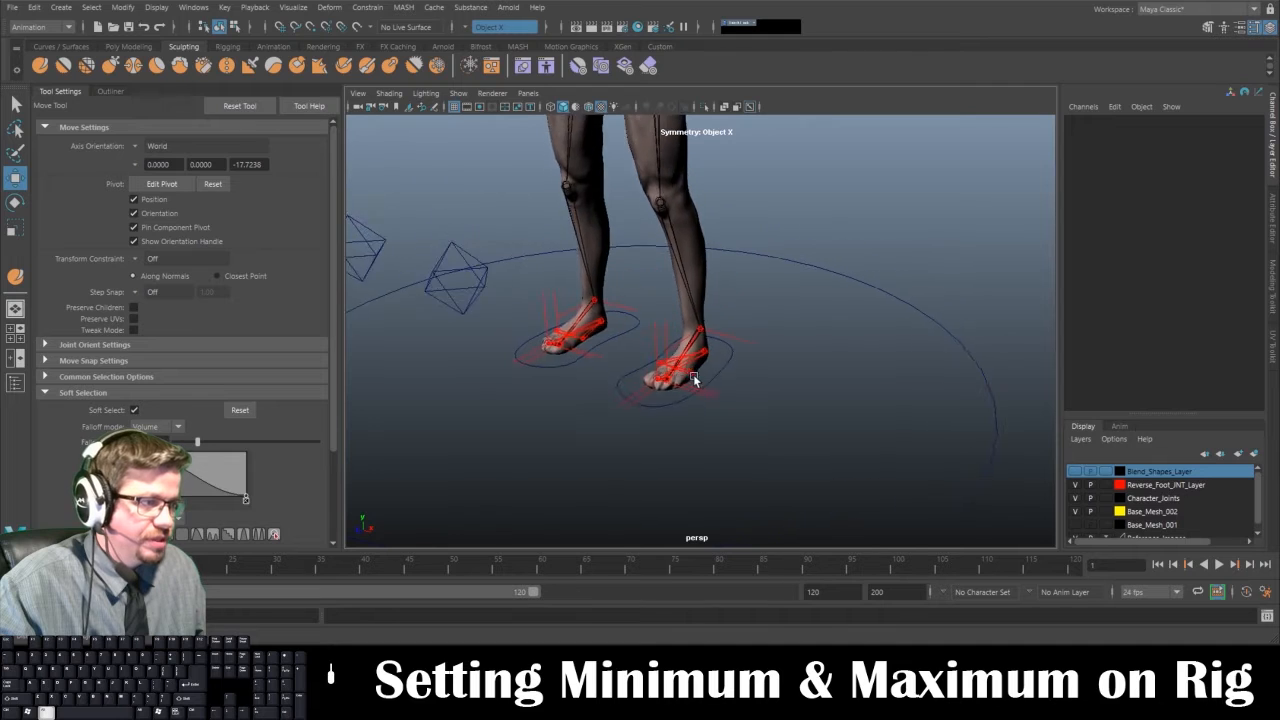
Open the attribute editing window for the left foot control, enlarge it and move it clear of the feet
{"action": "left_click_drag", "start_coordinate": [737, 409], "coordinate": [1042, 253]}
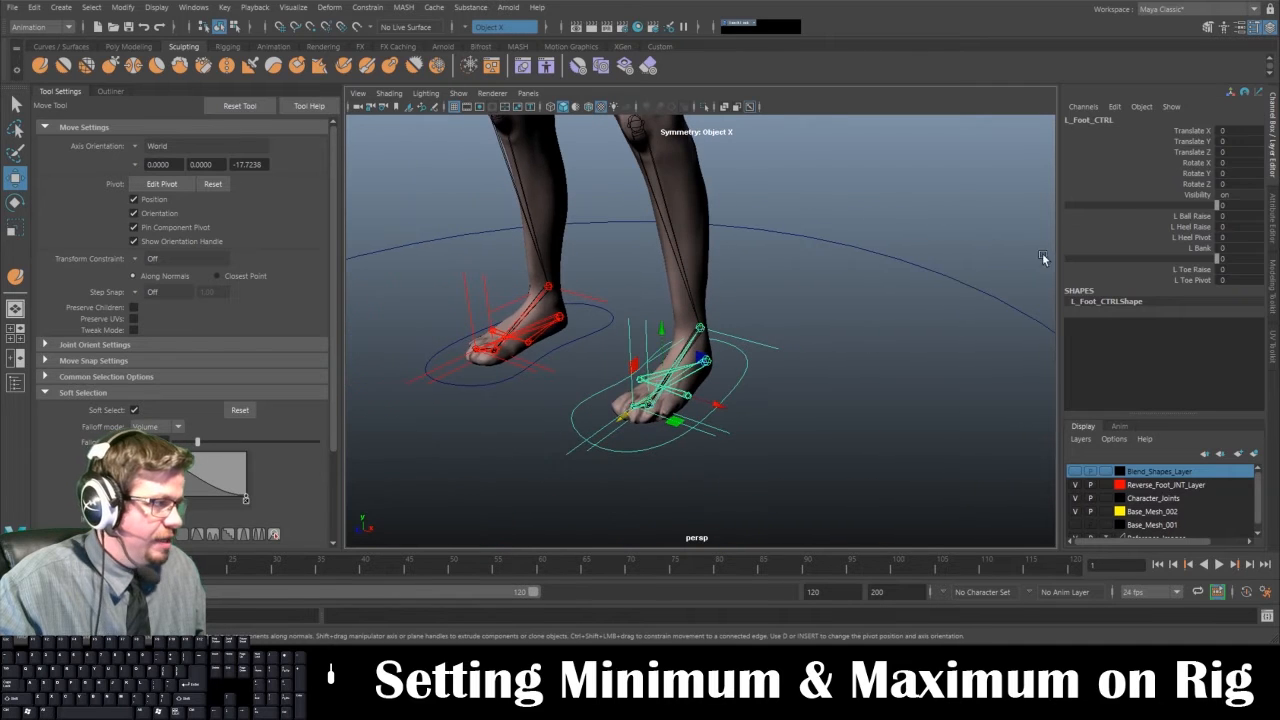
{"action": "left_click", "coordinate": [123, 7]}
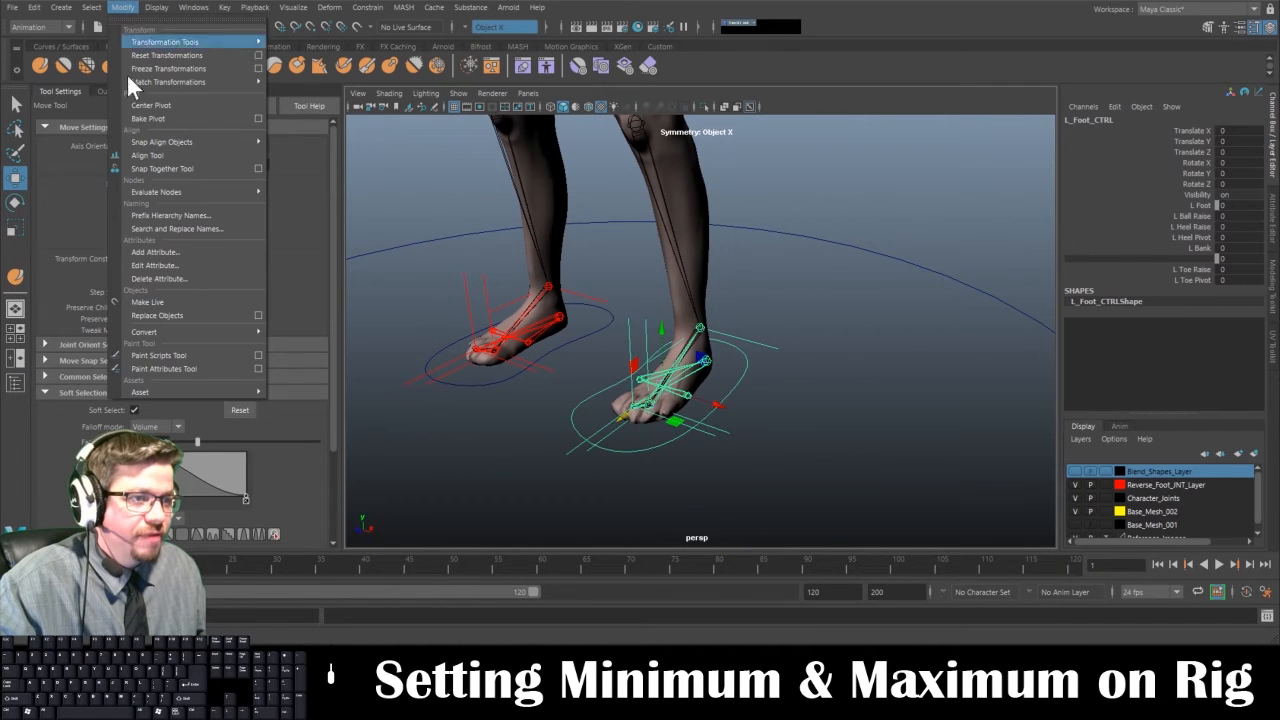
{"action": "left_click", "coordinate": [173, 265]}
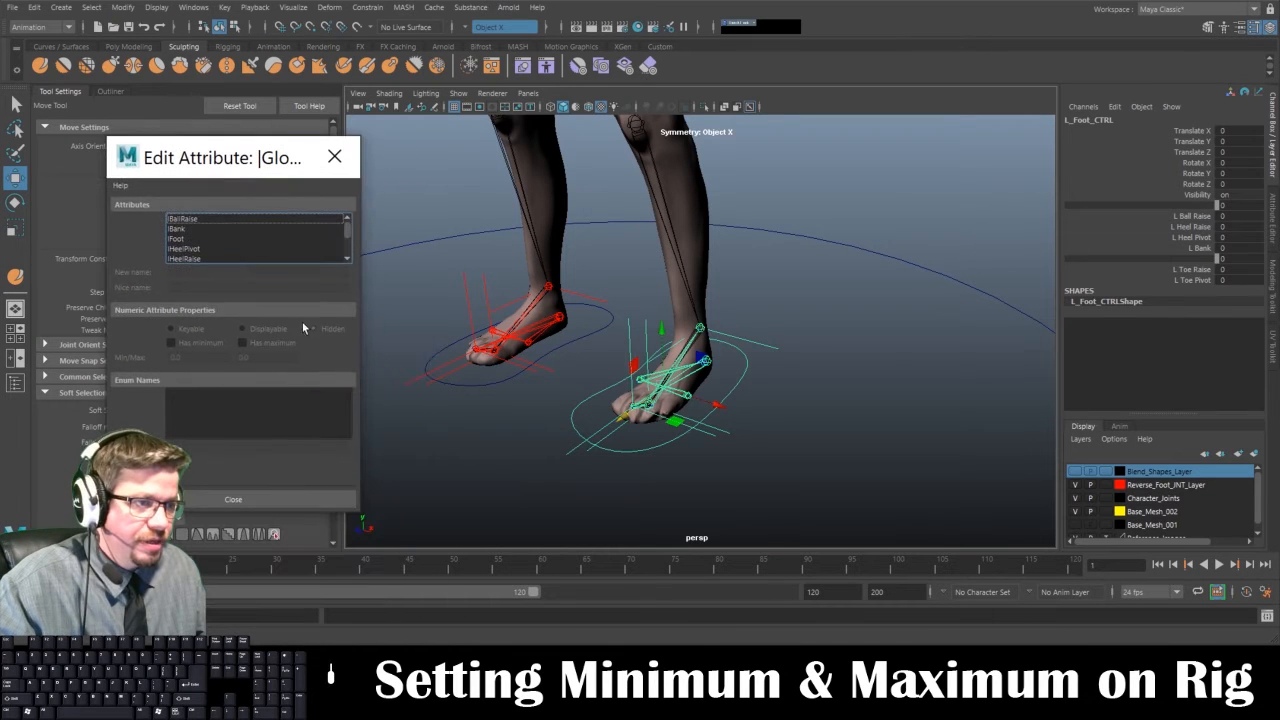
{"action": "left_click_drag", "start_coordinate": [361, 338], "coordinate": [425, 338]}
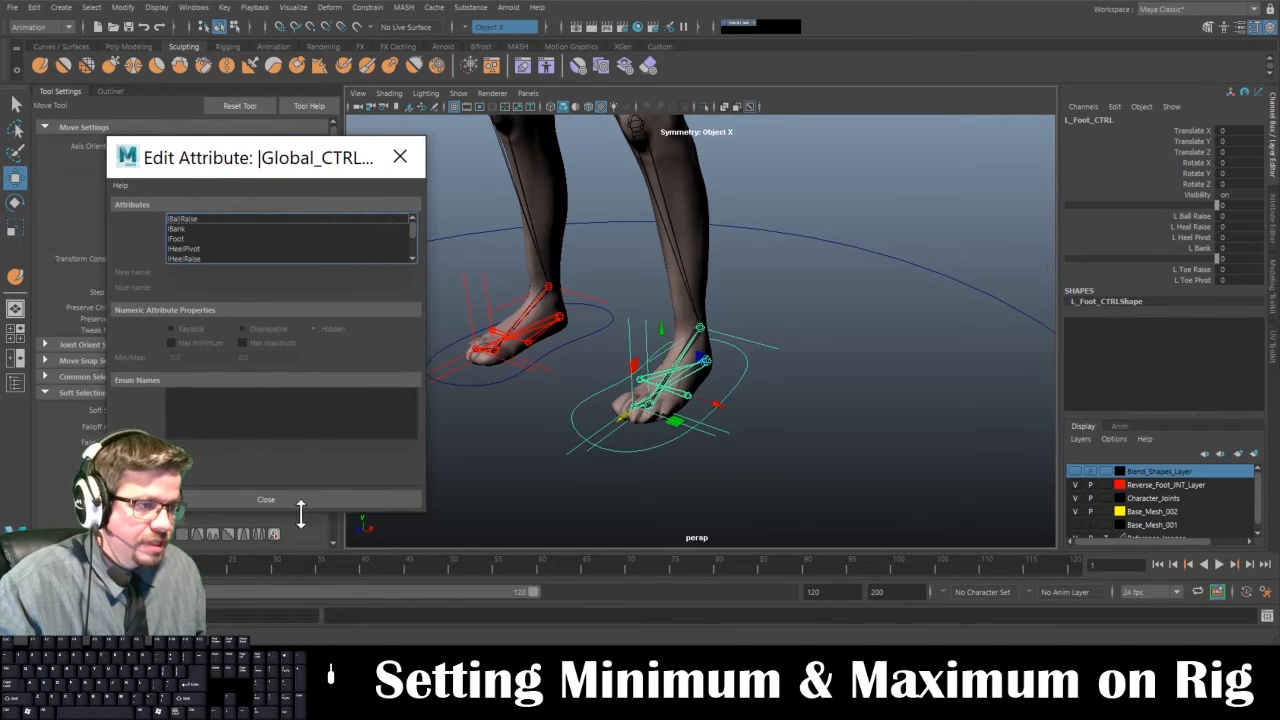
{"action": "left_click_drag", "start_coordinate": [300, 513], "coordinate": [300, 586]}
{"action": "left_click_drag", "start_coordinate": [240, 161], "coordinate": [194, 60]}
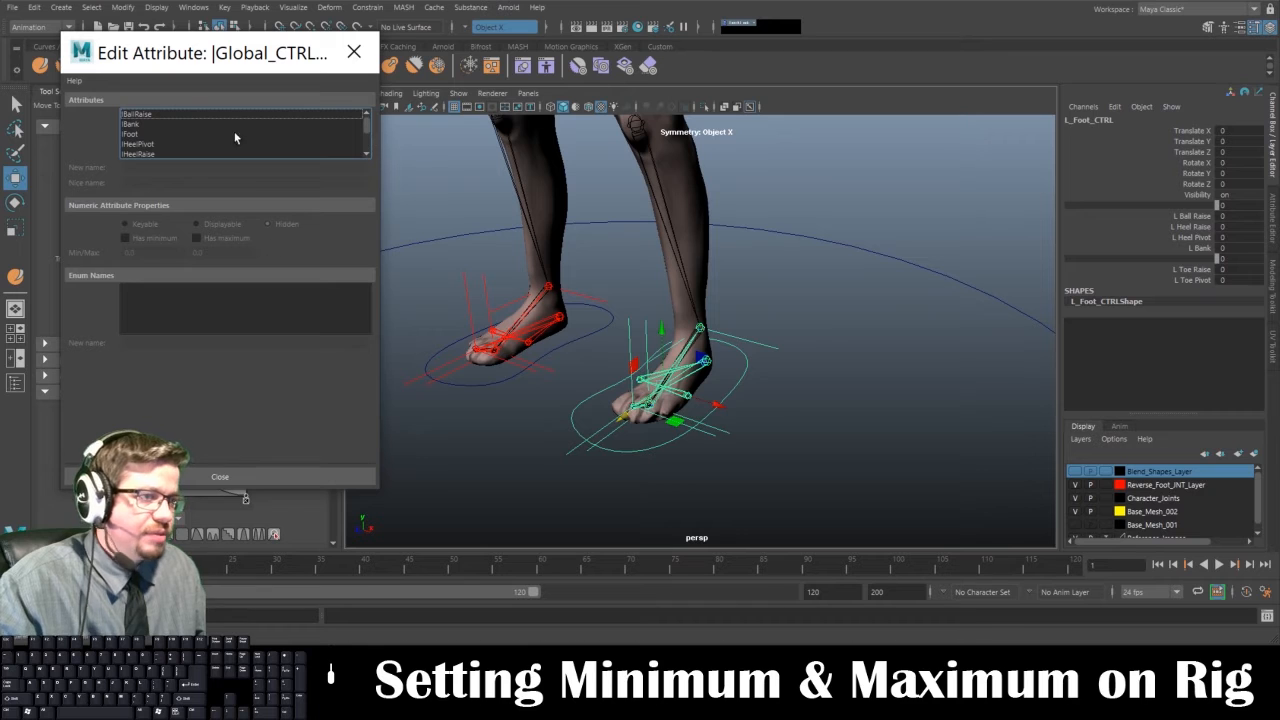
Give the left foot control's L Bank attribute a minimum of -75 and a maximum of 75, and close the attribute window
{"action": "left_click", "coordinate": [161, 123]}
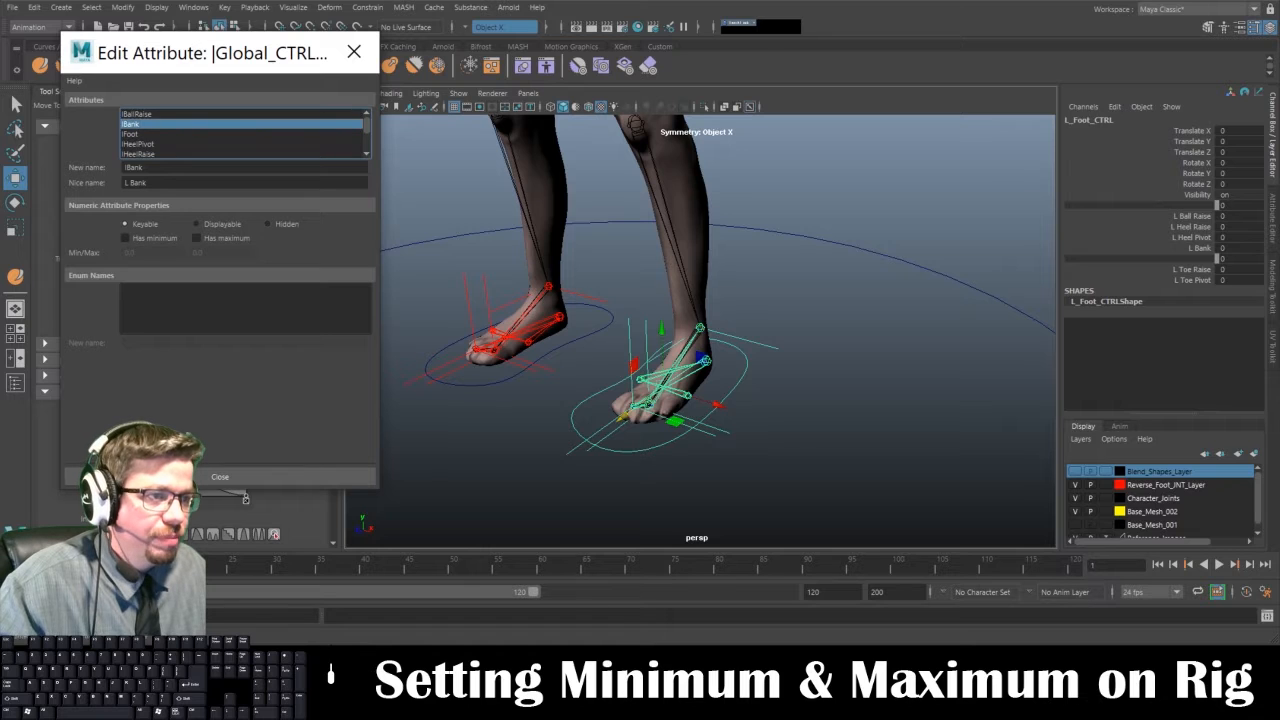
{"action": "left_click", "coordinate": [161, 240]}
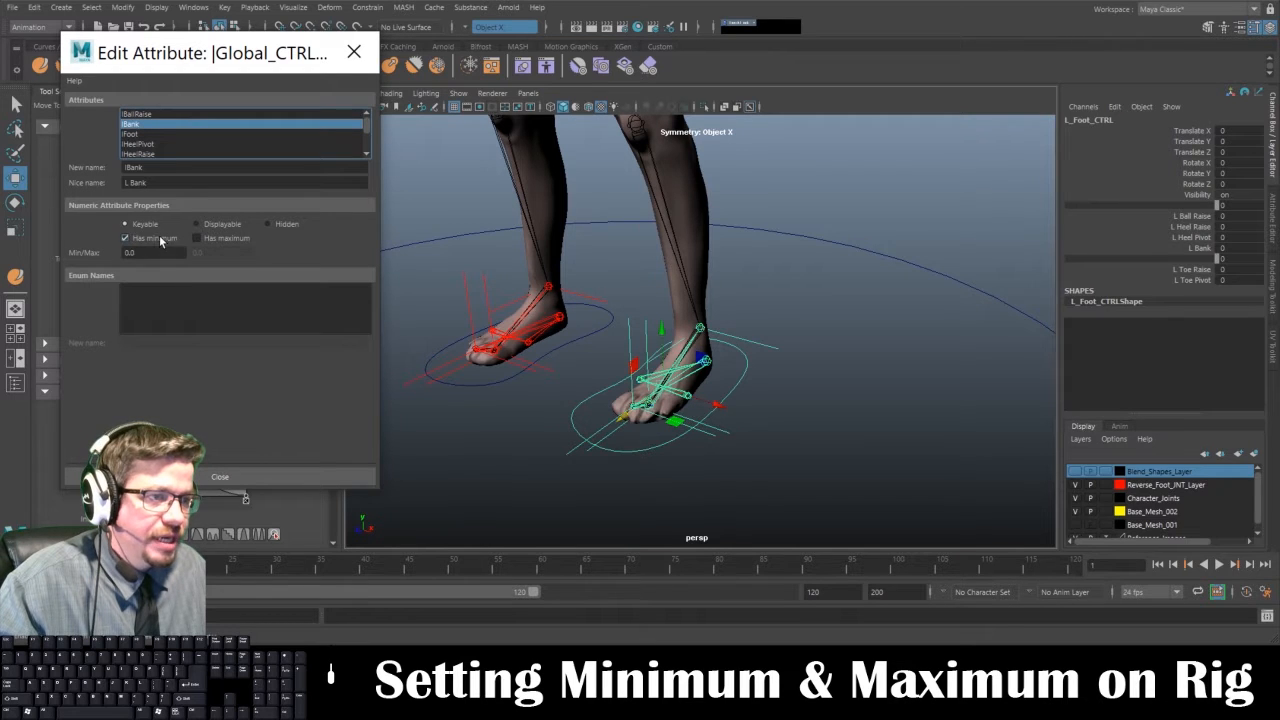
{"action": "left_click", "coordinate": [197, 238]}
{"action": "double_click", "coordinate": [140, 252]}
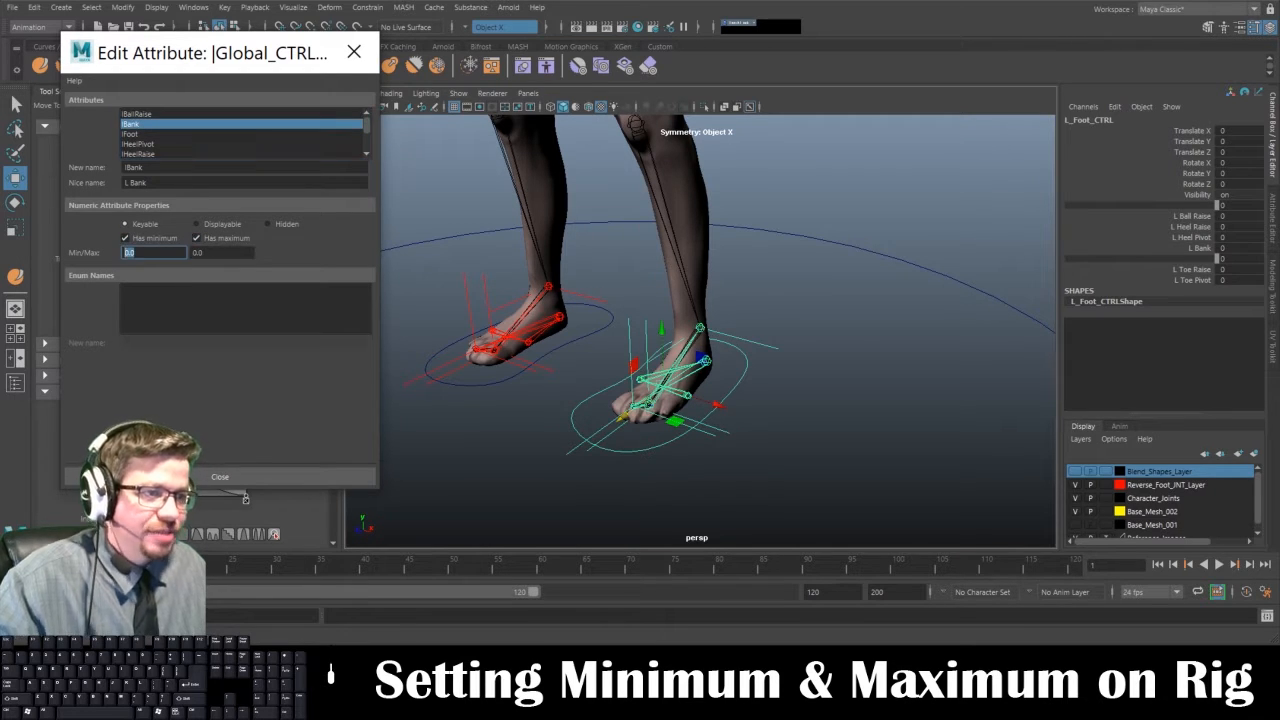
{"action": "type", "text": "-75"}
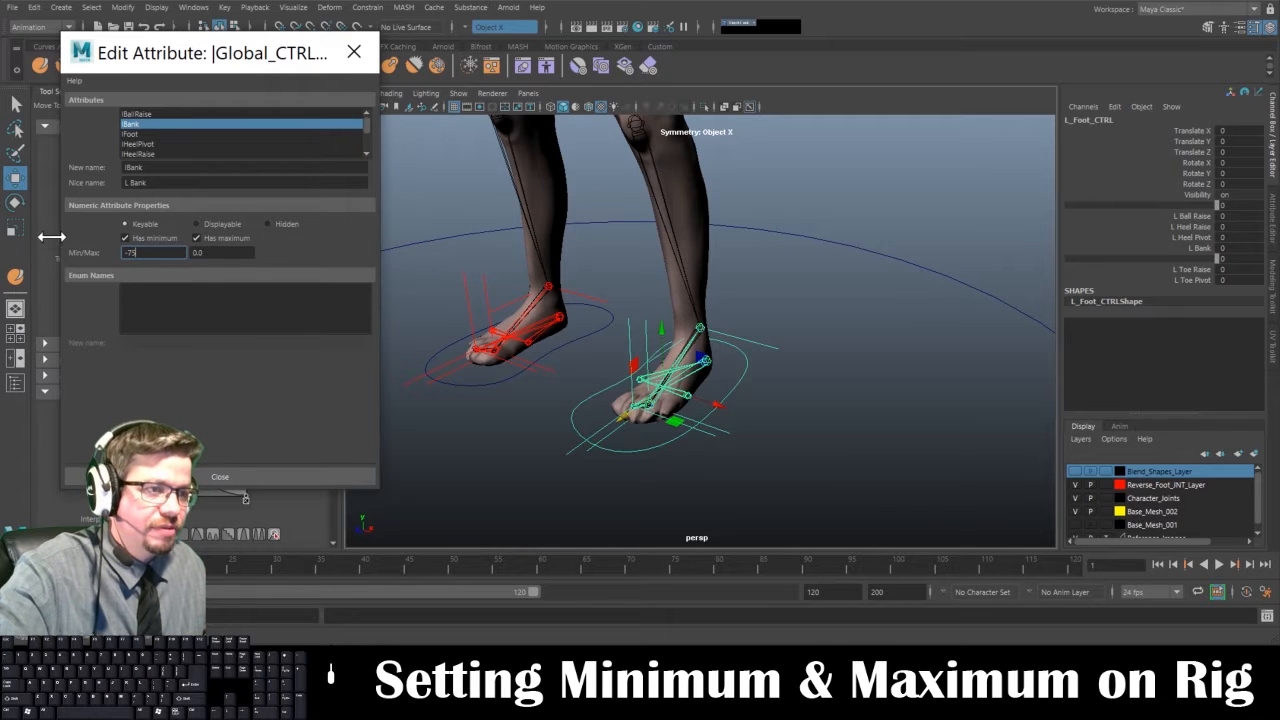
{"action": "key", "text": "Tab"}
{"action": "type", "text": "75"}
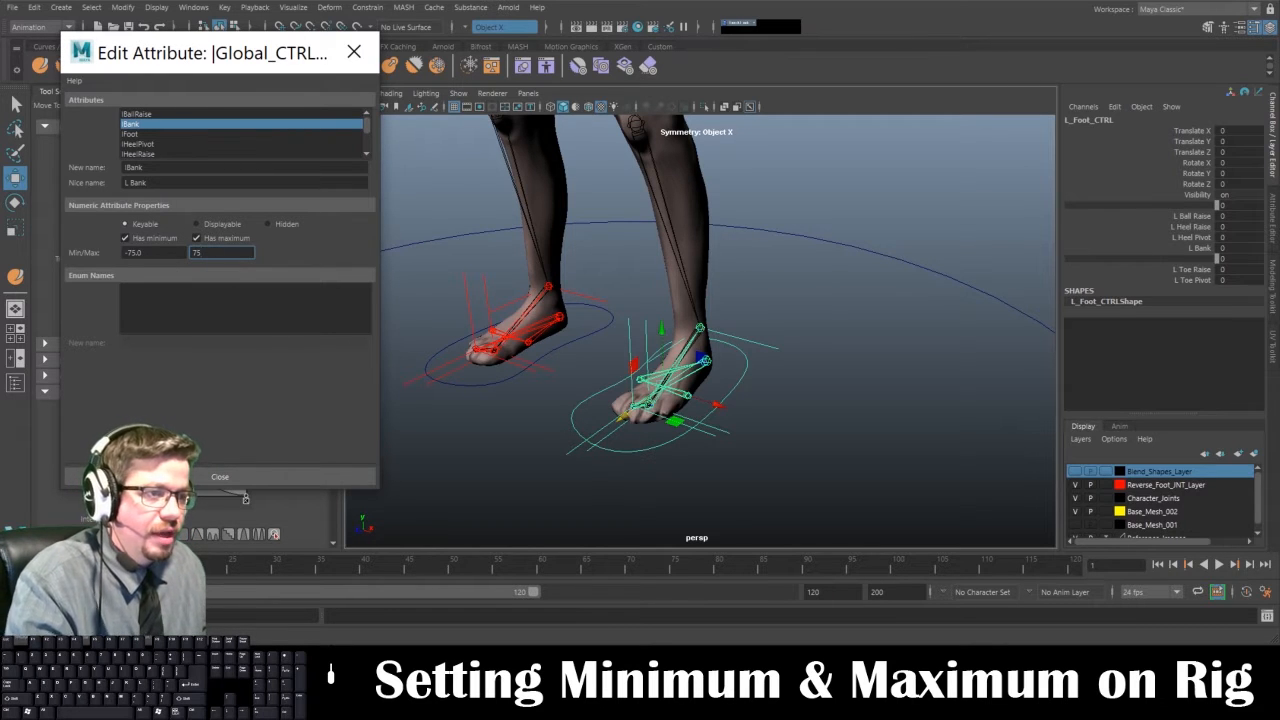
{"action": "left_click", "coordinate": [252, 476]}
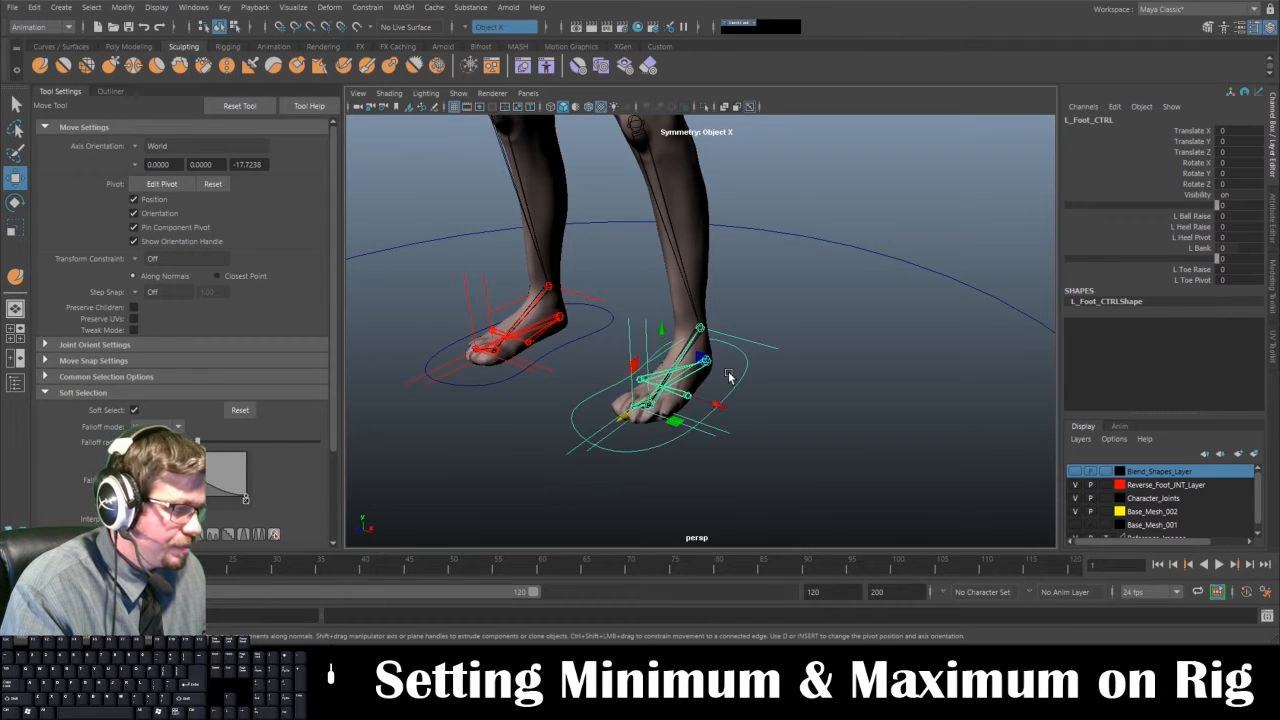
Test L Bank by scrubbing it to both its 75 and -75 limits, and reset it to 0
{"action": "left_click", "coordinate": [1200, 247]}
{"action": "middle_click_drag", "start_coordinate": [784, 314], "coordinate": [1278, 316]}
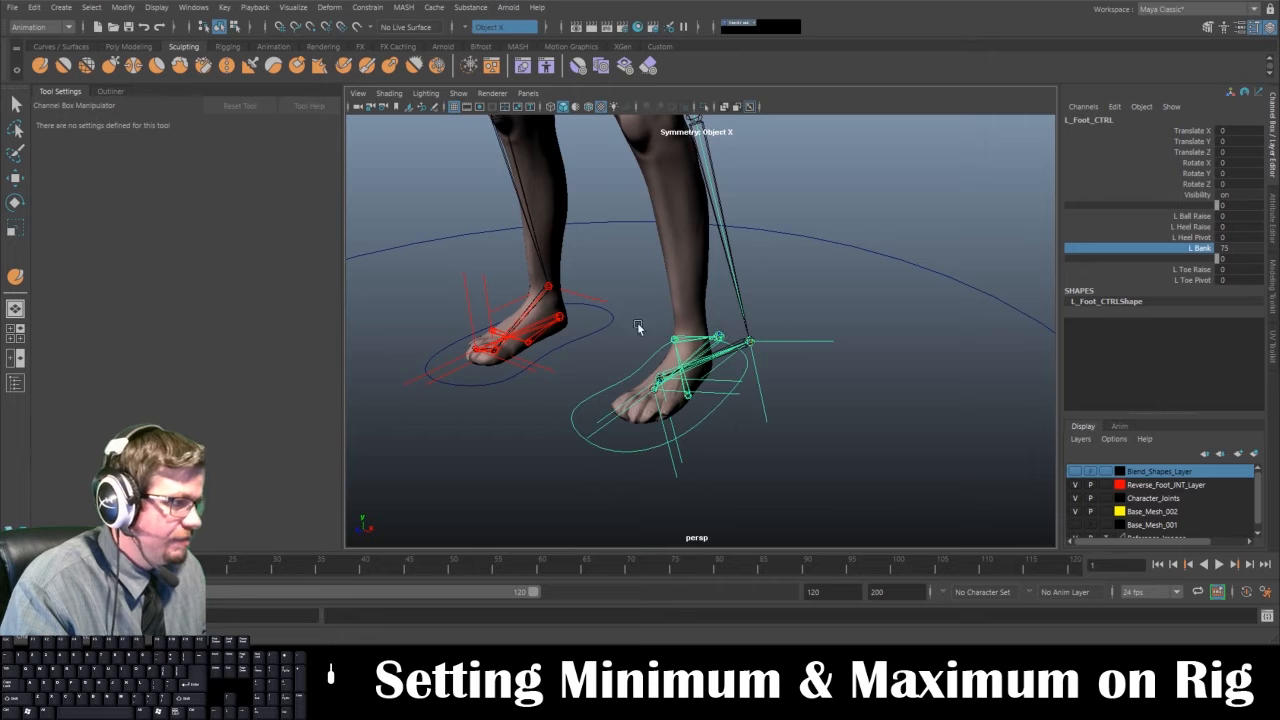
{"action": "middle_click_drag", "start_coordinate": [1006, 314], "coordinate": [548, 339]}
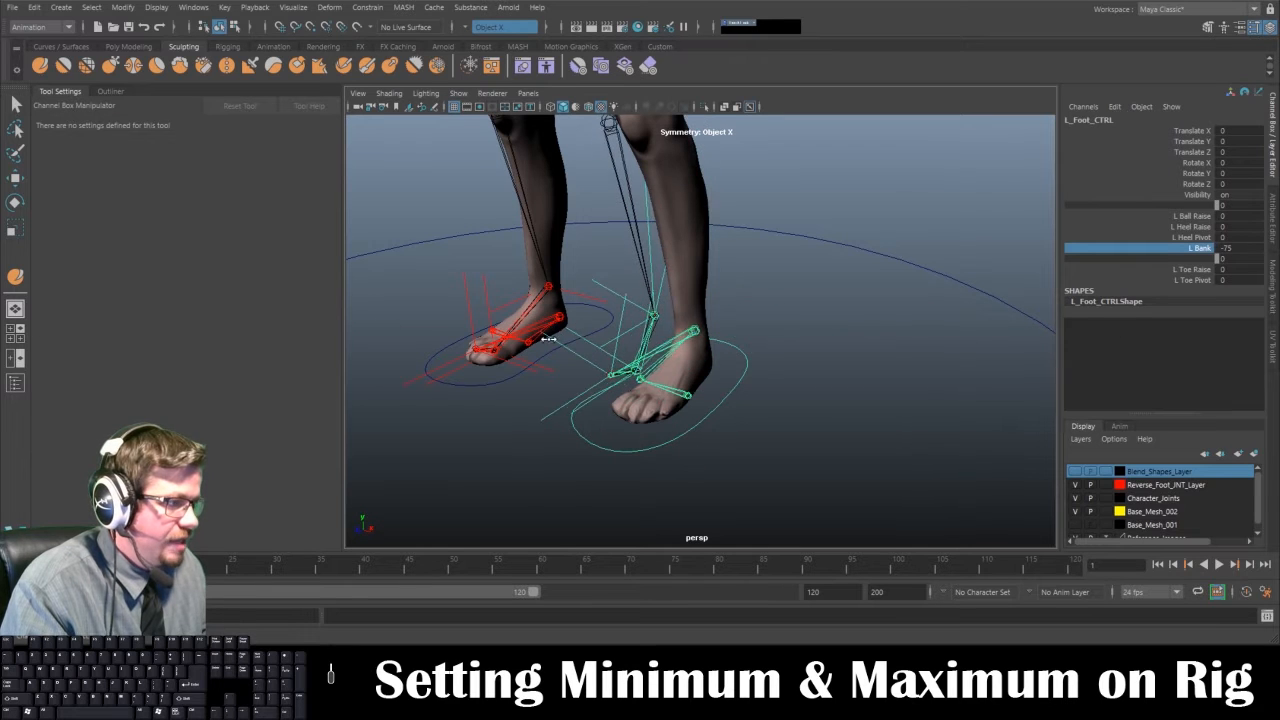
{"action": "left_click", "coordinate": [1222, 247]}
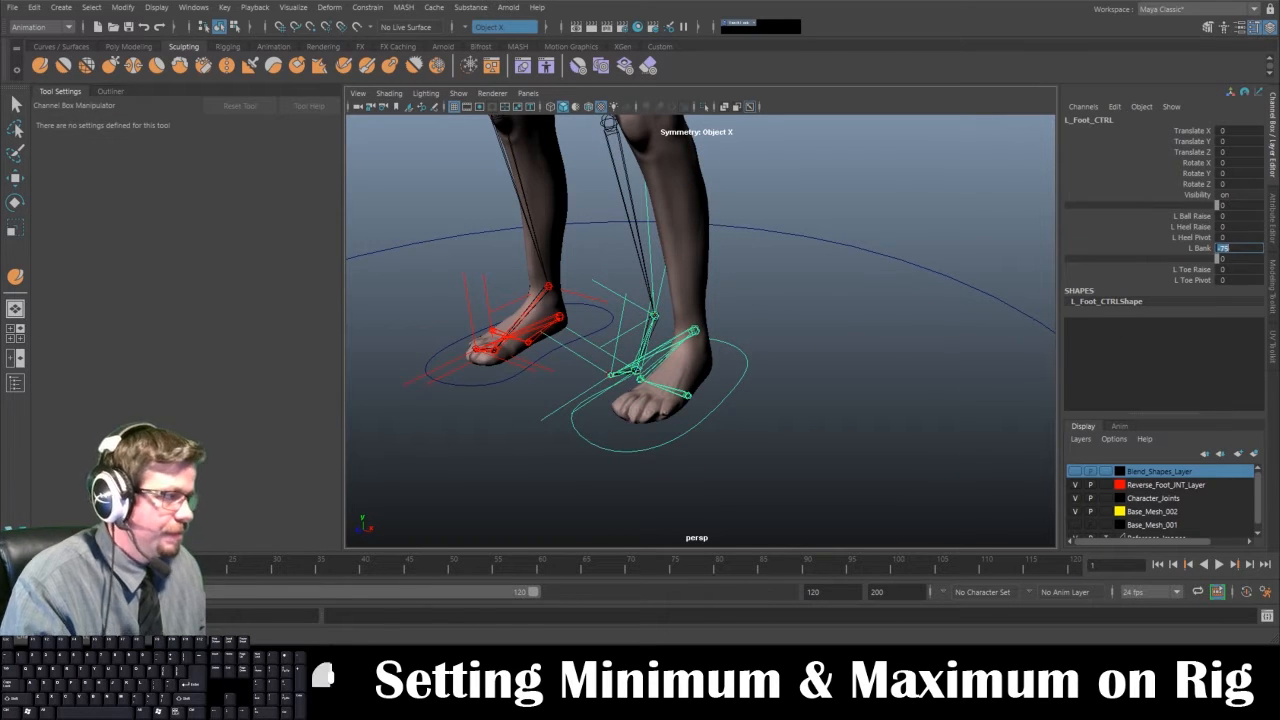
{"action": "type", "text": "0"}
{"action": "key", "text": "Return"}
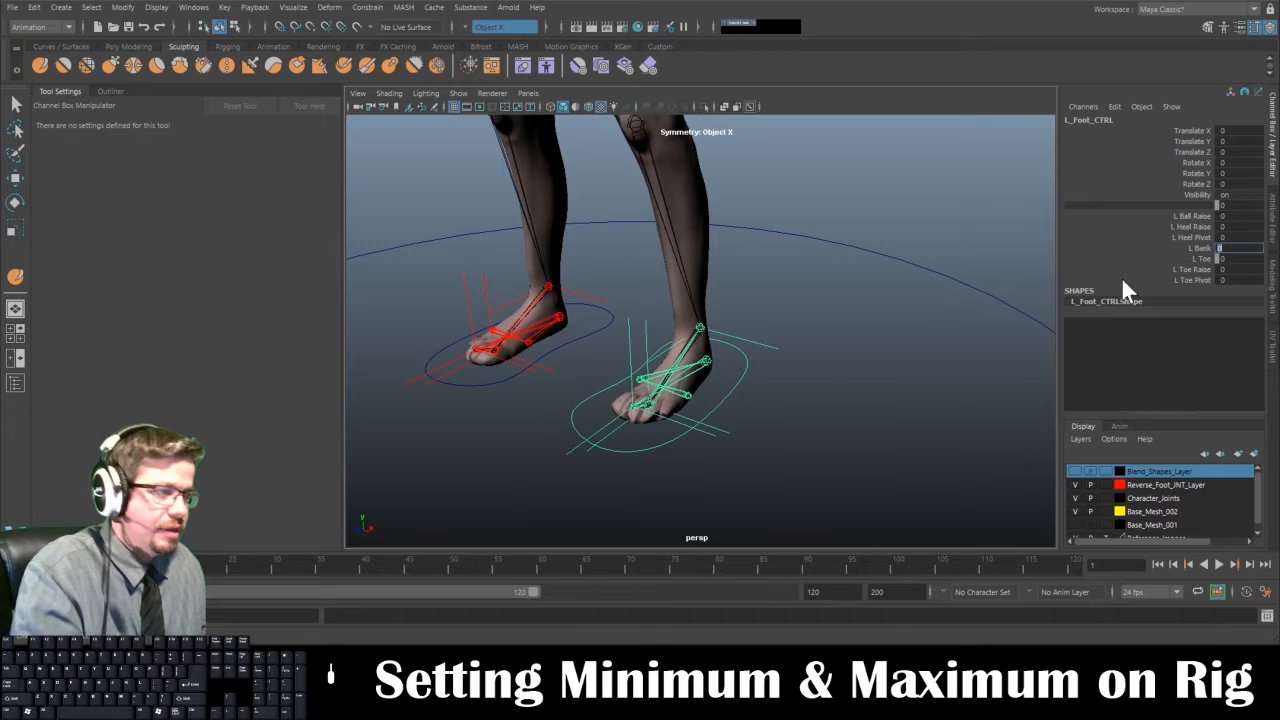
Select the right foot control, try out its R Bank motion, and undo the changes
{"action": "left_click", "coordinate": [556, 351]}
{"action": "left_click", "coordinate": [1190, 248]}
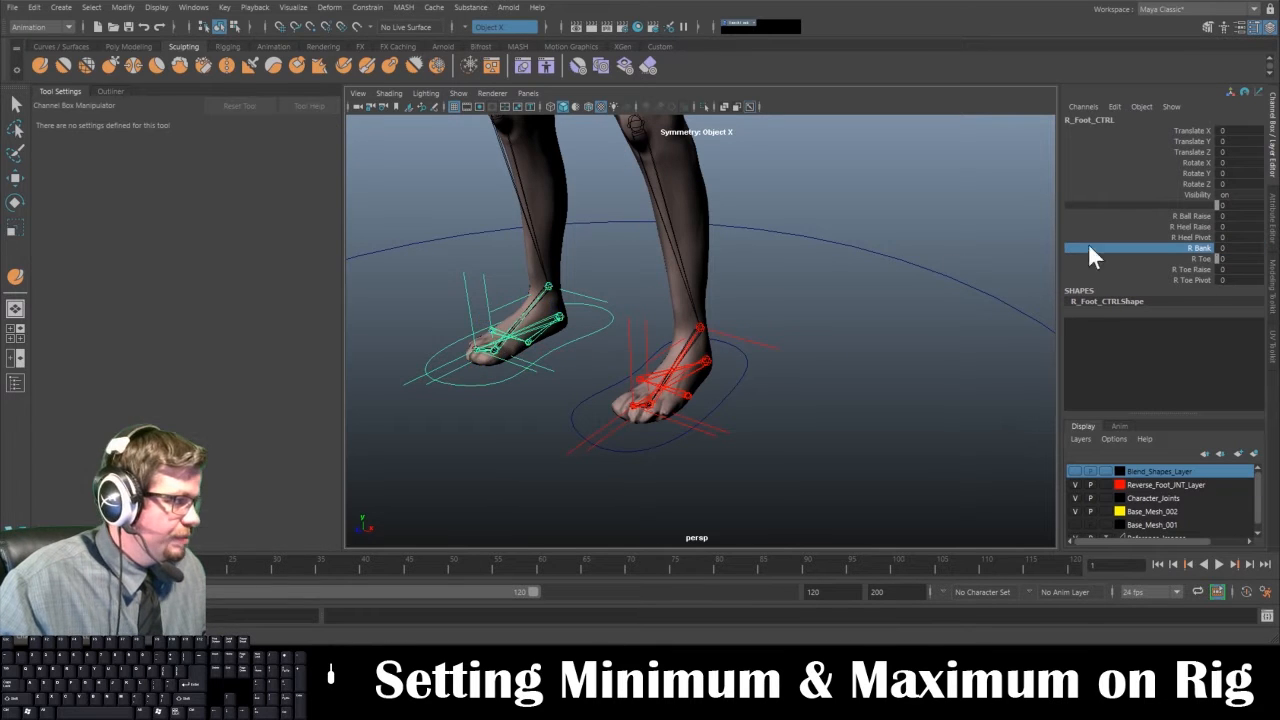
{"action": "middle_click_drag", "start_coordinate": [1090, 255], "coordinate": [1048, 277]}
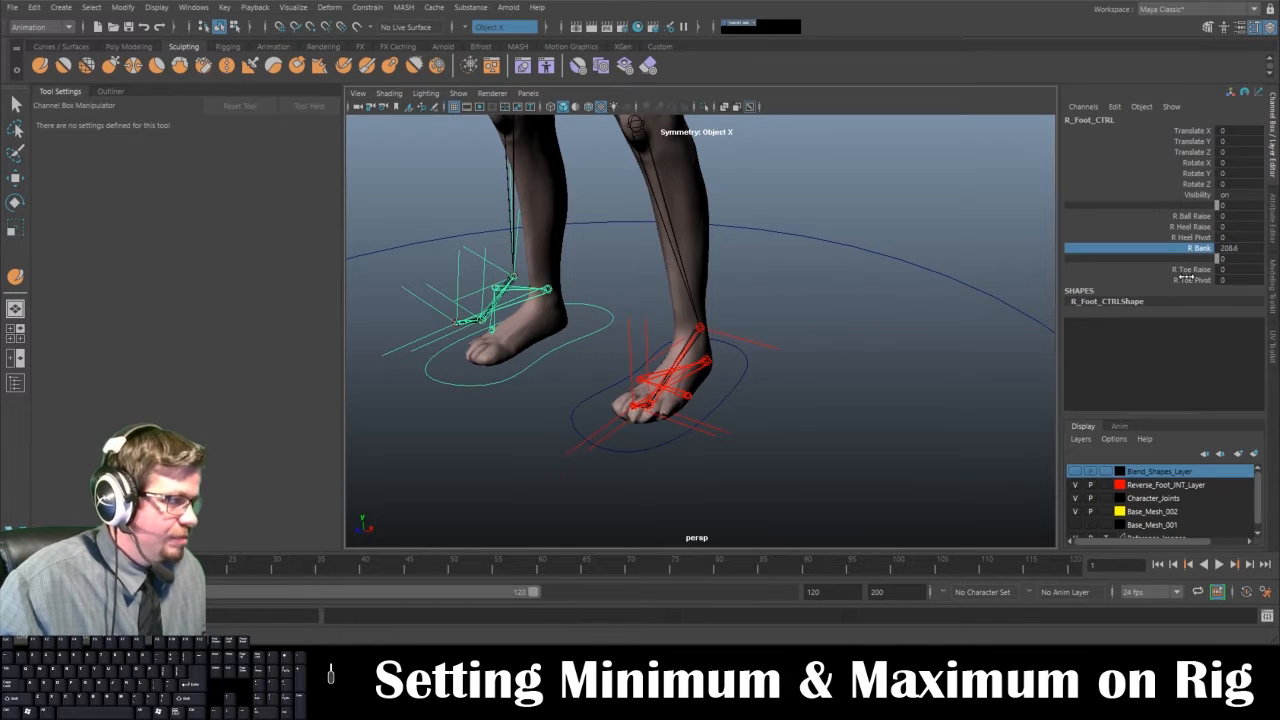
{"action": "key", "text": "ctrl+z"}
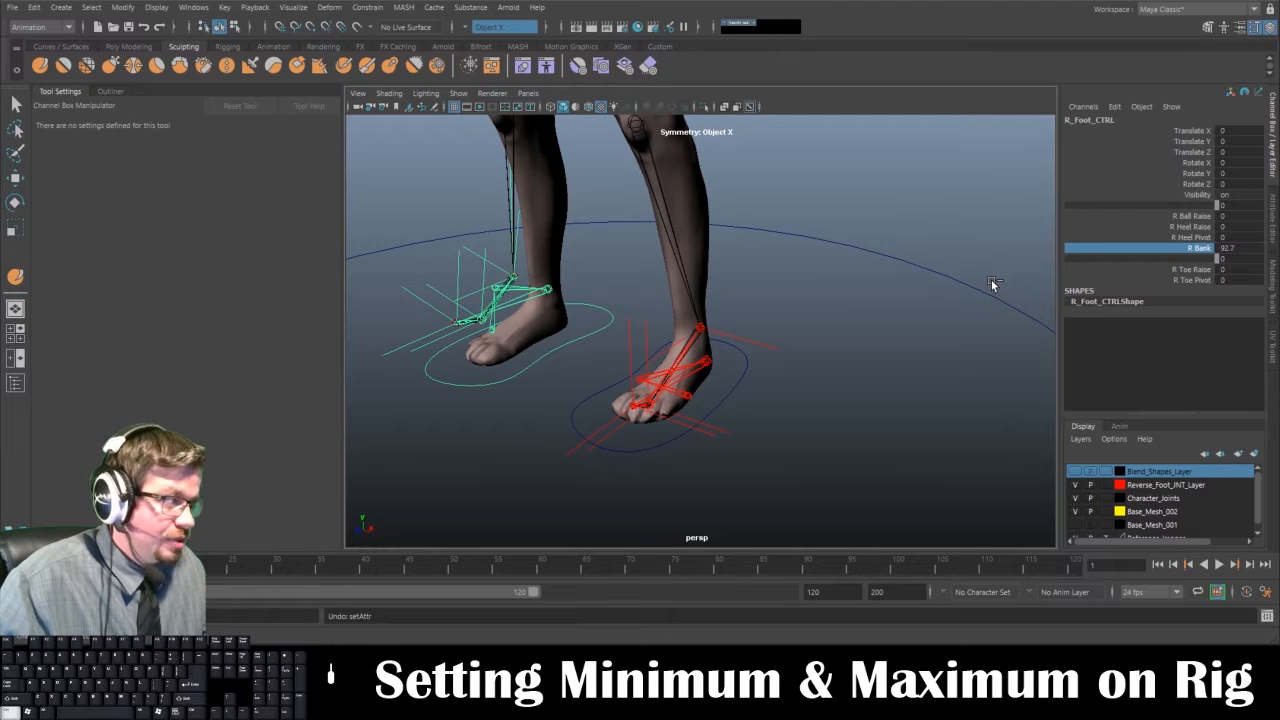
{"action": "key", "text": "ctrl+z"}
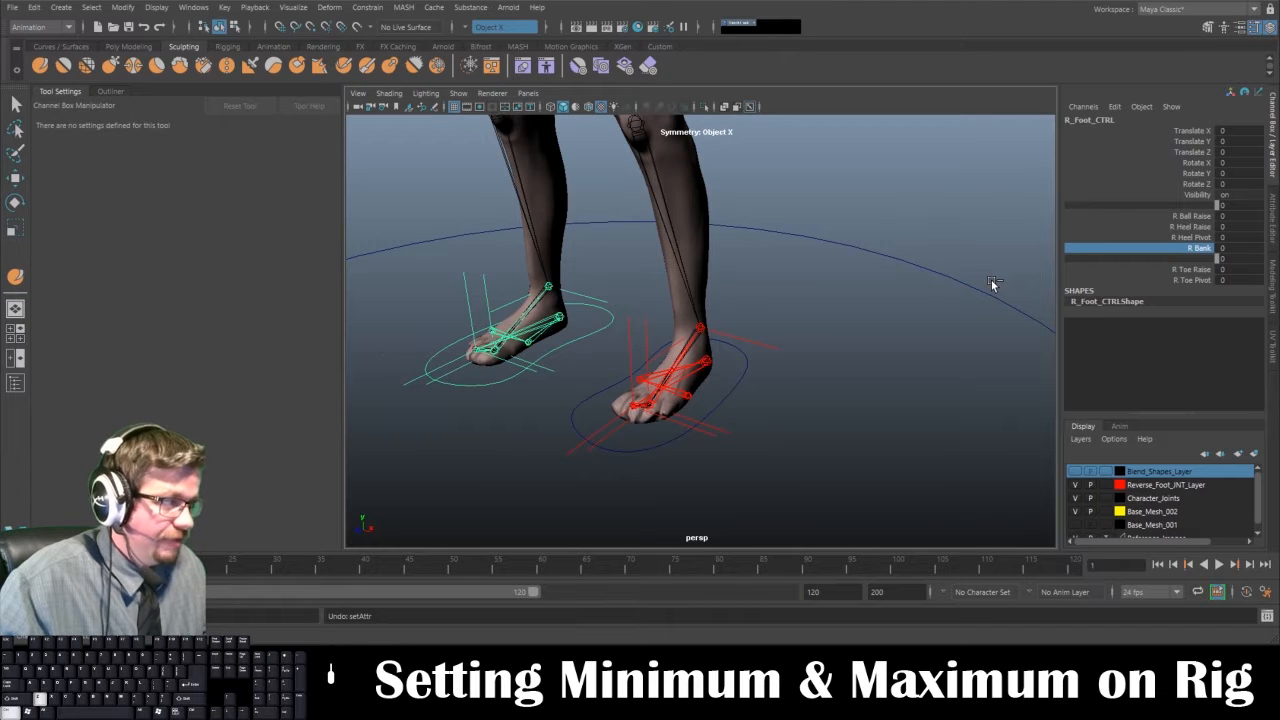
Give the right foot control's R Bank attribute a minimum of -75 and a maximum of 75
{"action": "left_click", "coordinate": [123, 7]}
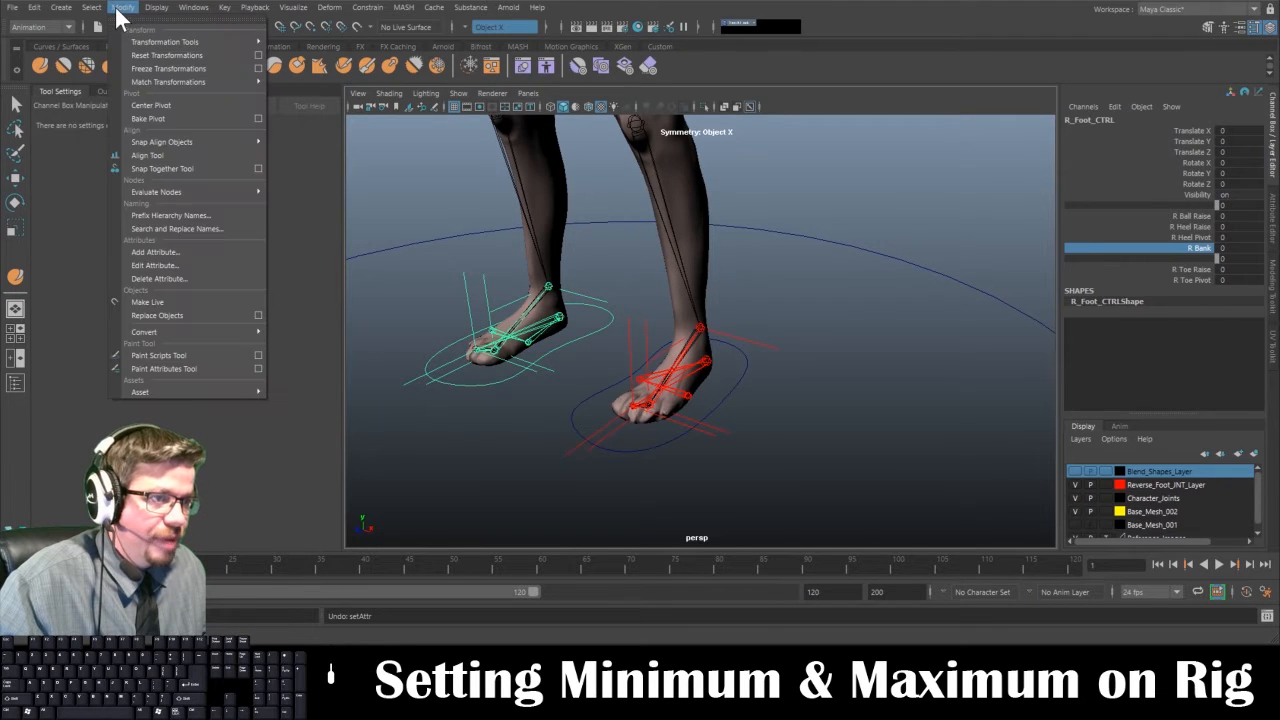
{"action": "left_click", "coordinate": [156, 265]}
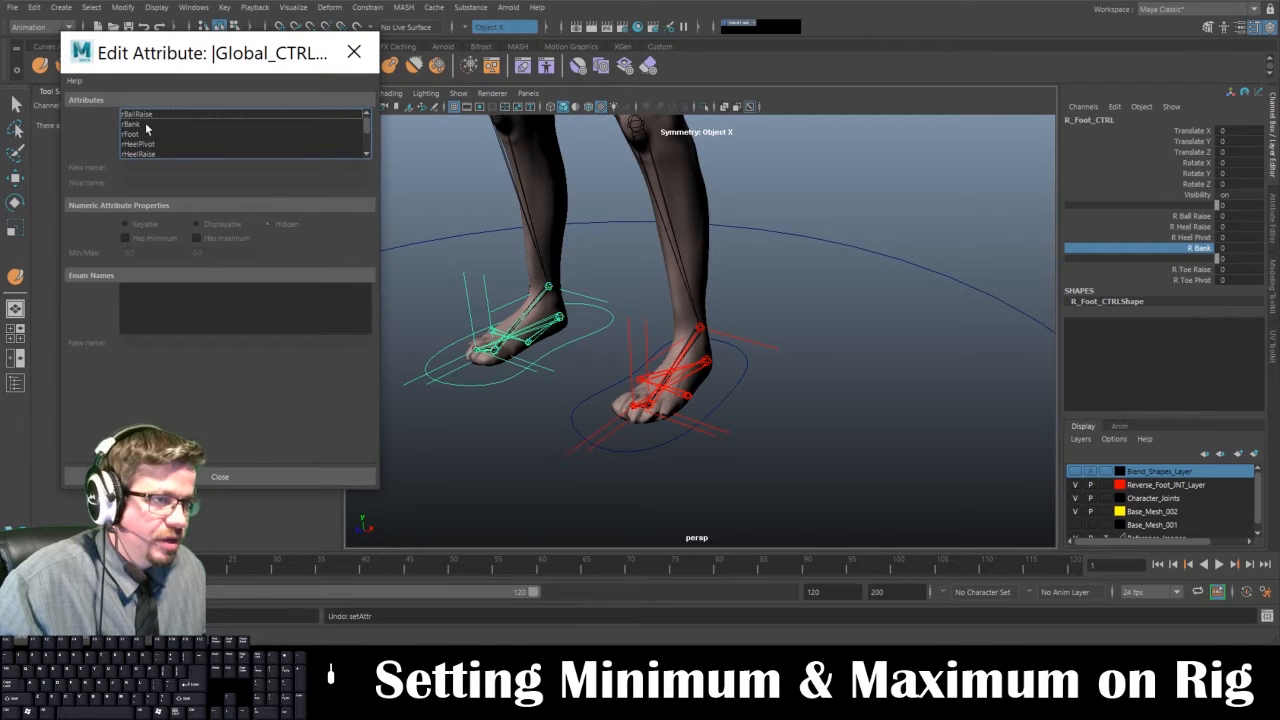
{"action": "left_click", "coordinate": [138, 124]}
{"action": "left_click", "coordinate": [150, 238]}
{"action": "left_click", "coordinate": [228, 241]}
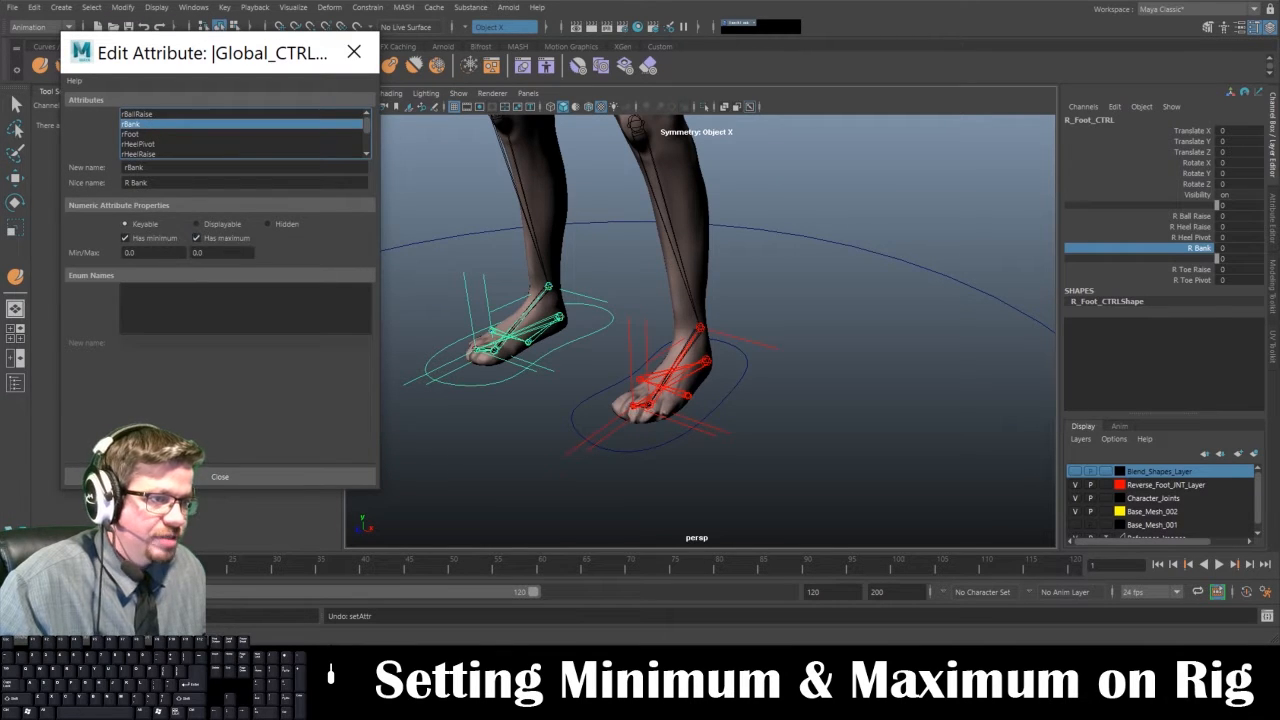
{"action": "left_click_drag", "start_coordinate": [150, 253], "coordinate": [36, 247]}
{"action": "type", "text": "-"}
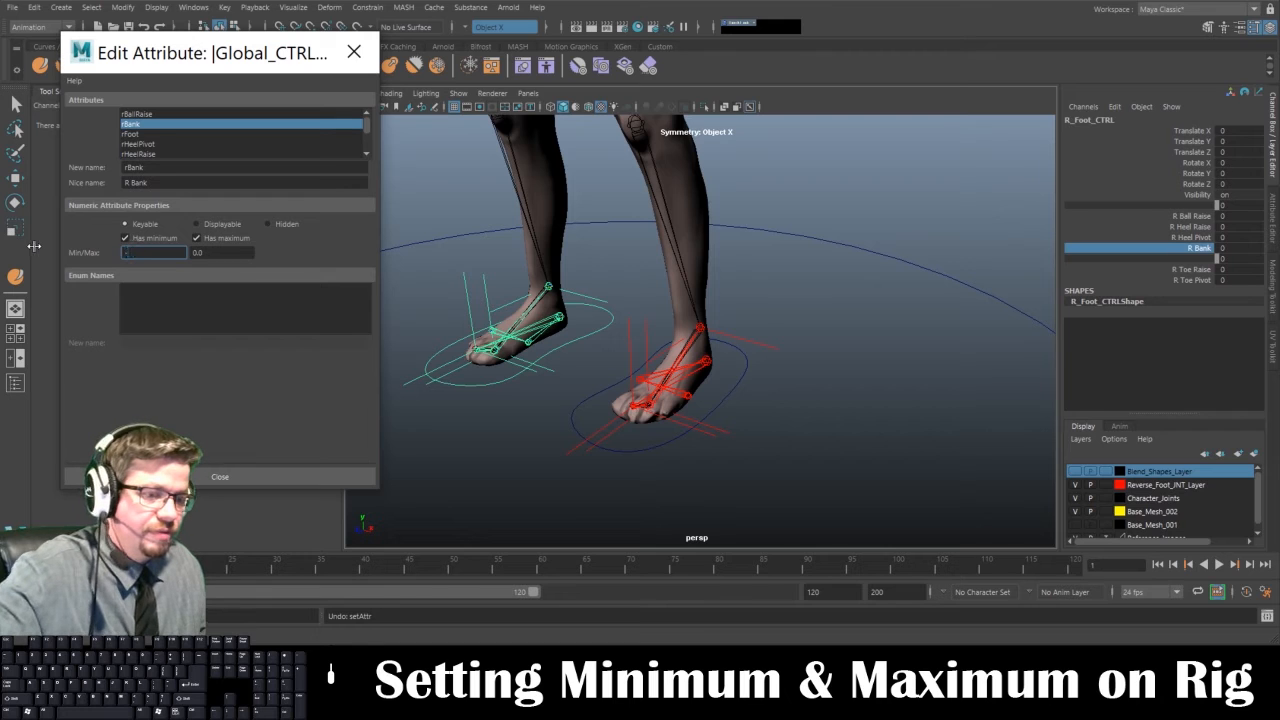
{"action": "type", "text": "75"}
{"action": "key", "text": "Tab"}
{"action": "type", "text": "75"}
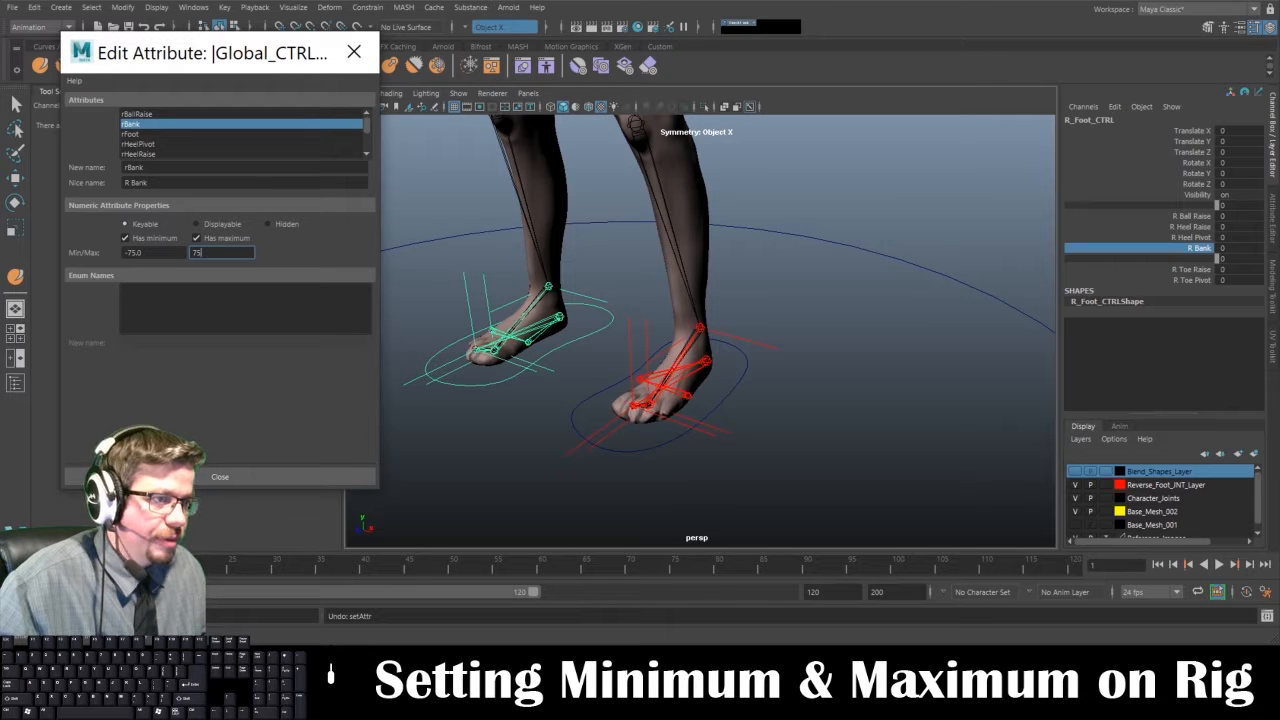
Select the left foot control, try out its L Ball Raise motion from the side, and undo the changes
{"action": "left_click_drag", "start_coordinate": [577, 383], "coordinate": [730, 387], "text": "alt"}
{"action": "left_click", "coordinate": [735, 387]}
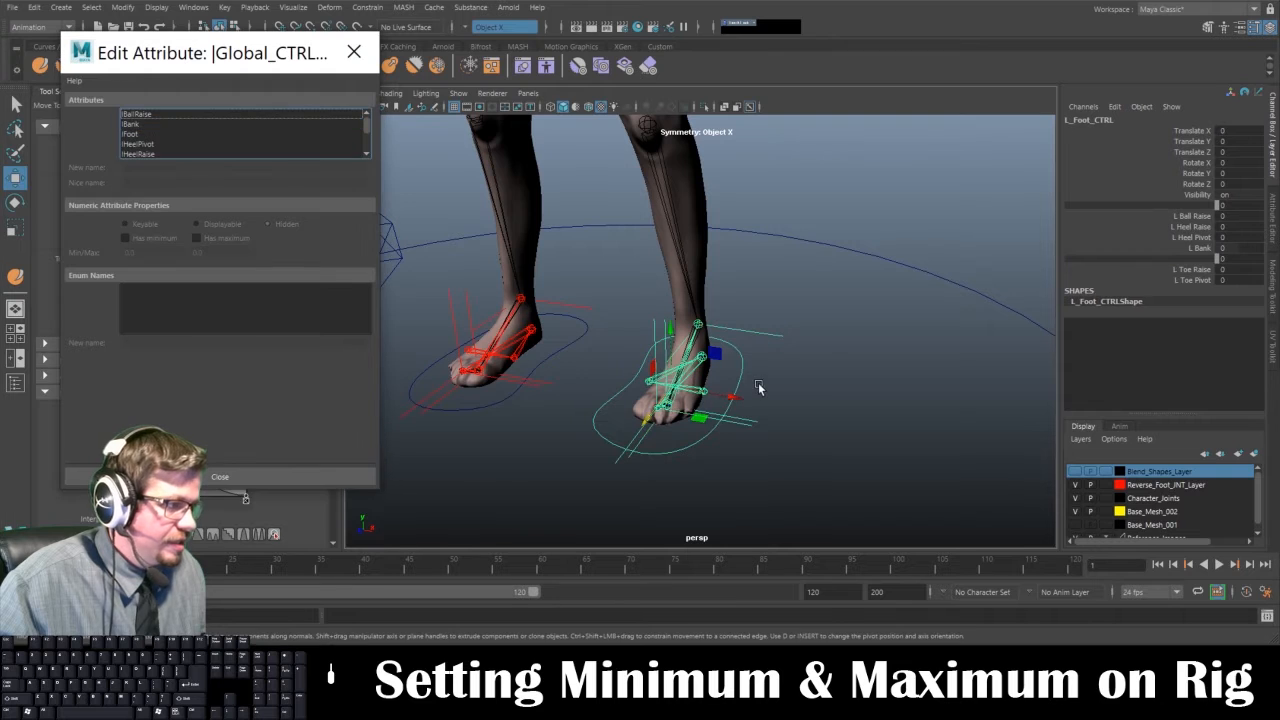
{"action": "left_click", "coordinate": [1190, 216]}
{"action": "mouse_move", "coordinate": [975, 277]}
{"action": "middle_mouse_down"}
{"action": "mouse_move", "coordinate": [1027, 277]}
{"action": "mouse_move", "coordinate": [975, 277]}
{"action": "middle_mouse_up"}
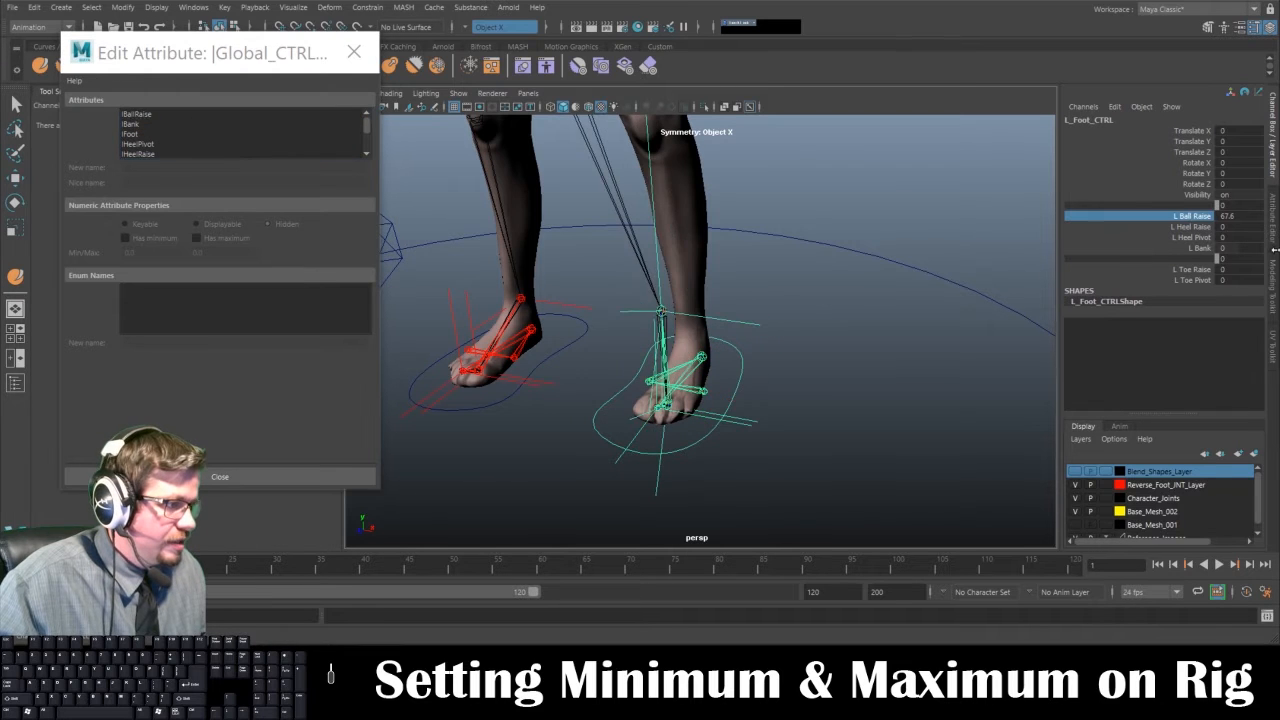
{"action": "left_click_drag", "start_coordinate": [975, 290], "coordinate": [718, 326], "text": "alt"}
{"action": "middle_click_drag", "start_coordinate": [718, 326], "coordinate": [908, 279]}
{"action": "key", "text": "ctrl+z"}
{"action": "key", "text": "ctrl+z"}
{"action": "key", "text": "ctrl+z"}
{"action": "key", "text": "ctrl+z"}
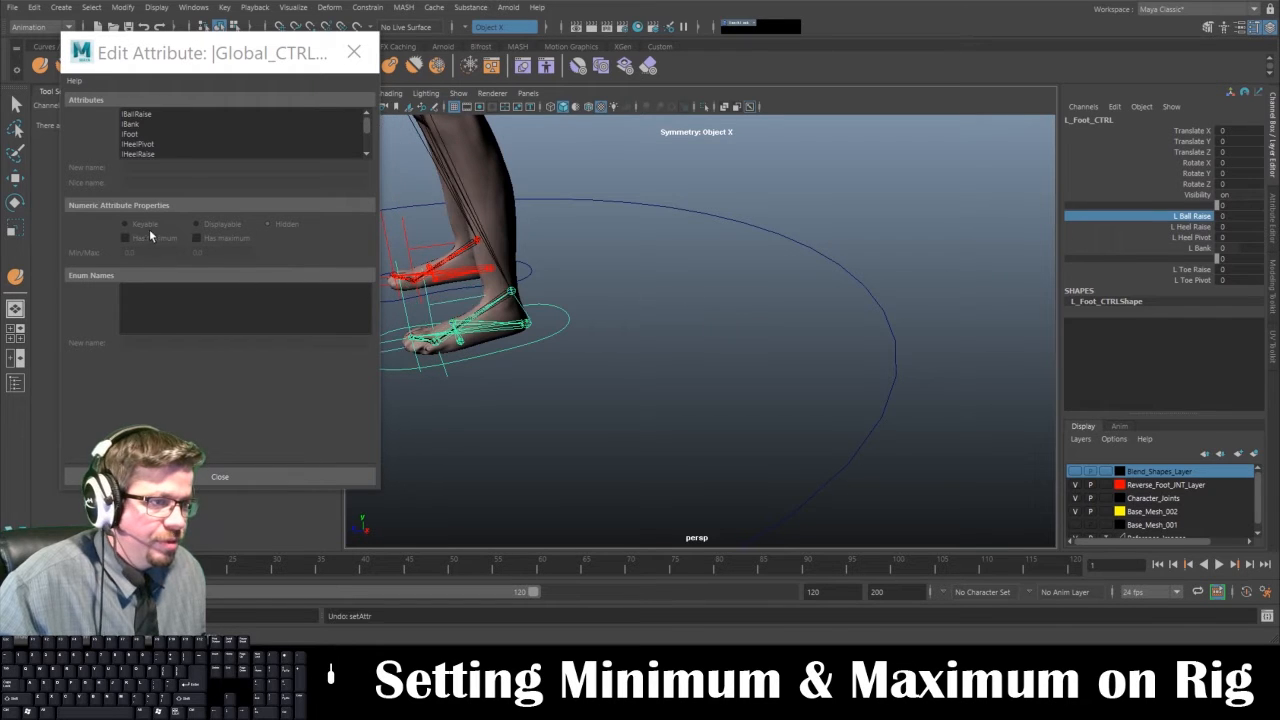
Give the left foot control's L Ball Raise attribute a minimum of 0 and a maximum of 75
{"action": "left_click", "coordinate": [148, 115]}
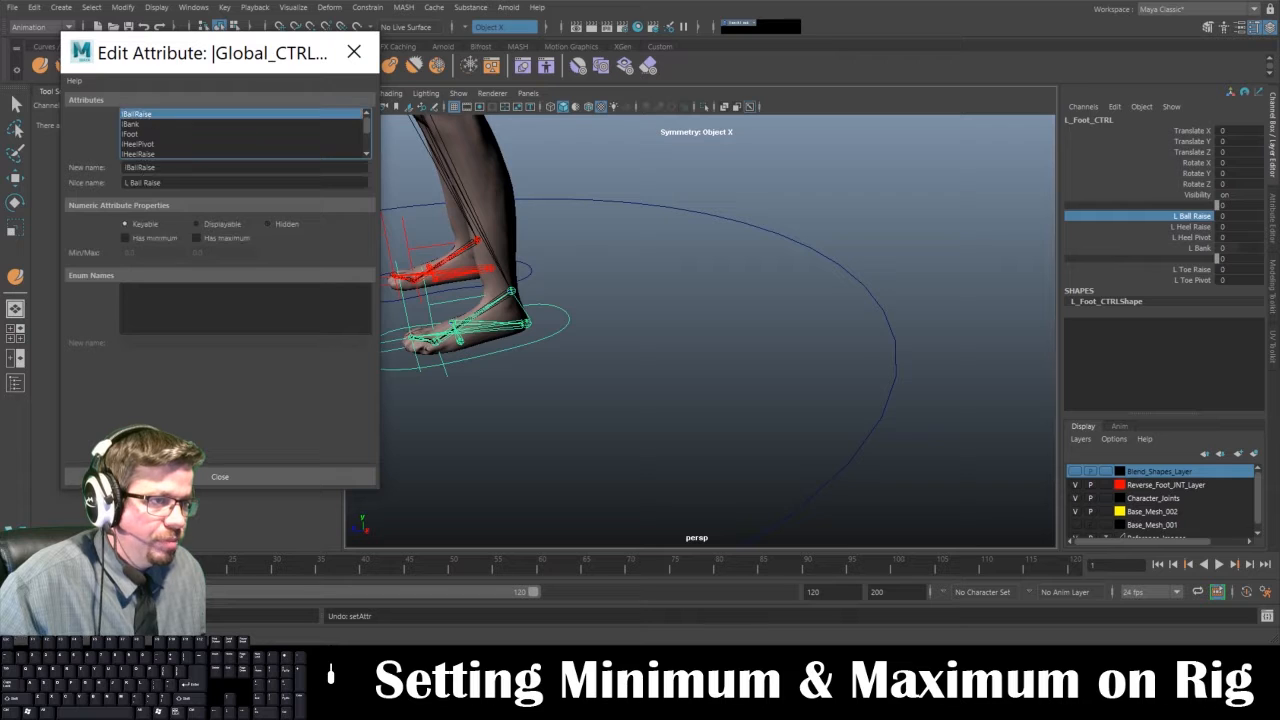
{"action": "left_click", "coordinate": [142, 241]}
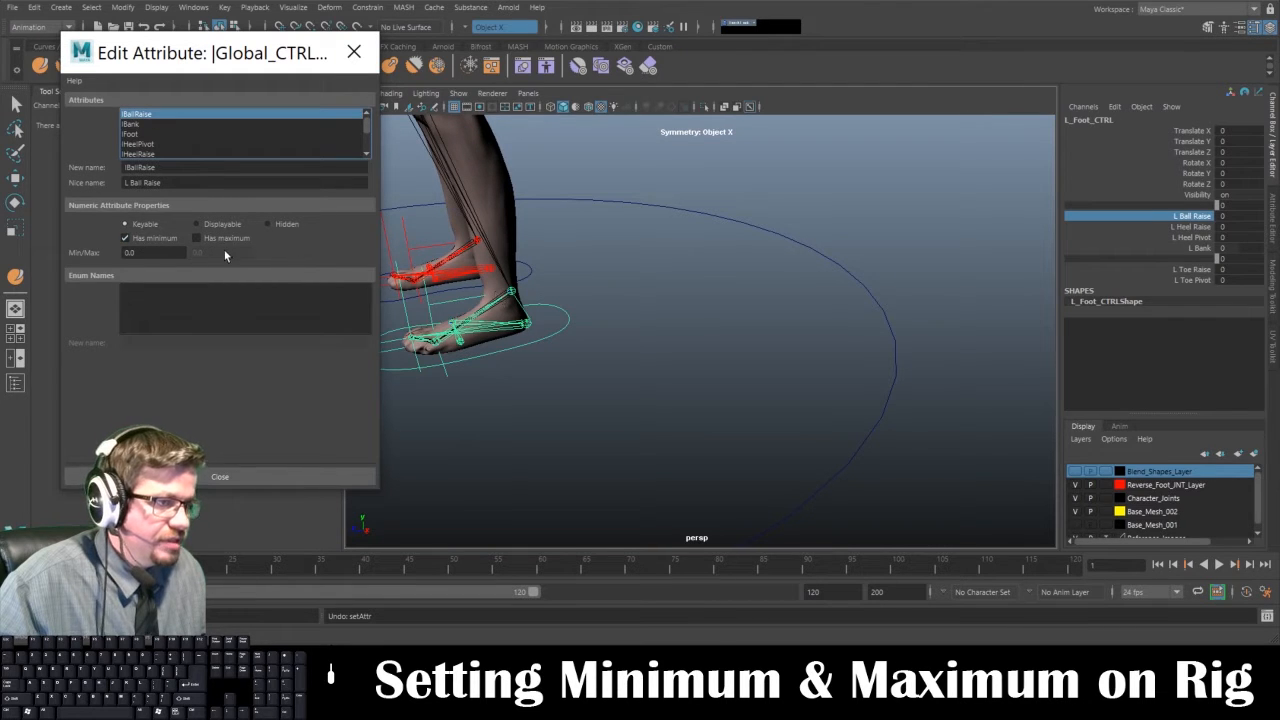
{"action": "left_click_drag", "start_coordinate": [218, 253], "coordinate": [123, 241]}
{"action": "type", "text": "75"}
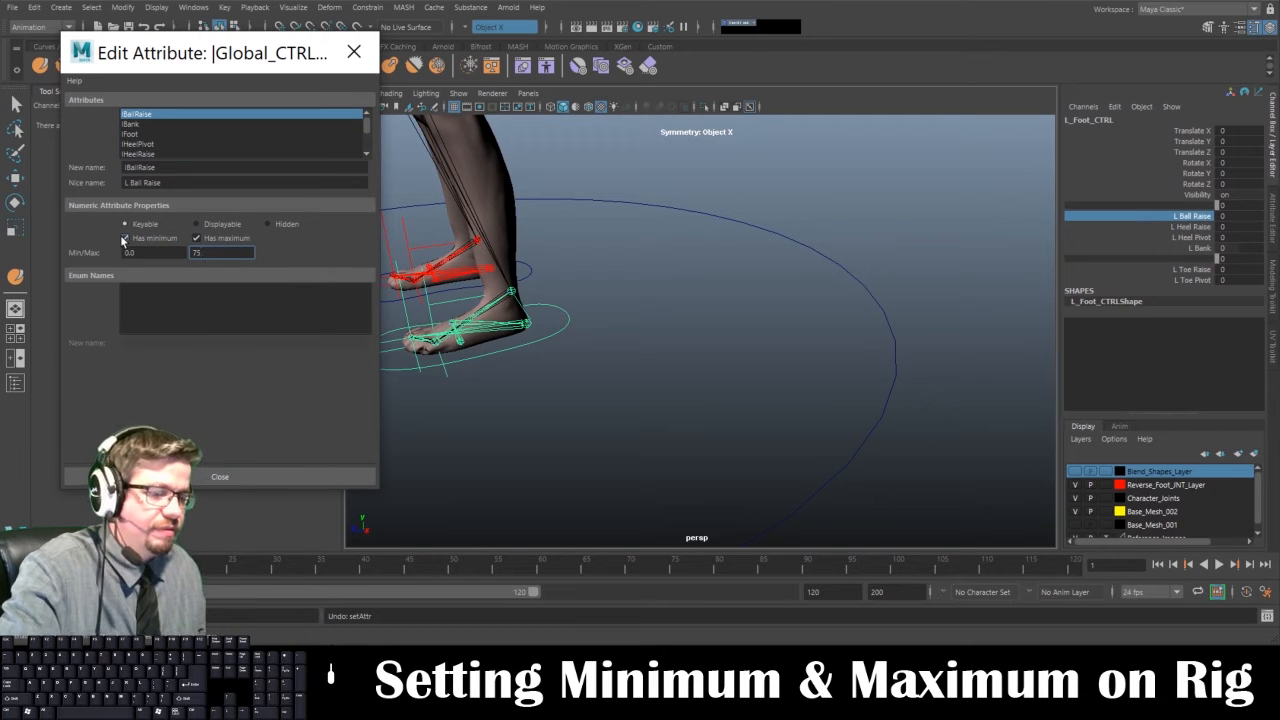
{"action": "key", "text": "Return"}
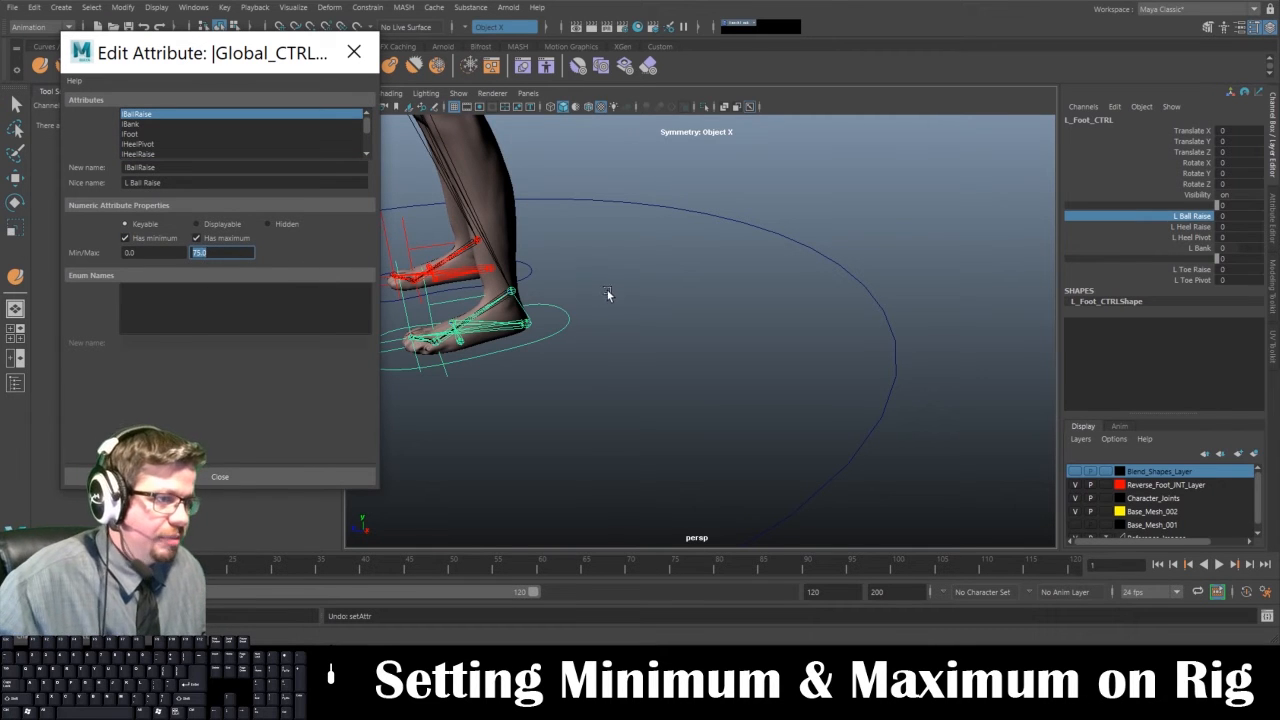
Give the right foot control's R Ball Raise attribute a minimum of 0 and a maximum of 75
{"action": "middle_click_drag", "start_coordinate": [597, 288], "coordinate": [700, 305], "text": "alt"}
{"action": "left_click_drag", "start_coordinate": [700, 305], "coordinate": [785, 328], "text": "alt"}
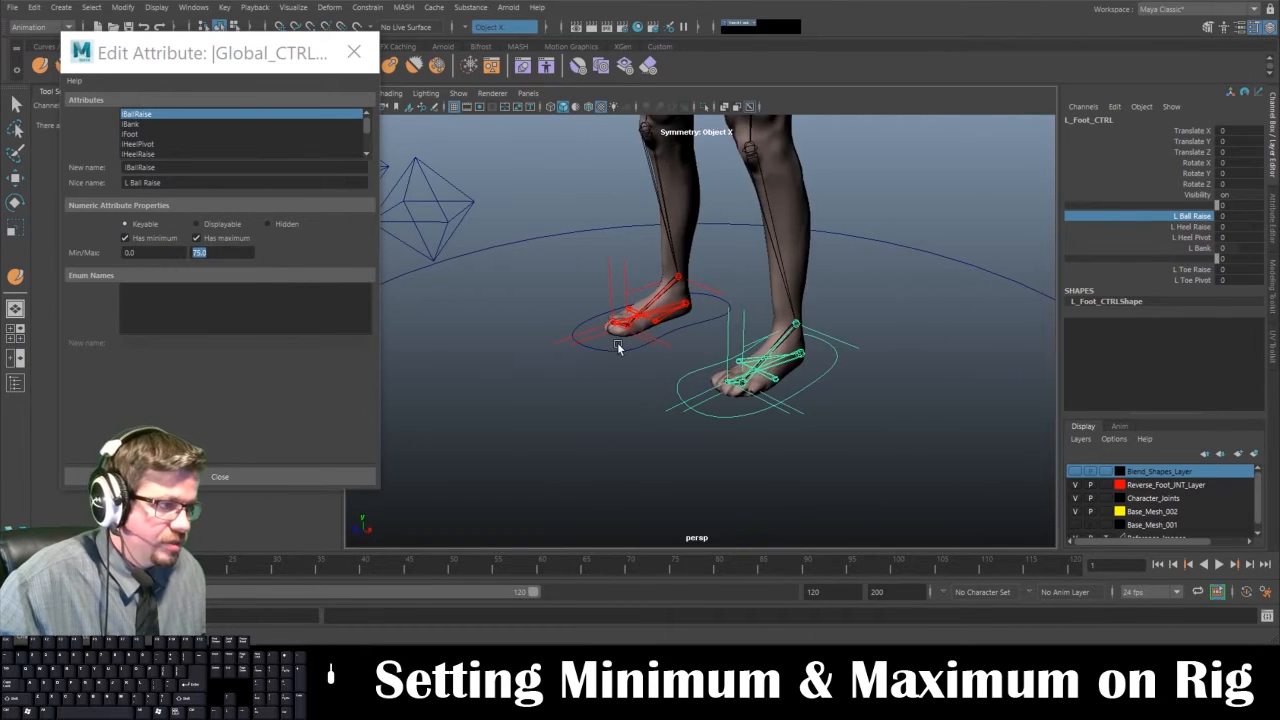
{"action": "left_click", "coordinate": [617, 346]}
{"action": "left_click", "coordinate": [149, 115]}
{"action": "left_click", "coordinate": [150, 238]}
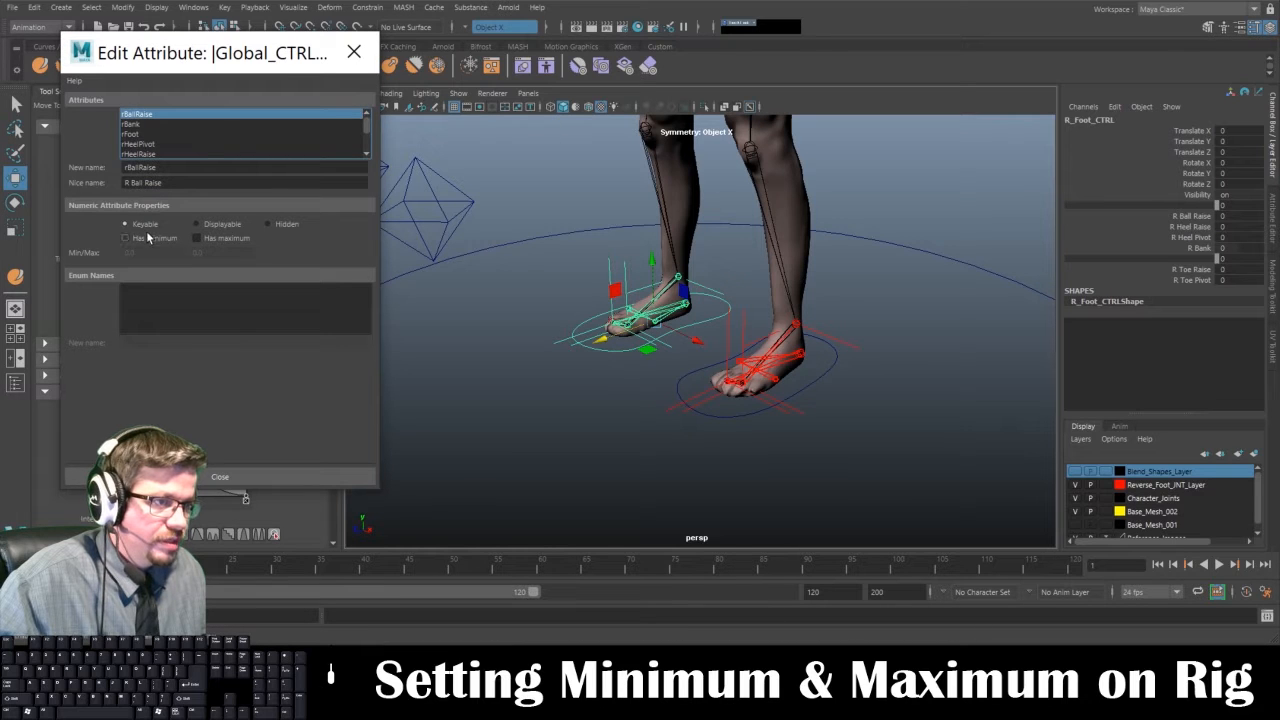
{"action": "left_click", "coordinate": [226, 239]}
{"action": "left_click", "coordinate": [222, 252]}
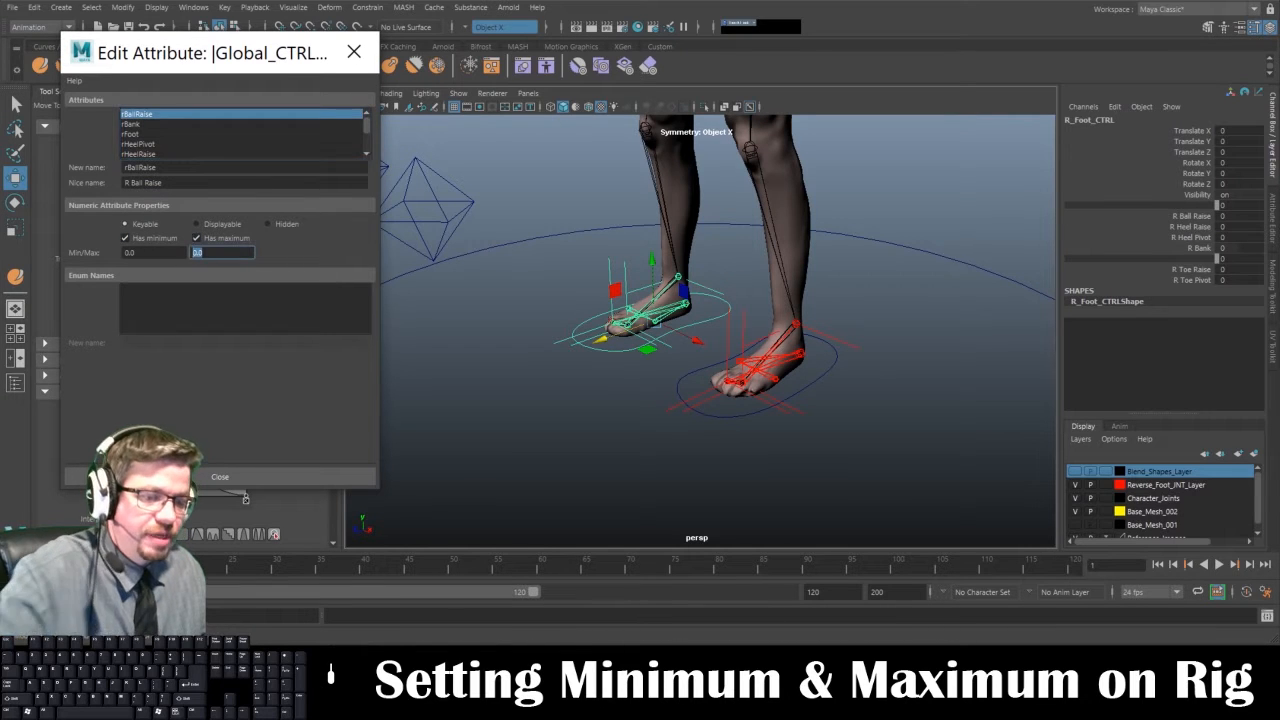
Test R Ball Raise on the right foot control by scrubbing it up to its 75 maximum
{"action": "left_click", "coordinate": [1190, 227]}
{"action": "left_click", "coordinate": [1190, 217]}
{"action": "middle_click_drag", "start_coordinate": [820, 287], "coordinate": [1262, 214]}
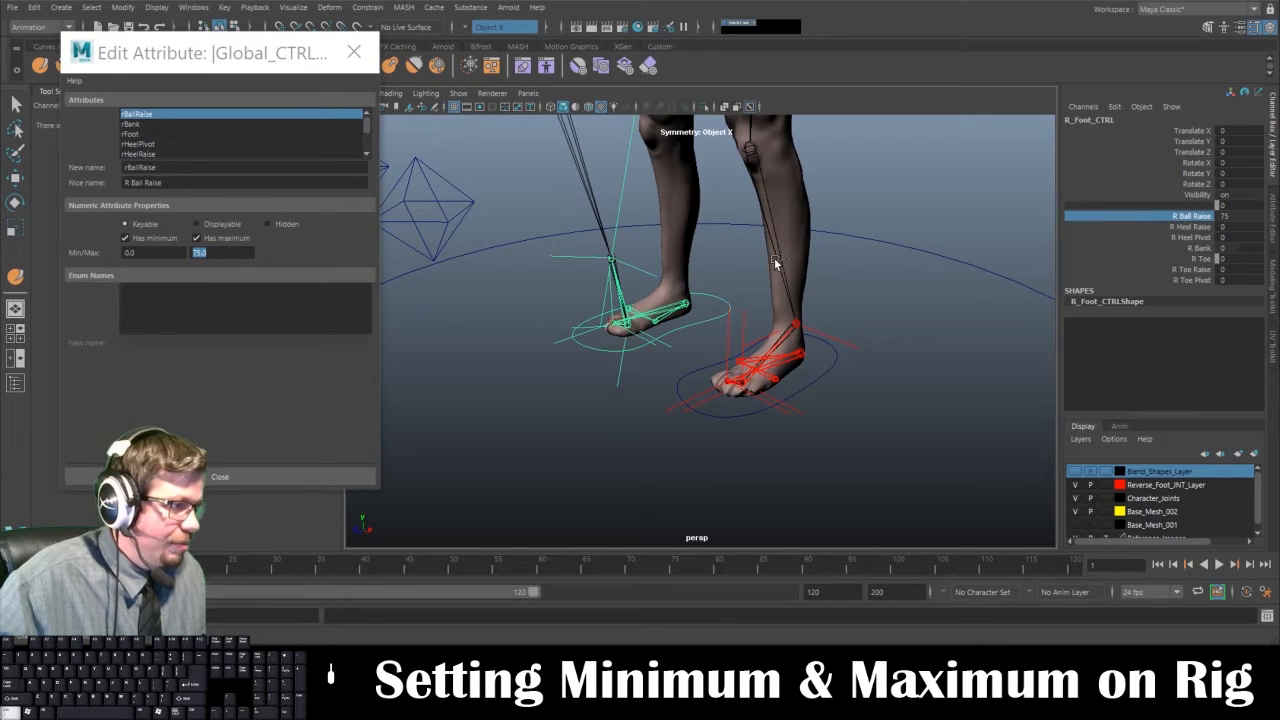
Undo the R Ball Raise test, try out the right foot control's R Heel Raise motion in the negative direction, and undo it
{"action": "key", "text": "ctrl+z"}
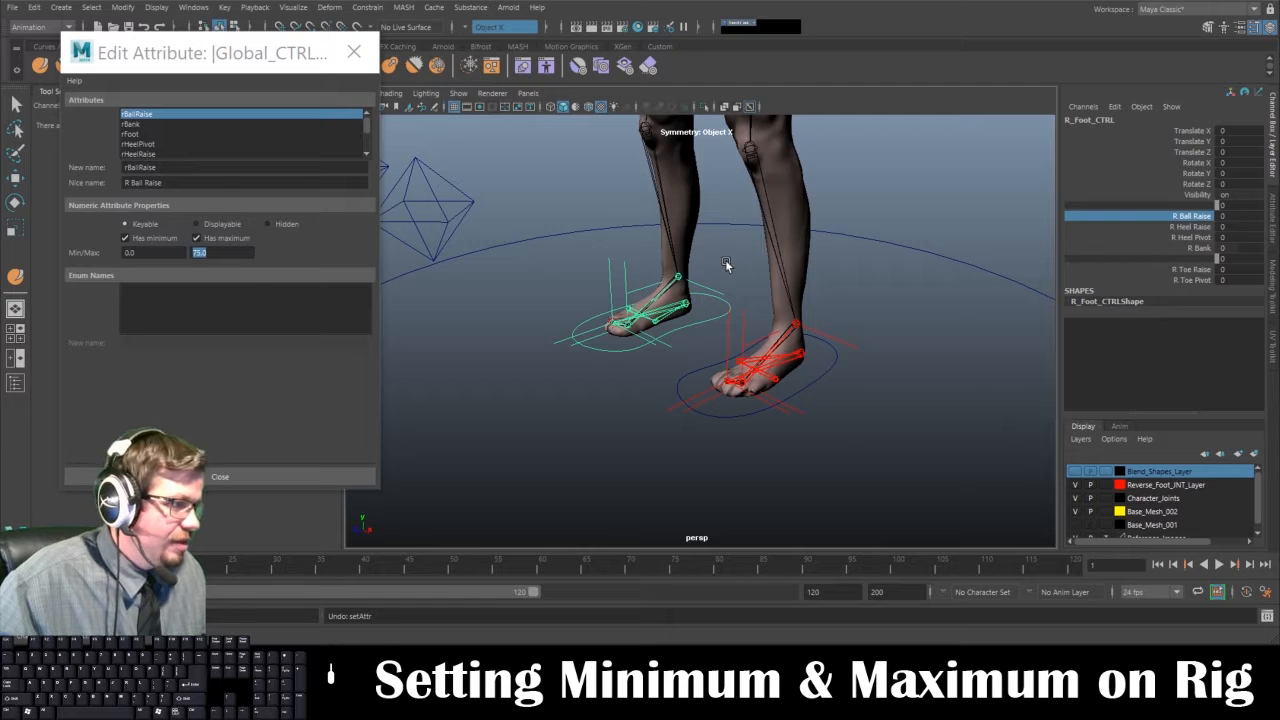
{"action": "left_click", "coordinate": [1180, 226]}
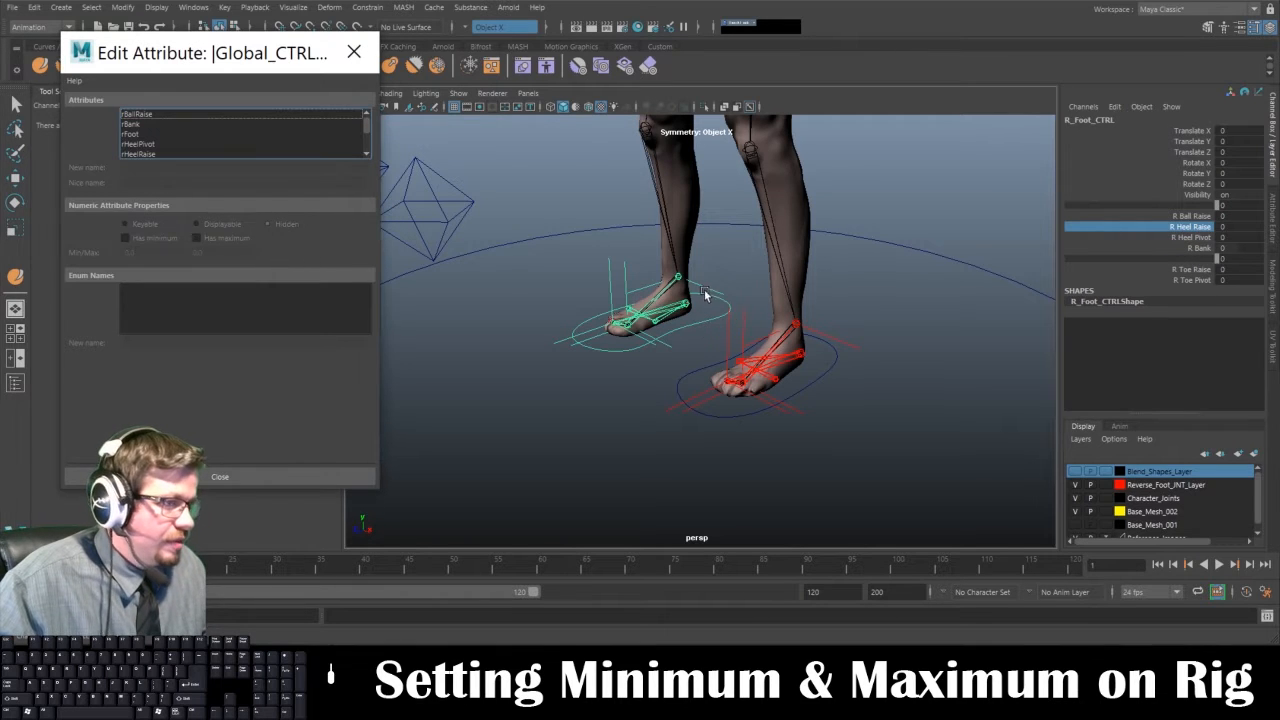
{"action": "middle_click_drag", "start_coordinate": [835, 285], "coordinate": [329, 344]}
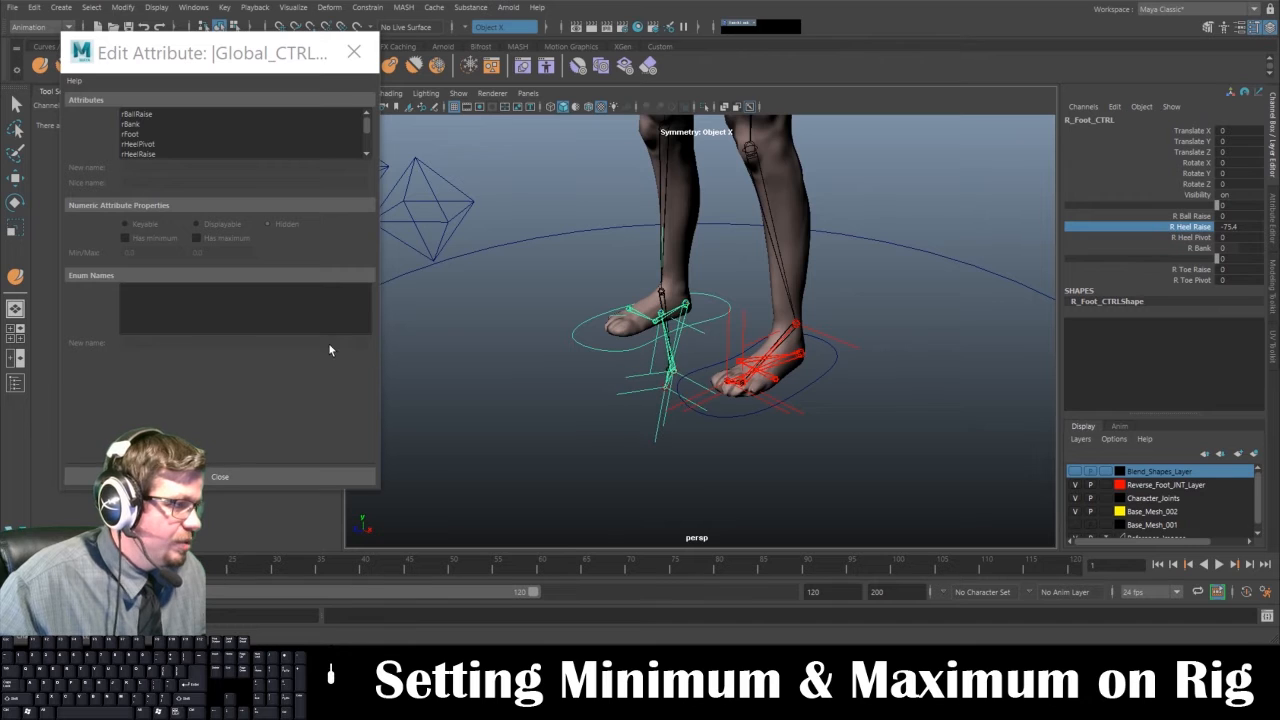
{"action": "key", "text": "ctrl+z"}
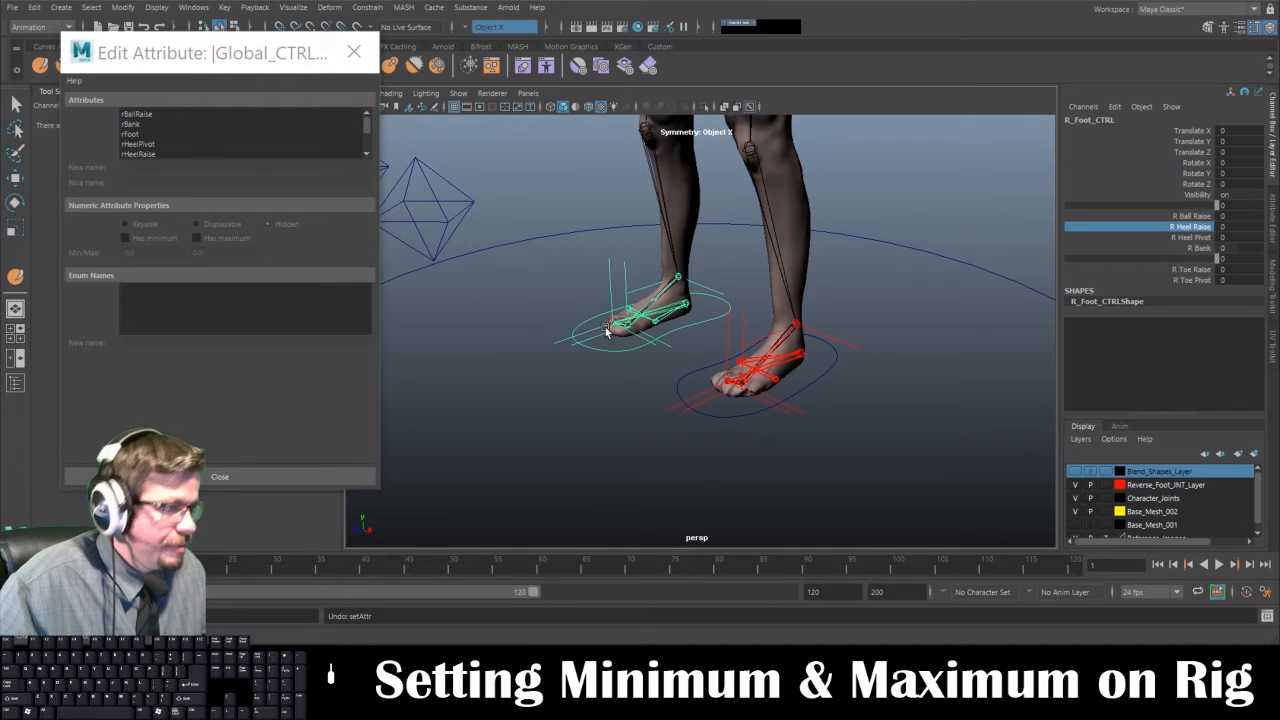
Give the right foot control's R Heel Raise attribute a minimum of -75 and a maximum of 75
{"action": "left_click", "coordinate": [159, 153]}
{"action": "left_click", "coordinate": [156, 237]}
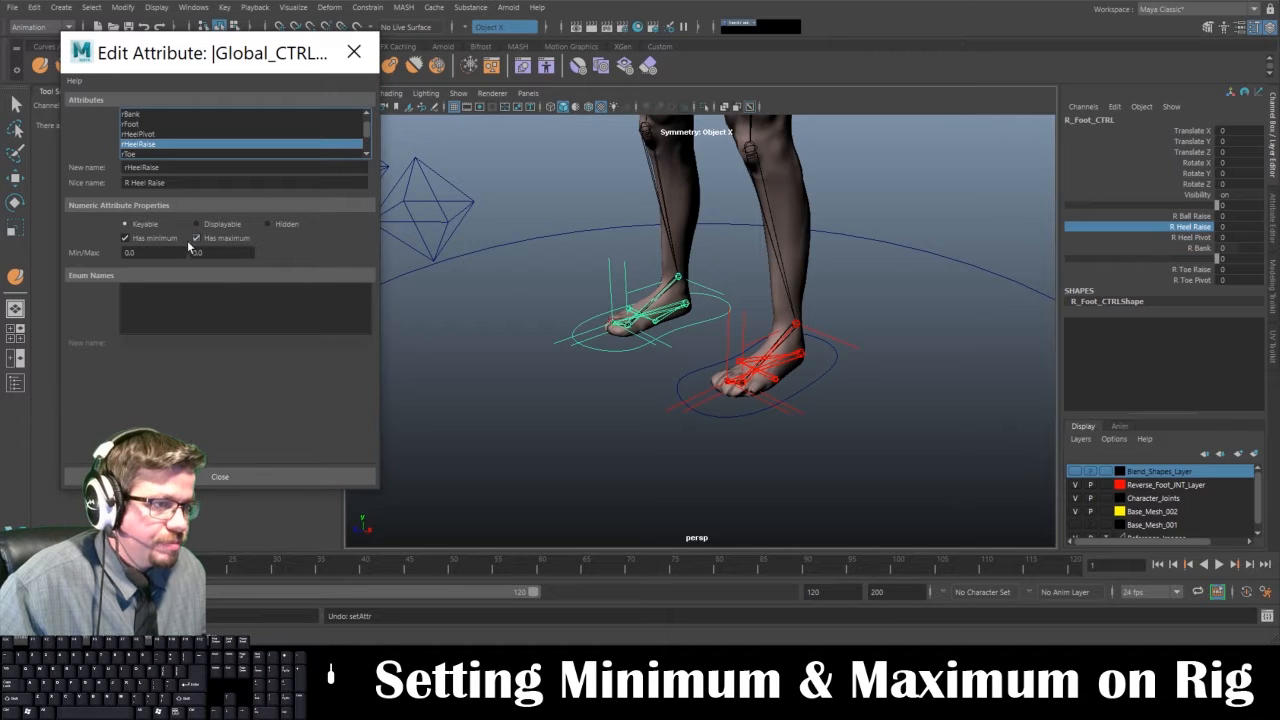
{"action": "left_click_drag", "start_coordinate": [158, 252], "coordinate": [44, 251]}
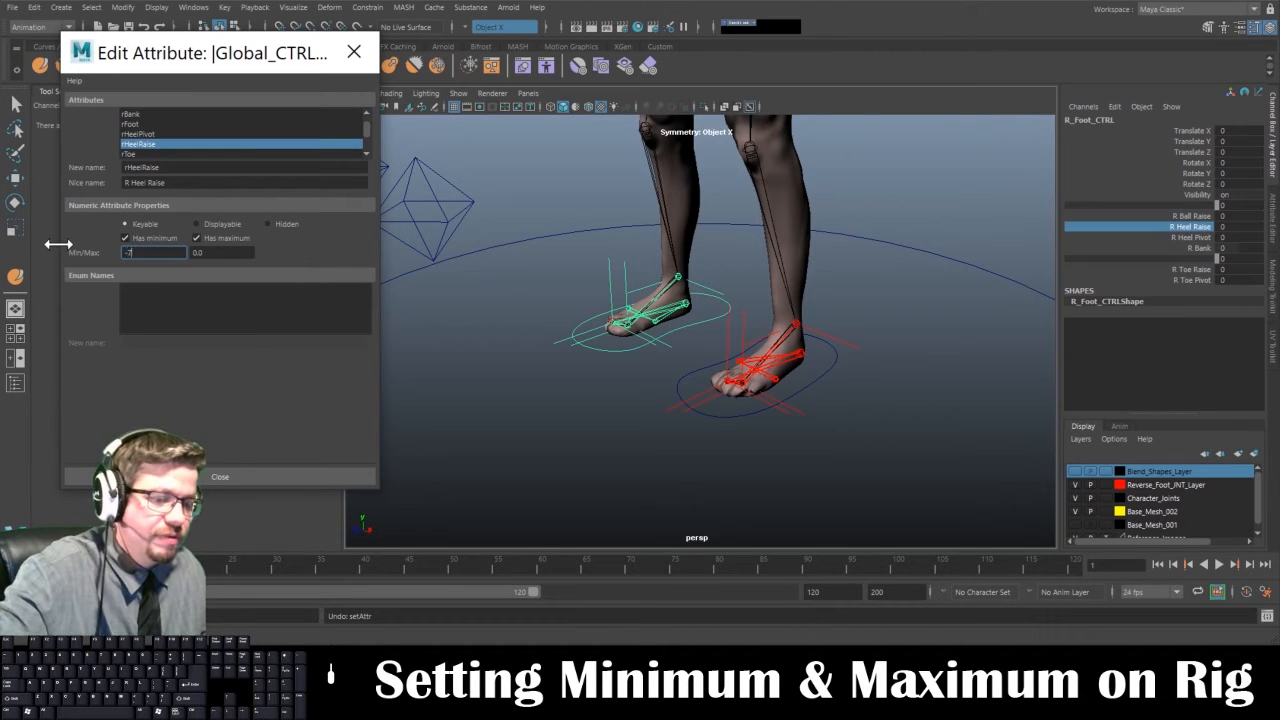
{"action": "type", "text": "-75"}
{"action": "key", "text": "Tab"}
{"action": "type", "text": "75"}
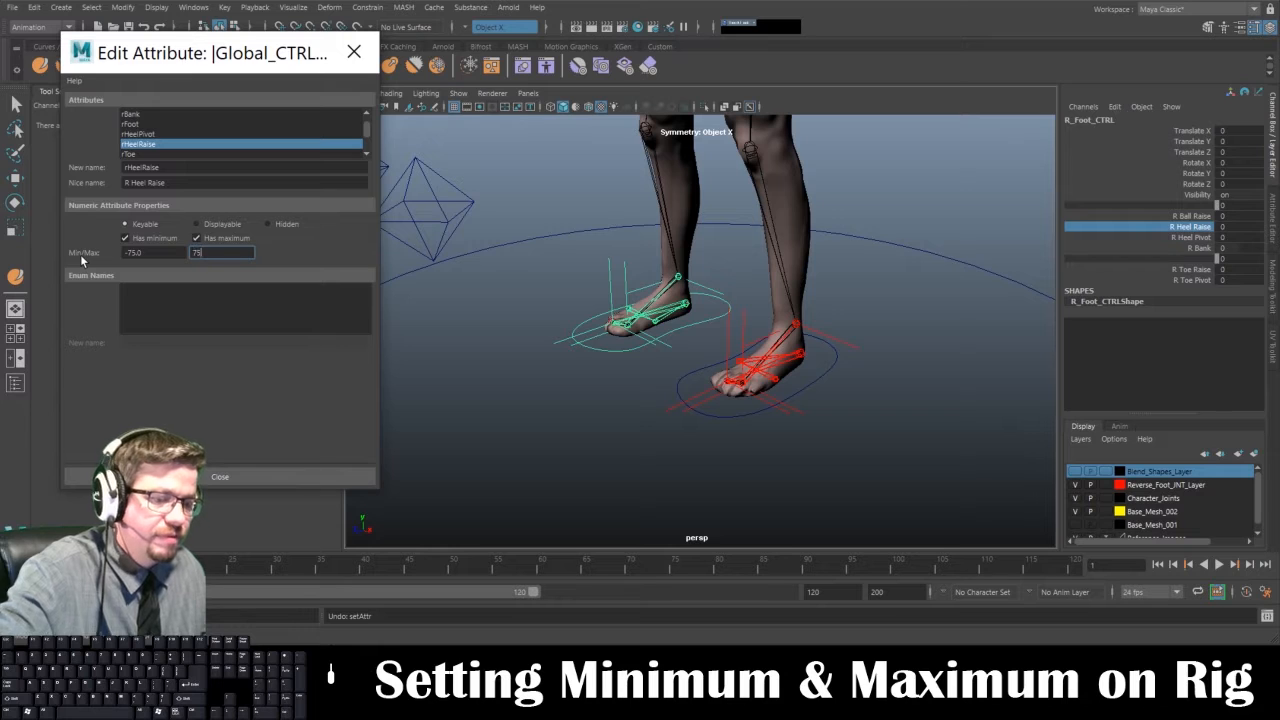
{"action": "key", "text": "Return"}
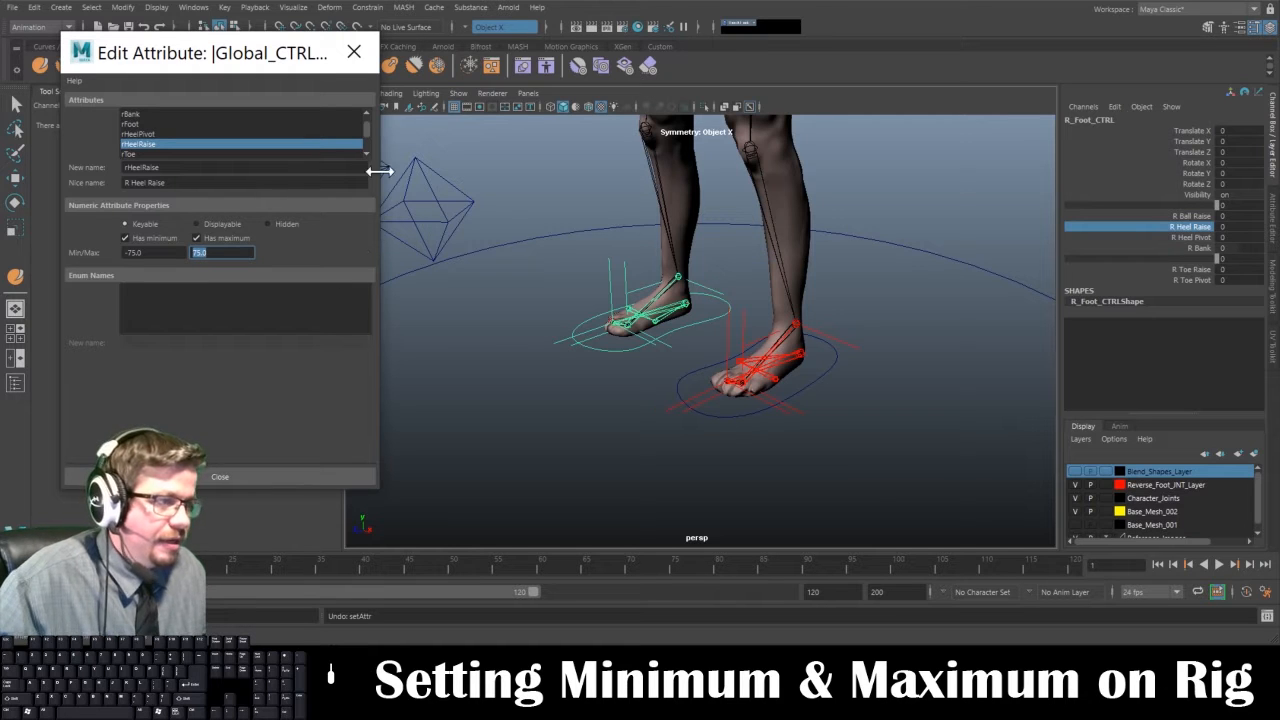
Give the left foot control's L Heel Raise attribute a minimum of -75 and a maximum of 75
{"action": "left_click", "coordinate": [683, 381]}
{"action": "key", "text": "w"}
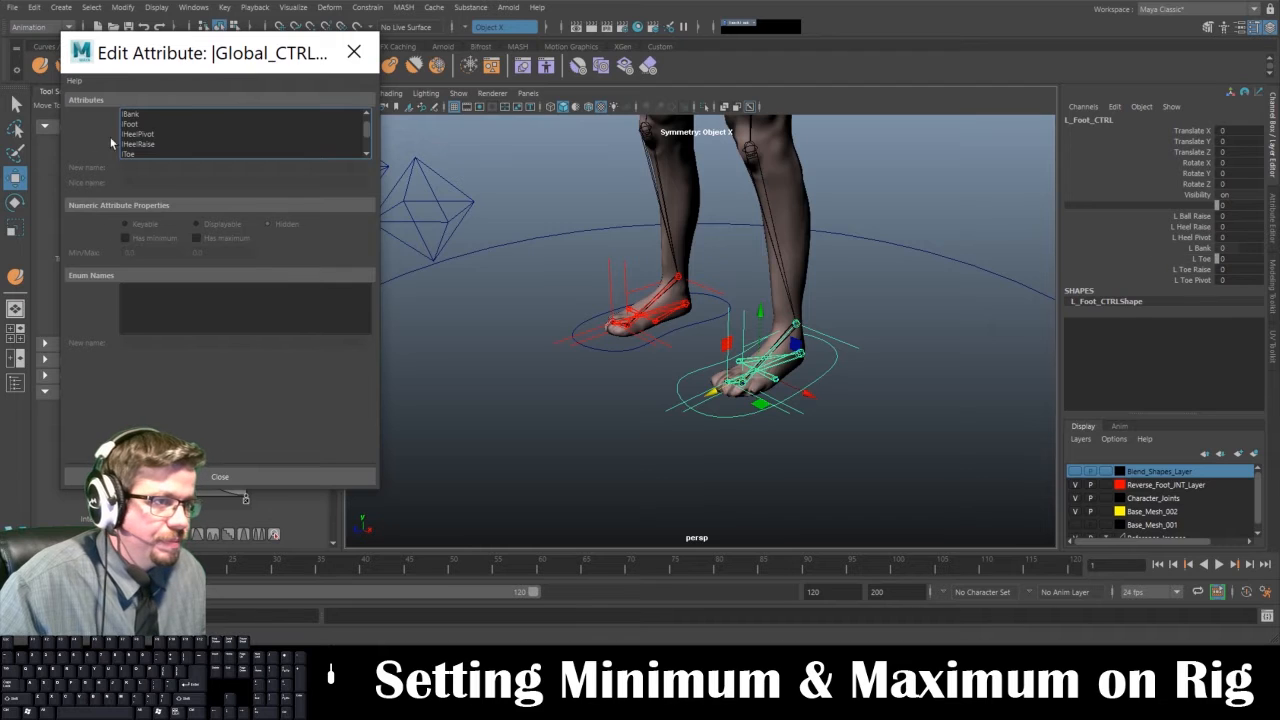
{"action": "left_click", "coordinate": [140, 144]}
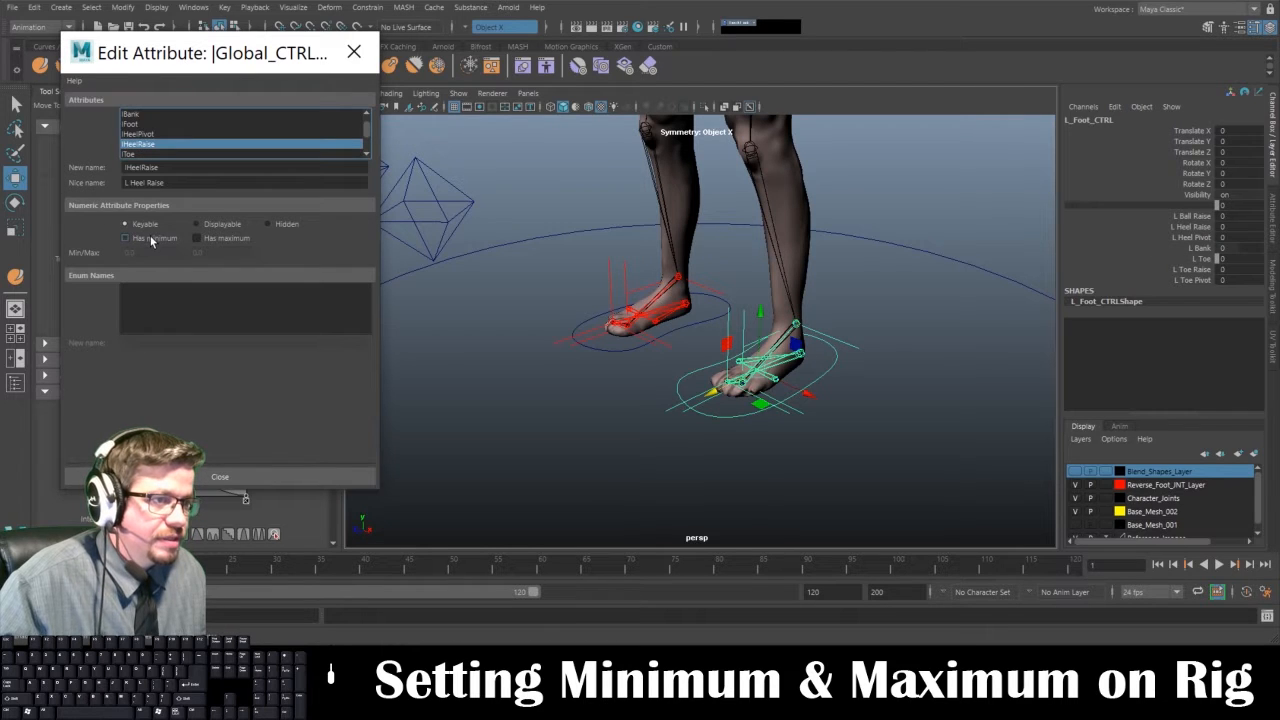
{"action": "left_click", "coordinate": [150, 238]}
{"action": "left_click", "coordinate": [200, 238]}
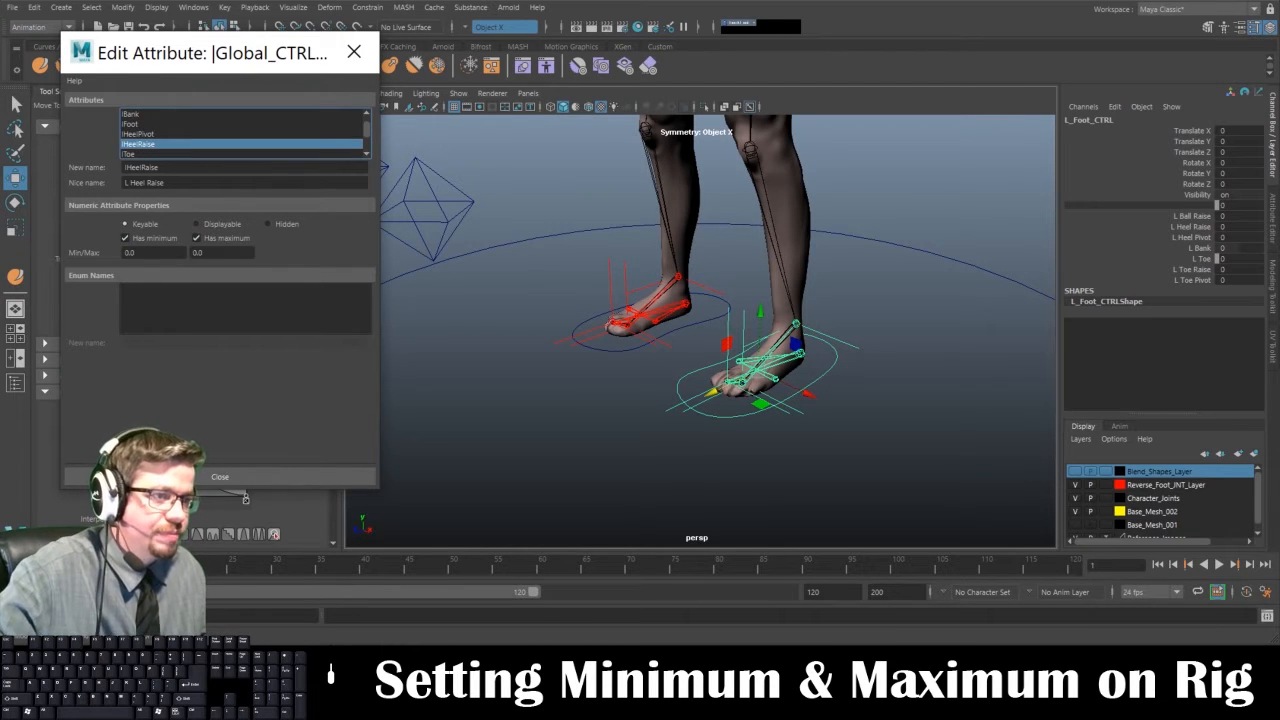
{"action": "left_click_drag", "start_coordinate": [154, 253], "coordinate": [24, 256]}
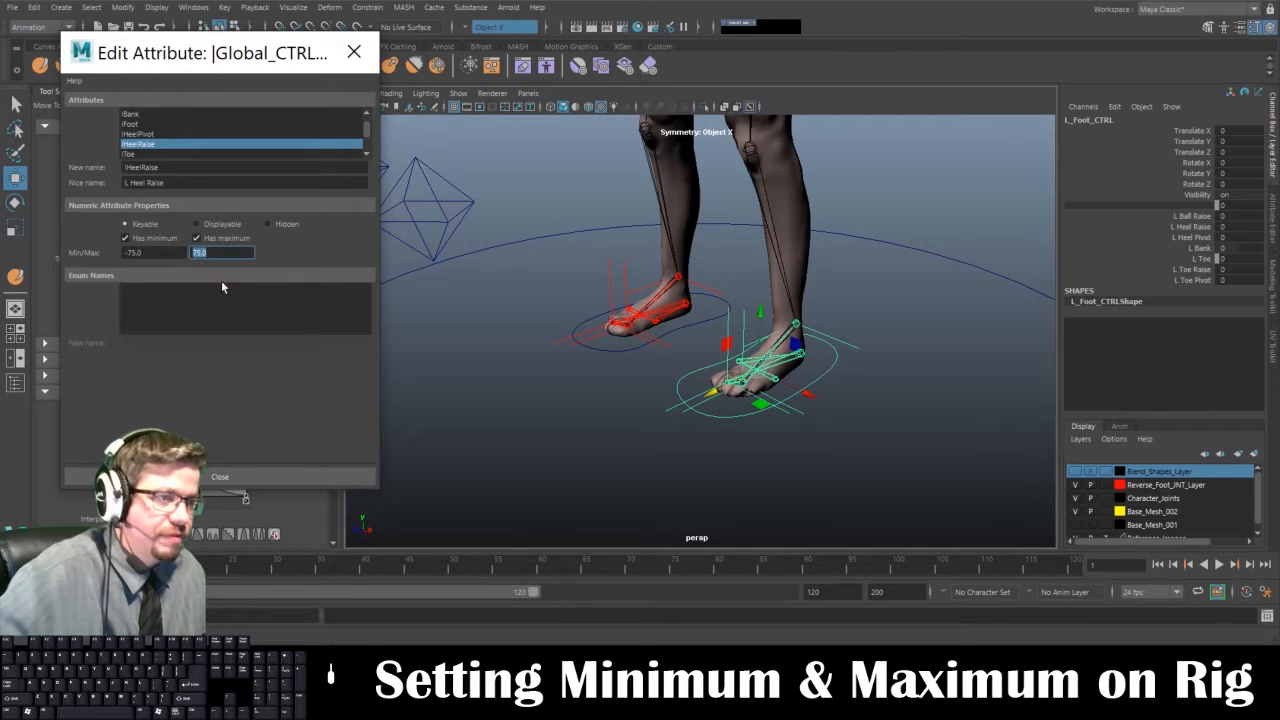
Test L Heel Raise on the left foot control by scrubbing its value, then view the foot from the side
{"action": "left_click_drag", "start_coordinate": [700, 414], "coordinate": [697, 412], "text": "alt"}
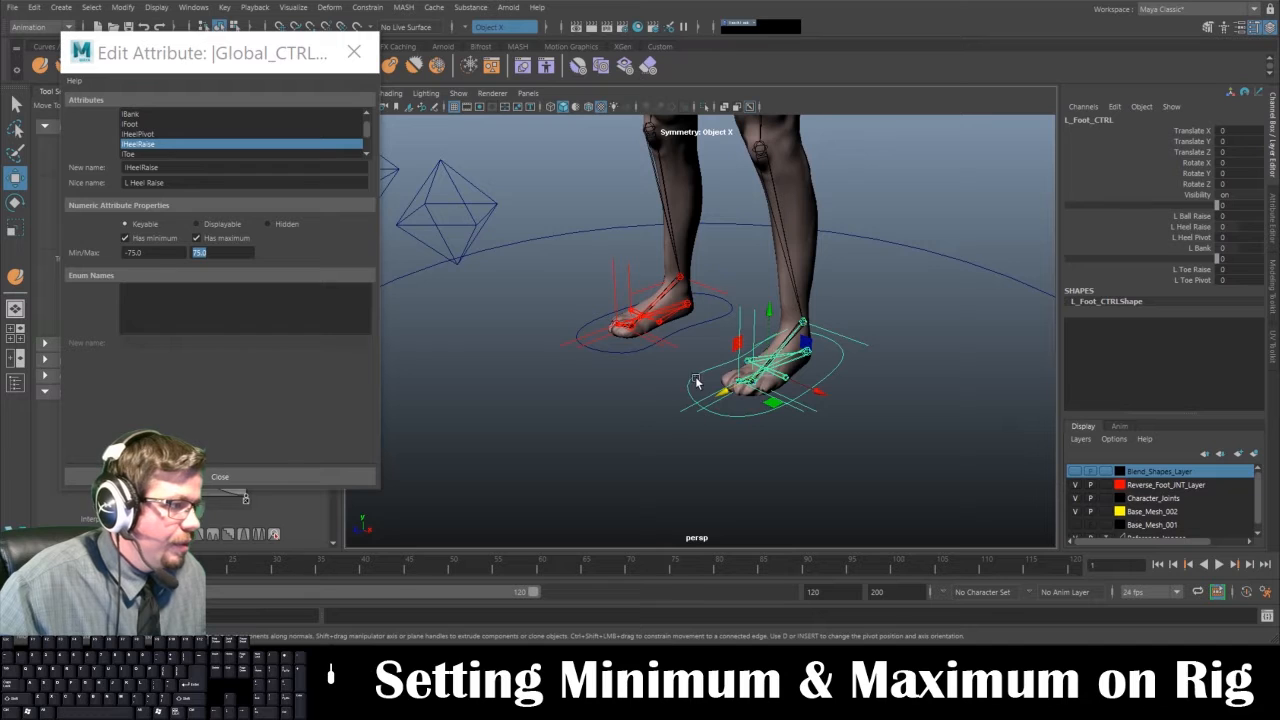
{"action": "left_click", "coordinate": [696, 379]}
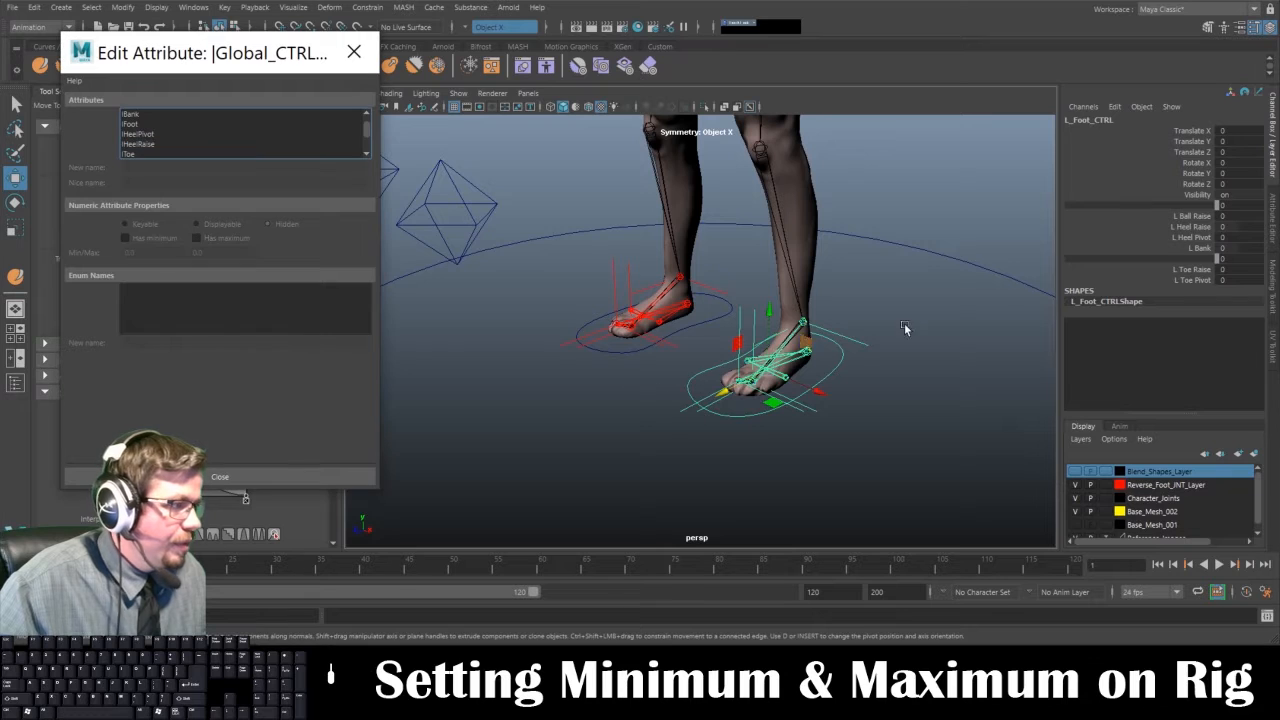
{"action": "left_click", "coordinate": [1198, 228]}
{"action": "middle_click_drag", "start_coordinate": [774, 301], "coordinate": [529, 337]}
{"action": "left_click_drag", "start_coordinate": [835, 376], "coordinate": [731, 388], "text": "alt"}
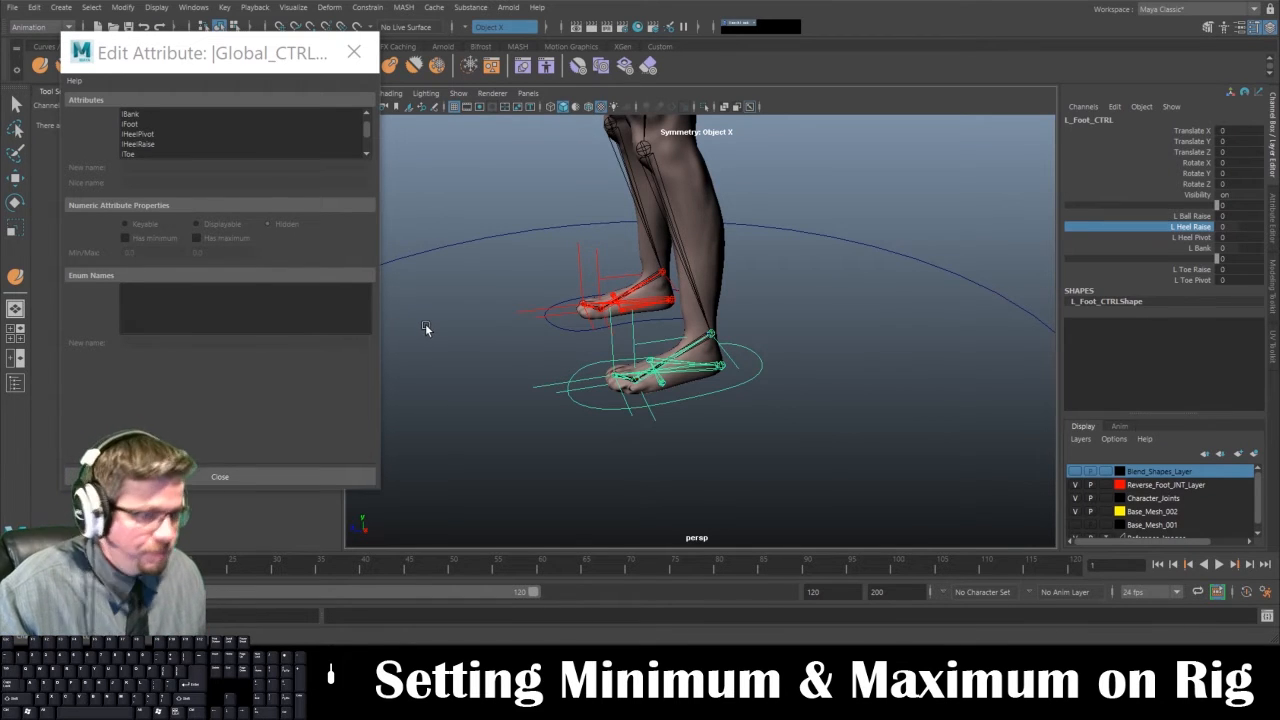
{"action": "left_click_drag", "start_coordinate": [568, 386], "coordinate": [781, 347], "text": "alt"}
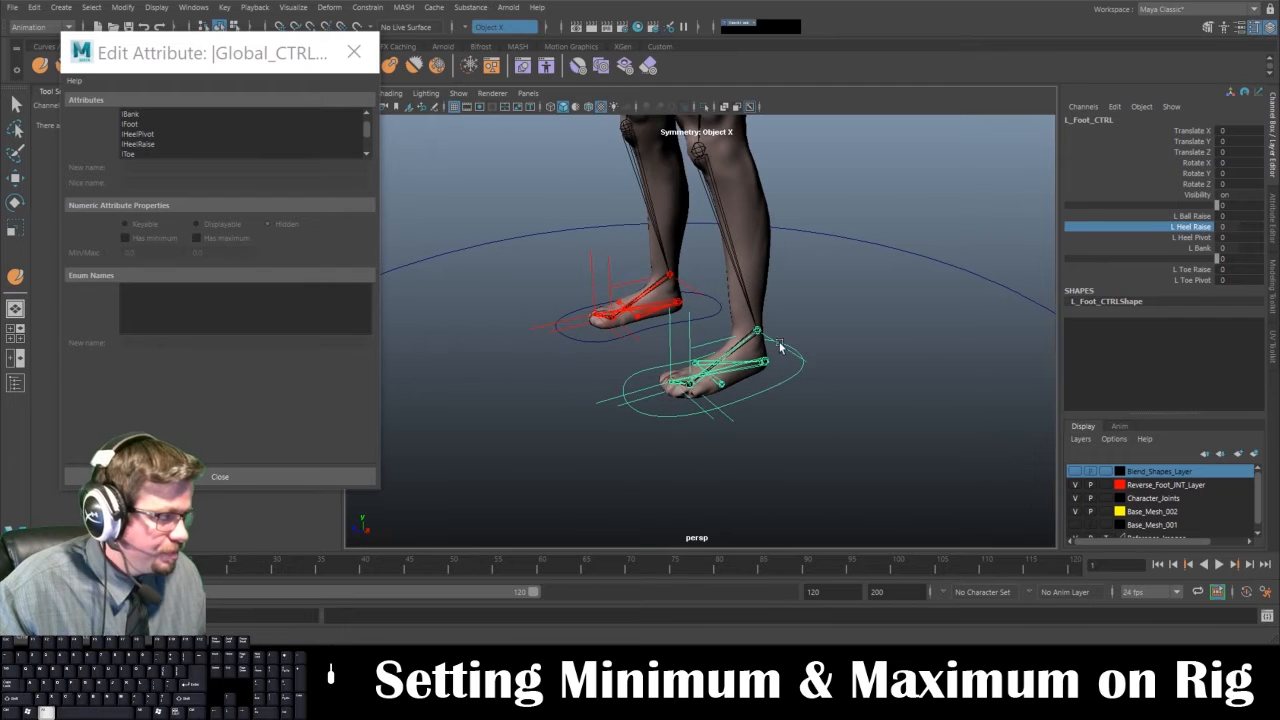
Try out the left foot control's L Heel Pivot by scrubbing it upward, and reset the attribute to 0
{"action": "left_click", "coordinate": [1196, 215]}
{"action": "left_click", "coordinate": [1196, 227]}
{"action": "left_click", "coordinate": [1196, 238]}
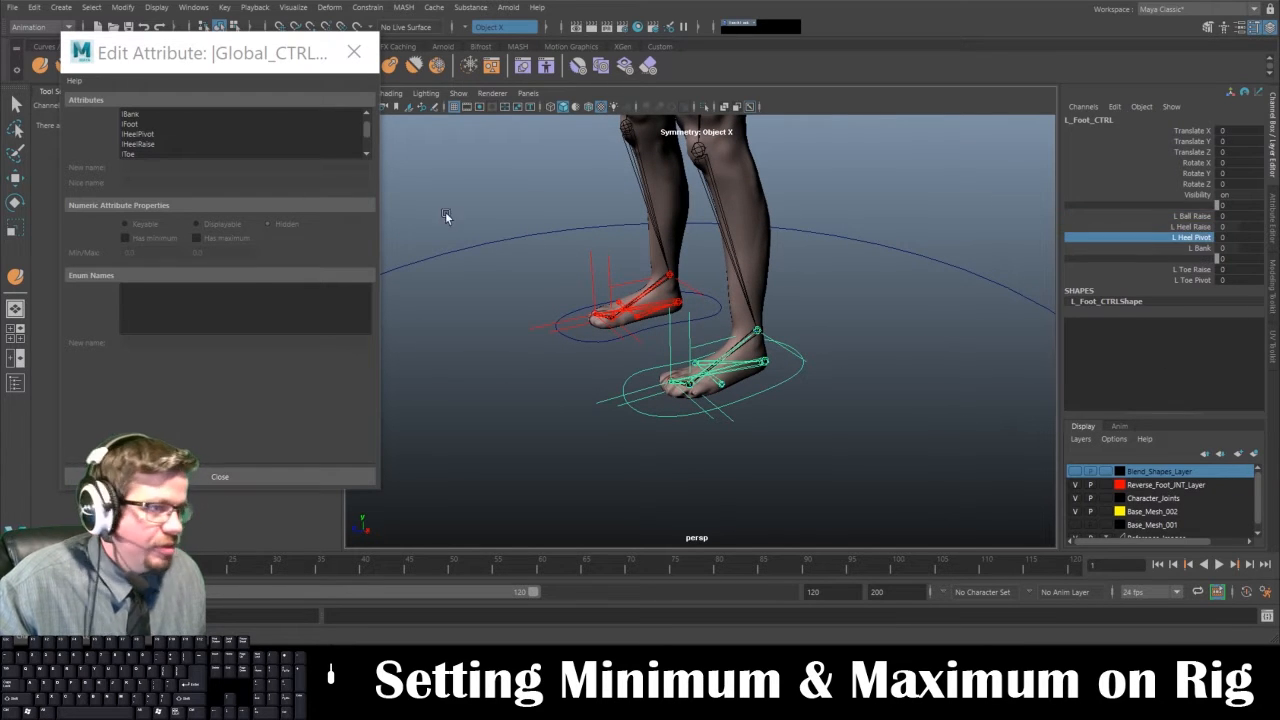
{"action": "left_click_drag", "start_coordinate": [776, 399], "coordinate": [778, 401]}
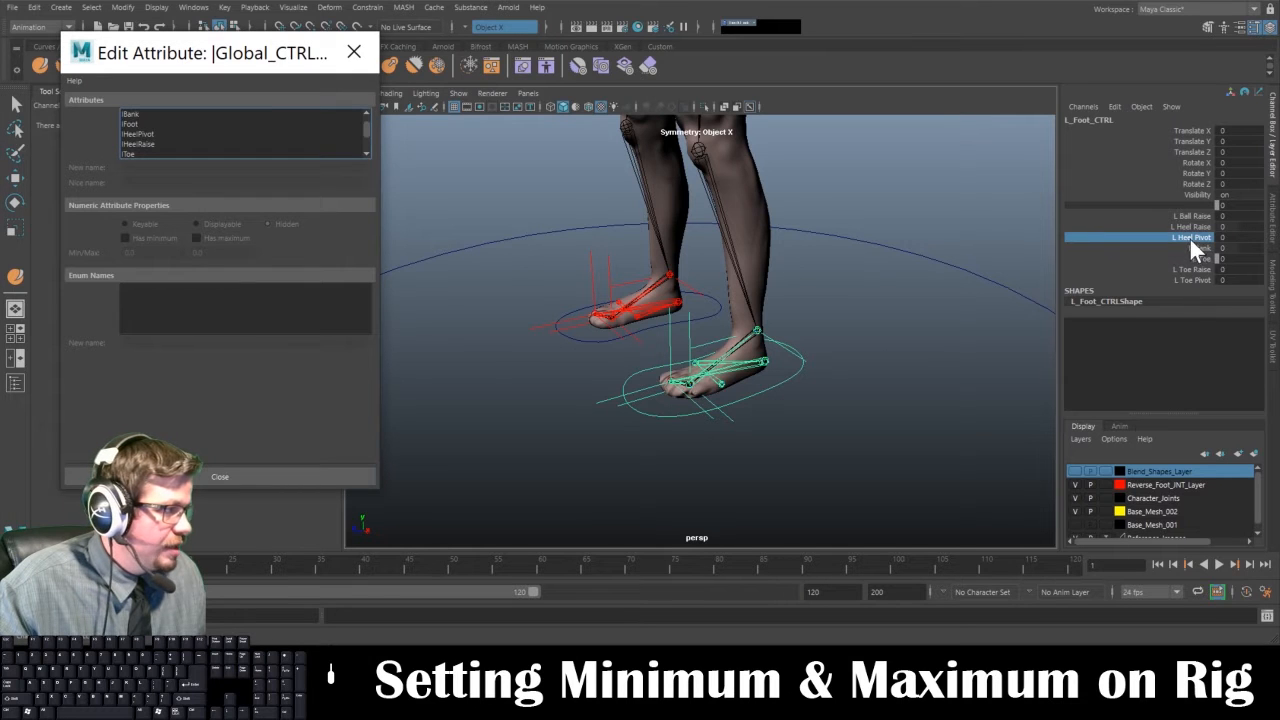
{"action": "left_click", "coordinate": [1189, 237]}
{"action": "middle_click_drag", "start_coordinate": [899, 343], "coordinate": [1274, 323]}
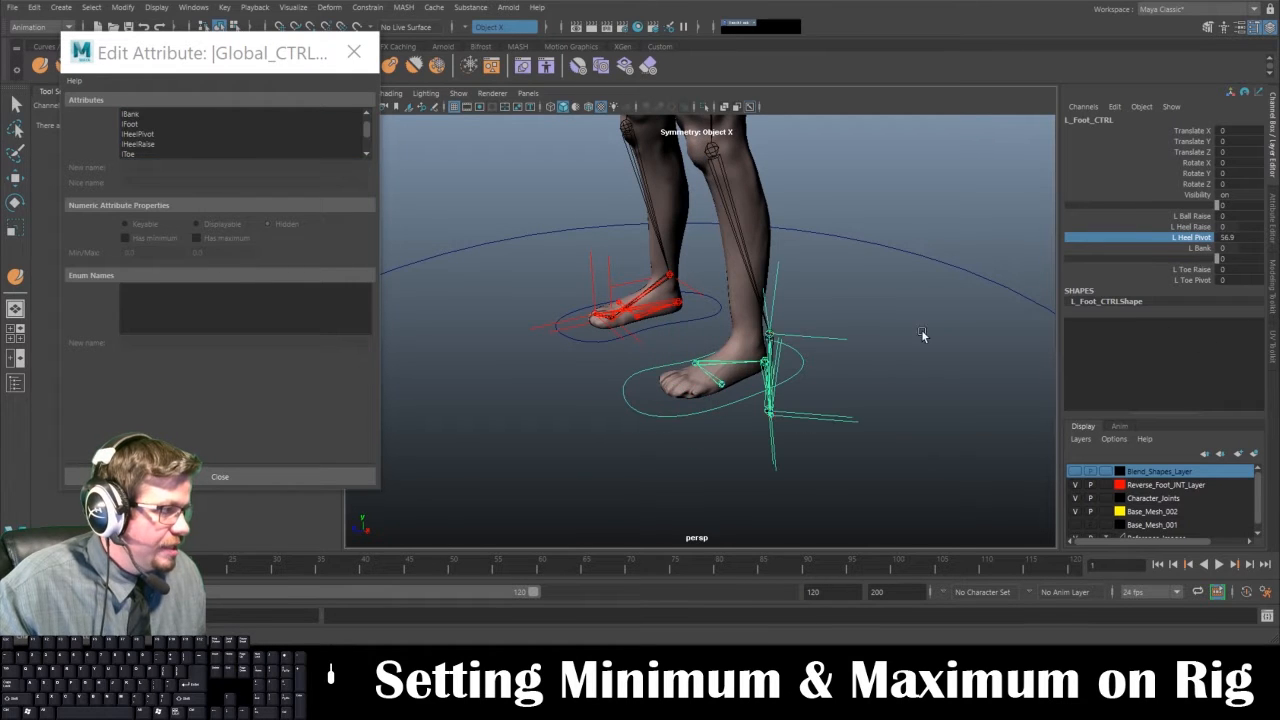
{"action": "middle_click_drag", "start_coordinate": [922, 335], "coordinate": [1038, 327]}
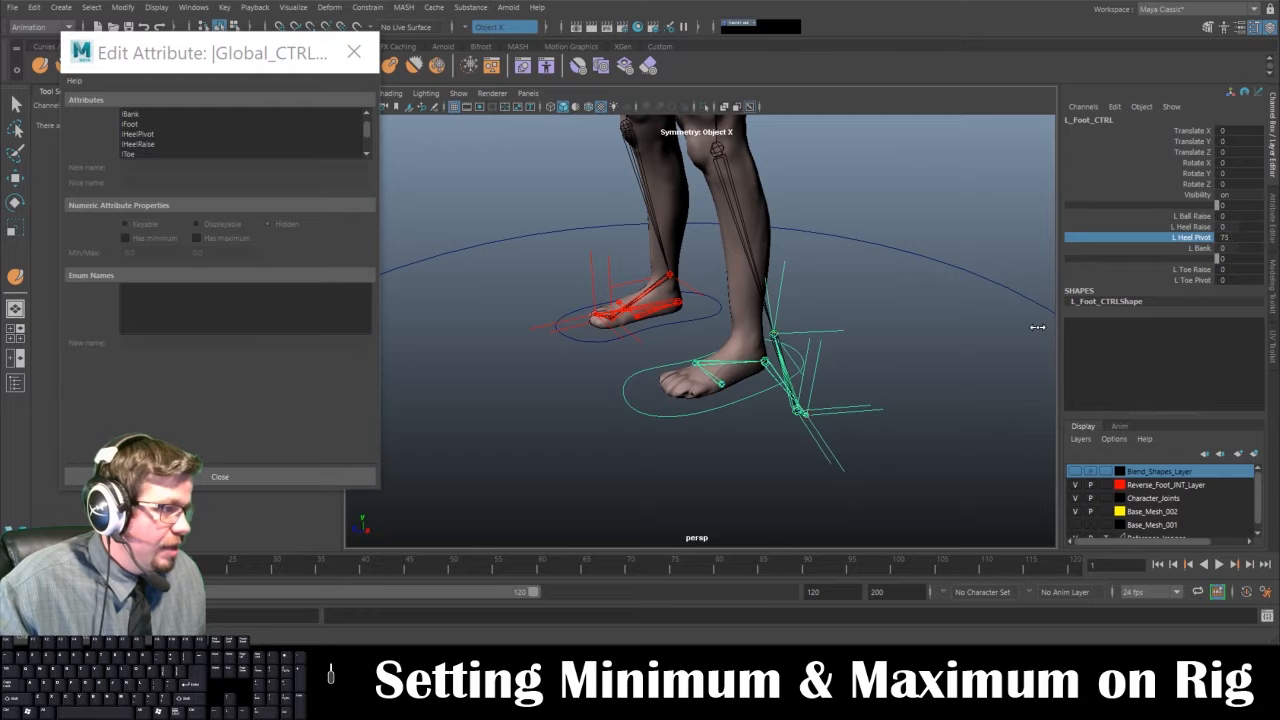
{"action": "left_click", "coordinate": [1226, 237]}
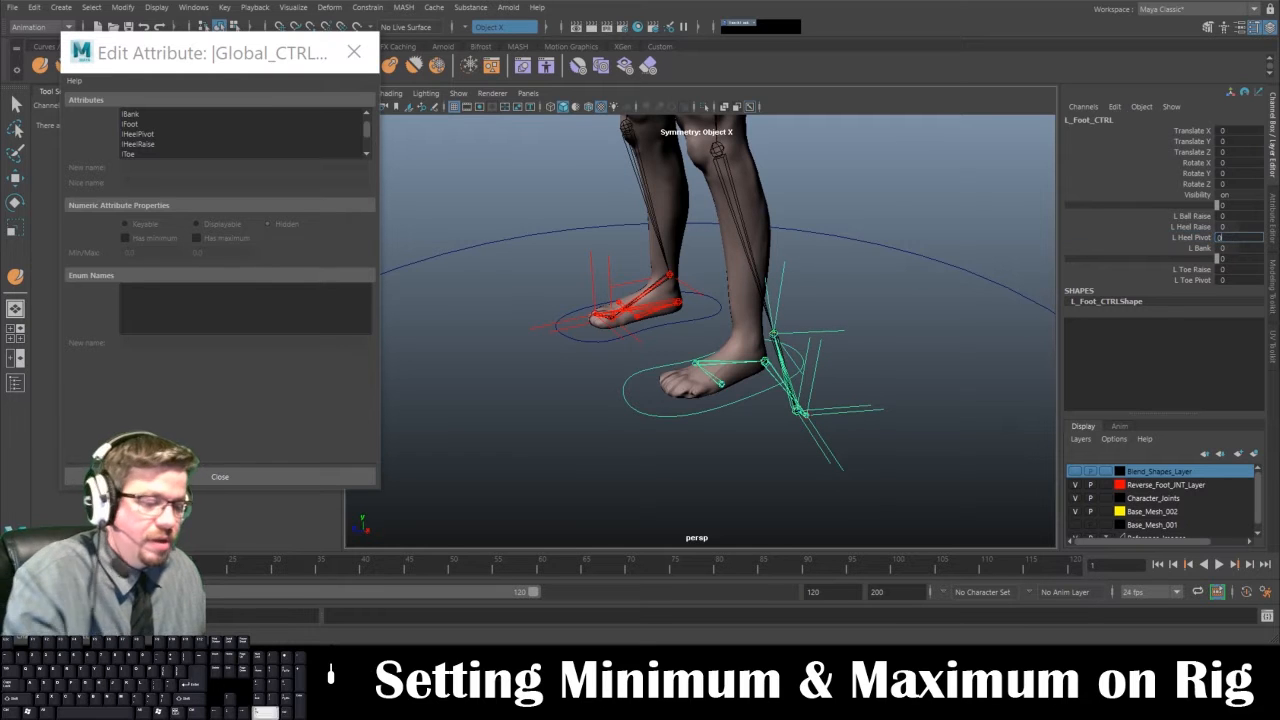
{"action": "type", "text": "0"}
{"action": "key", "text": "Return"}
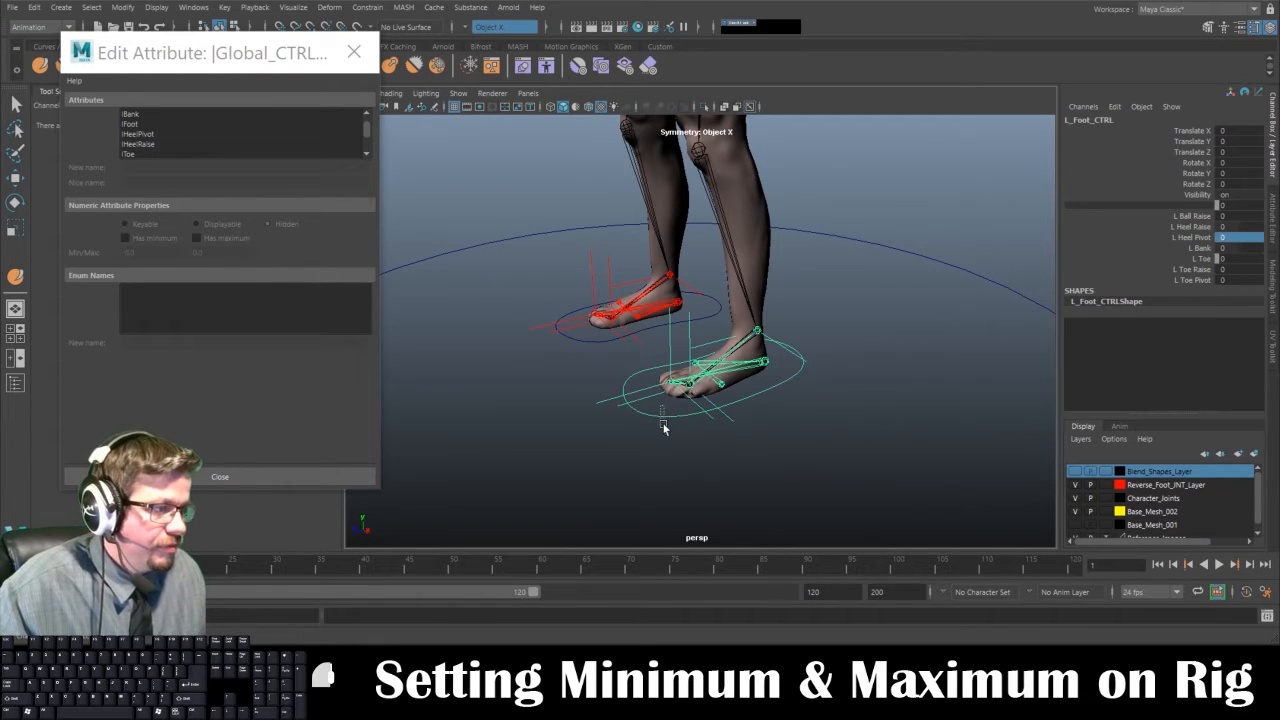
Give the left foot control's L Heel Pivot attribute a minimum of -75 and a maximum of 75
{"action": "key", "text": "w"}
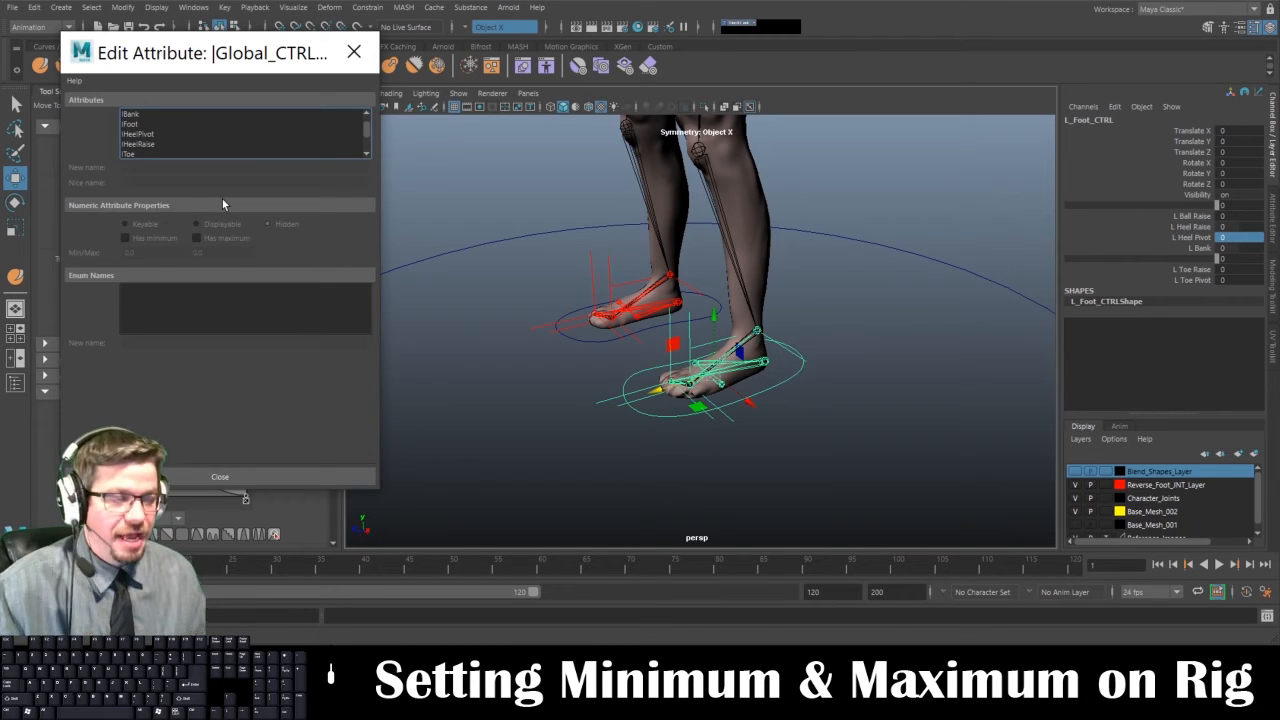
{"action": "left_click", "coordinate": [148, 134]}
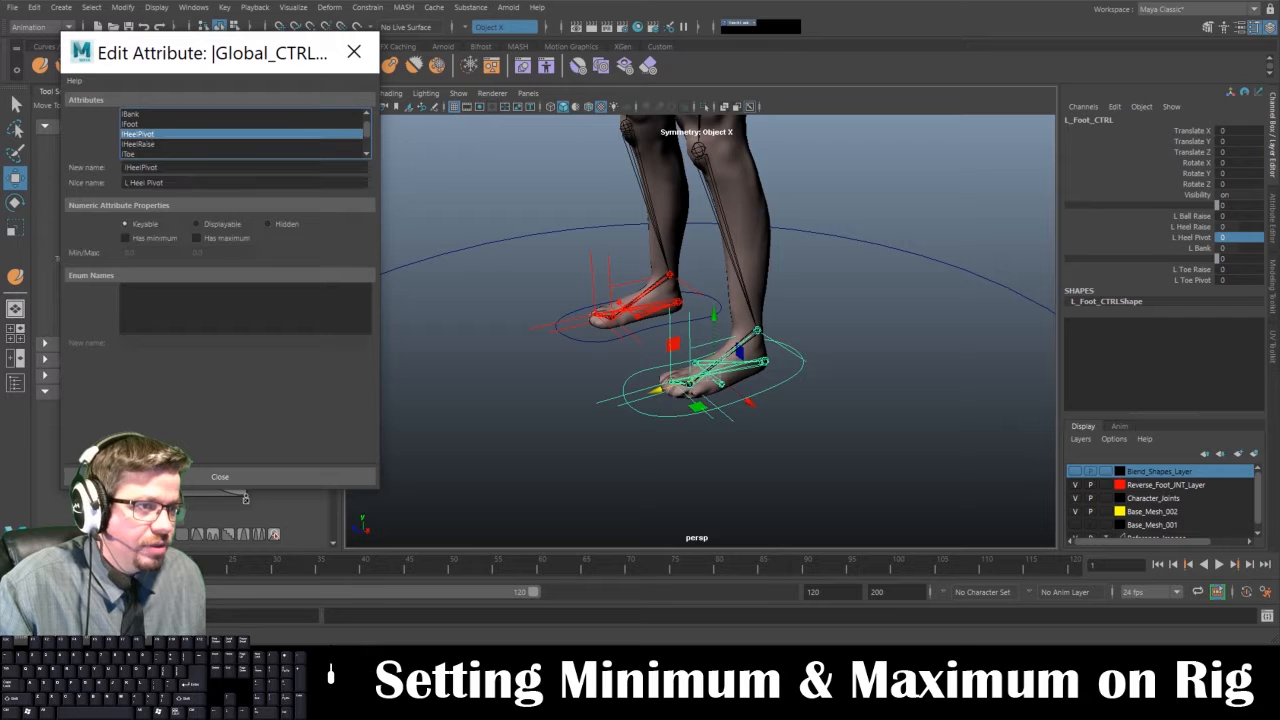
{"action": "left_click", "coordinate": [197, 238]}
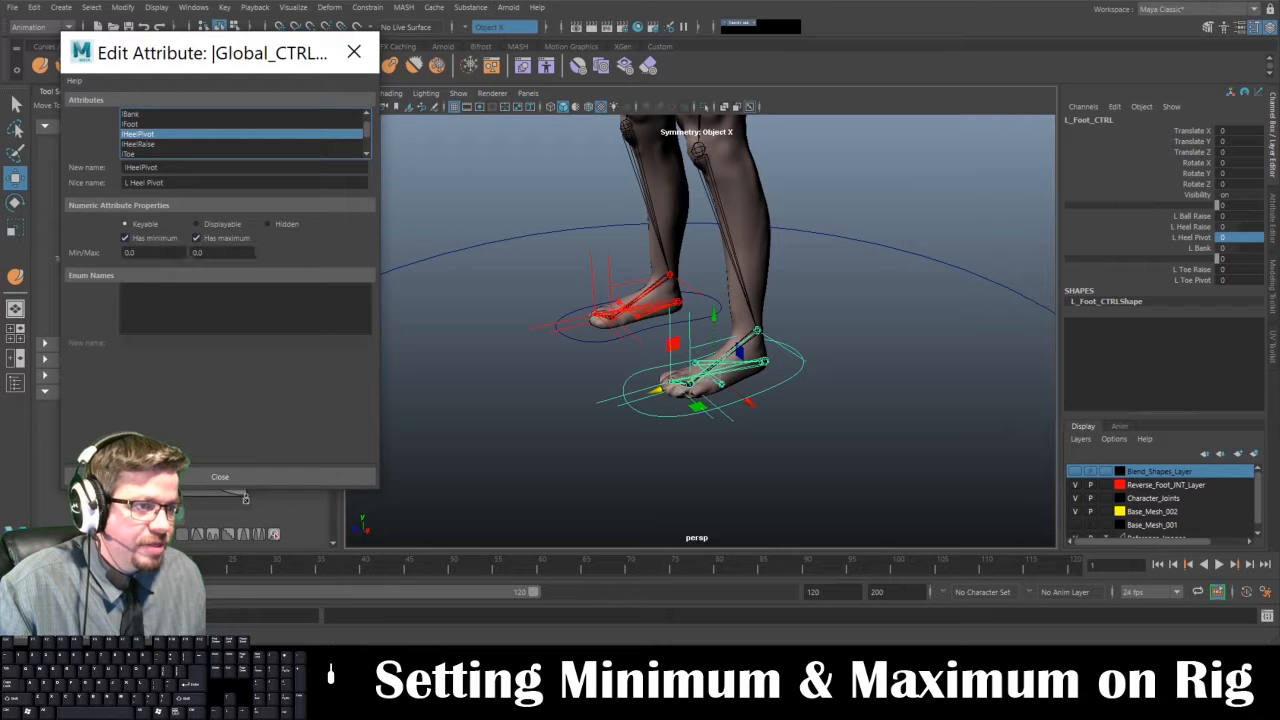
{"action": "double_click", "coordinate": [150, 252]}
{"action": "type", "text": "-7"}
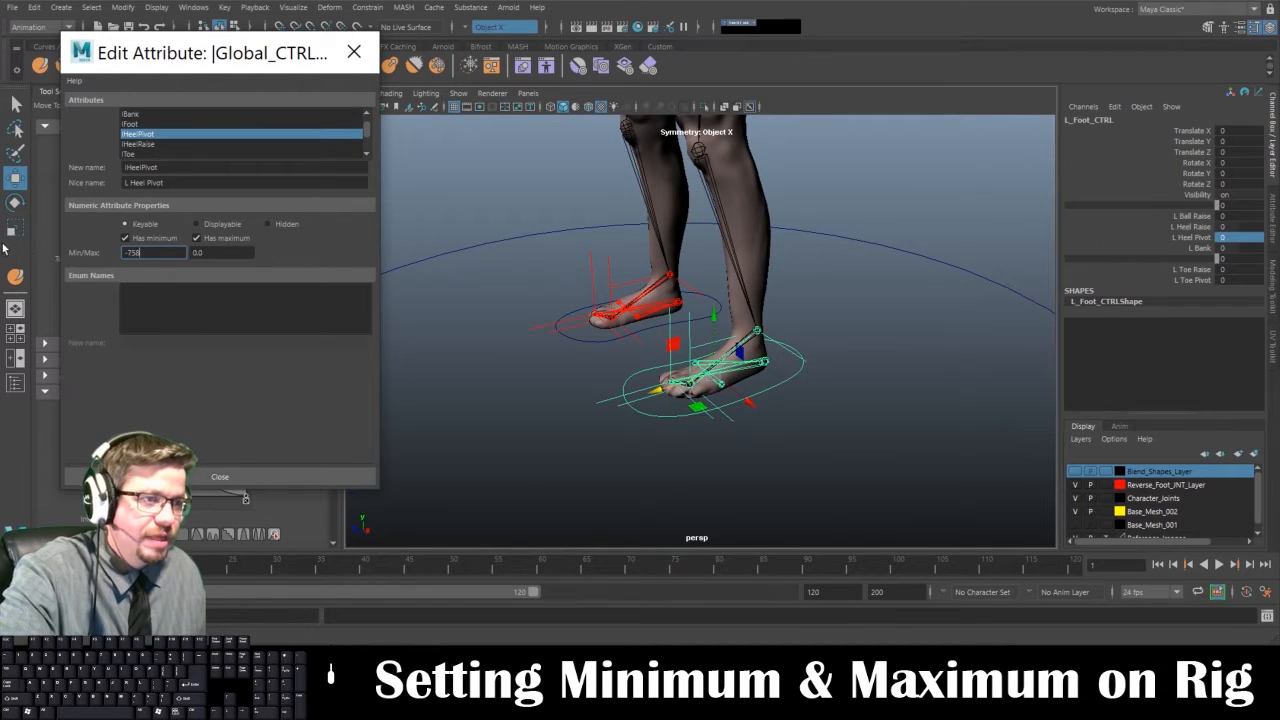
{"action": "type", "text": "5"}
{"action": "double_click", "coordinate": [215, 252]}
{"action": "type", "text": "7"}
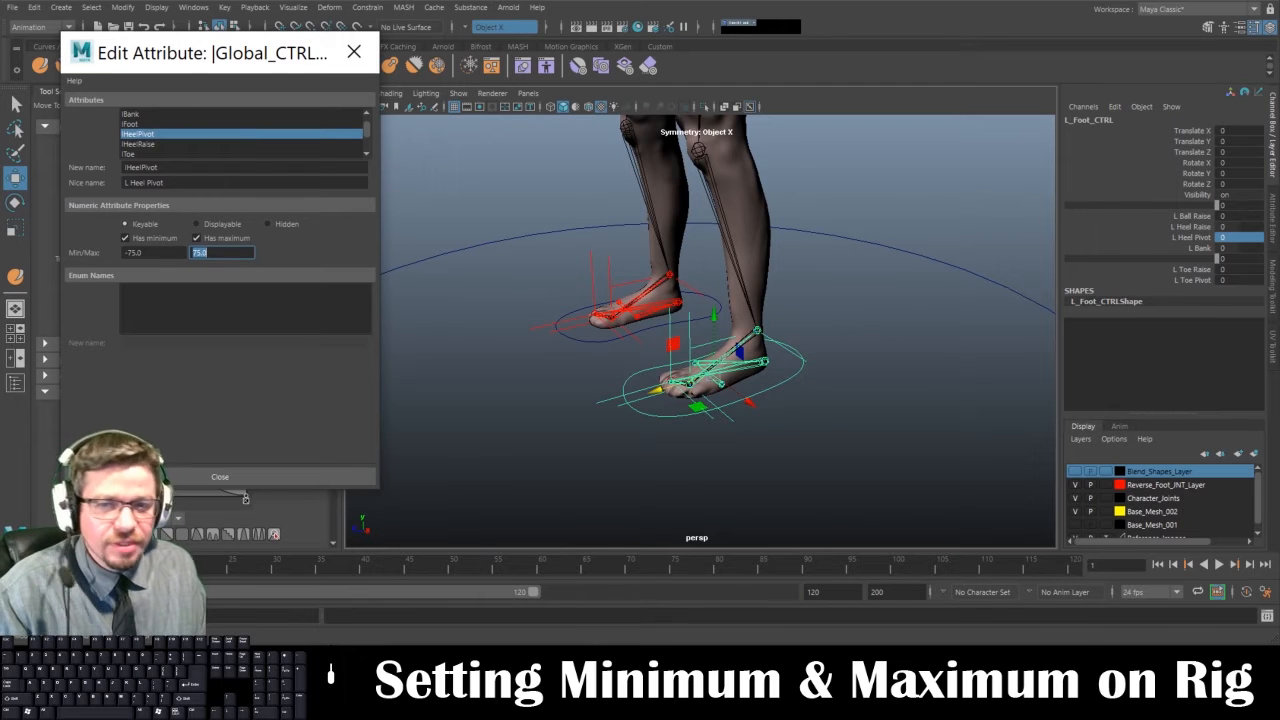
Give the right foot control's R Heel Pivot attribute a minimum of -75 and a maximum of 75
{"action": "left_click", "coordinate": [586, 338]}
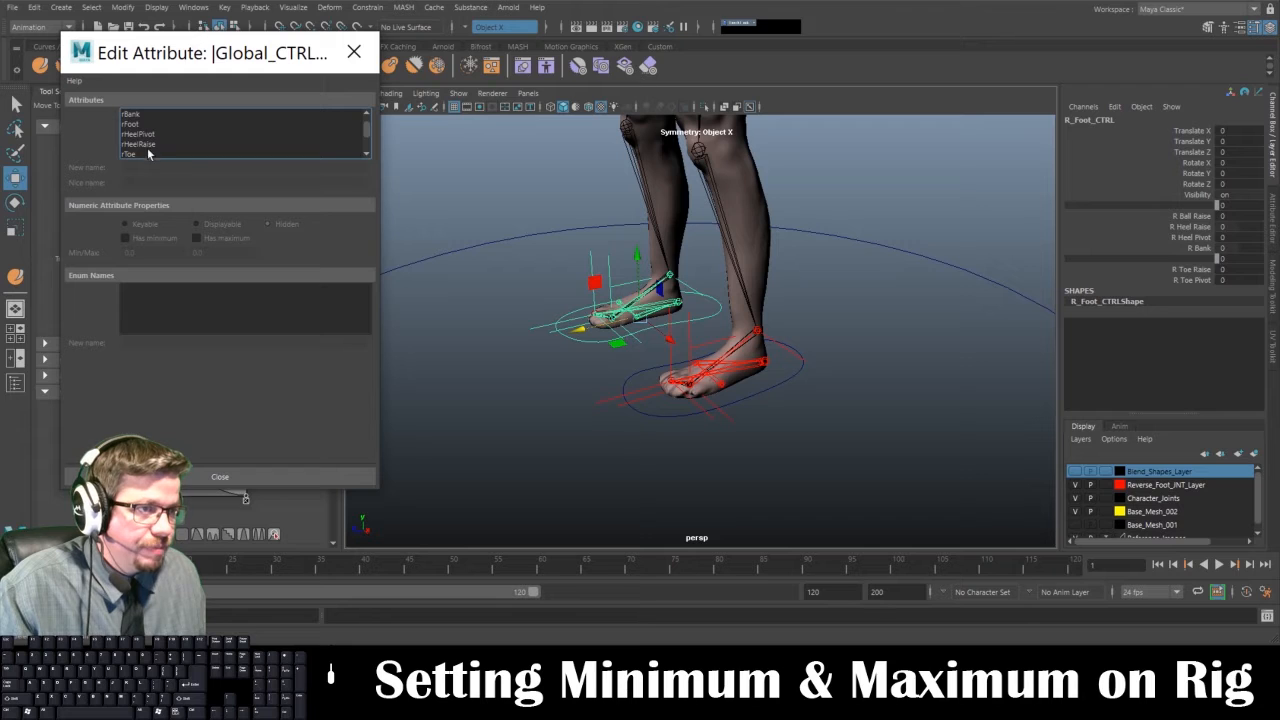
{"action": "left_click", "coordinate": [140, 134]}
{"action": "left_click", "coordinate": [125, 238]}
{"action": "left_click", "coordinate": [196, 238]}
{"action": "double_click", "coordinate": [150, 252]}
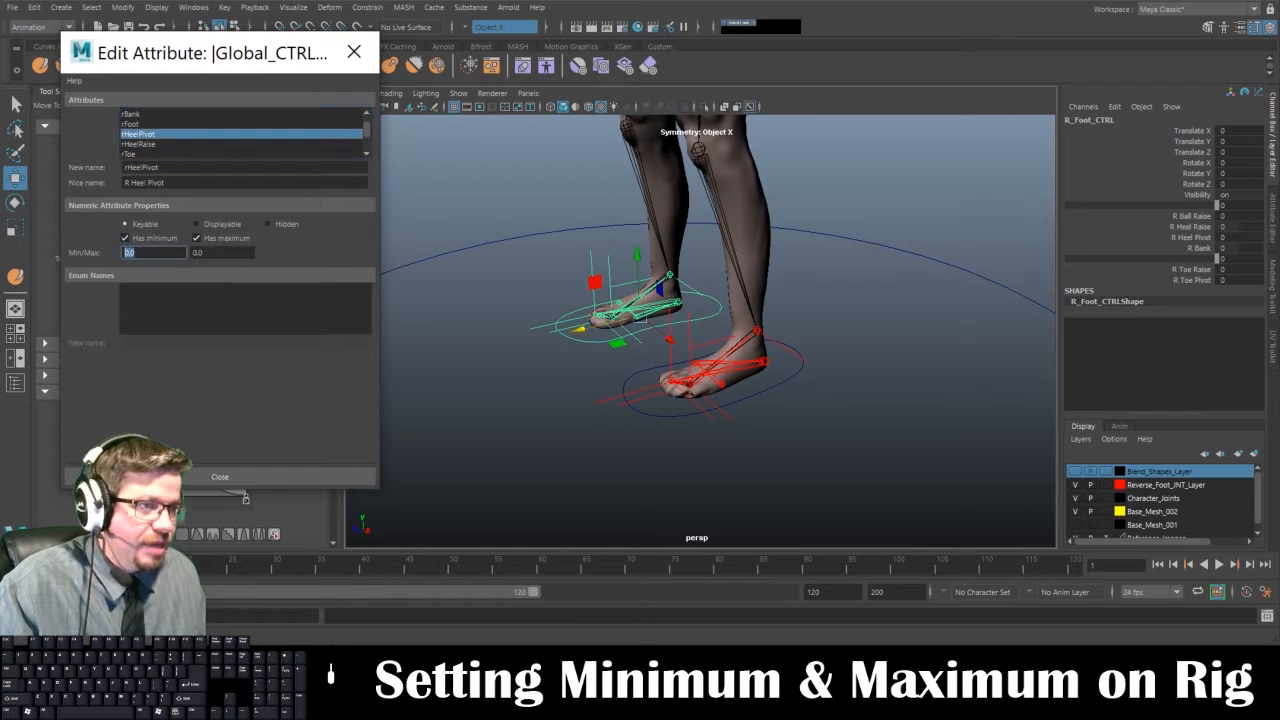
{"action": "type", "text": "-75"}
{"action": "key", "text": "Tab"}
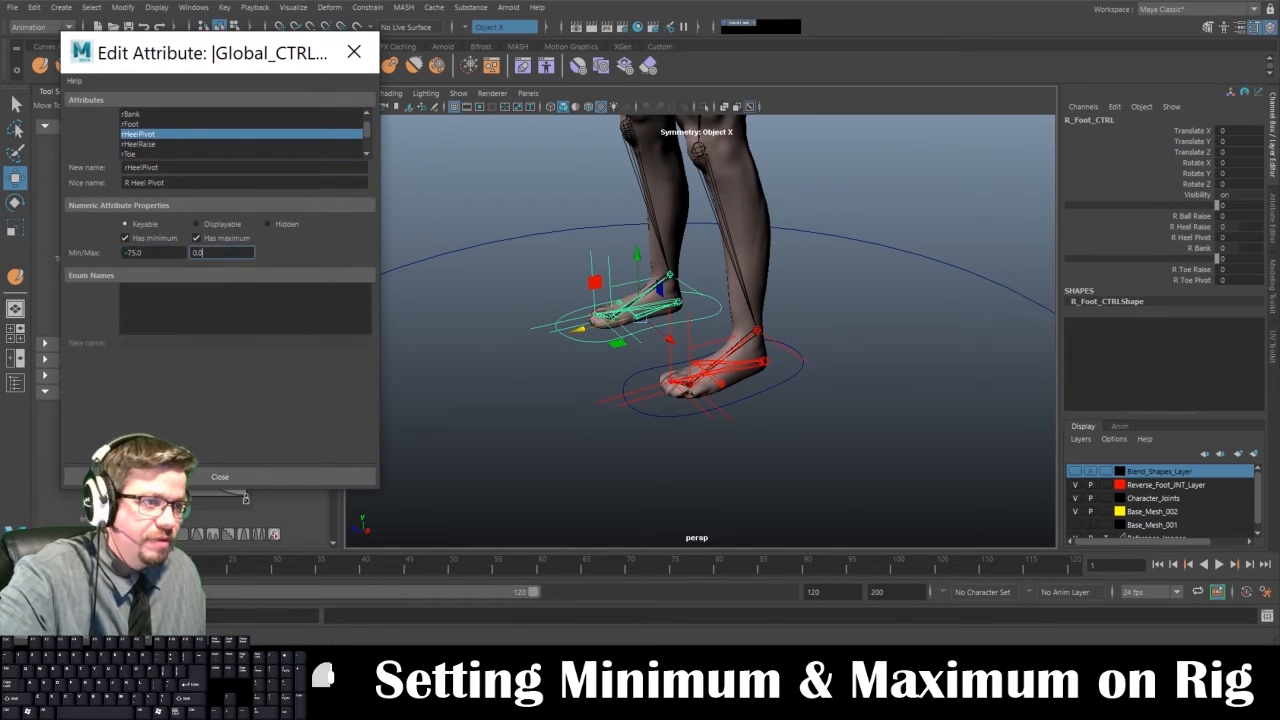
{"action": "type", "text": "75"}
{"action": "key", "text": "Return"}
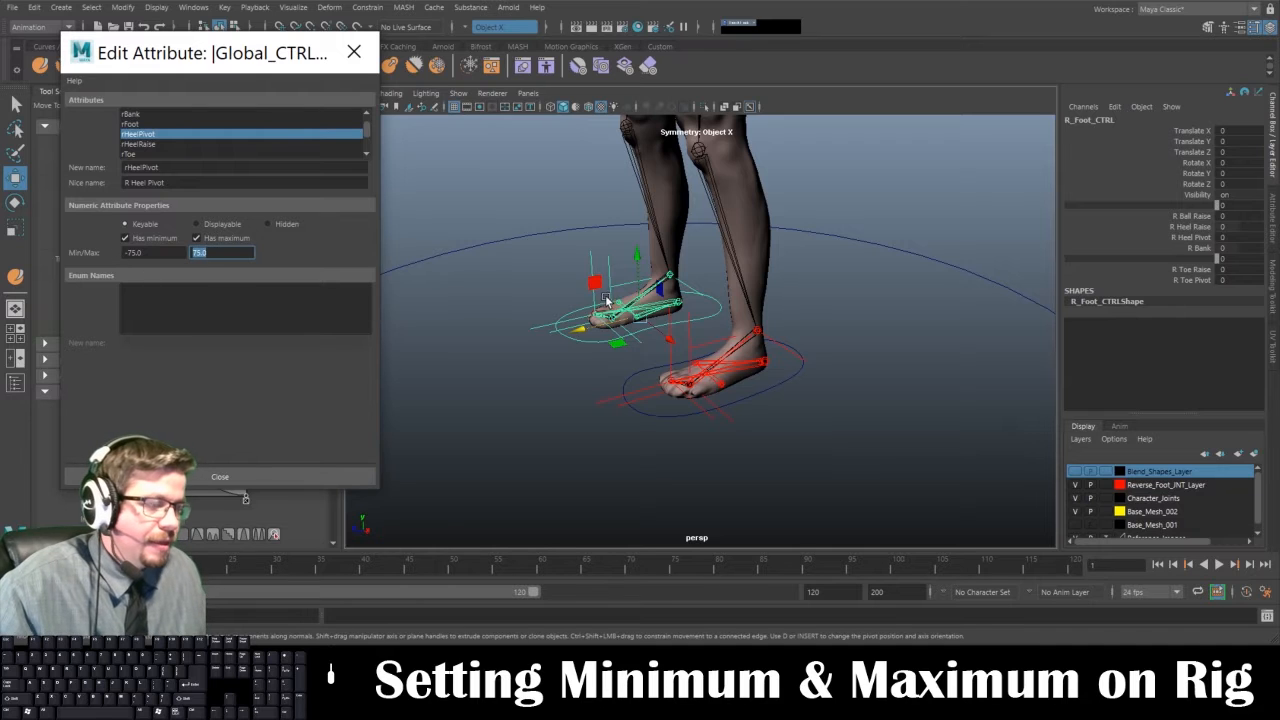
Review the limits set on the right foot control's R Heel Raise, R Bank, R Foot and R Heel Pivot attributes
{"action": "left_click_drag", "start_coordinate": [573, 367], "coordinate": [557, 371], "text": "alt"}
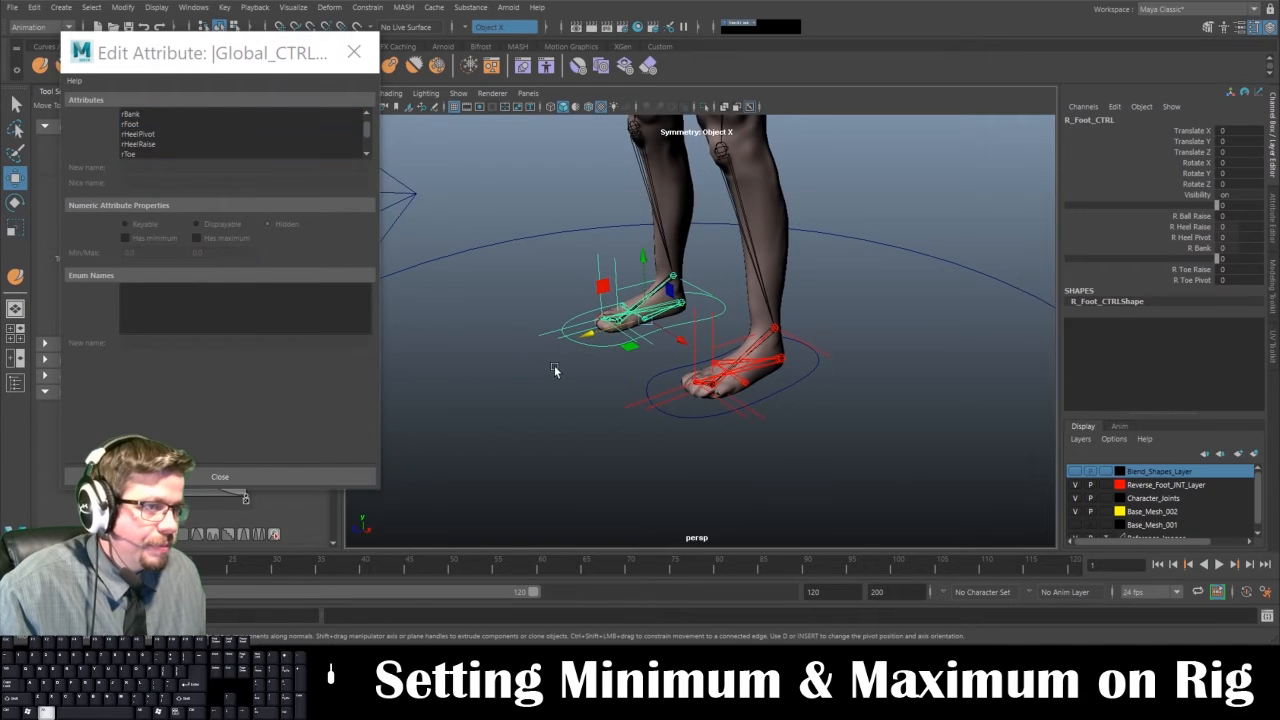
{"action": "left_click", "coordinate": [191, 142]}
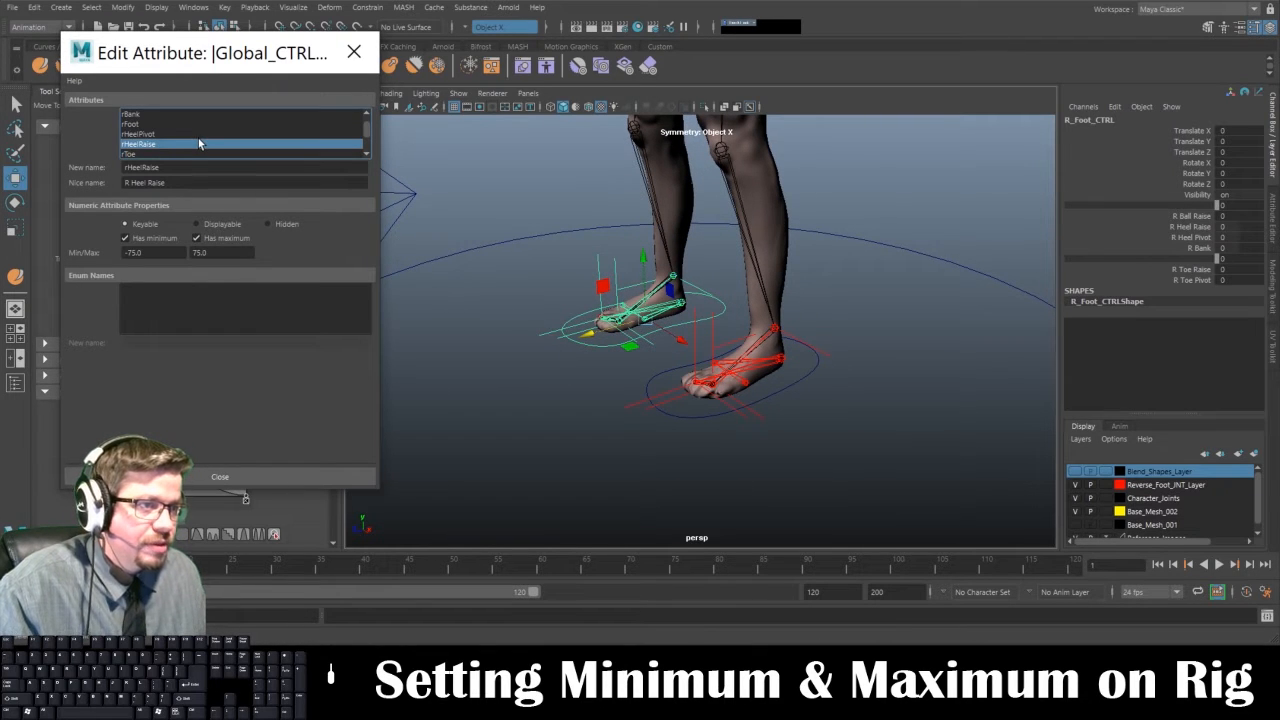
{"action": "left_click", "coordinate": [190, 116]}
{"action": "left_click", "coordinate": [183, 125]}
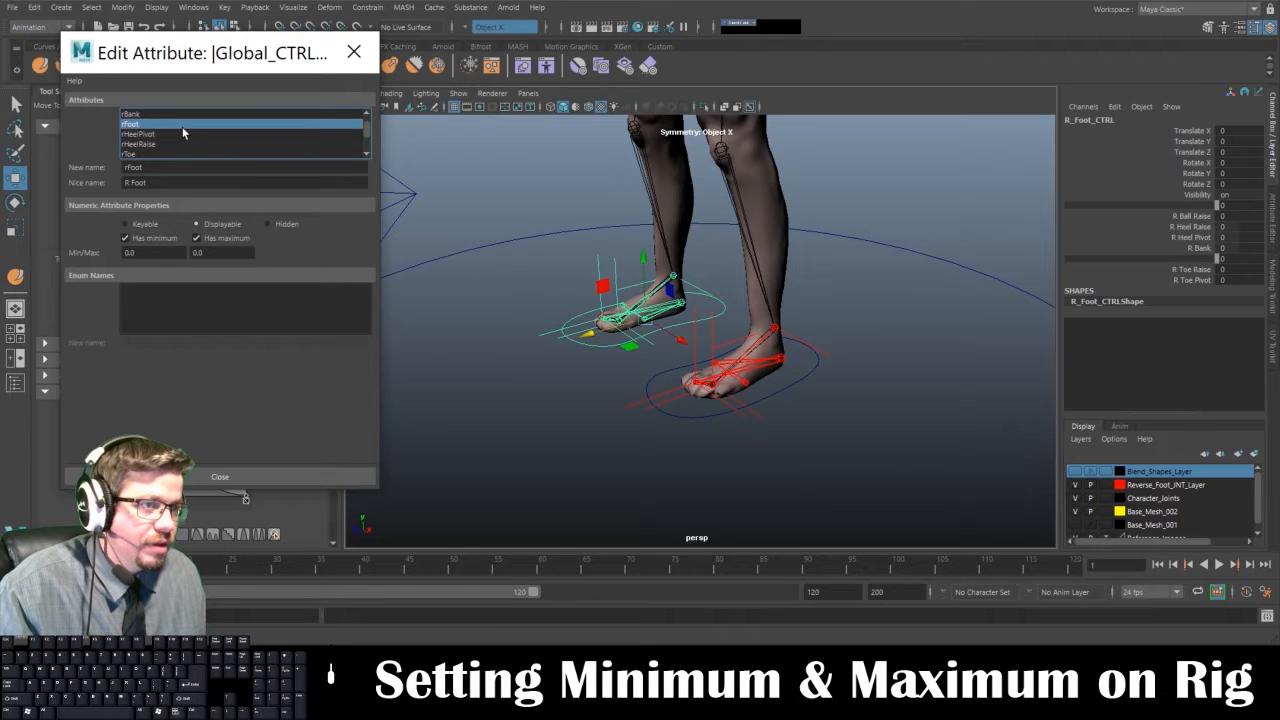
{"action": "left_click", "coordinate": [183, 134]}
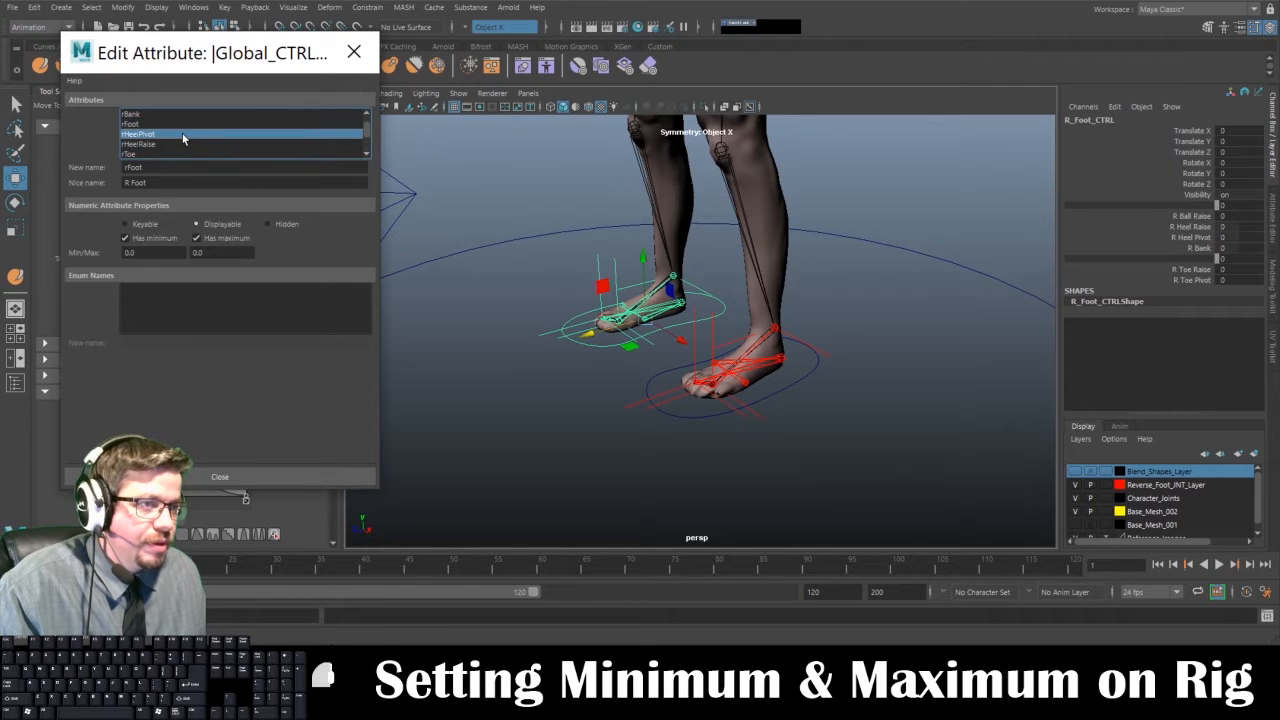
Try out the right foot control's R Toe Pivot attribute by scrubbing its value, and undo the change
{"action": "left_click", "coordinate": [183, 144]}
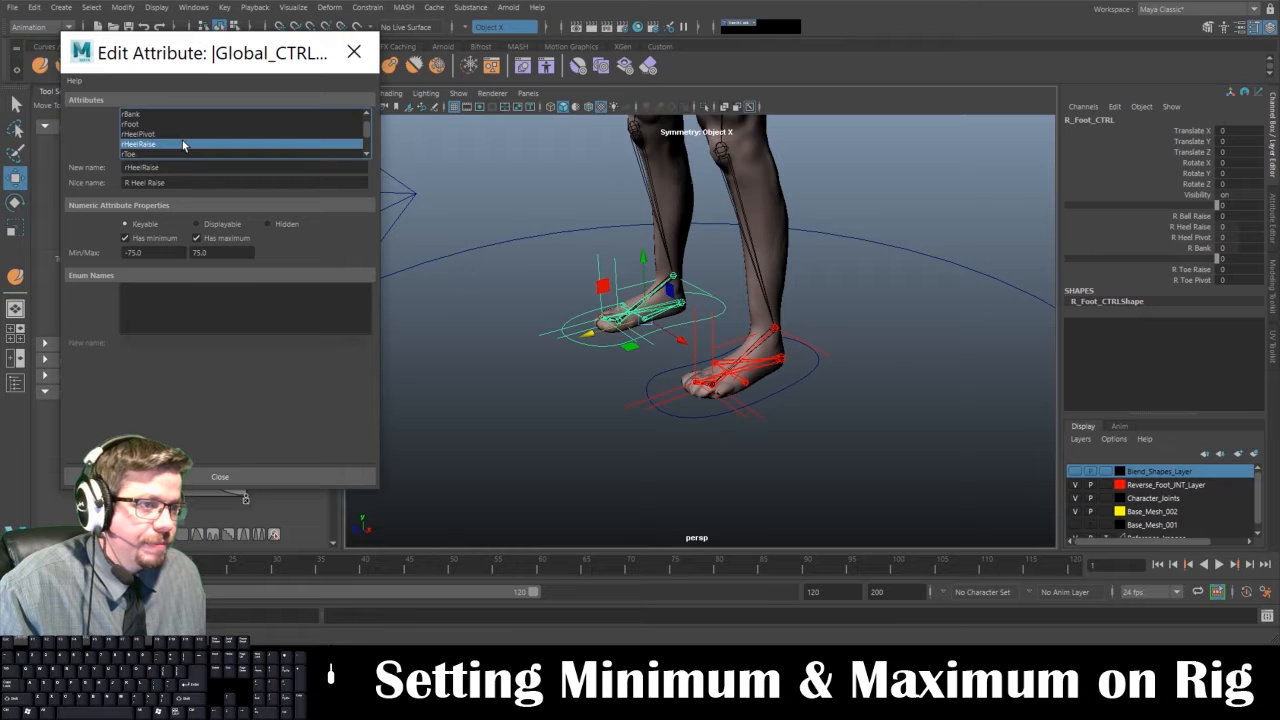
{"action": "left_click", "coordinate": [175, 153]}
{"action": "scroll", "coordinate": [180, 146], "scroll_direction": "down", "scroll_amount": 1}
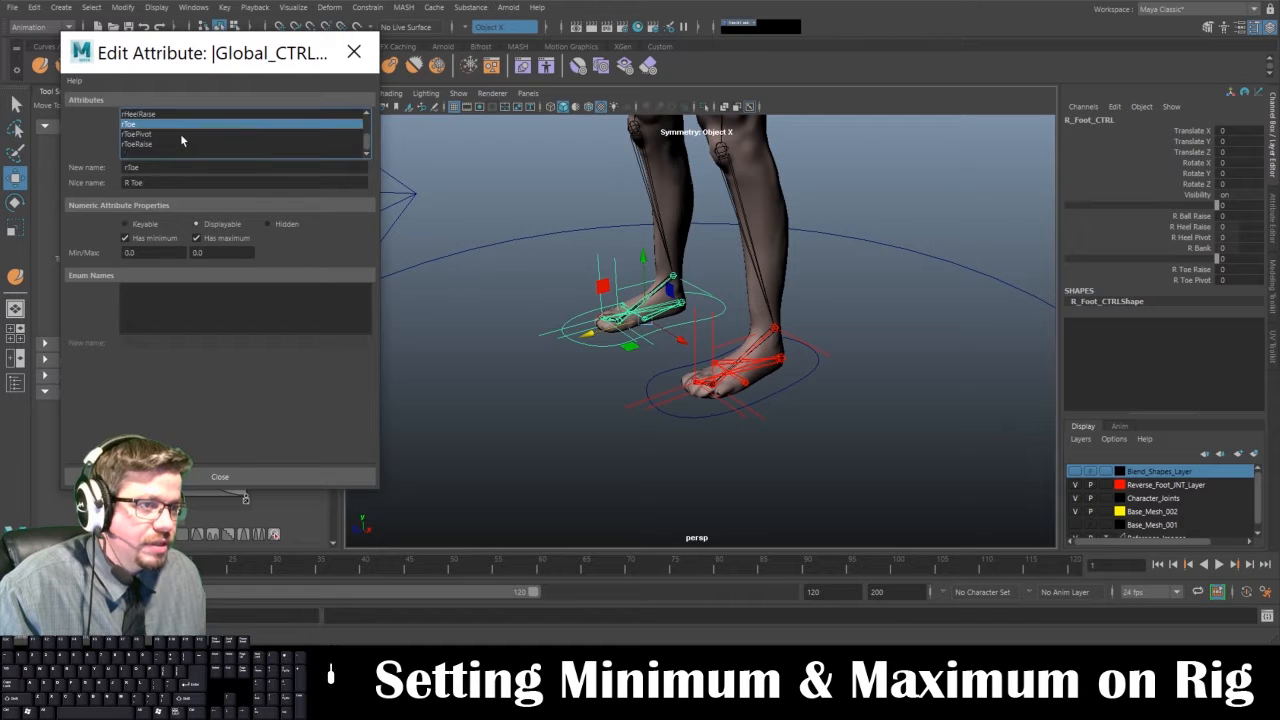
{"action": "left_click", "coordinate": [180, 134]}
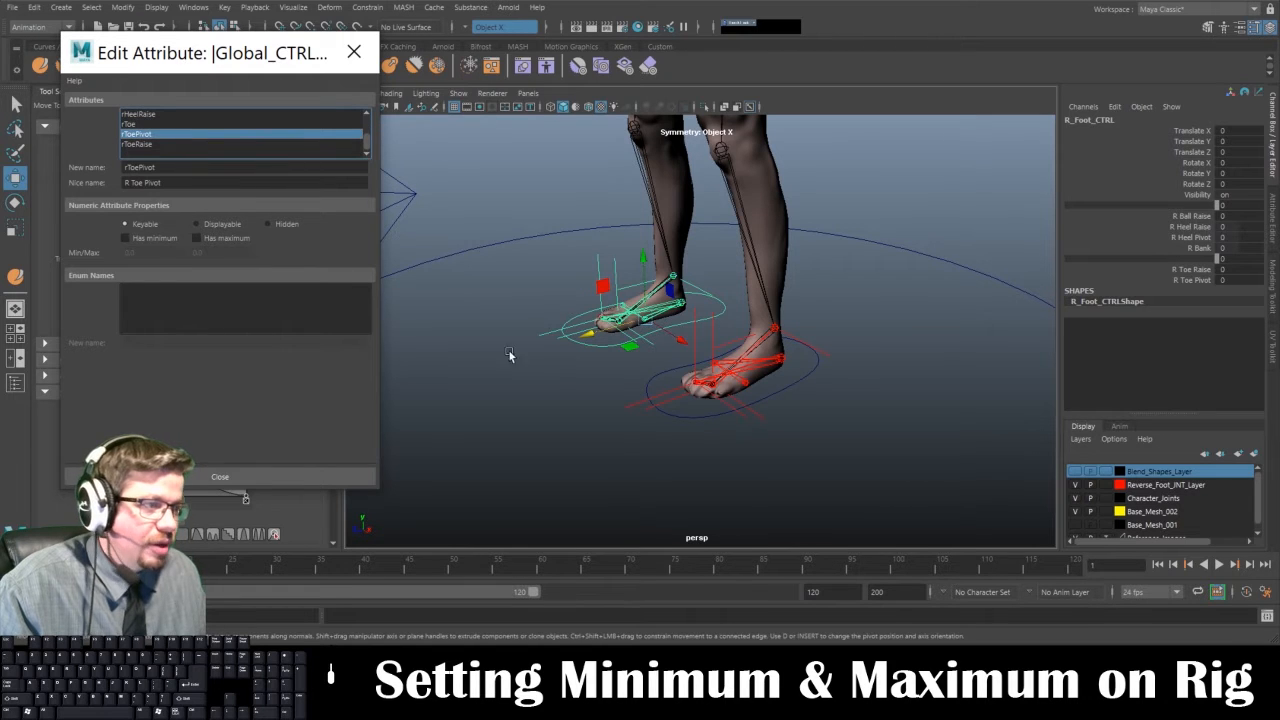
{"action": "left_click", "coordinate": [597, 362]}
{"action": "left_click", "coordinate": [599, 341]}
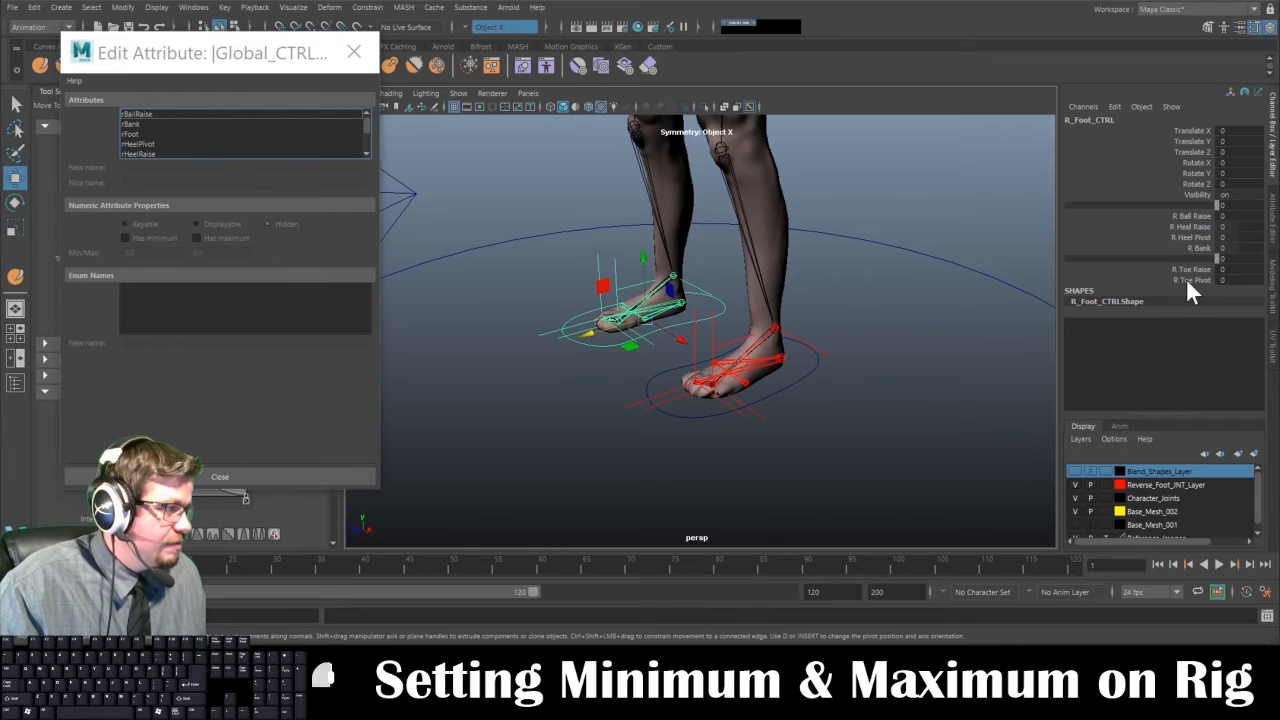
{"action": "middle_click_drag", "start_coordinate": [565, 335], "coordinate": [137, 347]}
{"action": "key", "text": "ctrl+z"}
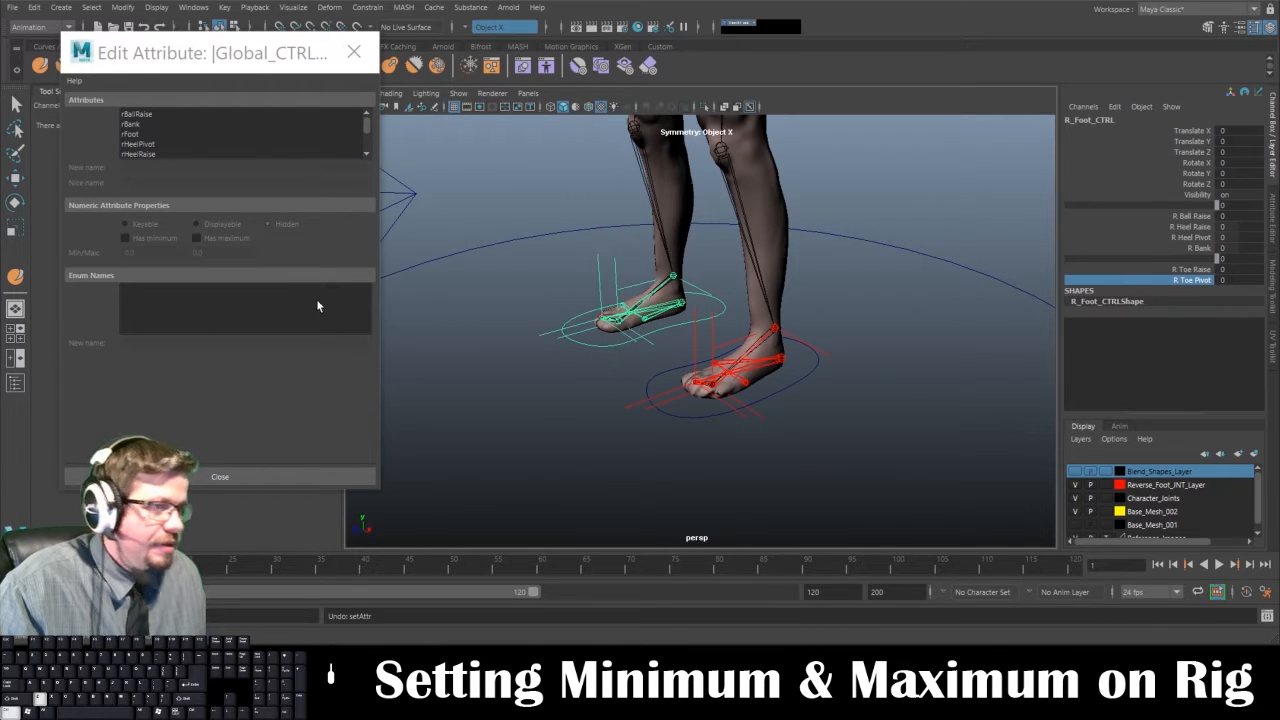
Give the right foot control's R Toe Pivot attribute a minimum of -75 and a maximum of 75
{"action": "scroll", "coordinate": [163, 143], "scroll_direction": "down", "scroll_amount": 1}
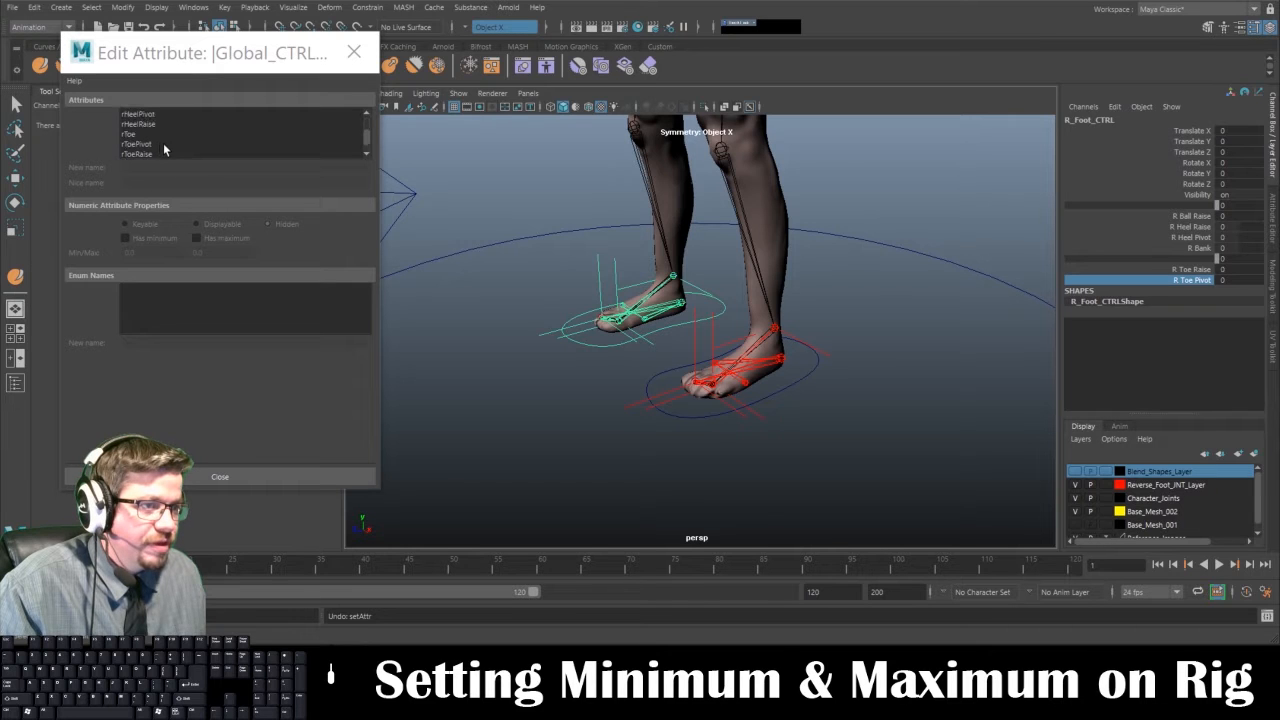
{"action": "left_click", "coordinate": [163, 143]}
{"action": "left_click", "coordinate": [160, 237]}
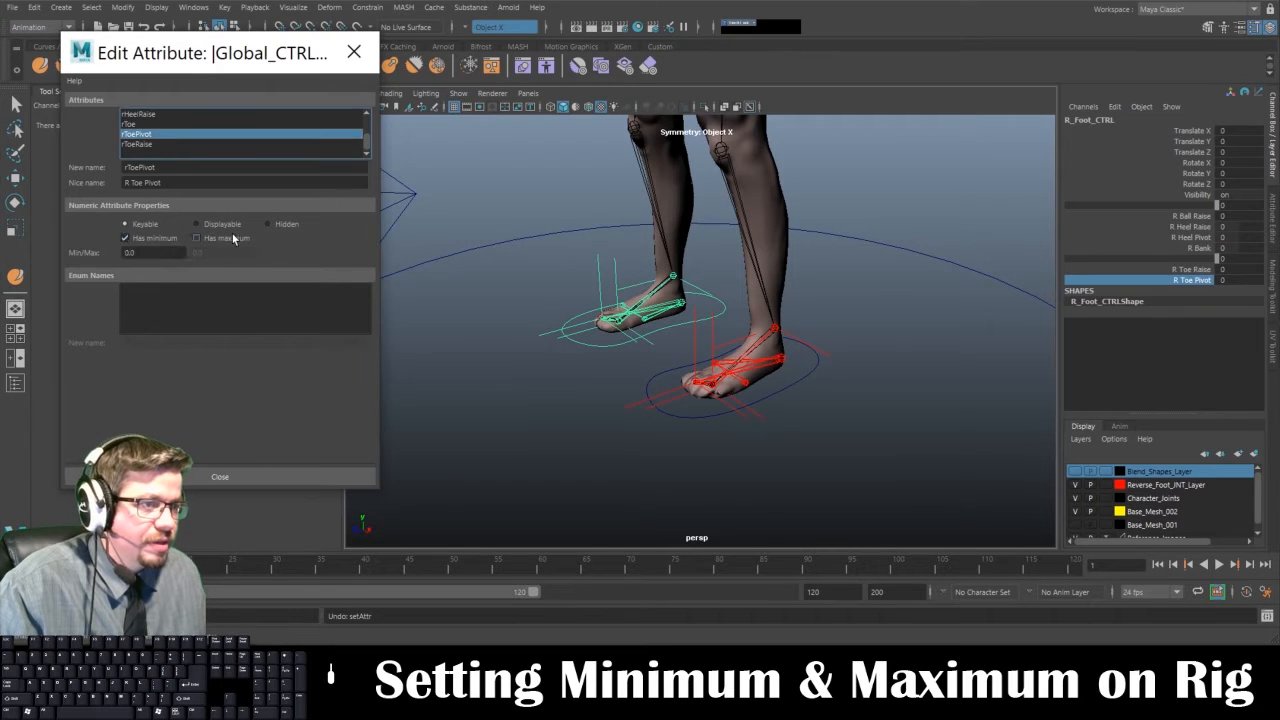
{"action": "left_click", "coordinate": [215, 238]}
{"action": "left_click", "coordinate": [152, 252]}
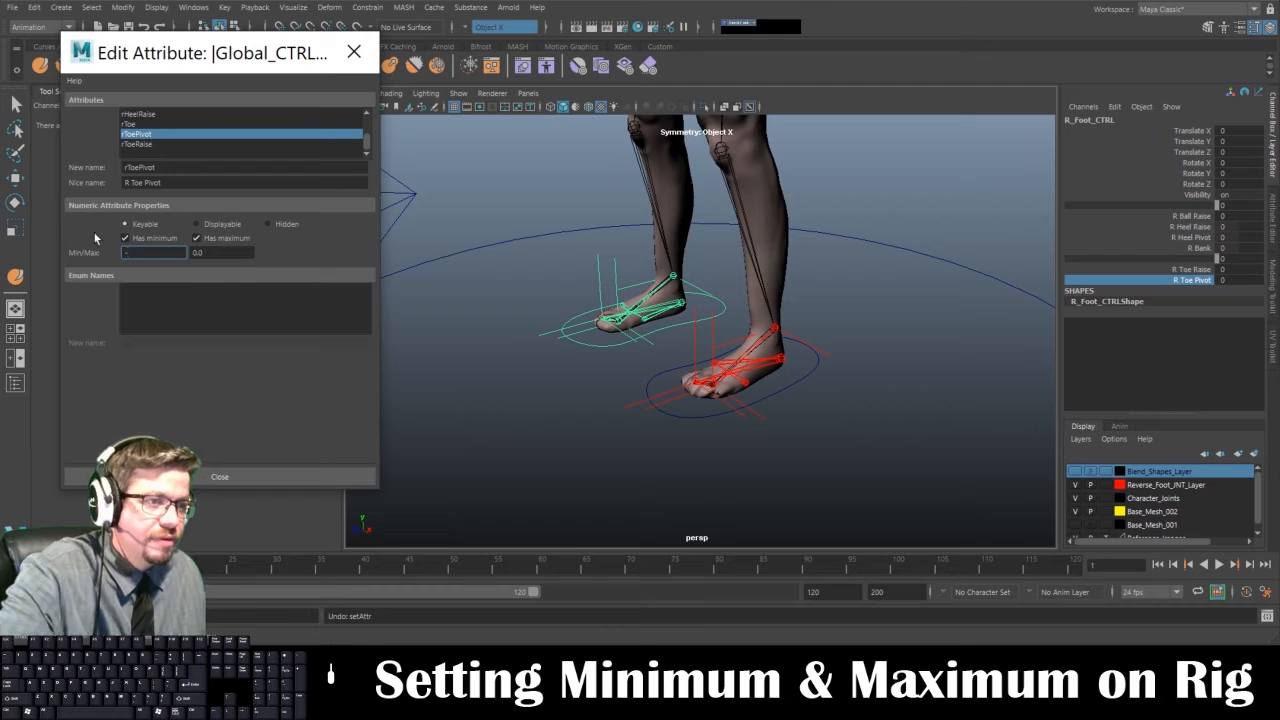
{"action": "type", "text": "-75"}
{"action": "key", "text": "Tab"}
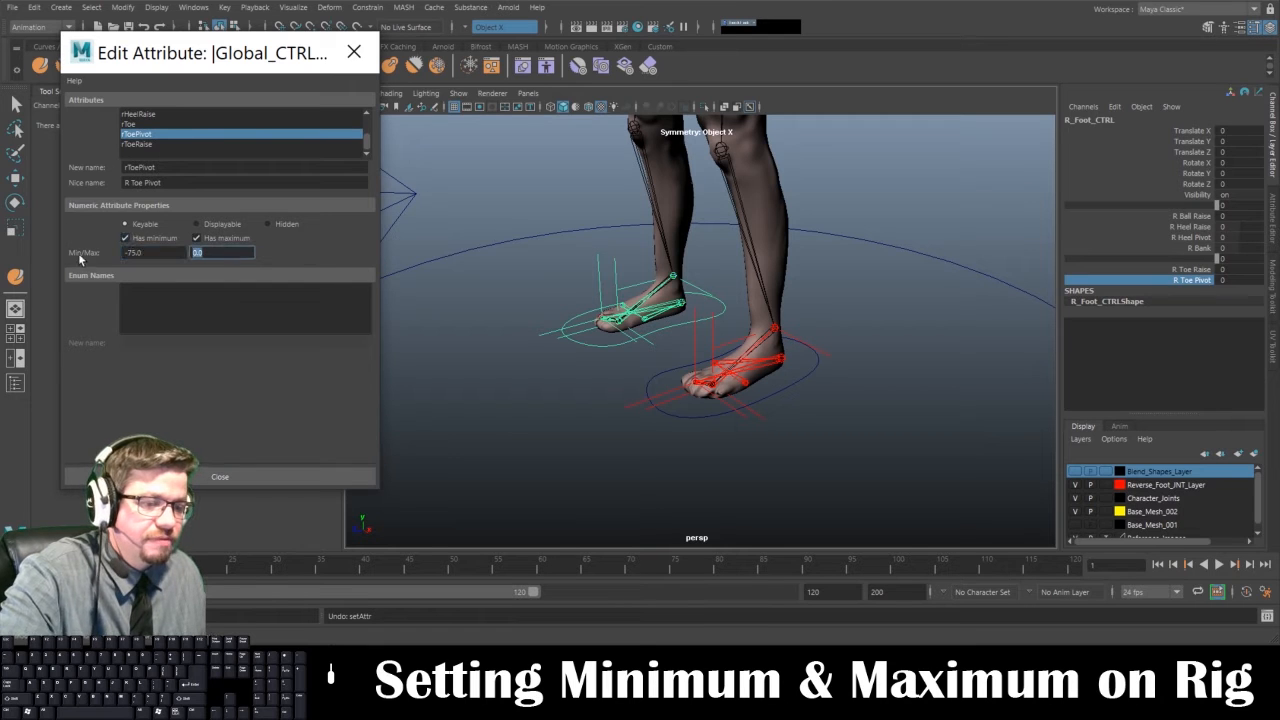
{"action": "type", "text": "75"}
{"action": "key", "text": "Return"}
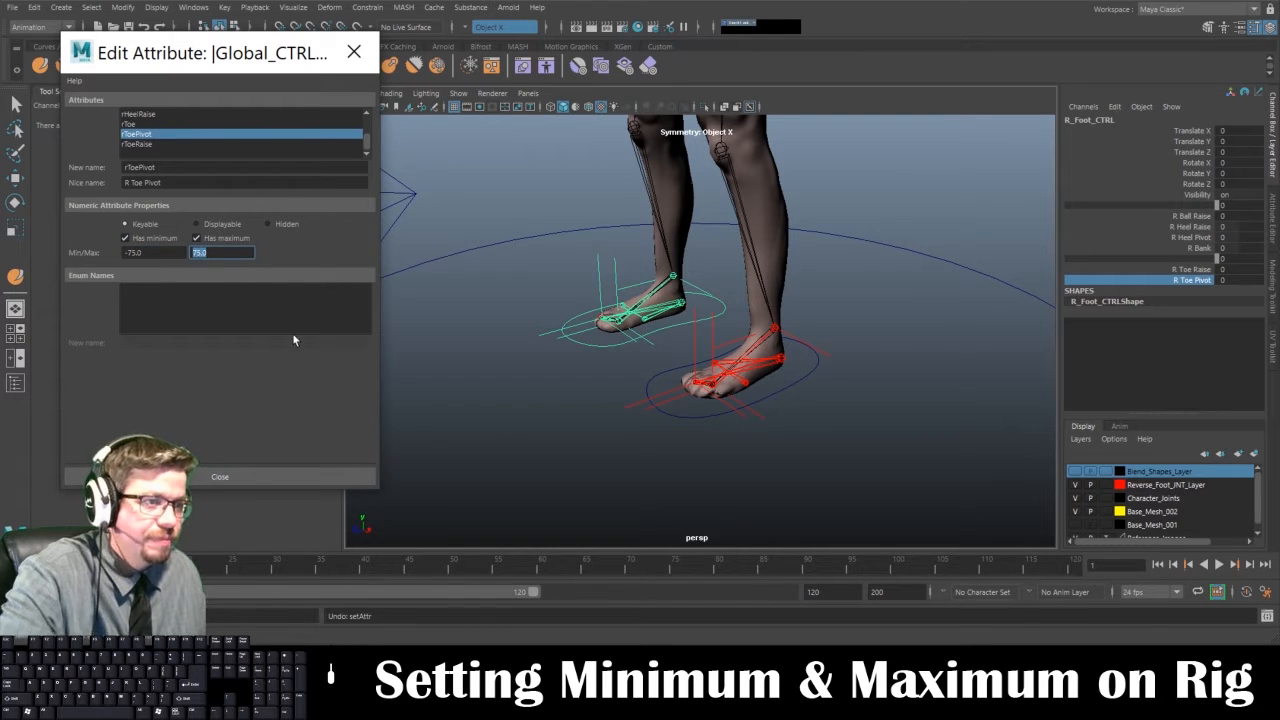
Give the left foot control's L Toe Pivot attribute a minimum of -75 and a maximum of 75
{"action": "left_click", "coordinate": [674, 418]}
{"action": "key", "text": "w"}
{"action": "left_click", "coordinate": [174, 135]}
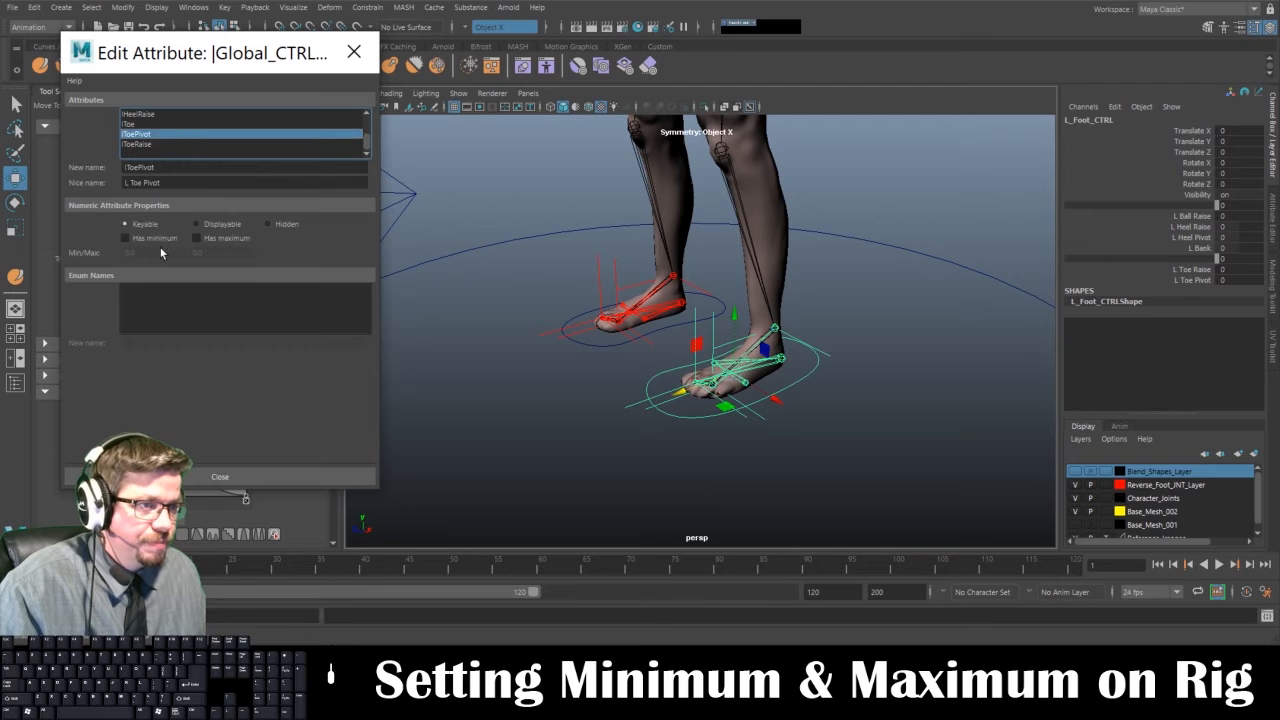
{"action": "left_click", "coordinate": [160, 240]}
{"action": "left_click", "coordinate": [150, 252]}
{"action": "type", "text": "-75"}
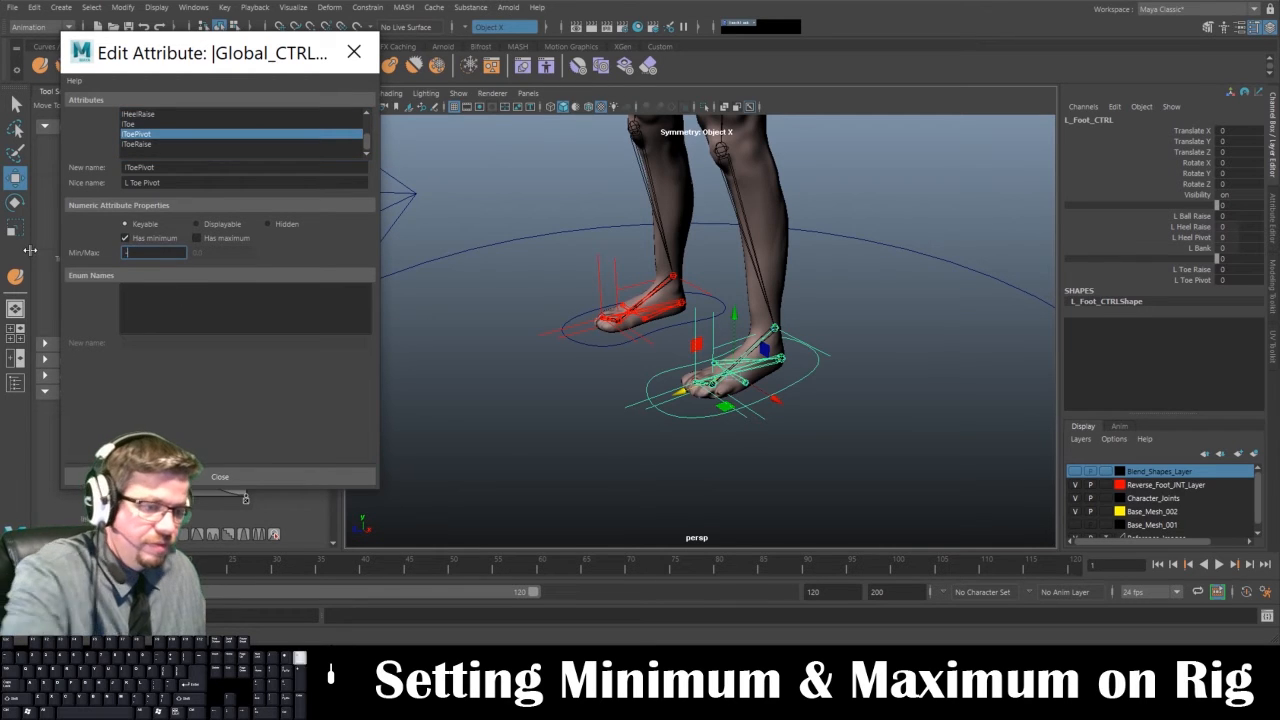
{"action": "left_click", "coordinate": [198, 238]}
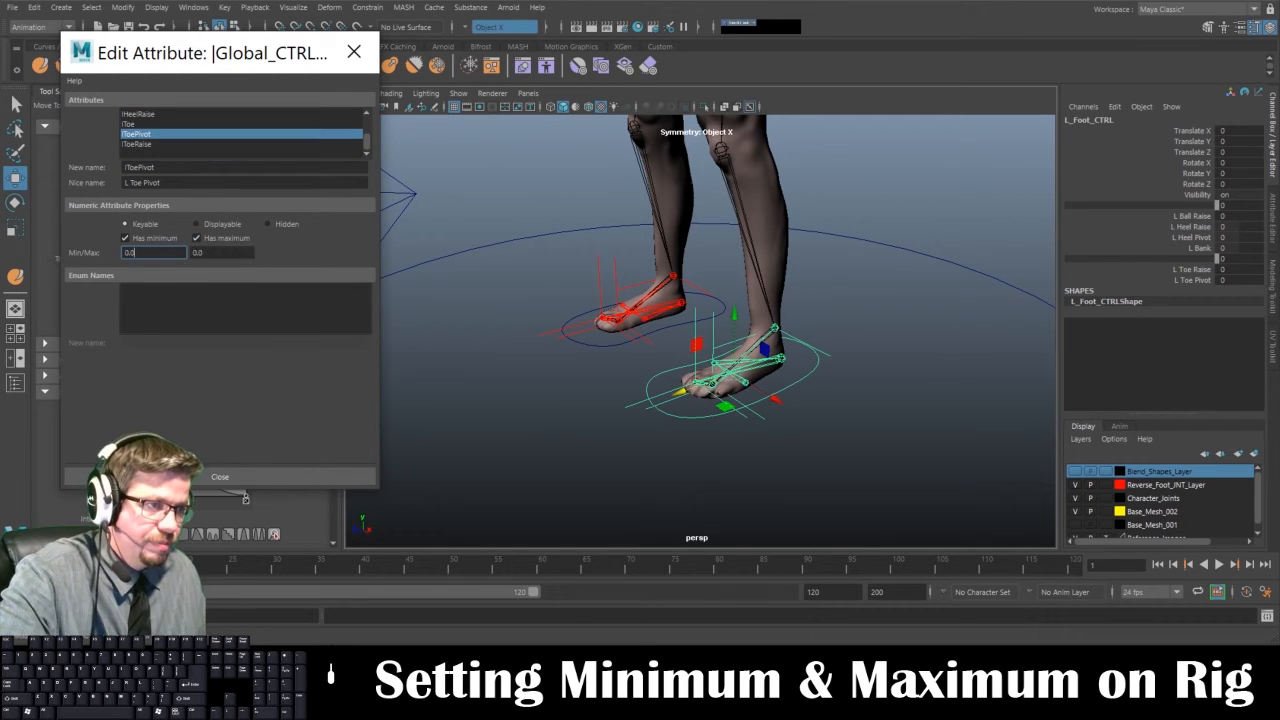
{"action": "type", "text": "-"}
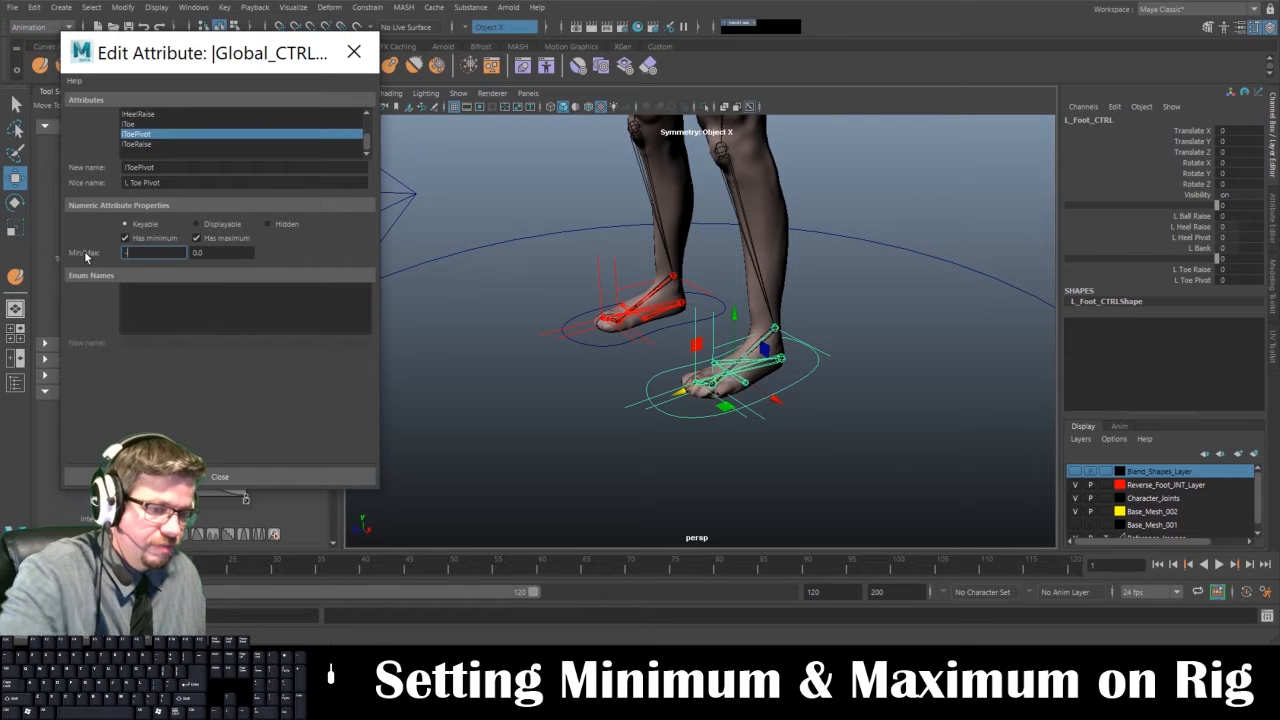
{"action": "type", "text": "75"}
{"action": "key", "text": "Tab"}
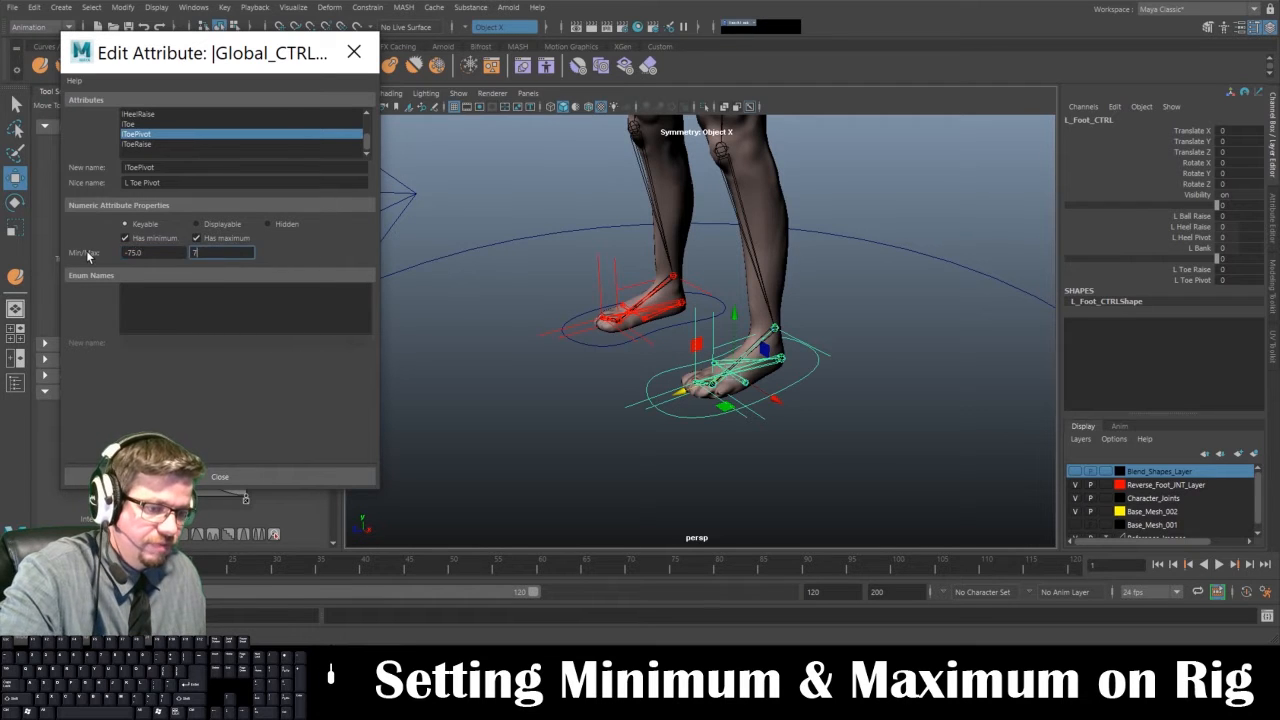
Try out the right foot control's R Toe Raise attribute by scrubbing it up and back down, and undo the change
{"action": "left_click_drag", "start_coordinate": [617, 375], "coordinate": [629, 347], "text": "alt"}
{"action": "left_click", "coordinate": [627, 369]}
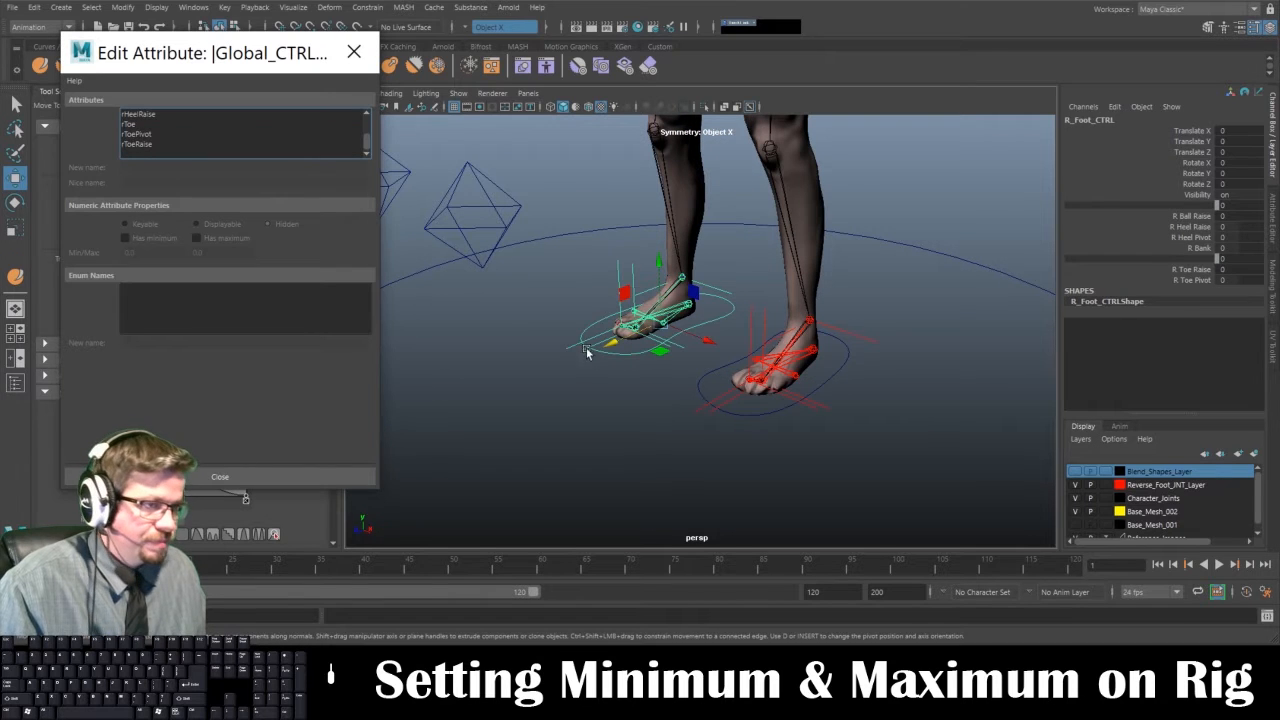
{"action": "left_click", "coordinate": [140, 134]}
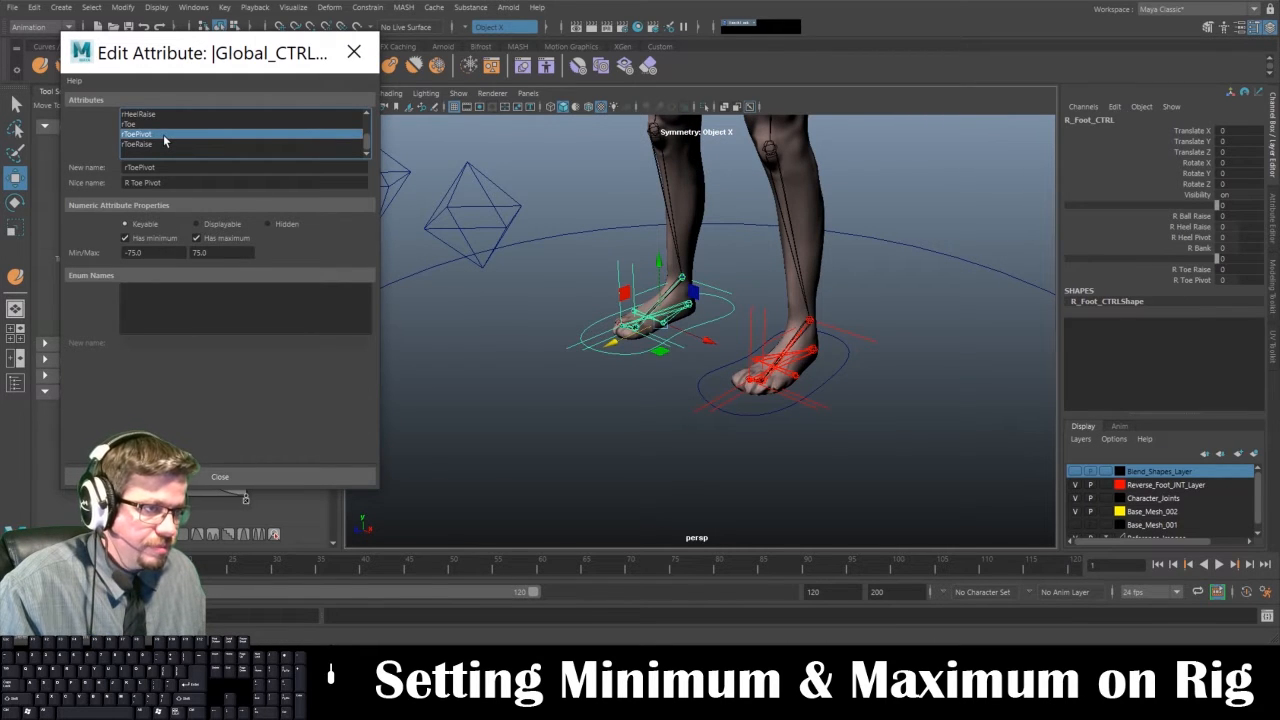
{"action": "left_click", "coordinate": [160, 145]}
{"action": "left_click_drag", "start_coordinate": [660, 300], "coordinate": [587, 300], "text": "alt"}
{"action": "left_click", "coordinate": [1190, 269]}
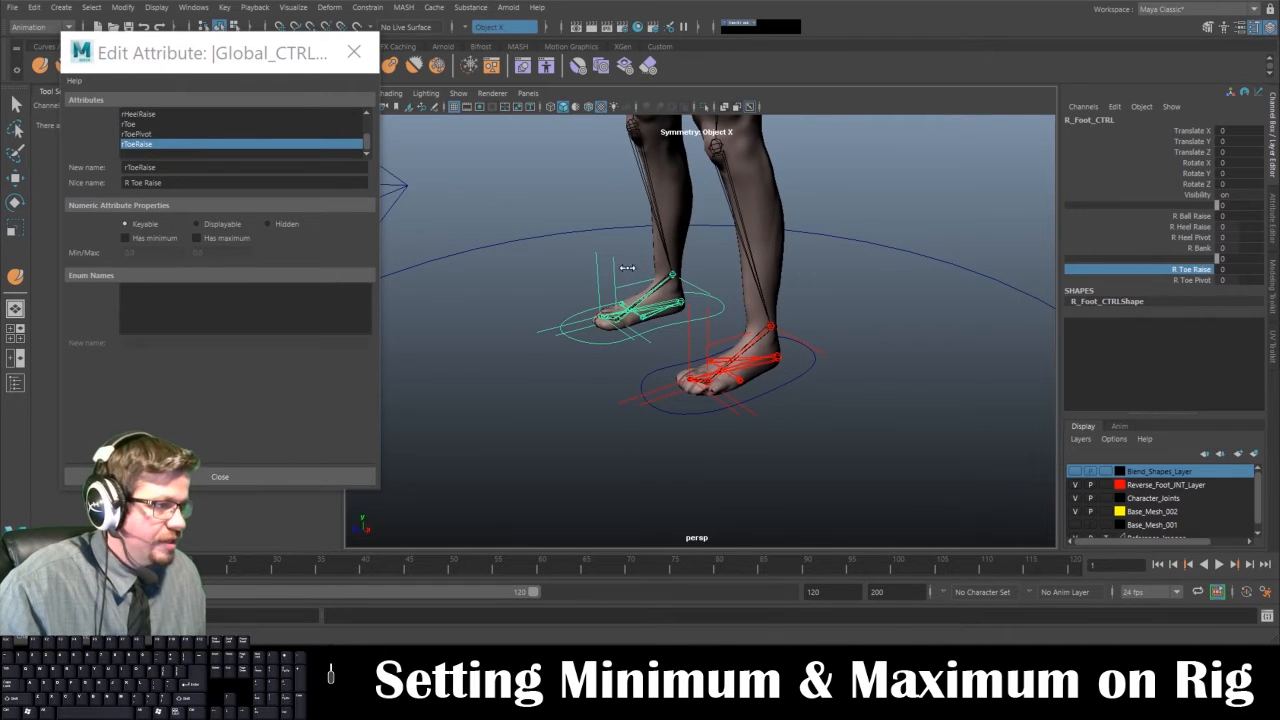
{"action": "middle_click_drag", "start_coordinate": [1182, 269], "coordinate": [1275, 258]}
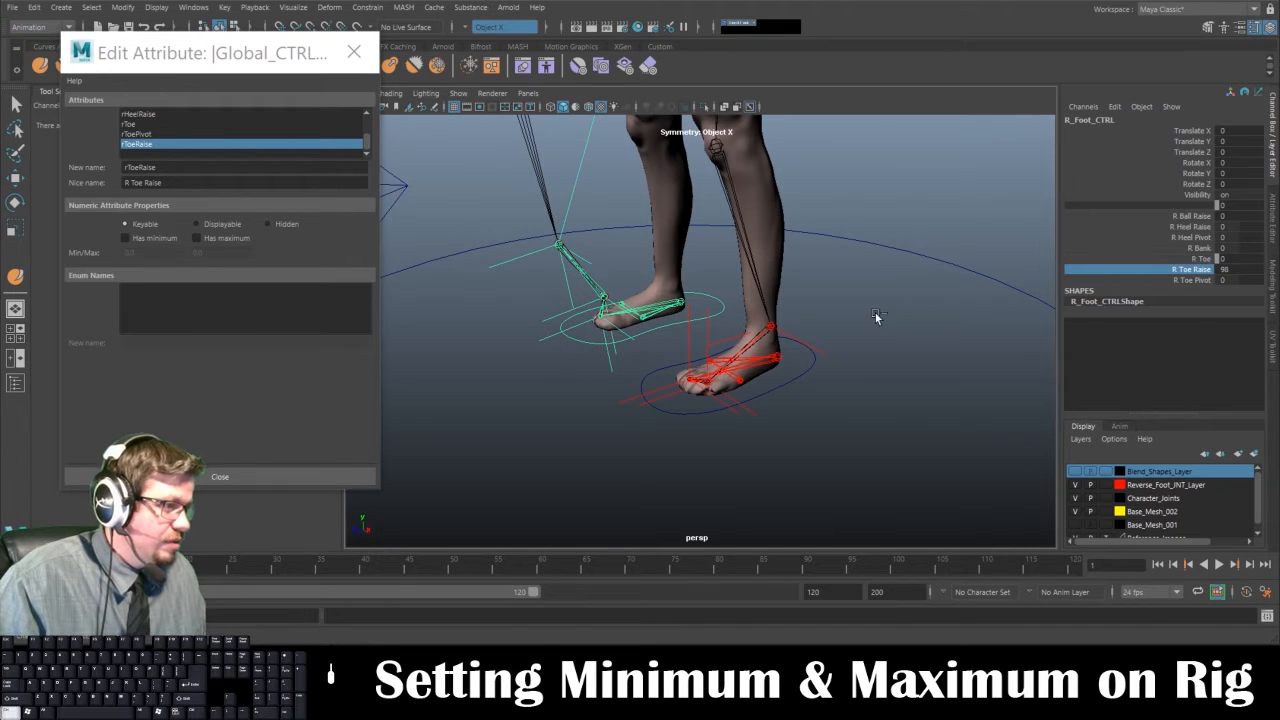
{"action": "middle_click_drag", "start_coordinate": [875, 312], "coordinate": [539, 342]}
{"action": "key", "text": "ctrl+z"}
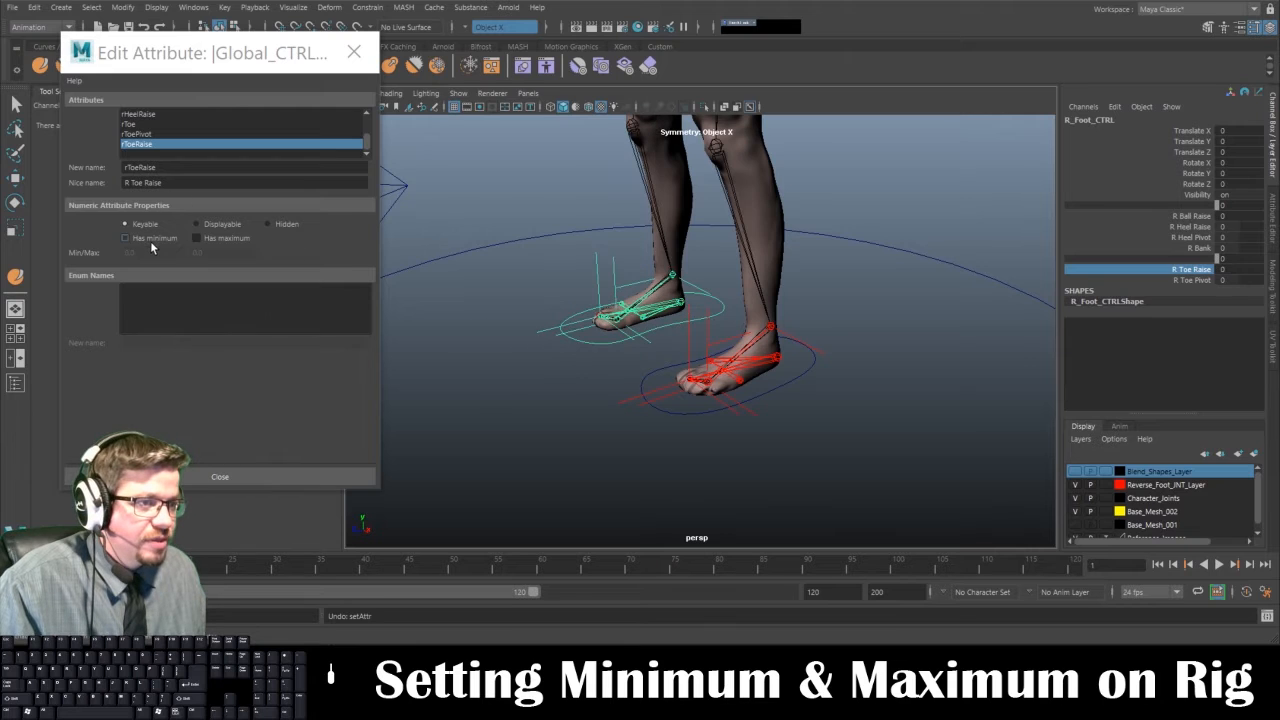
Give the right foot control's R Toe Raise attribute a minimum of 0 and a maximum of 100
{"action": "left_click", "coordinate": [152, 238]}
{"action": "left_click", "coordinate": [222, 252]}
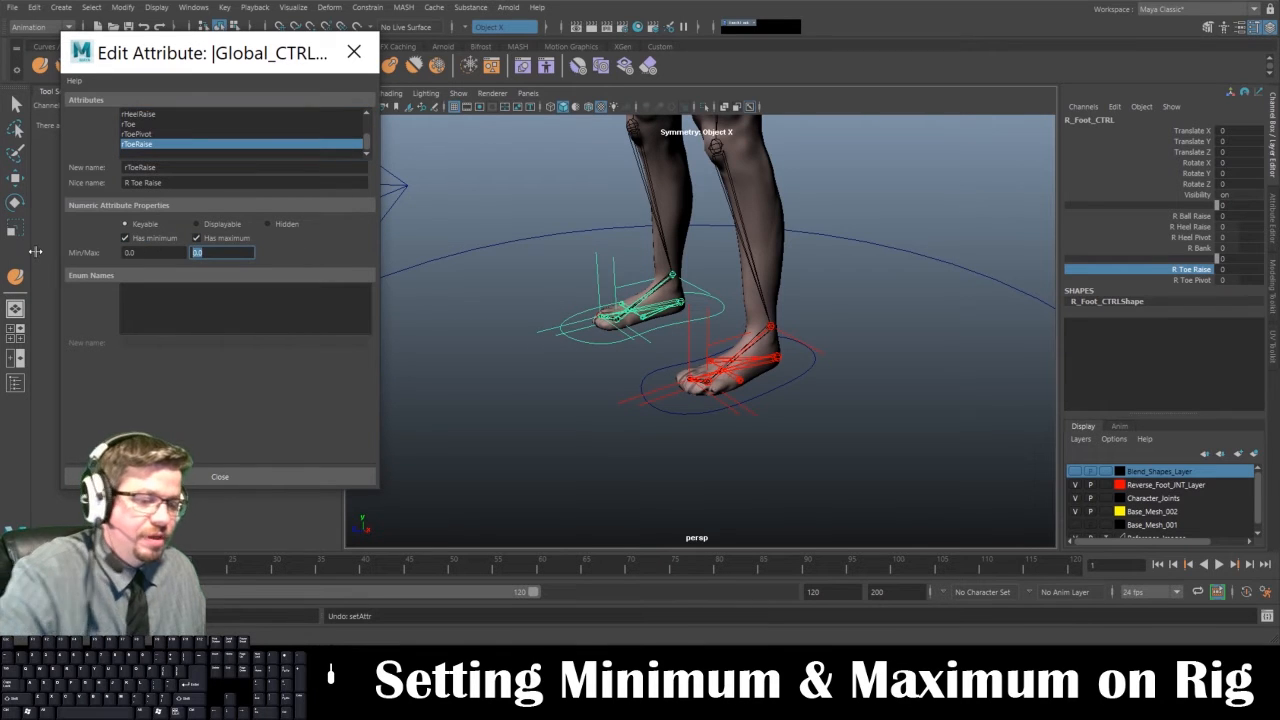
{"action": "type", "text": "10"}
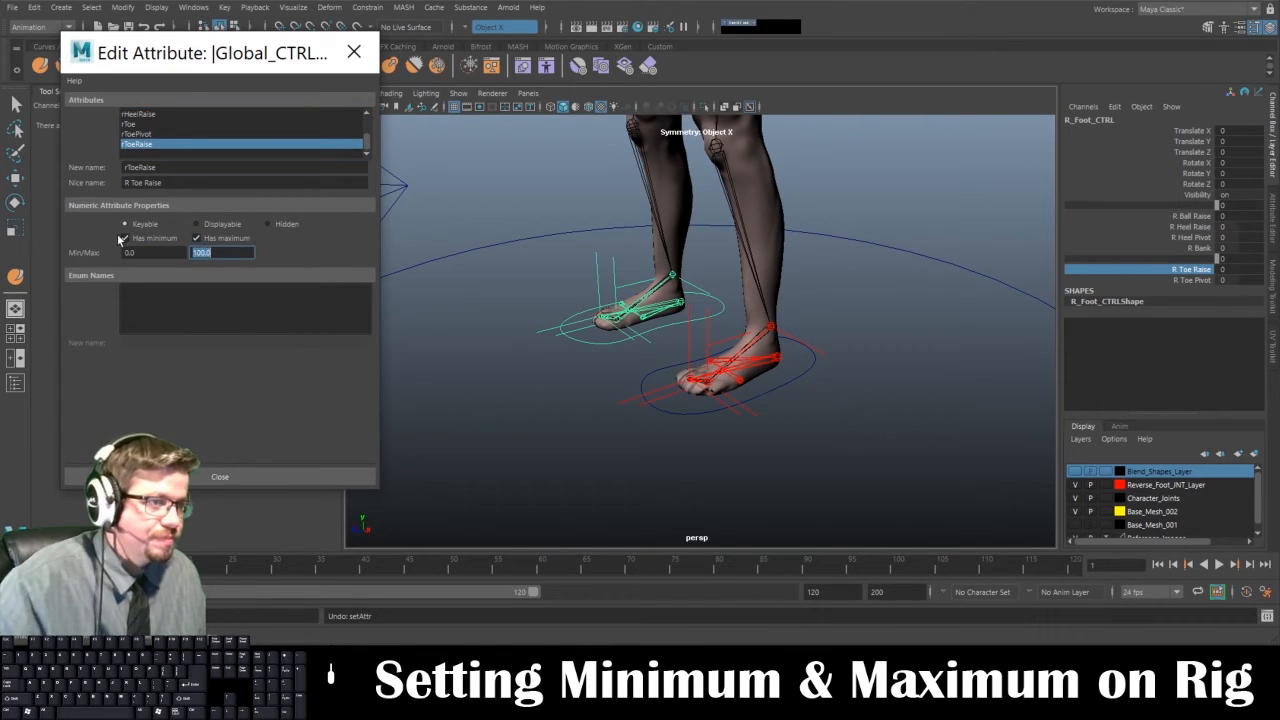
Give the left foot control's L Toe Raise attribute a minimum of 0 and a maximum of 100
{"action": "left_click", "coordinate": [678, 412]}
{"action": "left_click", "coordinate": [160, 144]}
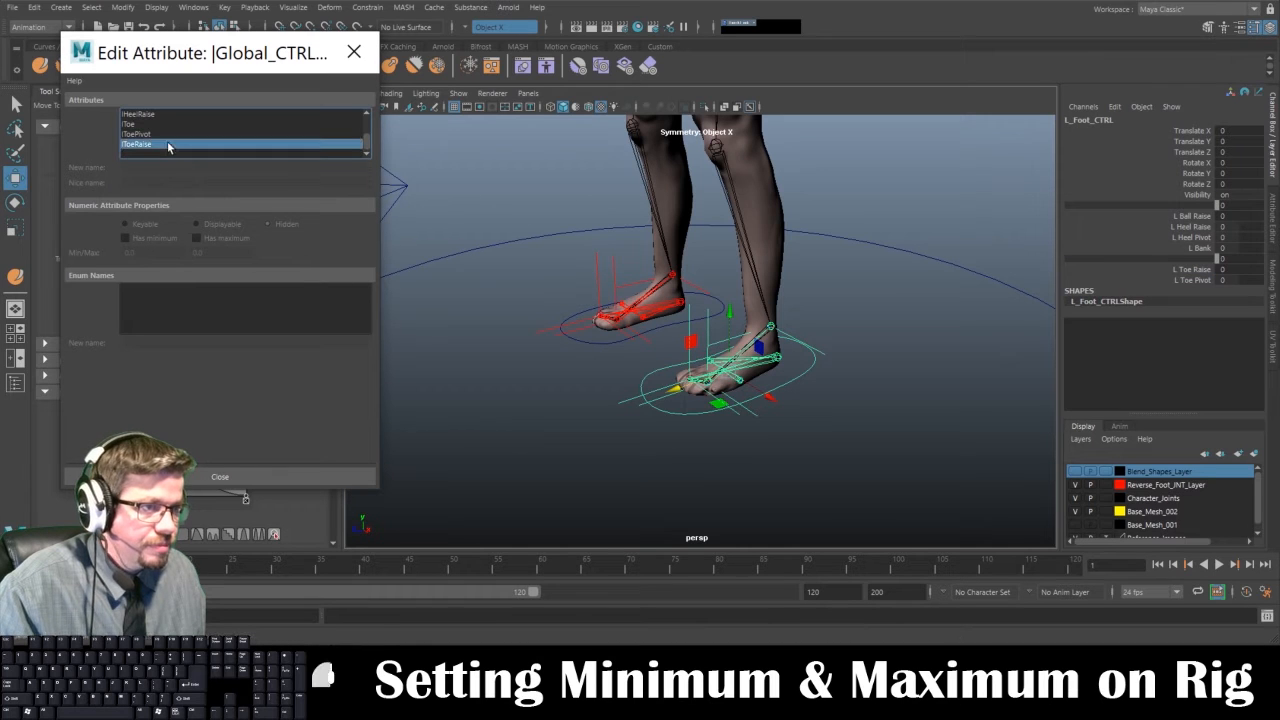
{"action": "left_click", "coordinate": [126, 238]}
{"action": "left_click", "coordinate": [222, 241]}
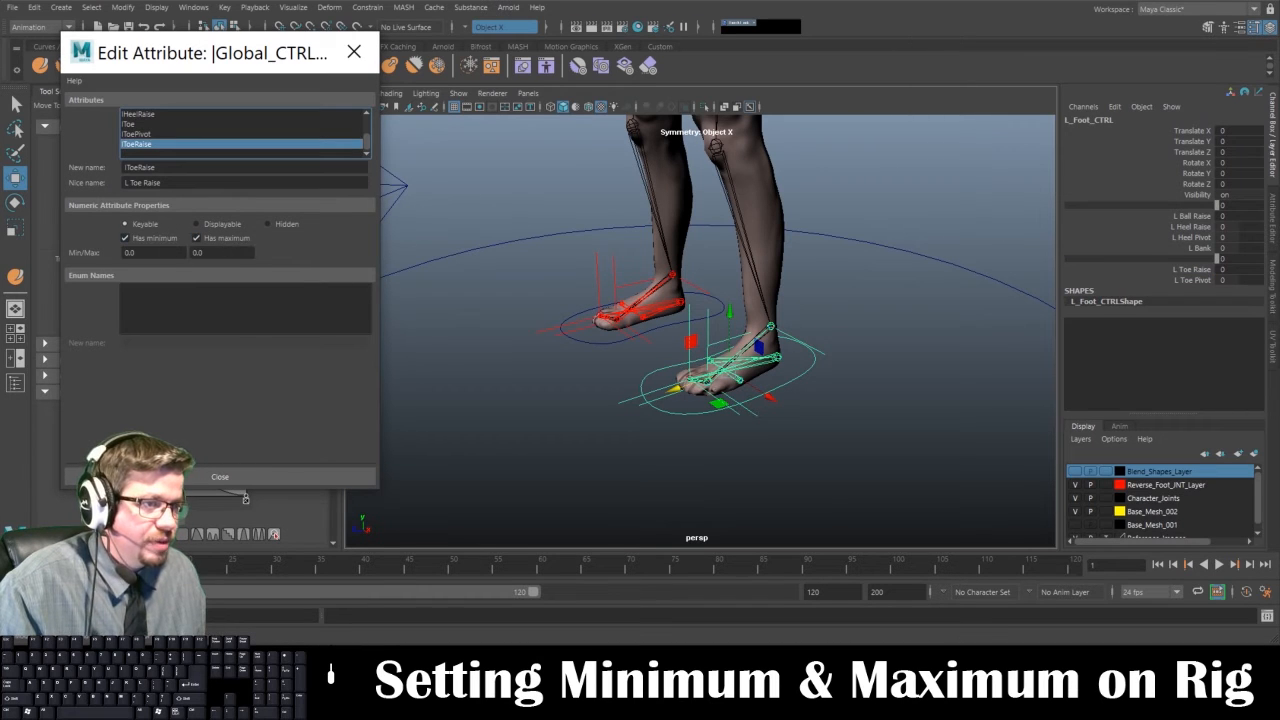
{"action": "left_click_drag", "start_coordinate": [228, 253], "coordinate": [84, 252]}
{"action": "type", "text": "100"}
{"action": "key", "text": "Return"}
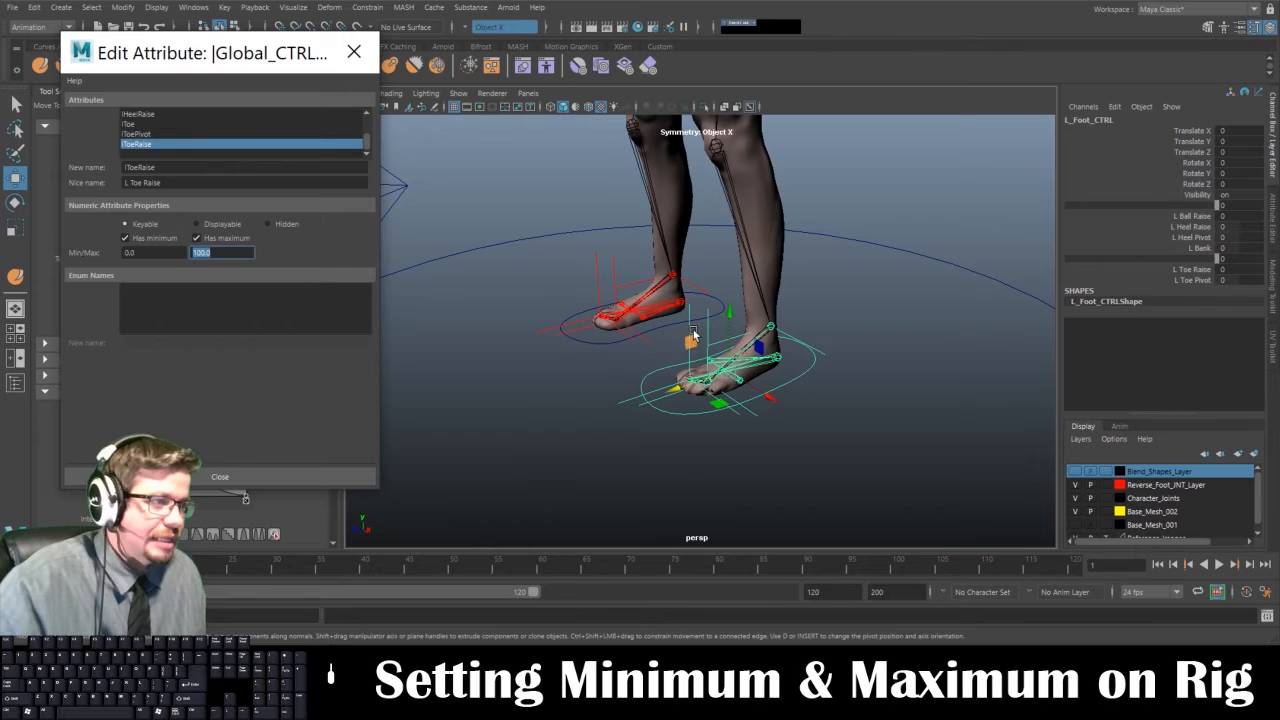
Test the limits of the left foot control's L Ball Raise attribute by scrubbing its value
{"action": "middle_click_drag", "start_coordinate": [866, 305], "coordinate": [860, 409], "text": "alt"}
{"action": "right_click_drag", "start_coordinate": [860, 409], "coordinate": [748, 301], "text": "alt"}
{"action": "left_click_drag", "start_coordinate": [747, 296], "coordinate": [801, 287], "text": "alt"}
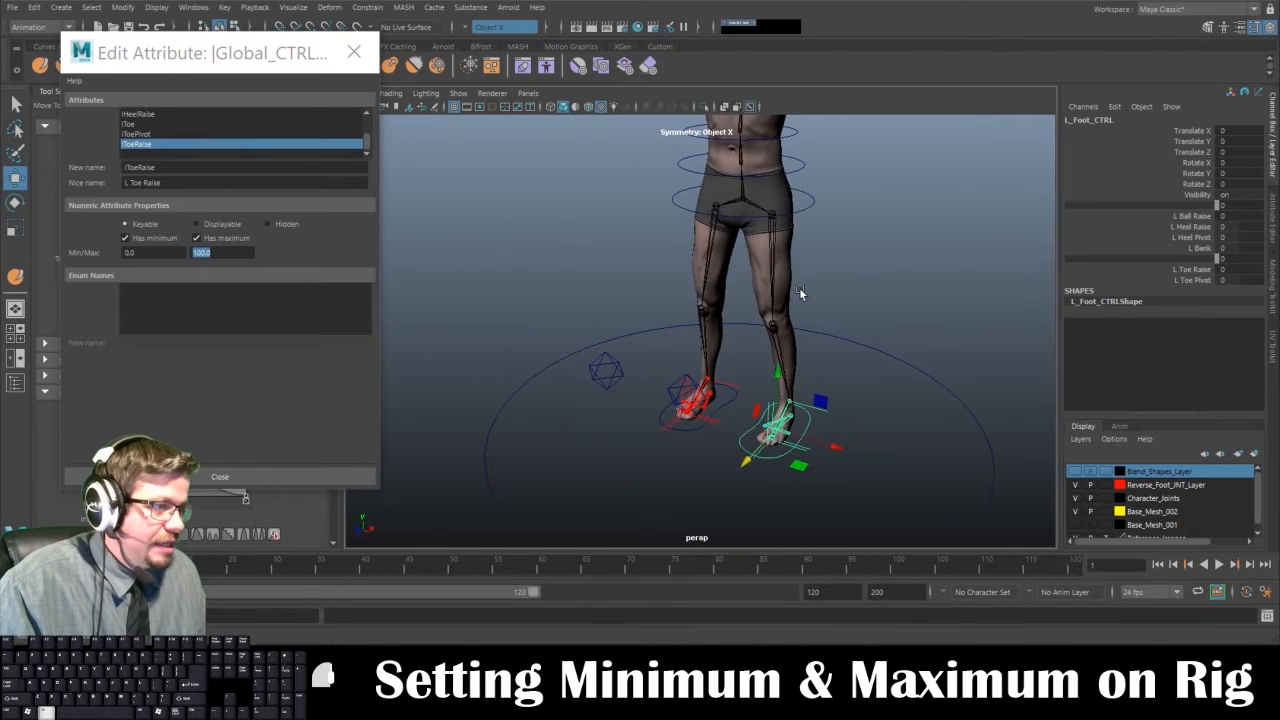
{"action": "middle_click_drag", "start_coordinate": [801, 287], "coordinate": [757, 343], "text": "alt"}
{"action": "right_click_drag", "start_coordinate": [757, 343], "coordinate": [737, 322], "text": "alt"}
{"action": "left_click_drag", "start_coordinate": [737, 322], "coordinate": [800, 325], "text": "alt"}
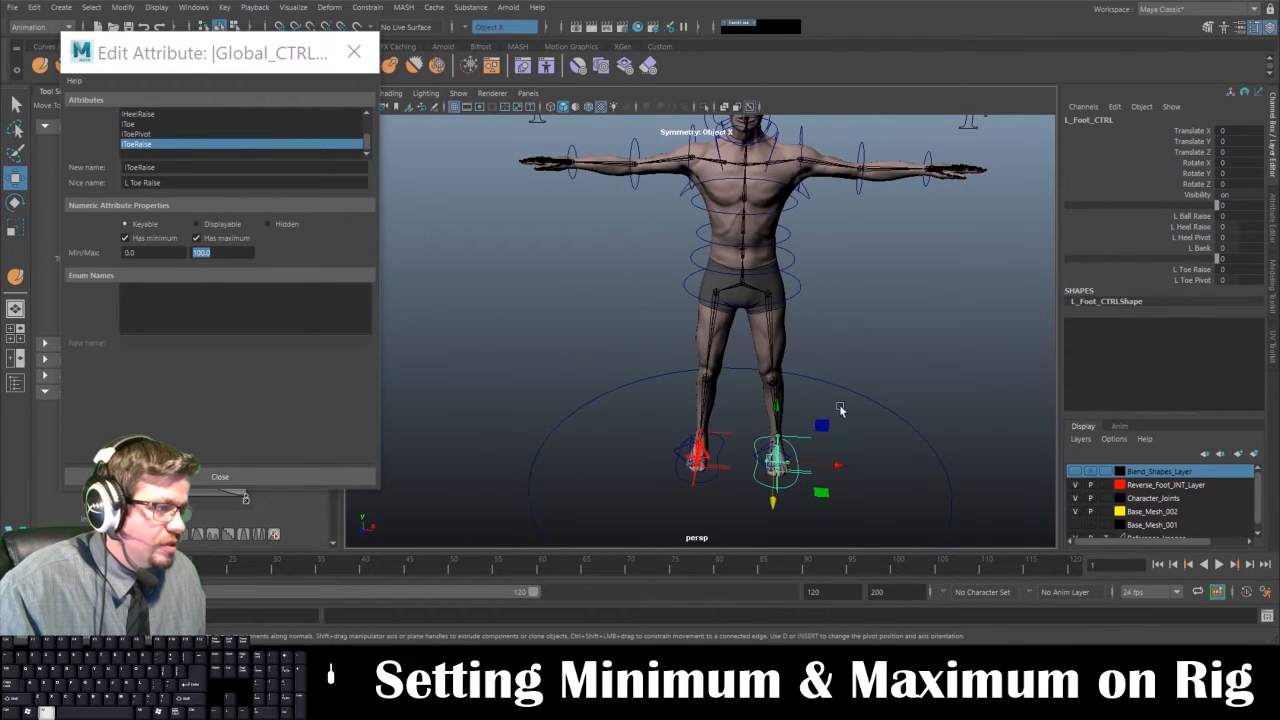
{"action": "middle_click_drag", "start_coordinate": [838, 391], "coordinate": [780, 316], "text": "alt"}
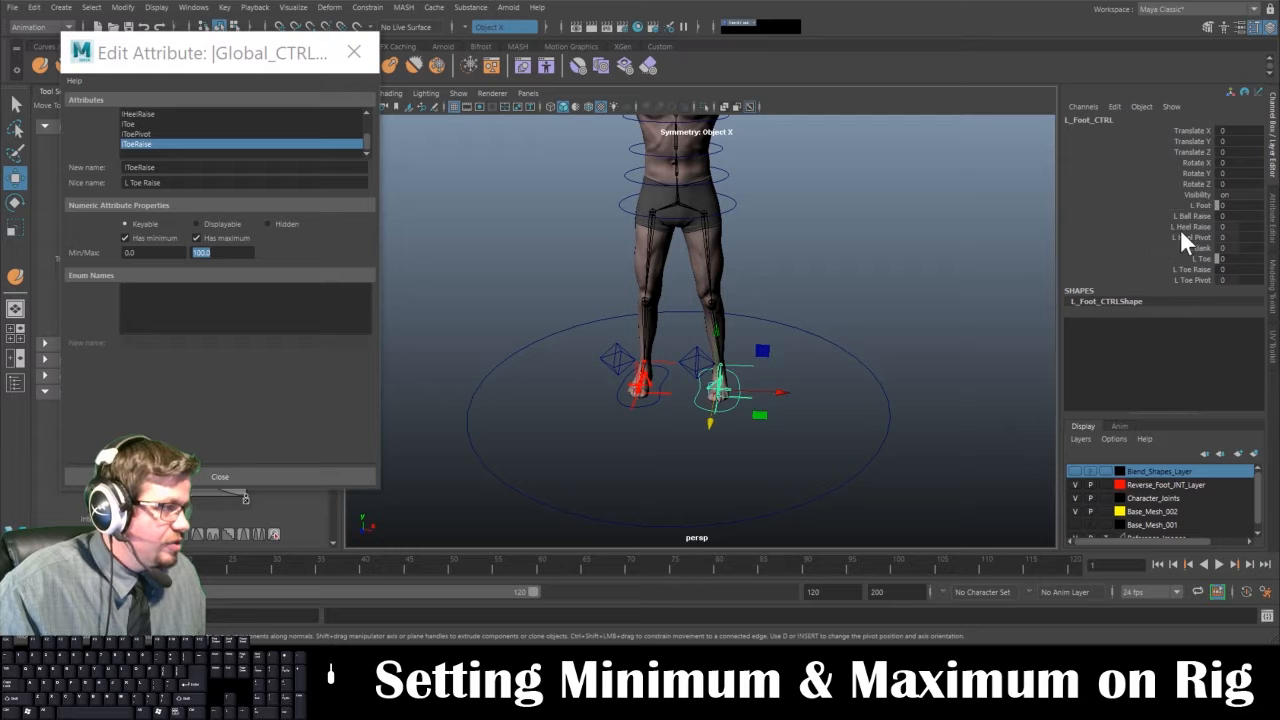
{"action": "left_click", "coordinate": [1190, 216]}
{"action": "left_click_drag", "start_coordinate": [960, 320], "coordinate": [710, 291], "text": "alt"}
{"action": "middle_click_drag", "start_coordinate": [710, 291], "coordinate": [1247, 285]}
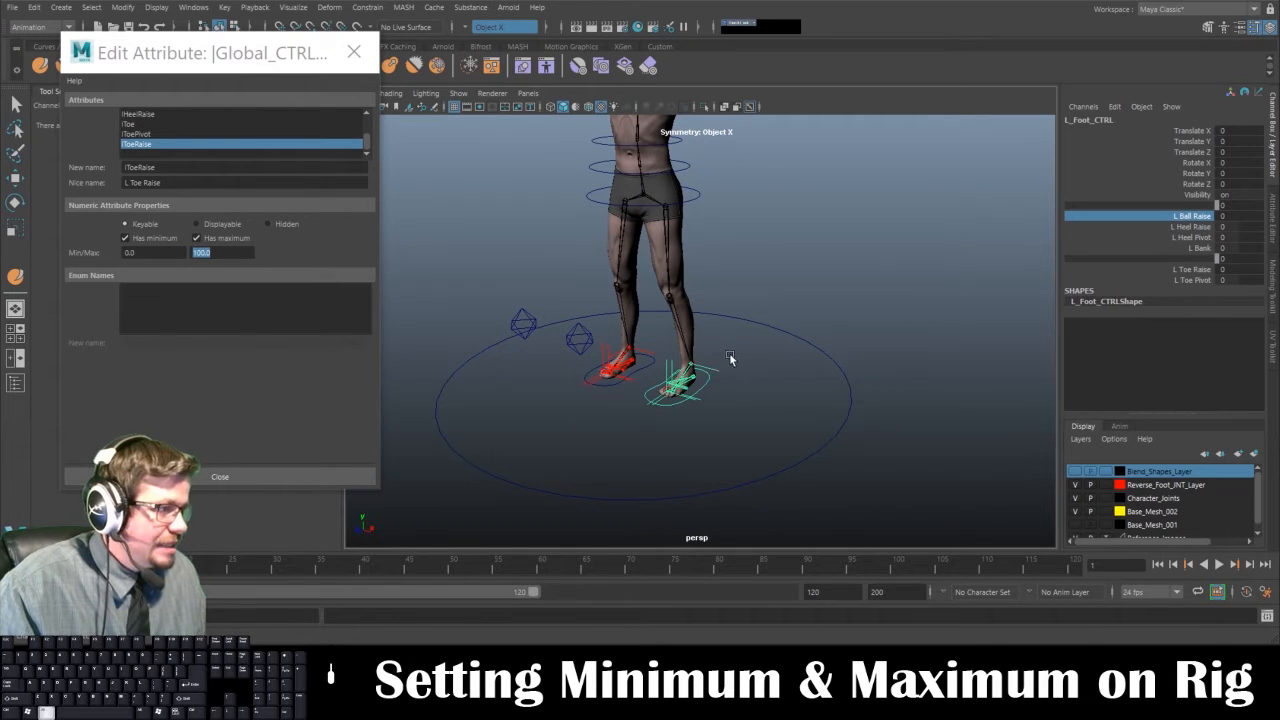
Test the left foot control's L Heel Raise limit by scrubbing the attribute down to -75, and undo the change
{"action": "right_click_drag", "start_coordinate": [731, 357], "coordinate": [823, 414], "text": "alt"}
{"action": "left_click_drag", "start_coordinate": [749, 268], "coordinate": [758, 299], "text": "alt"}
{"action": "left_click", "coordinate": [1196, 228]}
{"action": "middle_click_drag", "start_coordinate": [760, 303], "coordinate": [5, 345]}
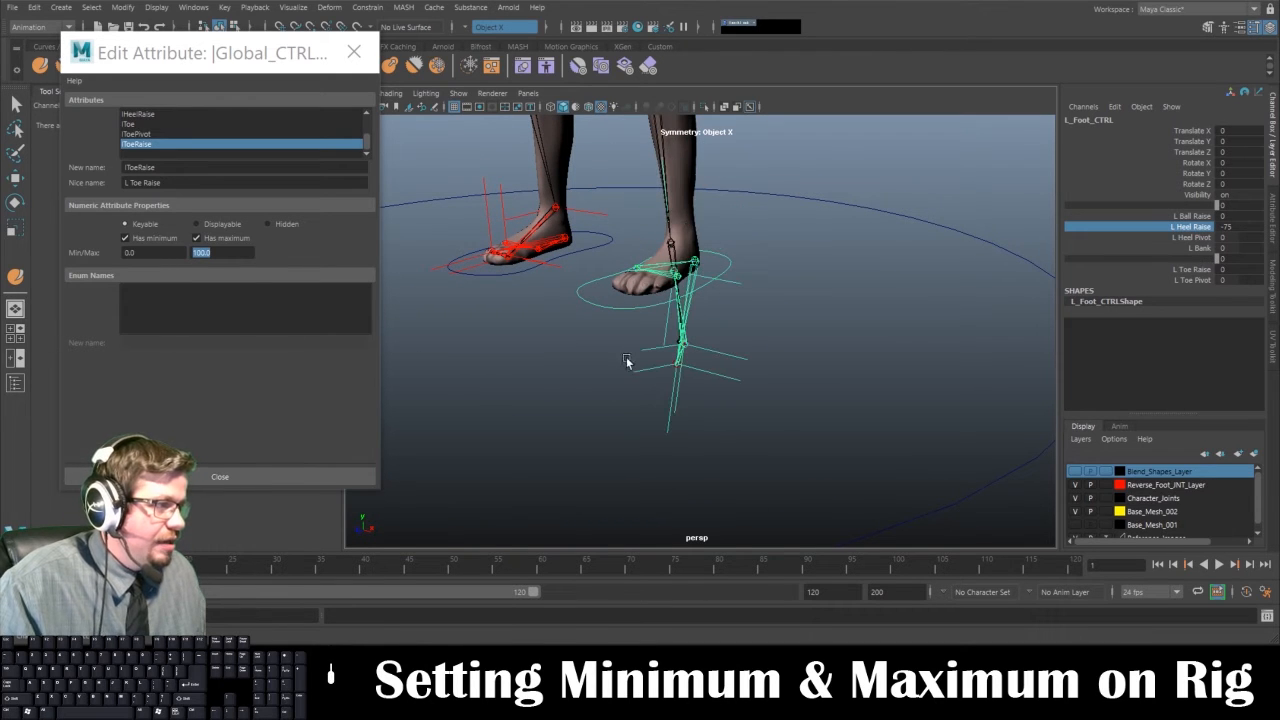
{"action": "key", "text": "ctrl+z"}
Test the left foot control's L Heel Pivot and L Bank limits by scrubbing each attribute, undoing each change
{"action": "left_click", "coordinate": [1151, 239]}
{"action": "middle_click_drag", "start_coordinate": [741, 308], "coordinate": [101, 315]}
{"action": "key", "text": "ctrl+z"}
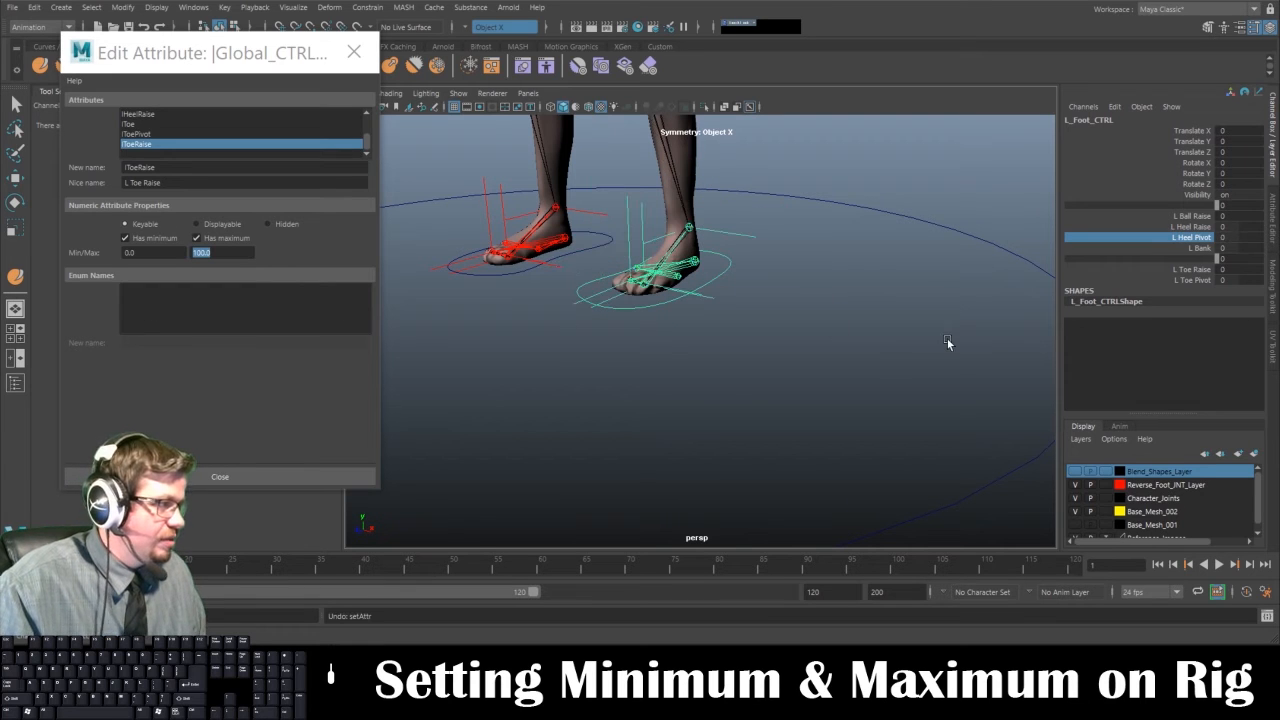
{"action": "left_click", "coordinate": [1205, 247]}
{"action": "middle_click_drag", "start_coordinate": [838, 322], "coordinate": [1192, 361]}
{"action": "key", "text": "ctrl+z"}
Test the left foot control's L Toe Raise limits by scrubbing the attribute up and back down to 0
{"action": "left_click", "coordinate": [1188, 280]}
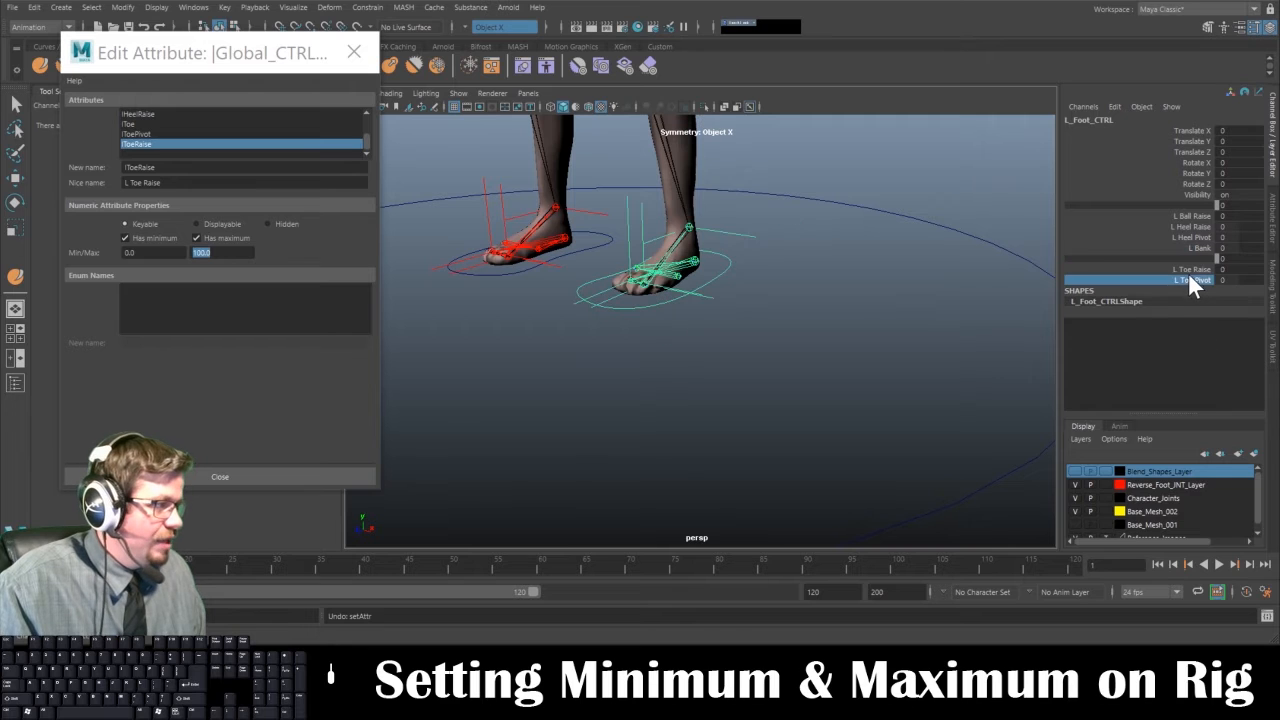
{"action": "left_click", "coordinate": [1188, 269]}
{"action": "middle_click_drag", "start_coordinate": [690, 292], "coordinate": [1276, 302]}
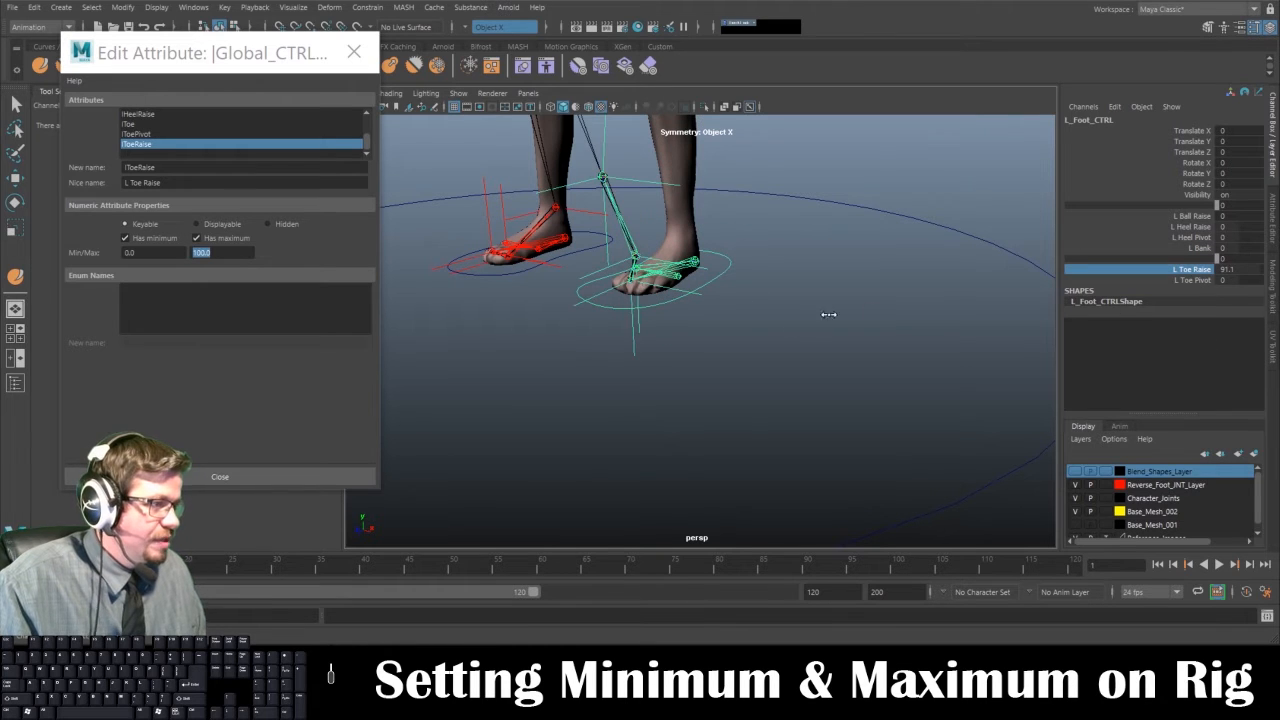
{"action": "middle_click_drag", "start_coordinate": [829, 315], "coordinate": [1245, 313]}
{"action": "middle_click_drag", "start_coordinate": [1000, 318], "coordinate": [20, 385]}
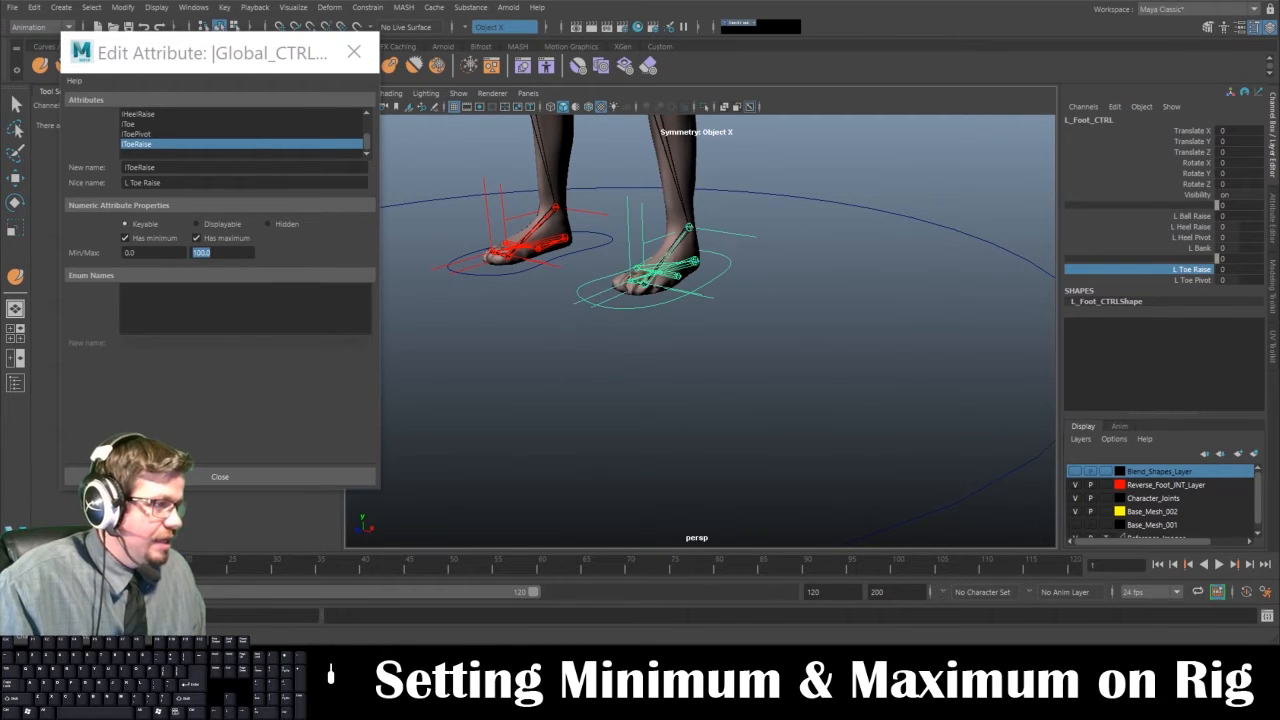
Test the left foot control's L Toe Pivot limits by scrubbing it both ways, and reset the attribute to 0
{"action": "left_click", "coordinate": [1196, 279]}
{"action": "middle_click_drag", "start_coordinate": [924, 285], "coordinate": [480, 312]}
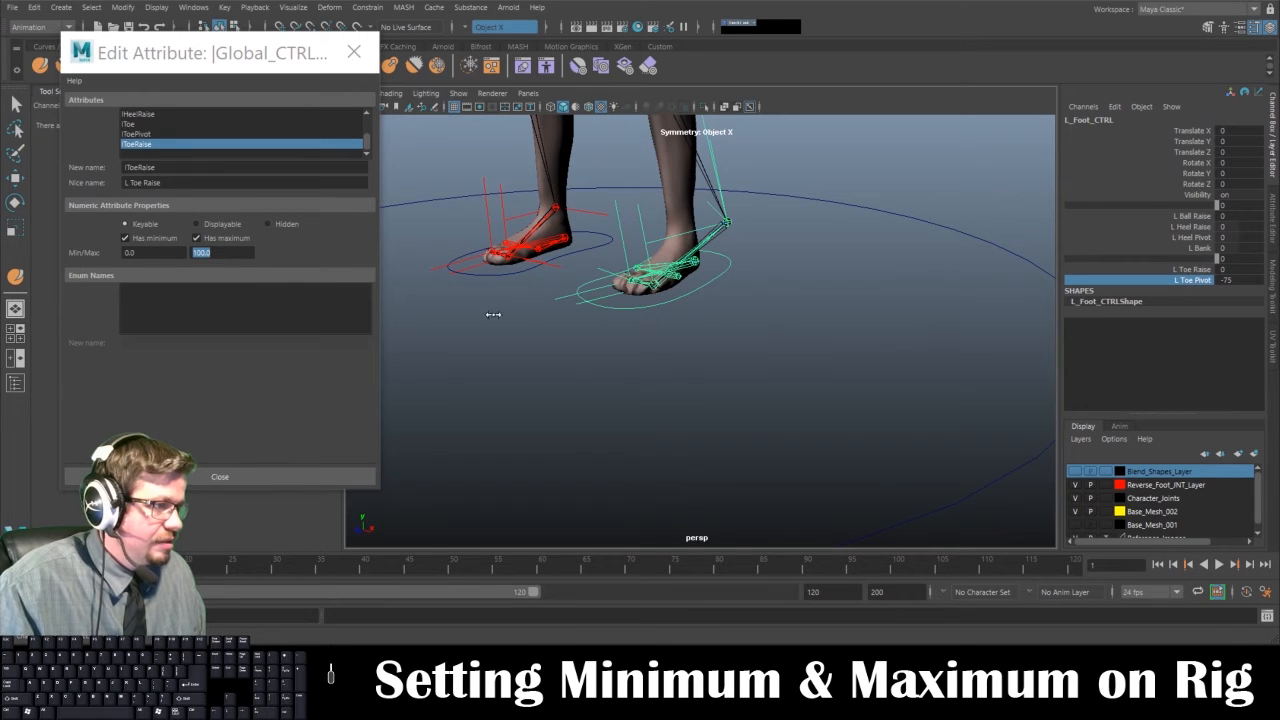
{"action": "left_click_drag", "start_coordinate": [680, 343], "coordinate": [737, 357], "text": "alt"}
{"action": "middle_click_drag", "start_coordinate": [786, 389], "coordinate": [1260, 420]}
{"action": "key", "text": "ctrl+z"}
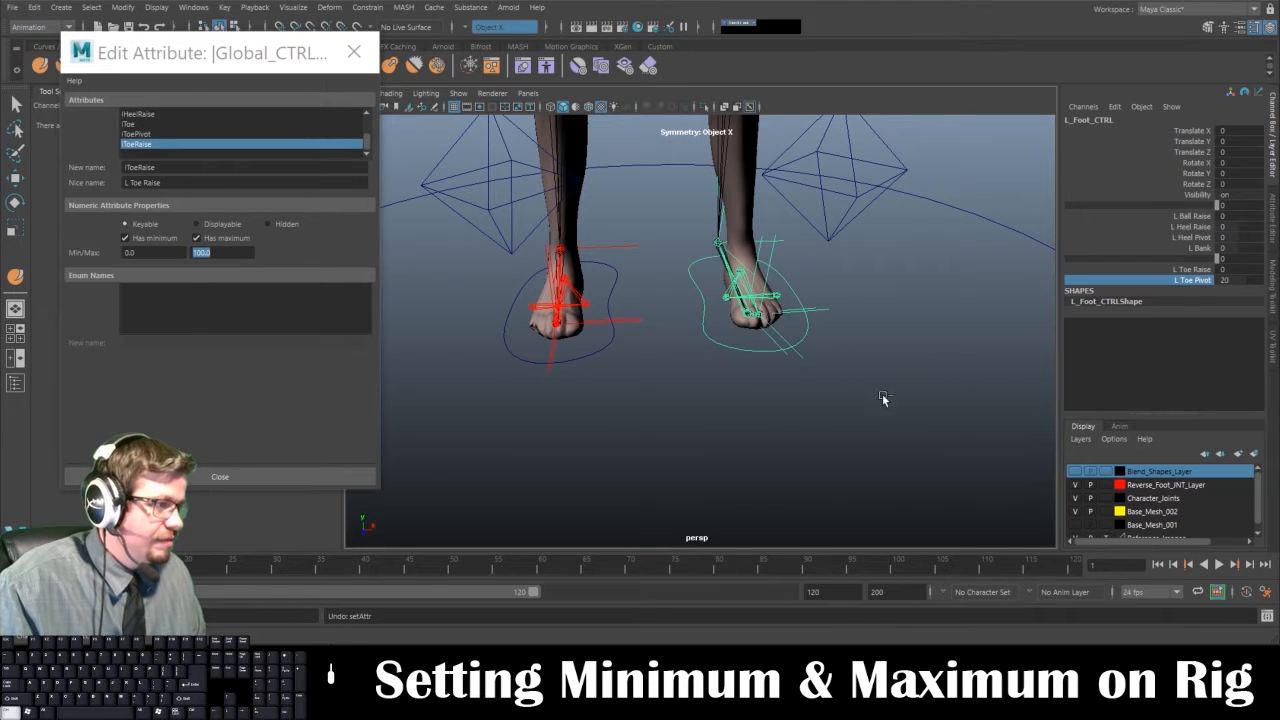
{"action": "left_click", "coordinate": [1224, 280]}
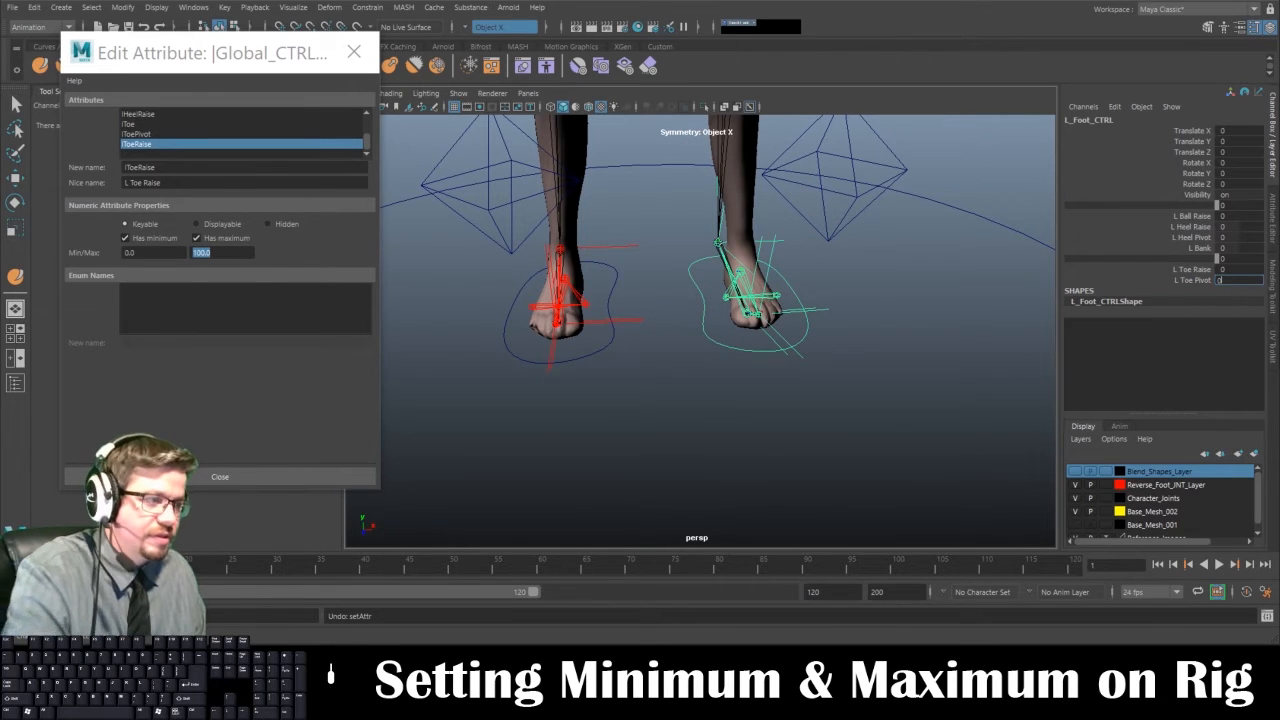
Select the right foot control, test its R Ball Raise limit by scrubbing up to 75, and undo the change
{"action": "left_click", "coordinate": [598, 352]}
{"action": "key", "text": "w"}
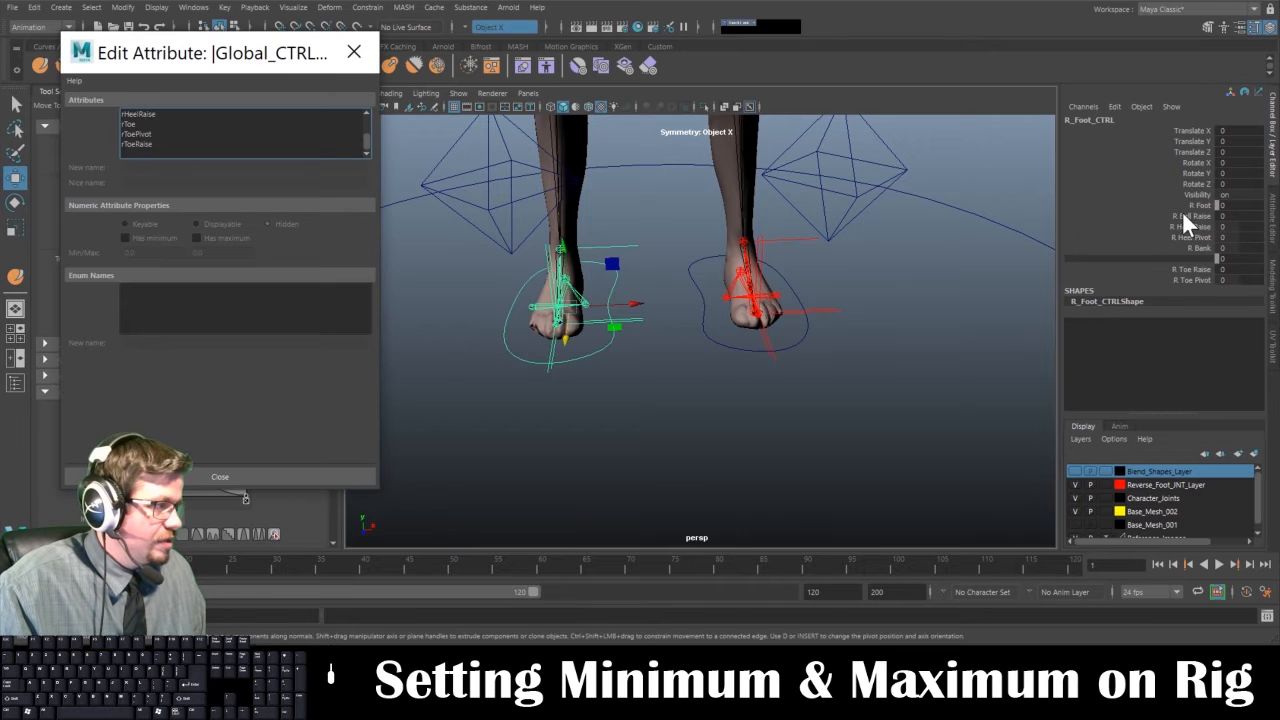
{"action": "left_click", "coordinate": [1183, 216]}
{"action": "middle_click_drag", "start_coordinate": [658, 360], "coordinate": [720, 363]}
{"action": "left_click_drag", "start_coordinate": [628, 371], "coordinate": [545, 358], "text": "alt"}
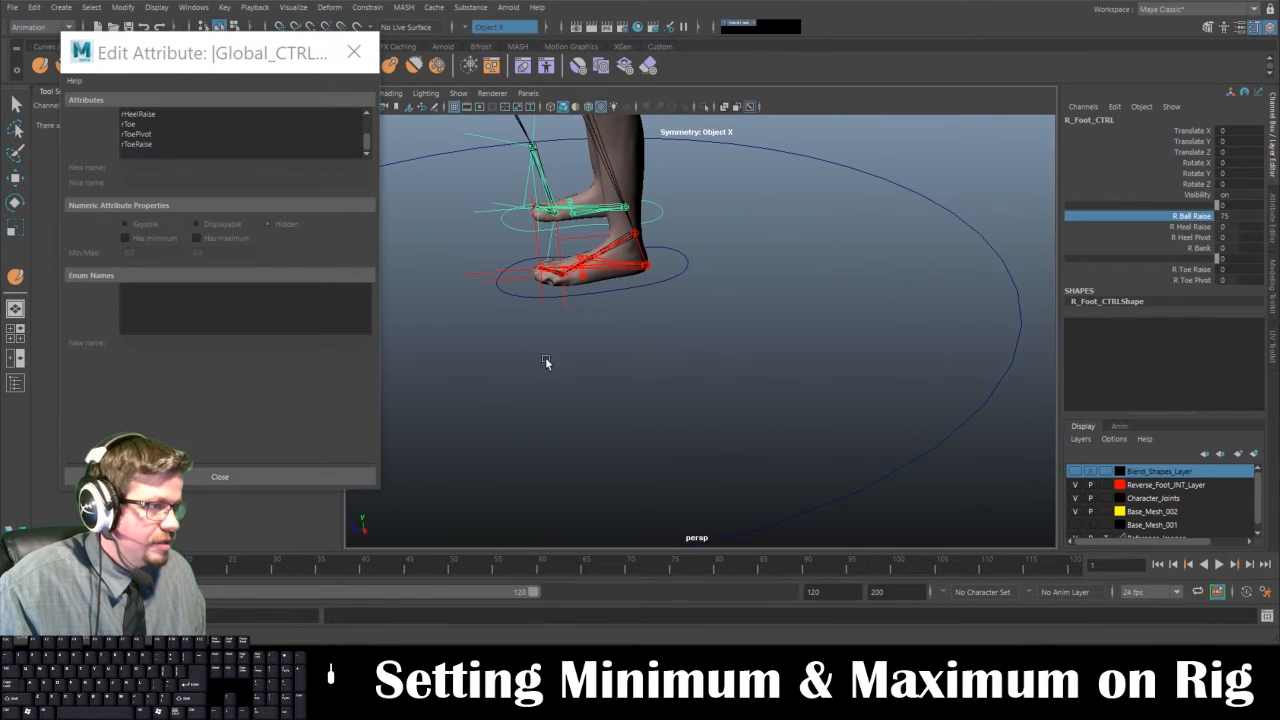
{"action": "key", "text": "ctrl+z"}
Test the right foot control's R Heel Raise and R Heel Pivot limits by scrubbing each attribute, undoing each change
{"action": "left_click", "coordinate": [1190, 228]}
{"action": "middle_click_drag", "start_coordinate": [612, 311], "coordinate": [214, 492]}
{"action": "key", "text": "ctrl+z"}
{"action": "left_click", "coordinate": [1165, 237]}
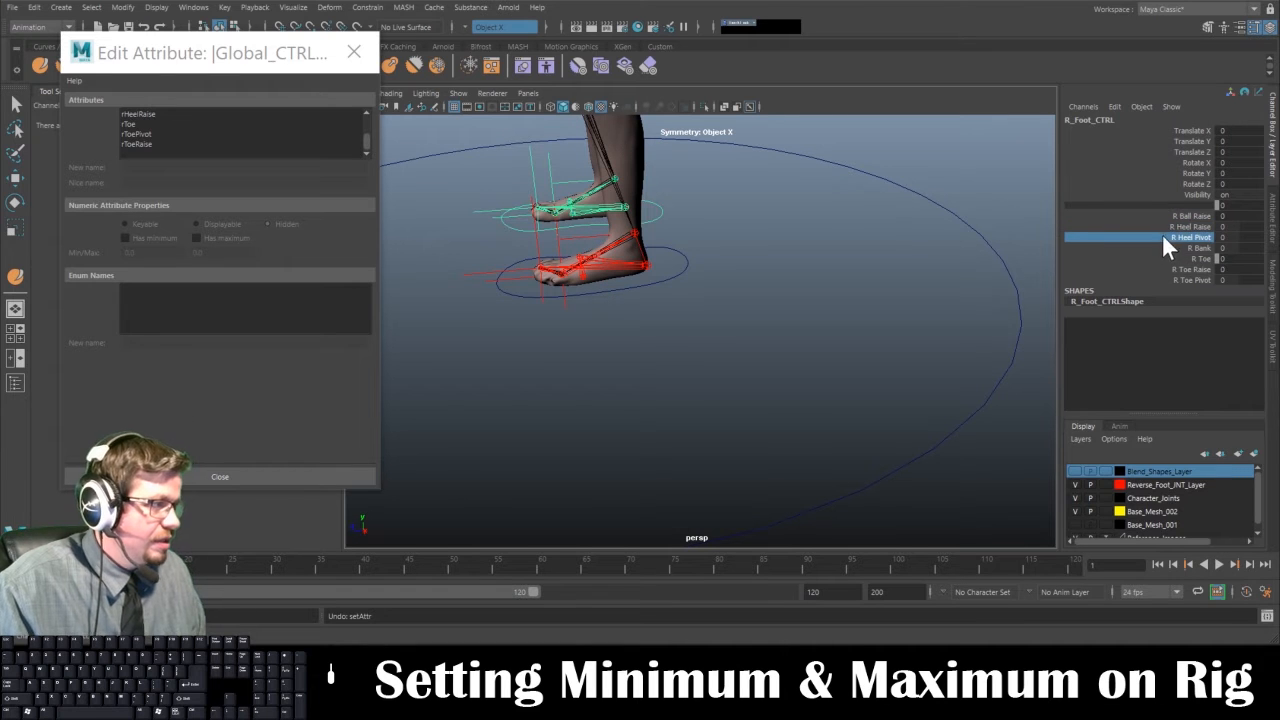
{"action": "middle_click_drag", "start_coordinate": [629, 337], "coordinate": [1273, 331]}
{"action": "key", "text": "ctrl+z"}
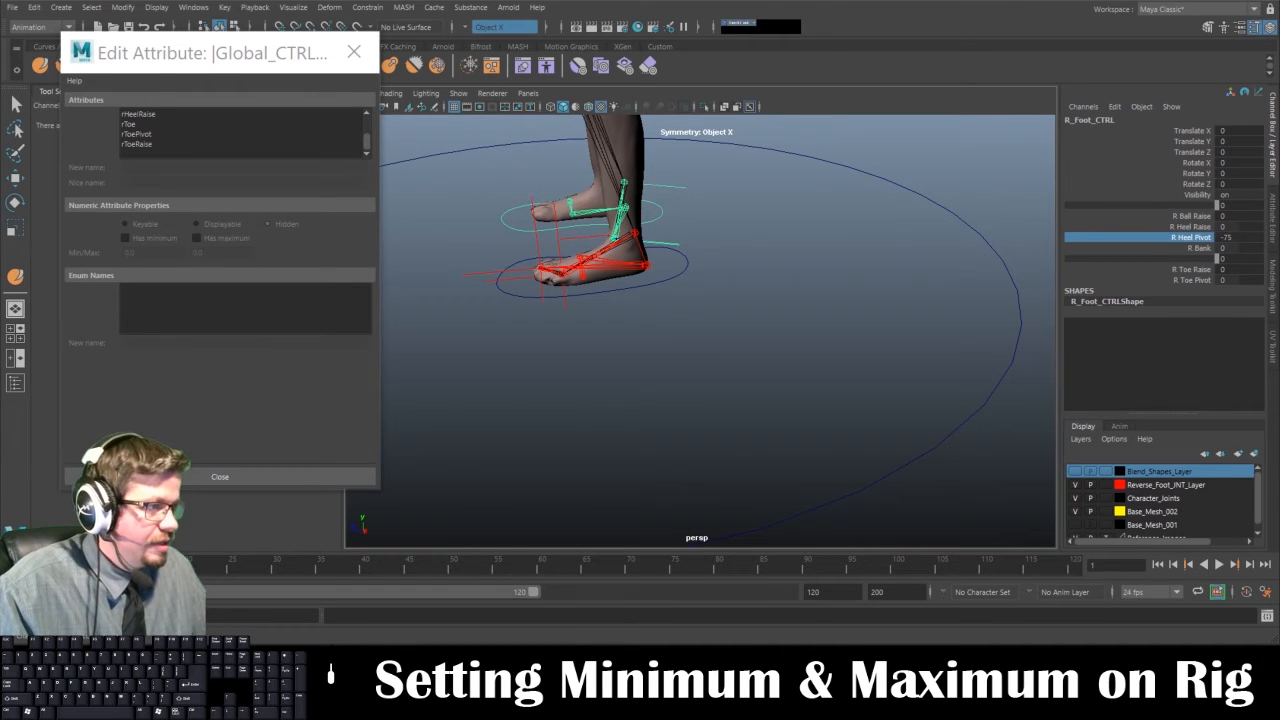
Test the right foot control's limits by scrubbing R Bank between 75 and -75 and R Toe Raise up to 100
{"action": "left_click", "coordinate": [1202, 248]}
{"action": "middle_click_drag", "start_coordinate": [634, 308], "coordinate": [1275, 302]}
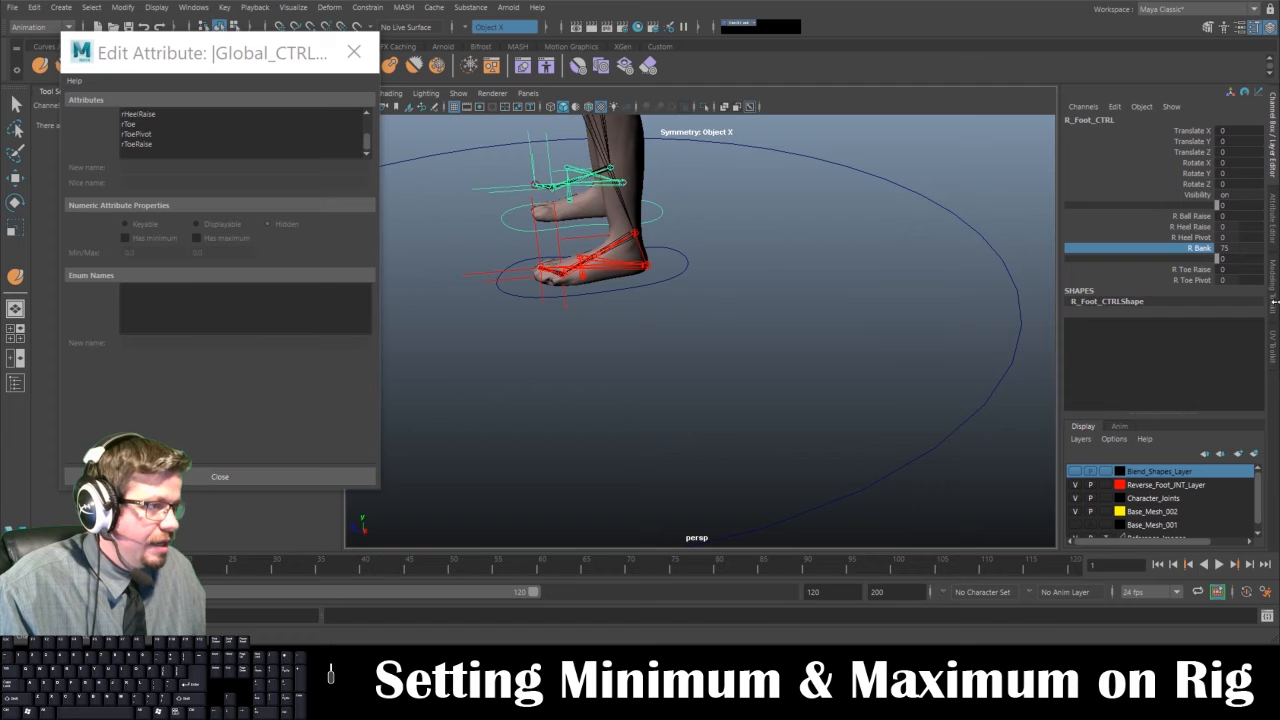
{"action": "left_click_drag", "start_coordinate": [506, 330], "coordinate": [602, 328], "text": "alt"}
{"action": "middle_click_drag", "start_coordinate": [602, 328], "coordinate": [100, 328]}
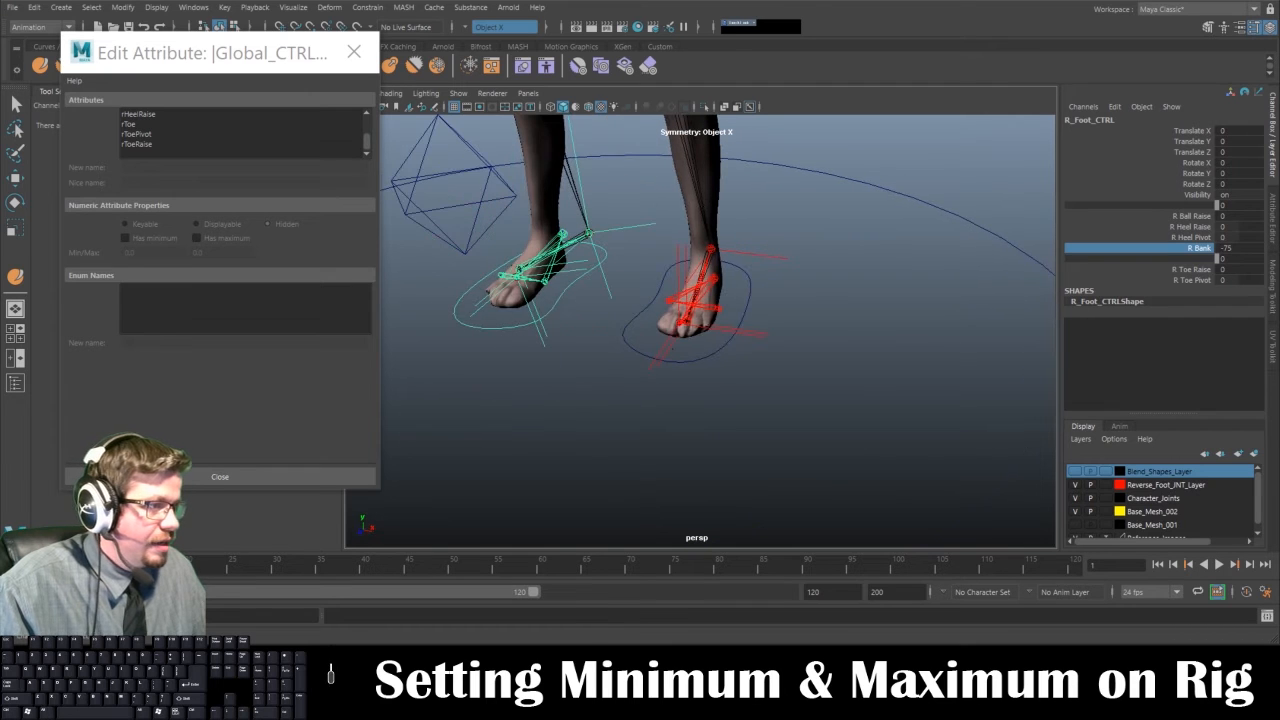
{"action": "left_click", "coordinate": [1177, 268]}
{"action": "middle_click_drag", "start_coordinate": [1177, 268], "coordinate": [1275, 290]}
Reset the right foot control's R Bank and R Toe Raise attributes to 0
{"action": "double_click", "coordinate": [1232, 248]}
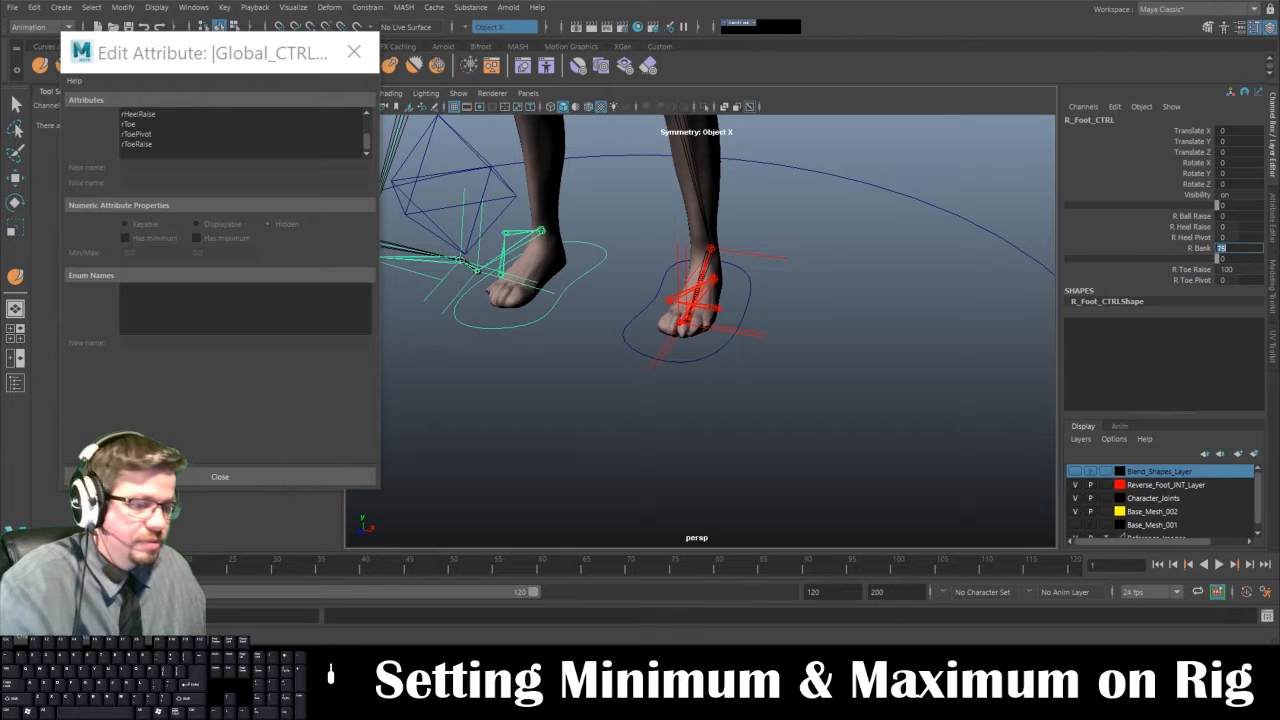
{"action": "type", "text": "0"}
{"action": "key", "text": "Return"}
{"action": "double_click", "coordinate": [1226, 269]}
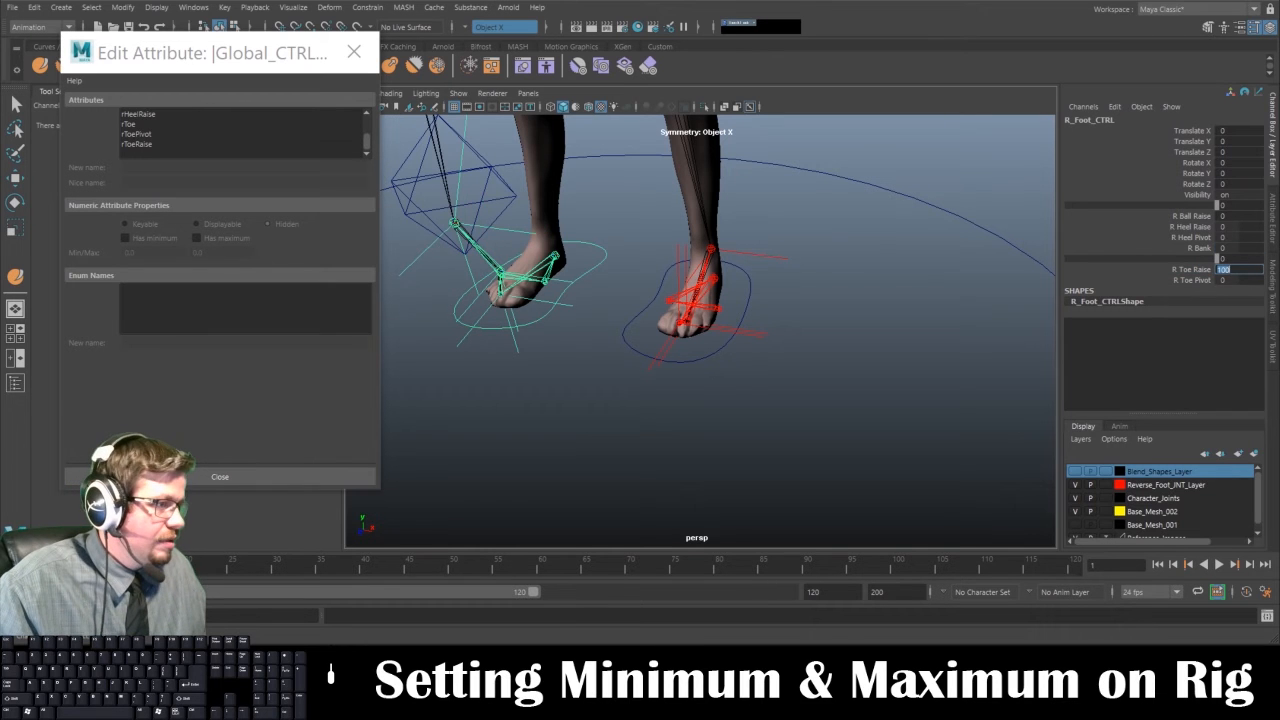
{"action": "type", "text": "0"}
{"action": "key", "text": "Return"}
Test the right foot control's R Toe Pivot limit by scrubbing down to -75, and undo the change
{"action": "left_click", "coordinate": [1184, 279]}
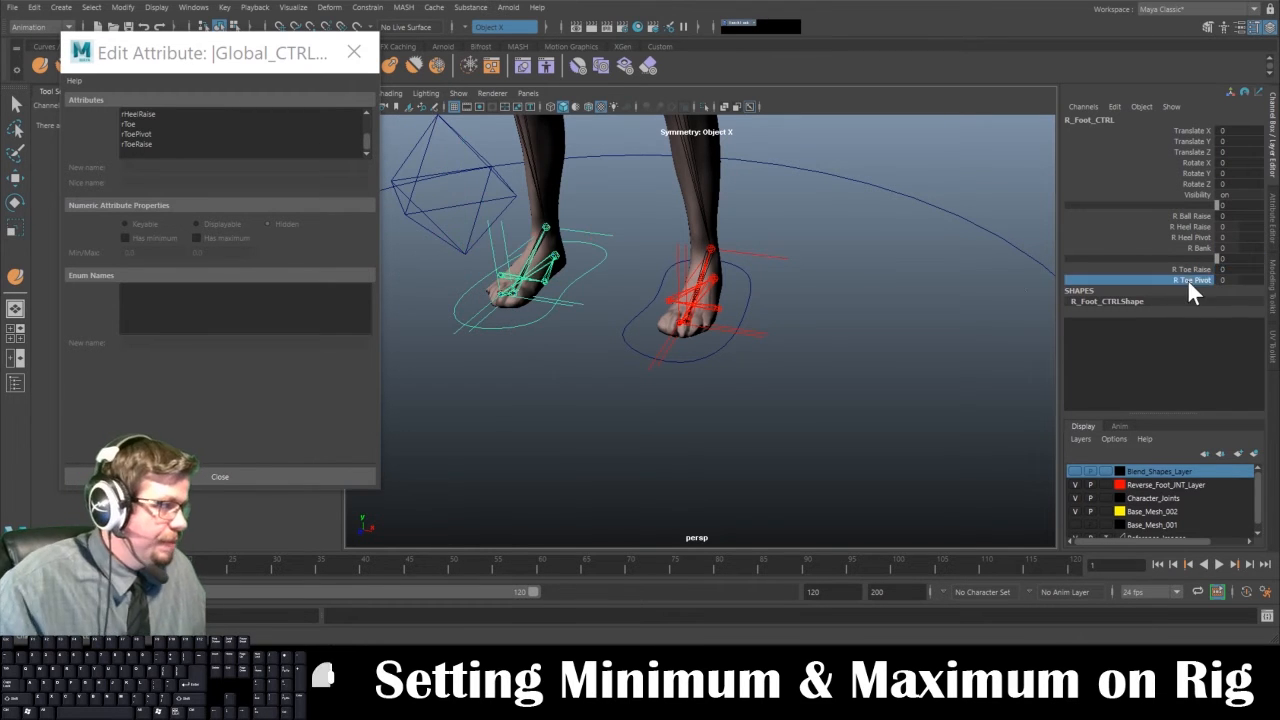
{"action": "middle_click_drag", "start_coordinate": [1184, 279], "coordinate": [1070, 320]}
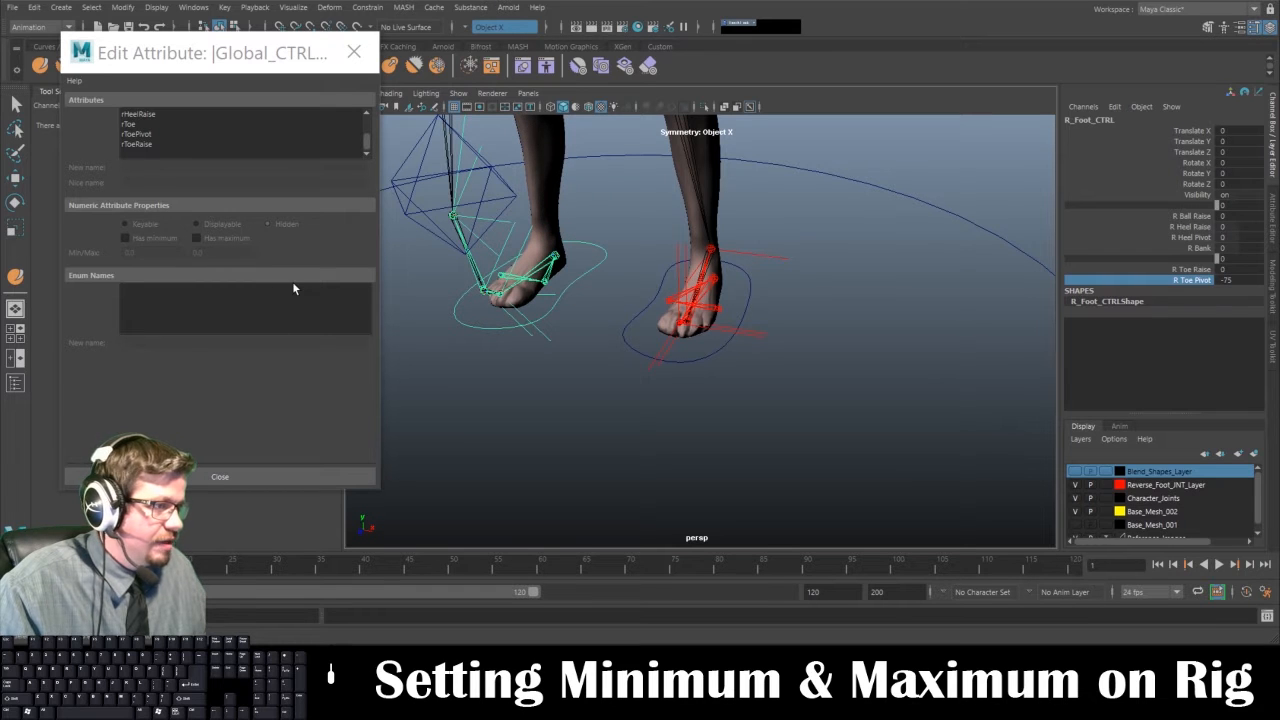
{"action": "key", "text": "ctrl+z"}
Select the left fingers control beside the hand to examine its custom finger attributes
{"action": "right_click_drag", "start_coordinate": [626, 400], "coordinate": [612, 280], "text": "alt"}
{"action": "middle_click_drag", "start_coordinate": [612, 280], "coordinate": [612, 350], "text": "alt"}
{"action": "left_click_drag", "start_coordinate": [612, 350], "coordinate": [632, 332], "text": "alt"}
{"action": "middle_click_drag", "start_coordinate": [632, 332], "coordinate": [608, 487], "text": "alt"}
{"action": "left_click_drag", "start_coordinate": [690, 336], "coordinate": [676, 284], "text": "alt"}
{"action": "middle_click_drag", "start_coordinate": [676, 284], "coordinate": [613, 298], "text": "alt"}
{"action": "right_click_drag", "start_coordinate": [613, 298], "coordinate": [691, 371], "text": "alt"}
{"action": "left_click_drag", "start_coordinate": [691, 371], "coordinate": [749, 294], "text": "alt"}
{"action": "left_click", "coordinate": [760, 295]}
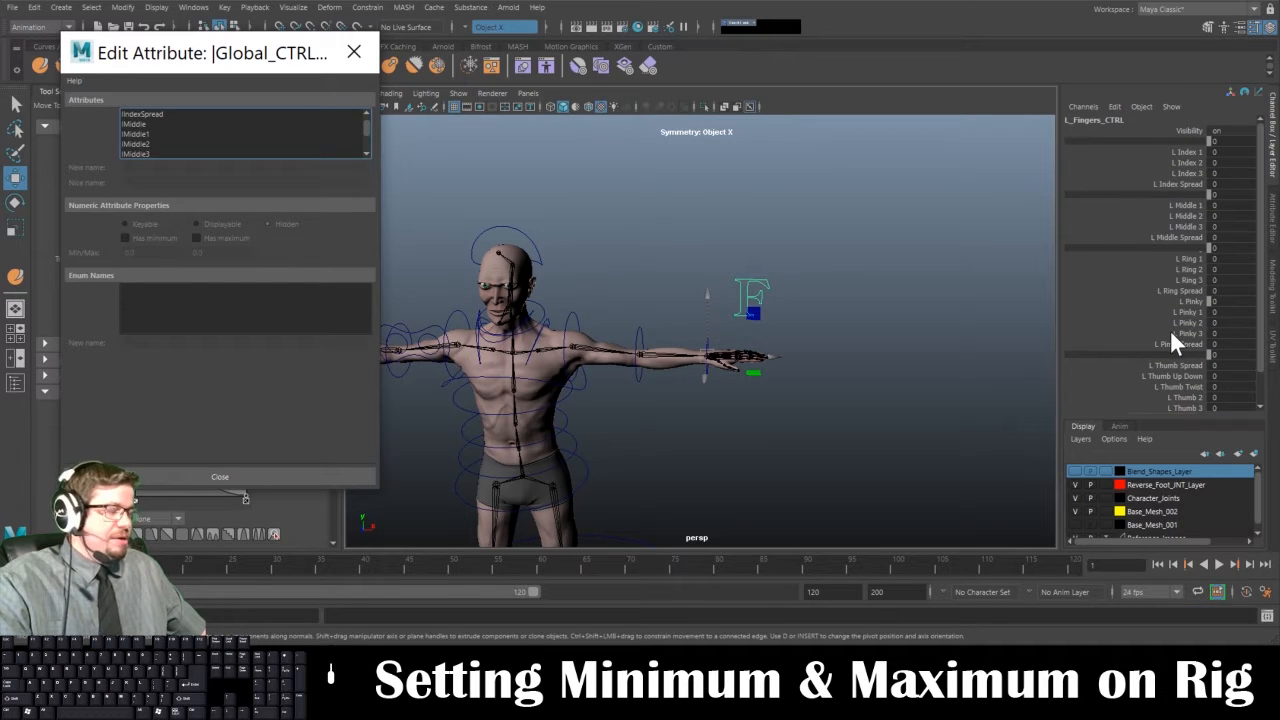
Select the head control, give its L Brow Down attribute a minimum of 0, and enable a maximum limit
{"action": "left_click_drag", "start_coordinate": [779, 334], "coordinate": [740, 232], "text": "alt"}
{"action": "left_click", "coordinate": [727, 249]}
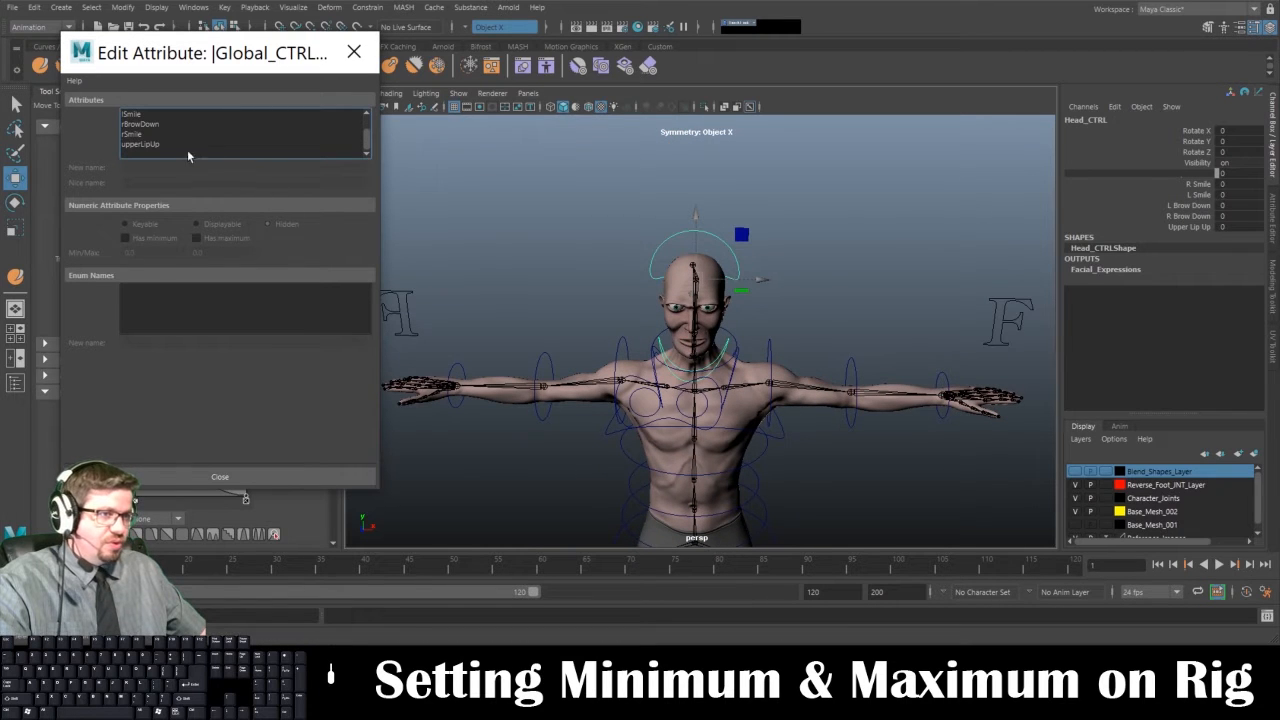
{"action": "scroll", "coordinate": [173, 124], "scroll_direction": "up", "scroll_amount": 2}
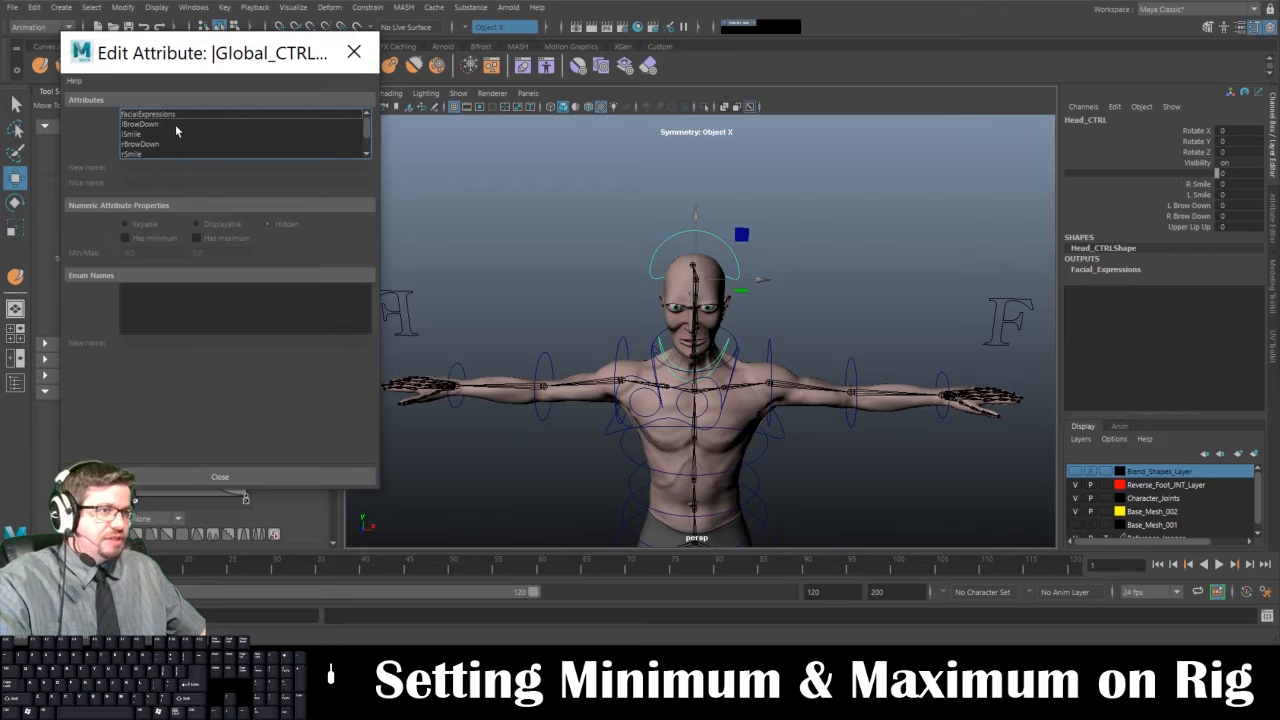
{"action": "left_click", "coordinate": [175, 124]}
{"action": "left_click", "coordinate": [146, 240]}
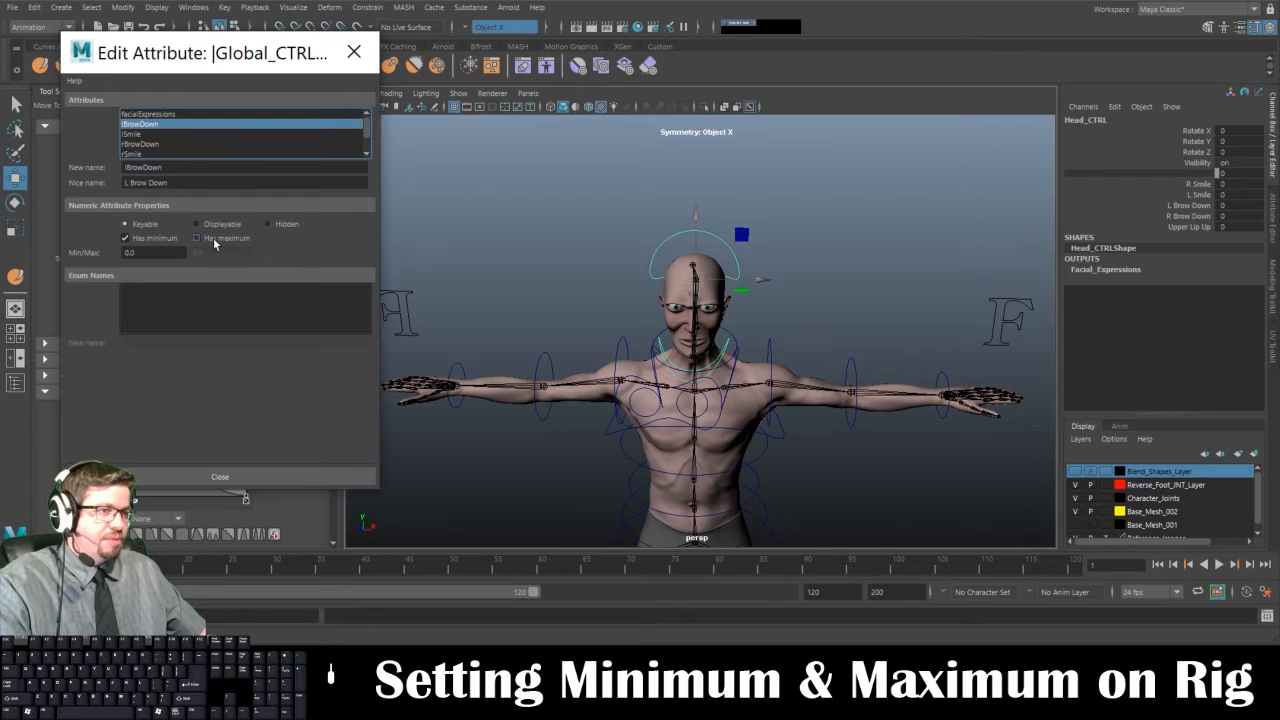
{"action": "left_click", "coordinate": [196, 238]}
{"action": "double_click", "coordinate": [215, 252]}
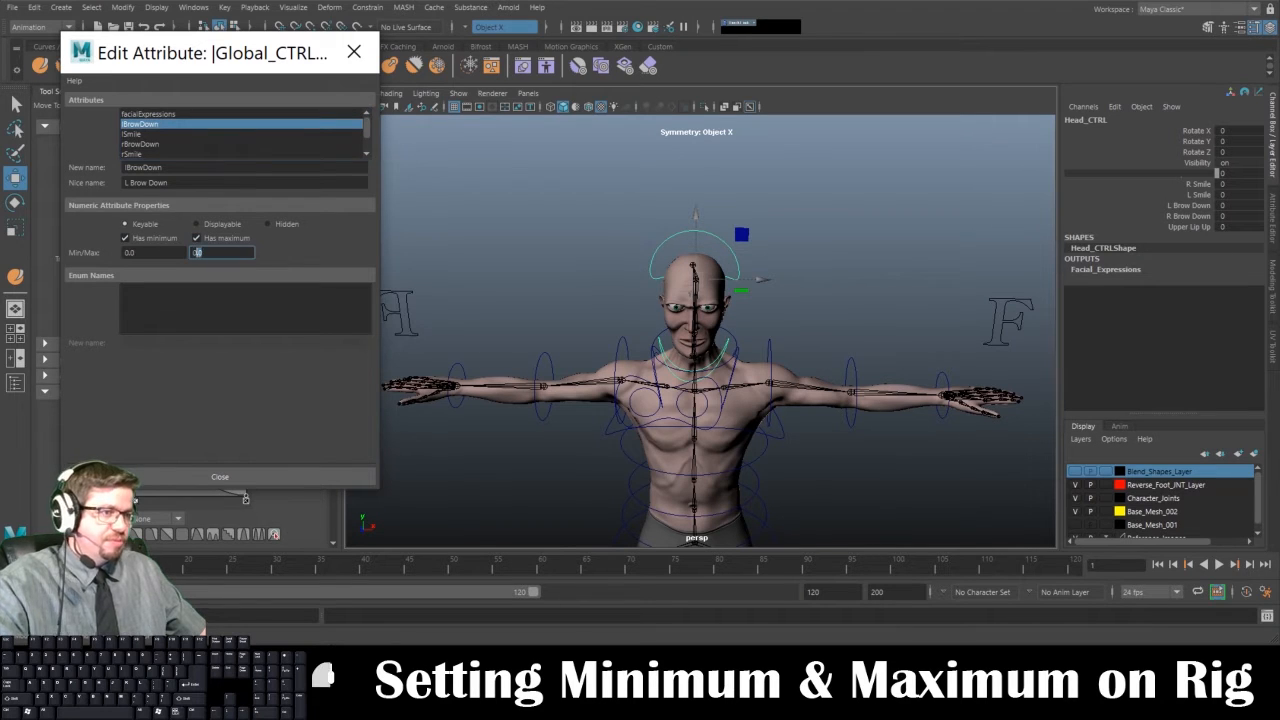
Give the head control's L Smile attribute a range of 0 to 1, and enable minimum and maximum limits on R Brow Down
{"action": "left_click", "coordinate": [153, 133]}
{"action": "left_click", "coordinate": [207, 238]}
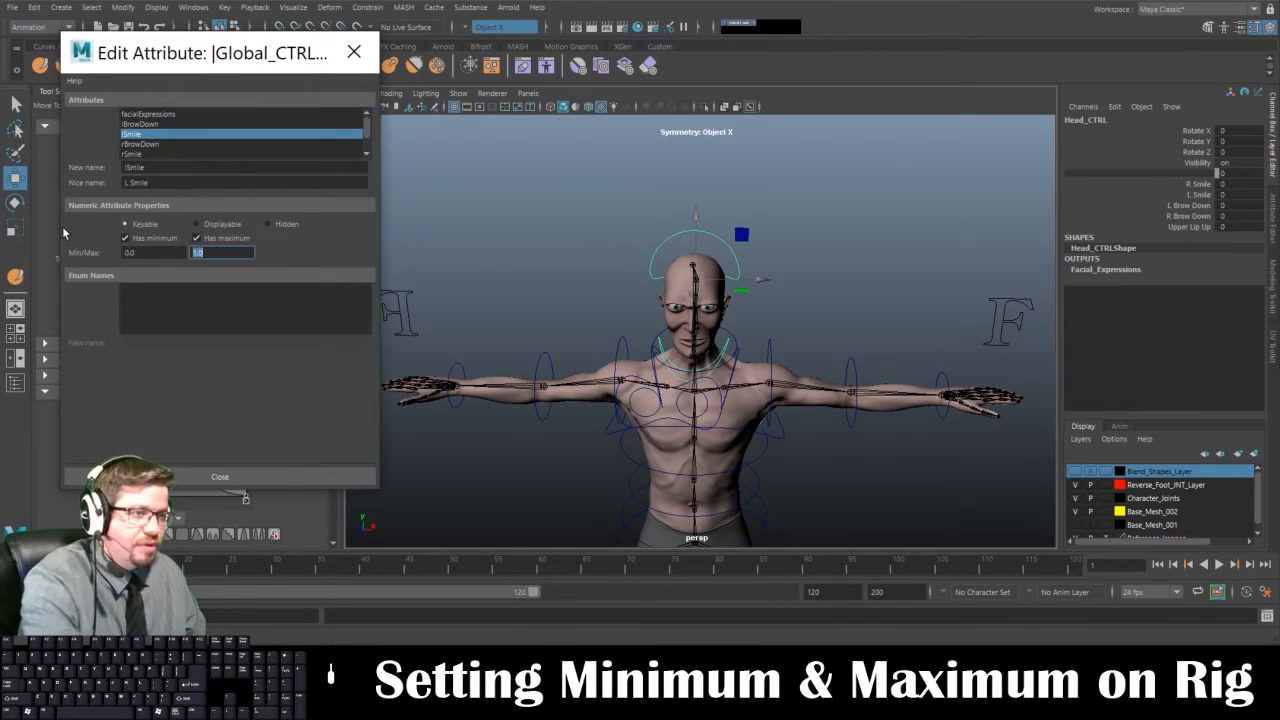
{"action": "left_click", "coordinate": [153, 145]}
{"action": "left_click", "coordinate": [155, 239]}
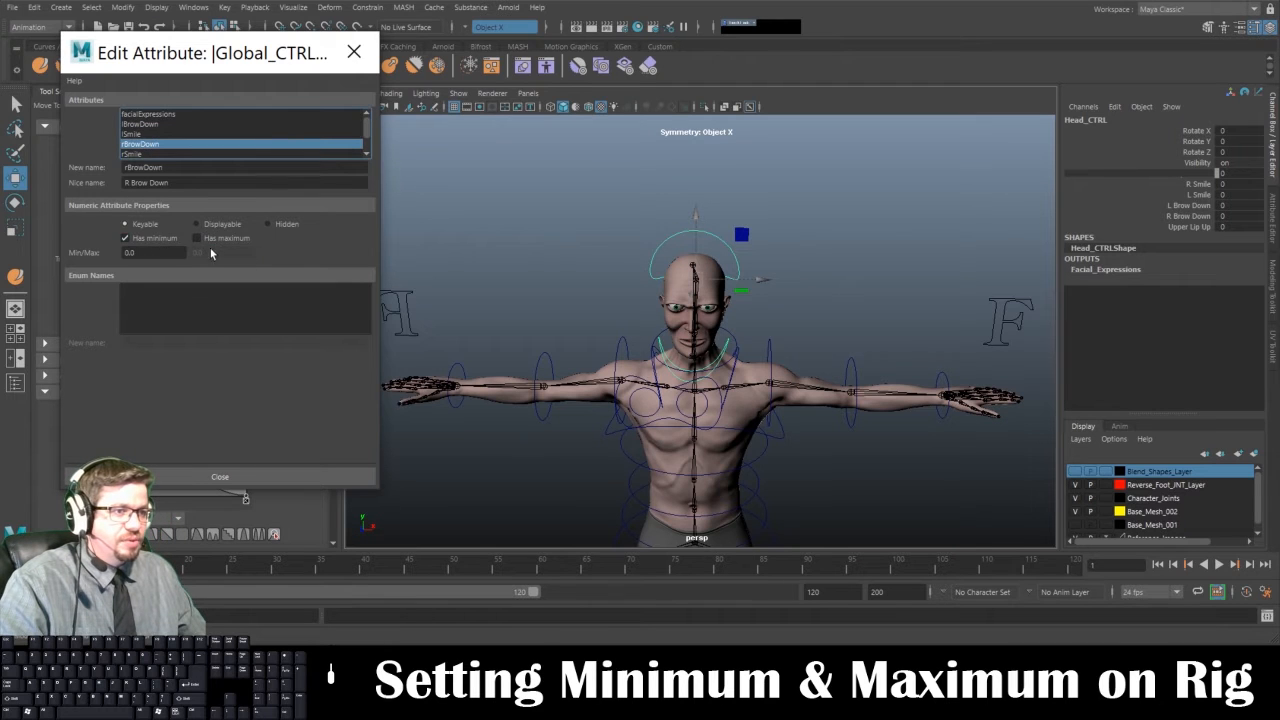
{"action": "left_click", "coordinate": [210, 238]}
{"action": "left_click", "coordinate": [215, 252]}
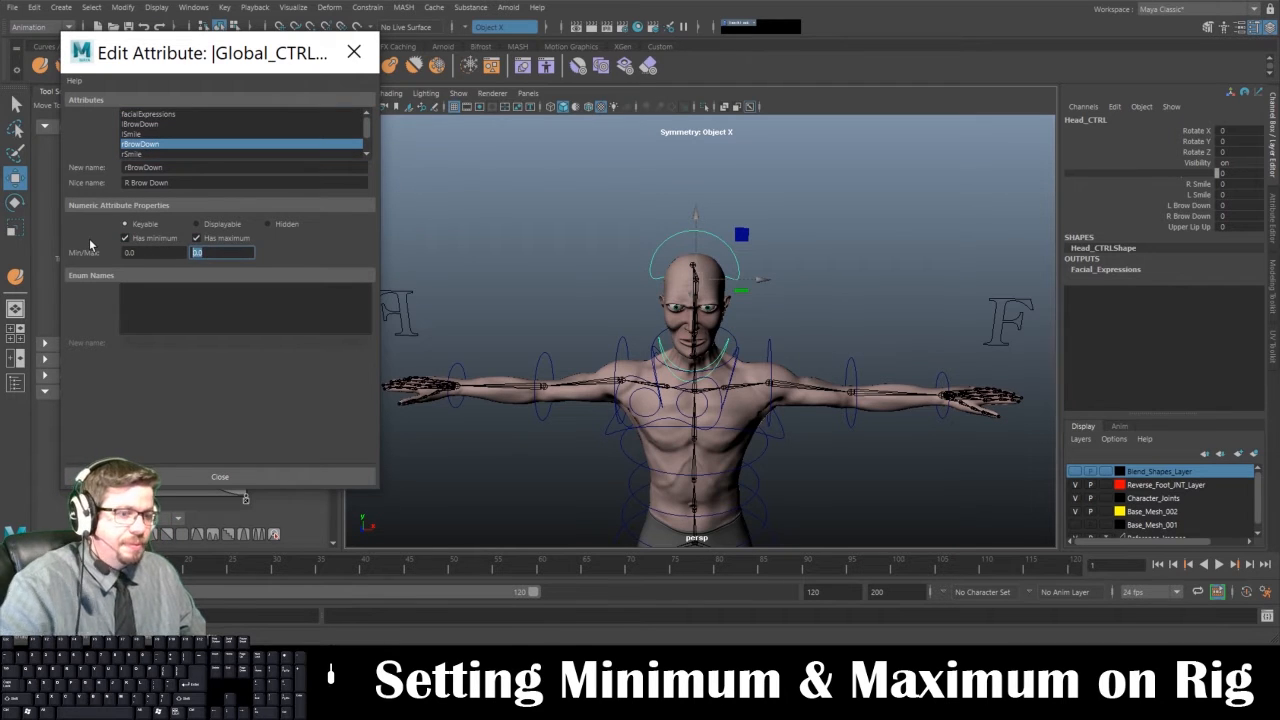
Enable minimum and maximum limits on the head control's R Smile, and give Upper Lip Up a minimum of 0 and a maximum of 1
{"action": "left_click", "coordinate": [134, 154]}
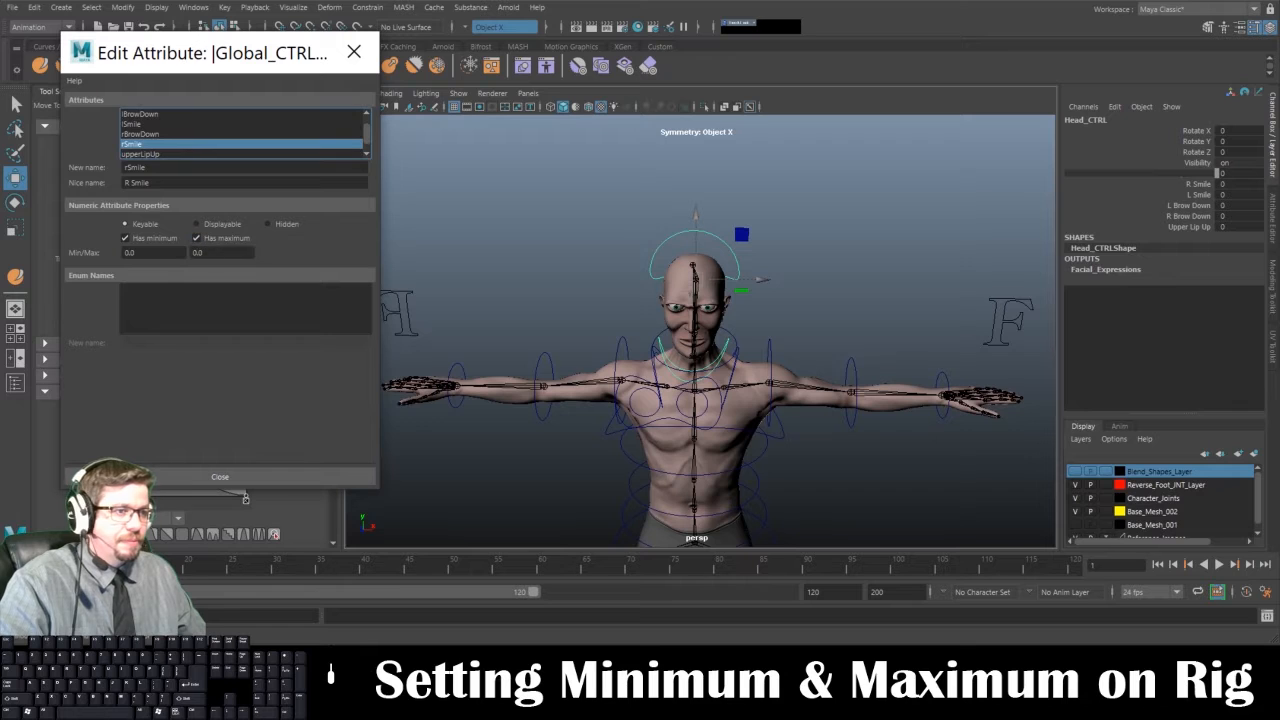
{"action": "left_click", "coordinate": [197, 238]}
{"action": "left_click", "coordinate": [152, 154]}
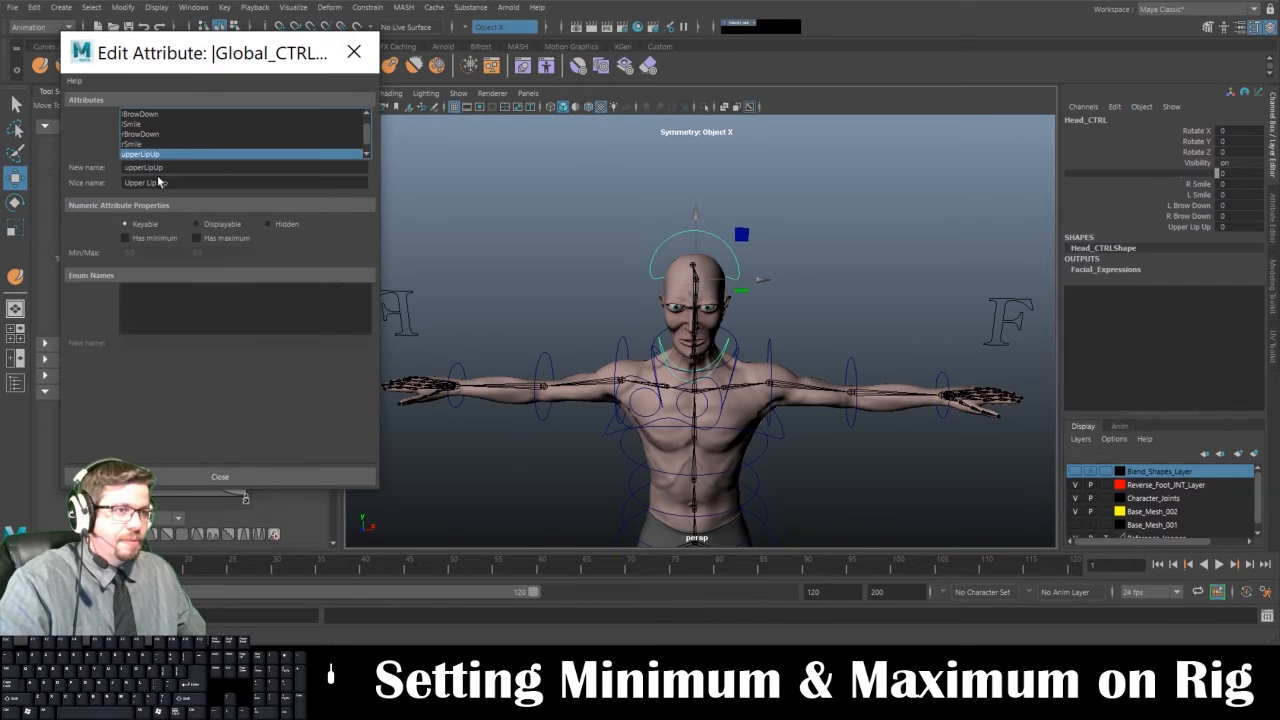
{"action": "left_click", "coordinate": [125, 238]}
{"action": "left_click", "coordinate": [197, 238]}
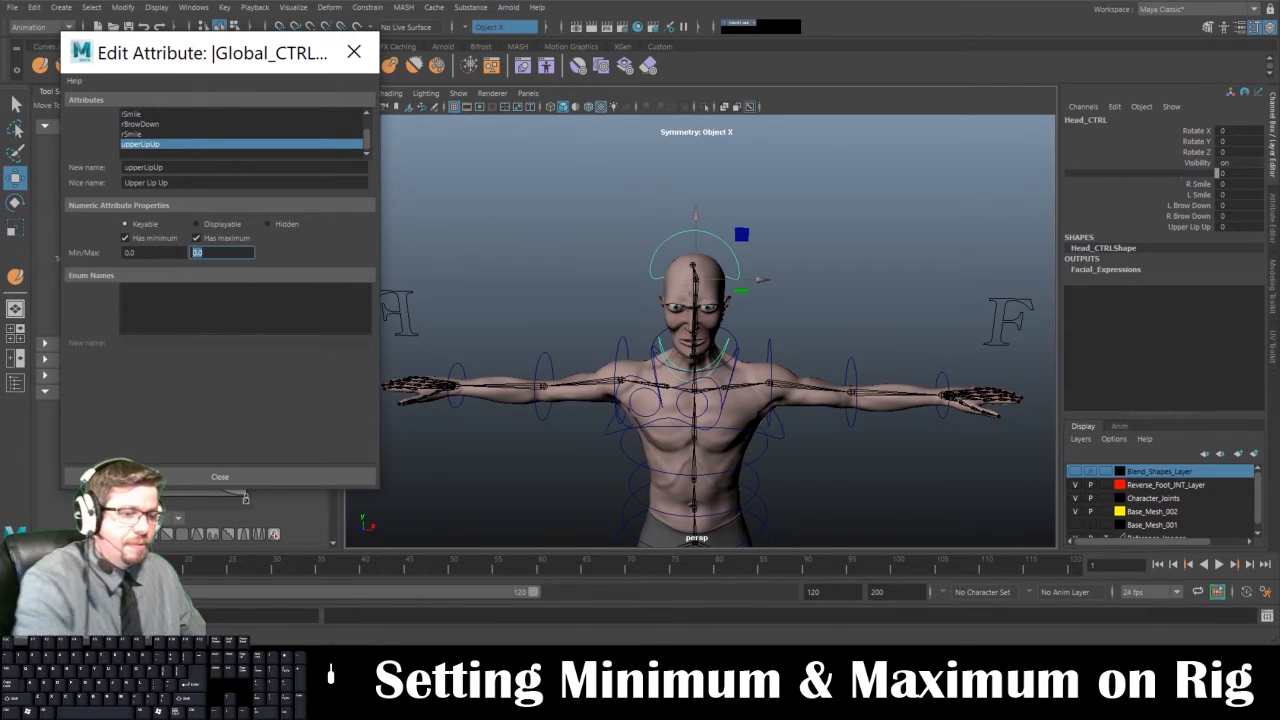
{"action": "type", "text": "1"}
{"action": "key", "text": "Return"}
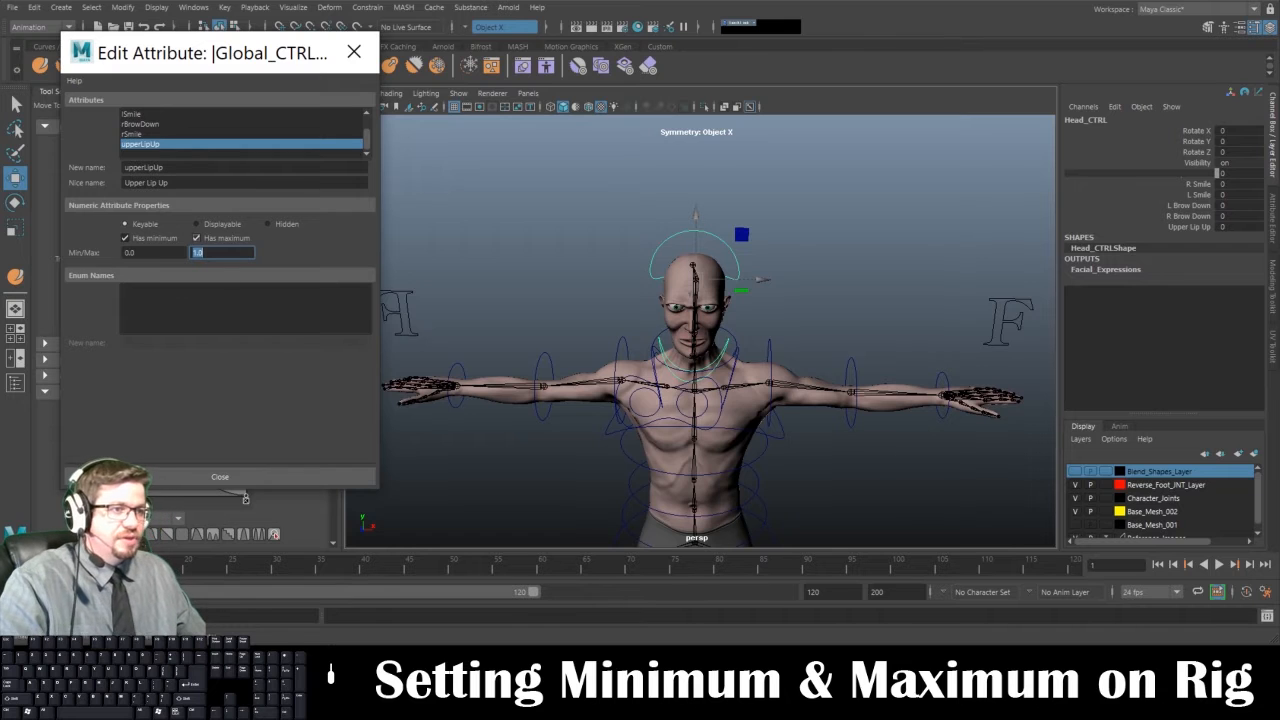
{"action": "left_click", "coordinate": [271, 476]}
Select the jaw control and check the attribute editing window for custom attributes that could be limited
{"action": "left_click_drag", "start_coordinate": [640, 318], "coordinate": [537, 305], "text": "alt"}
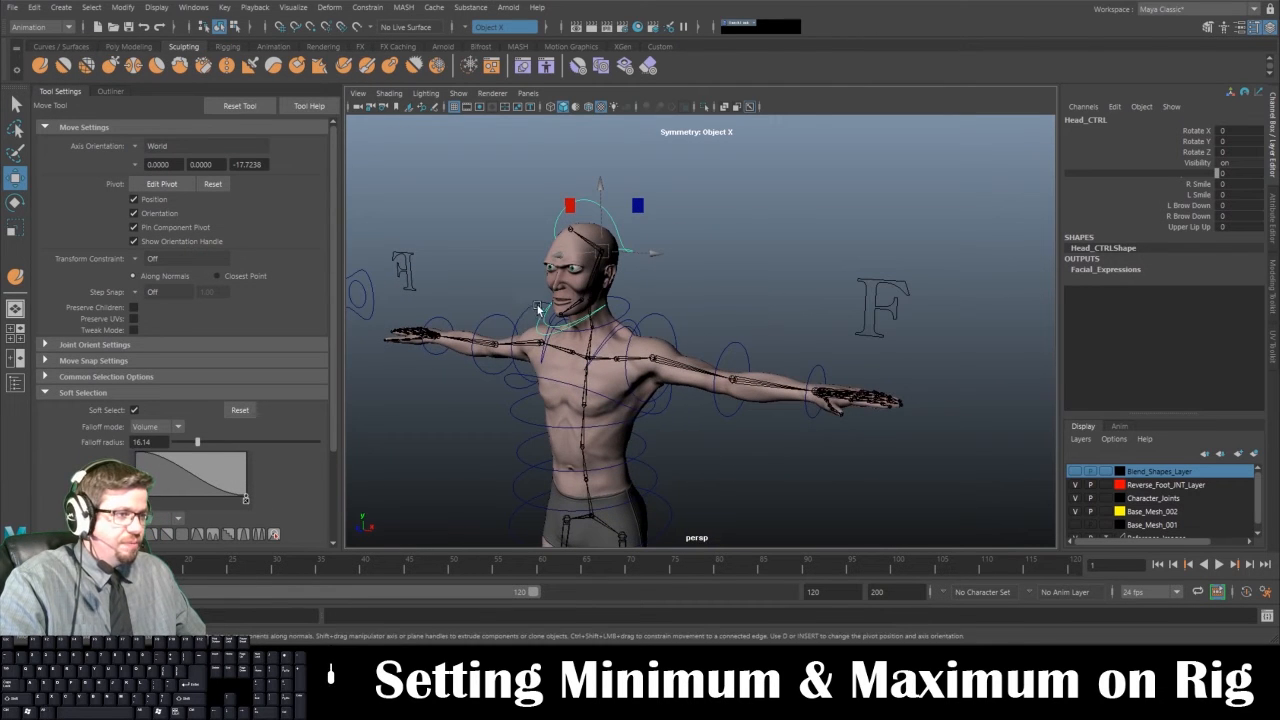
{"action": "left_click", "coordinate": [540, 312]}
{"action": "key", "text": "f"}
{"action": "left_click_drag", "start_coordinate": [703, 418], "coordinate": [632, 206], "text": "alt"}
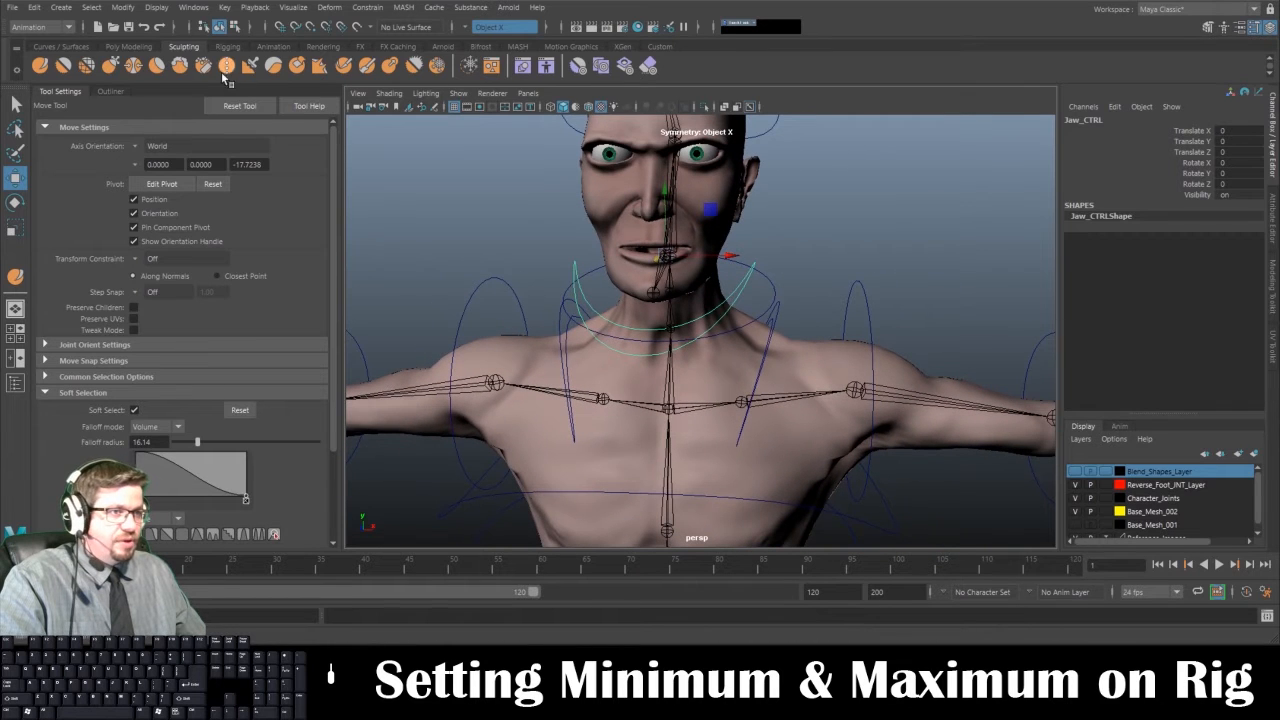
{"action": "left_click", "coordinate": [123, 8]}
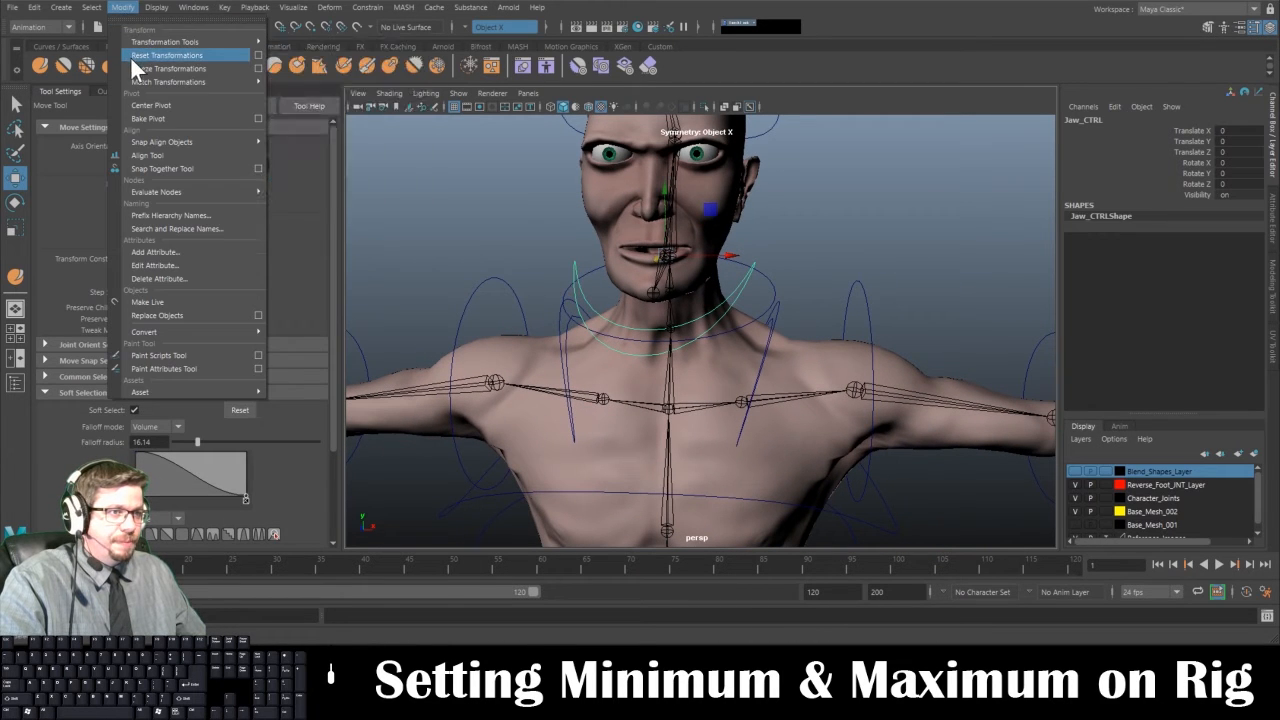
{"action": "left_click", "coordinate": [178, 264]}
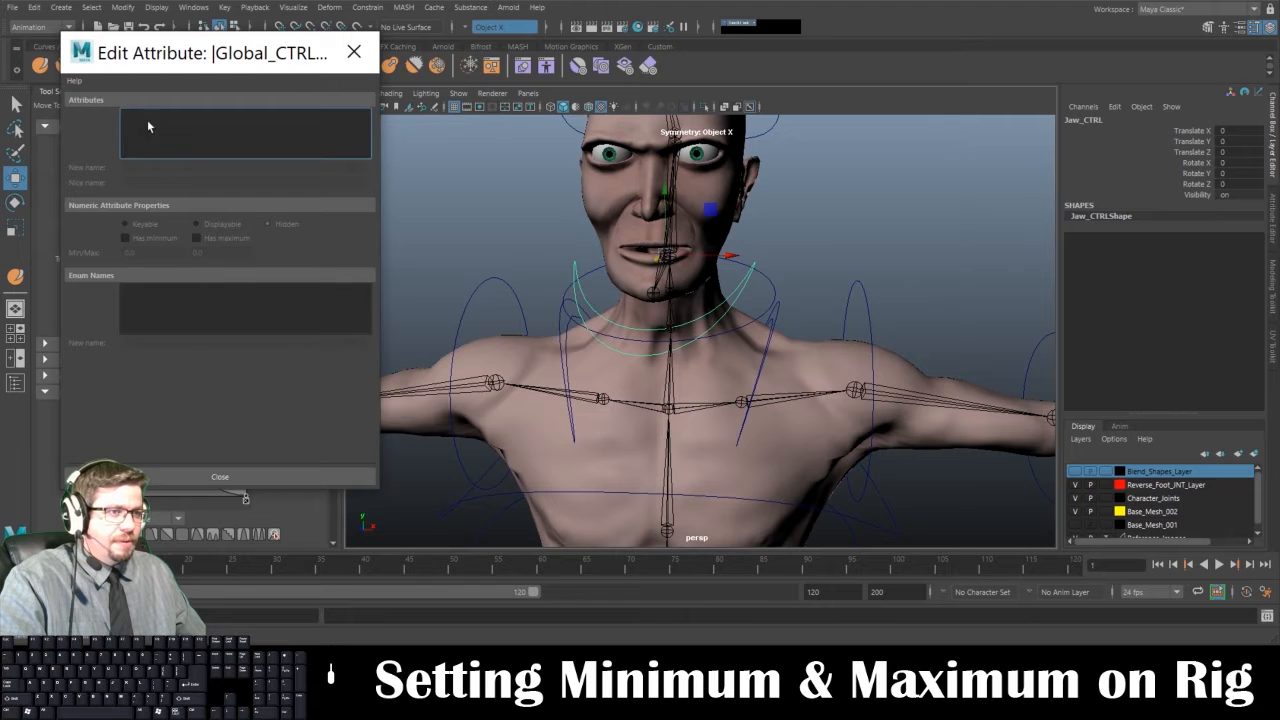
{"action": "left_click", "coordinate": [354, 52]}
{"action": "left_click_drag", "start_coordinate": [837, 251], "coordinate": [883, 300], "text": "alt"}
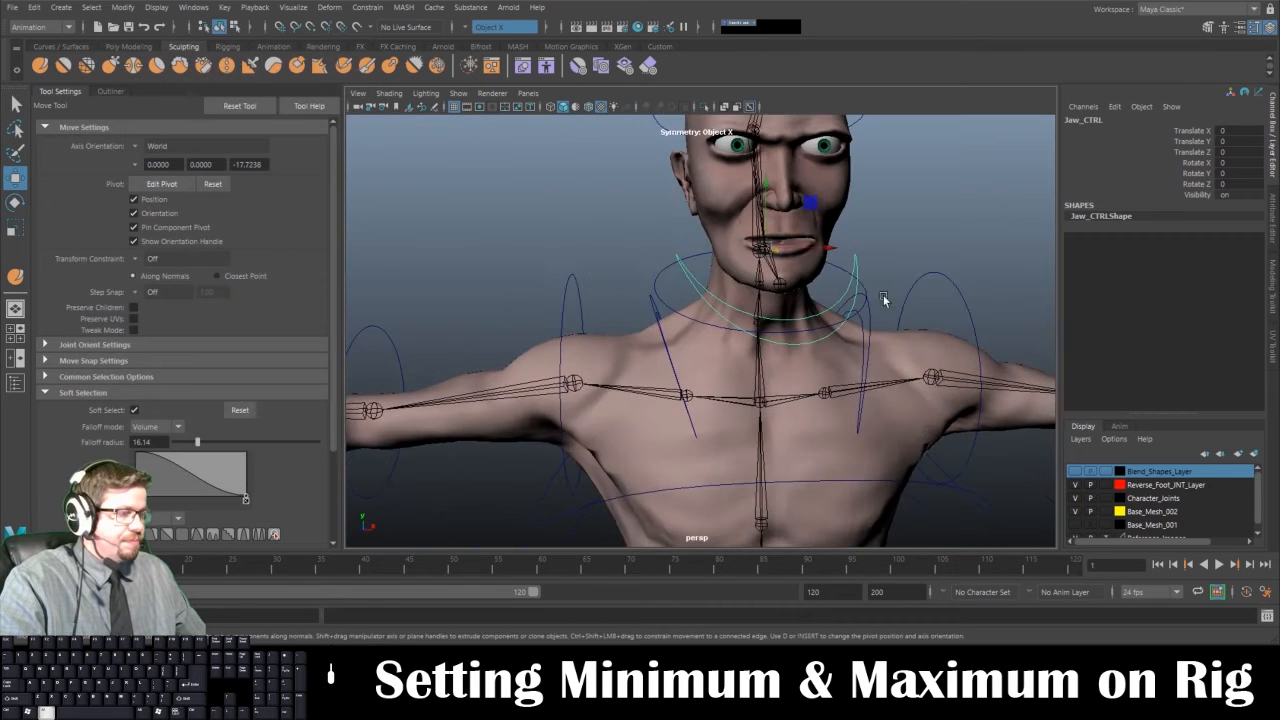
{"action": "right_click_drag", "start_coordinate": [883, 300], "coordinate": [768, 222], "text": "alt"}
{"action": "left_click_drag", "start_coordinate": [757, 237], "coordinate": [694, 240], "text": "alt"}
{"action": "right_click_drag", "start_coordinate": [694, 240], "coordinate": [694, 297], "text": "alt"}
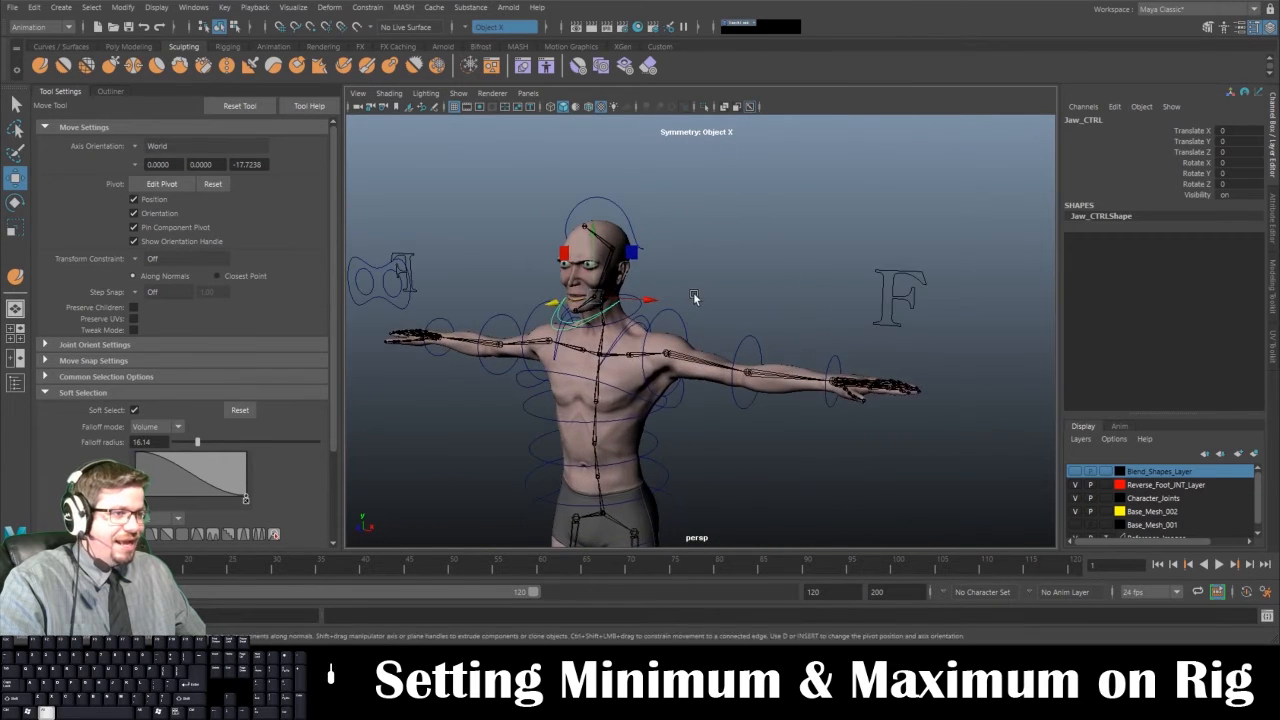
{"action": "left_click_drag", "start_coordinate": [693, 292], "coordinate": [699, 307], "text": "alt"}
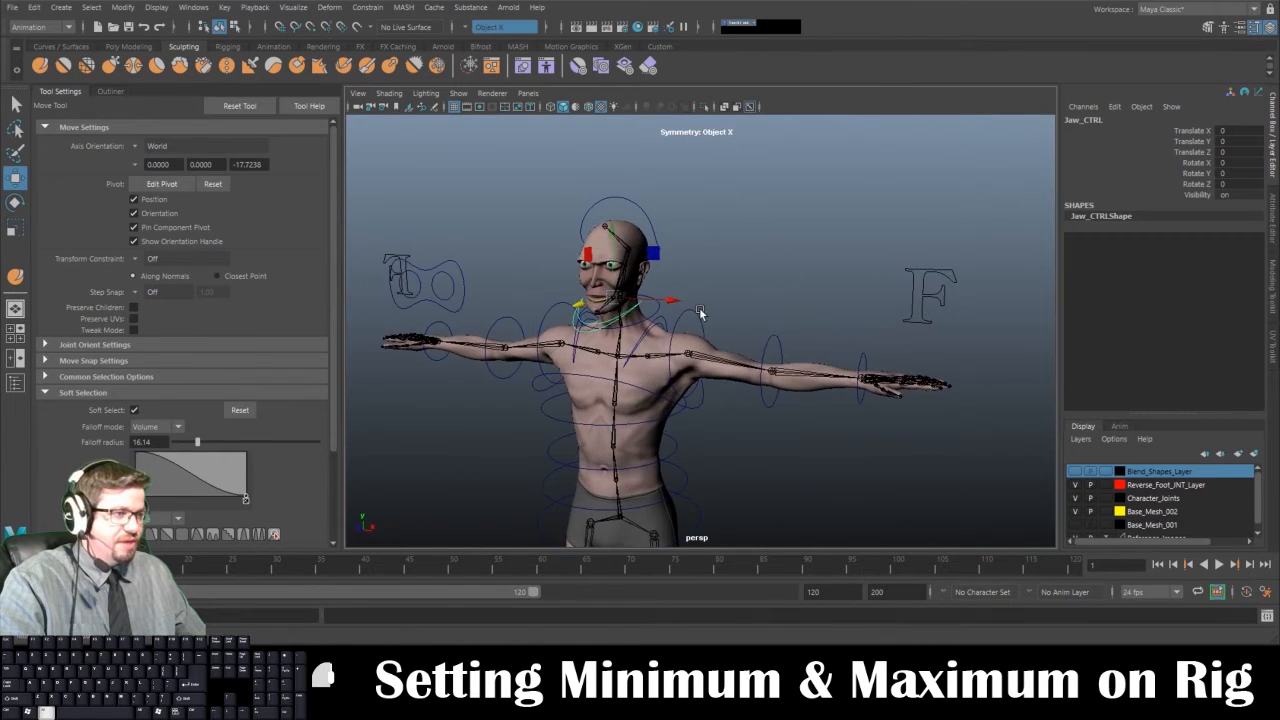
Show the jaw control's transform limit information and expand its translate limits
{"action": "left_click", "coordinate": [1273, 220]}
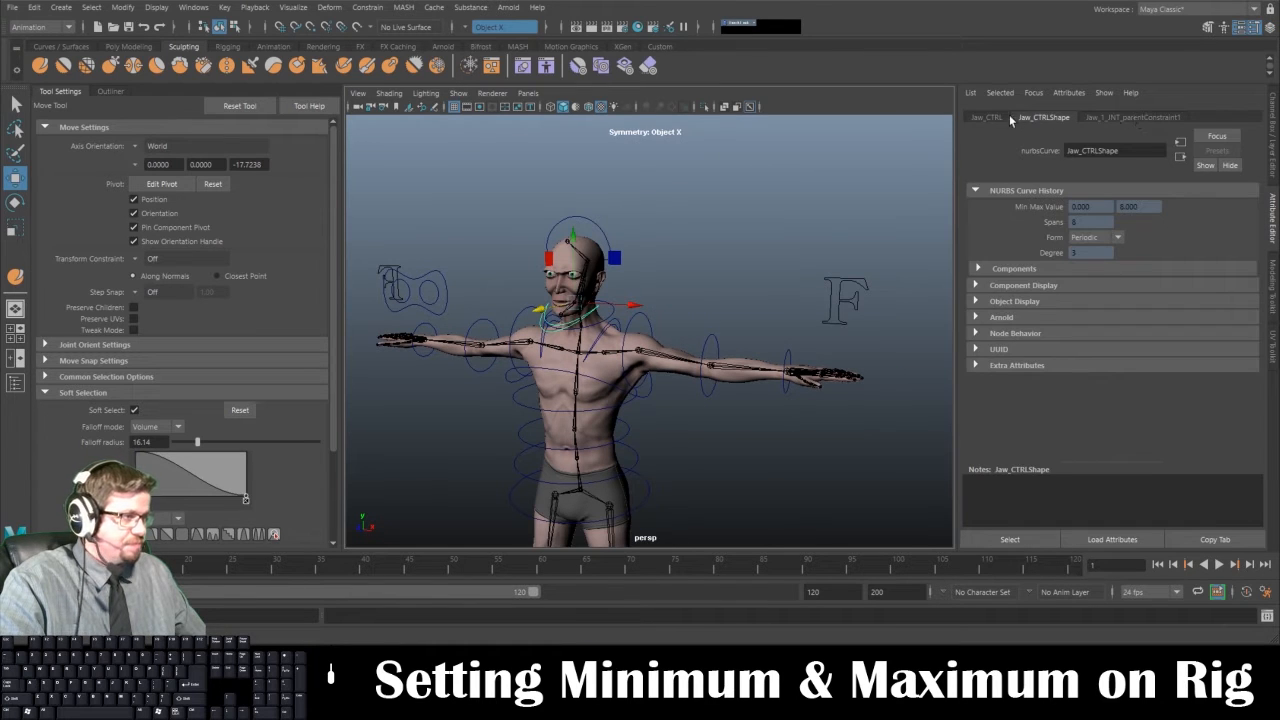
{"action": "left_click", "coordinate": [989, 117]}
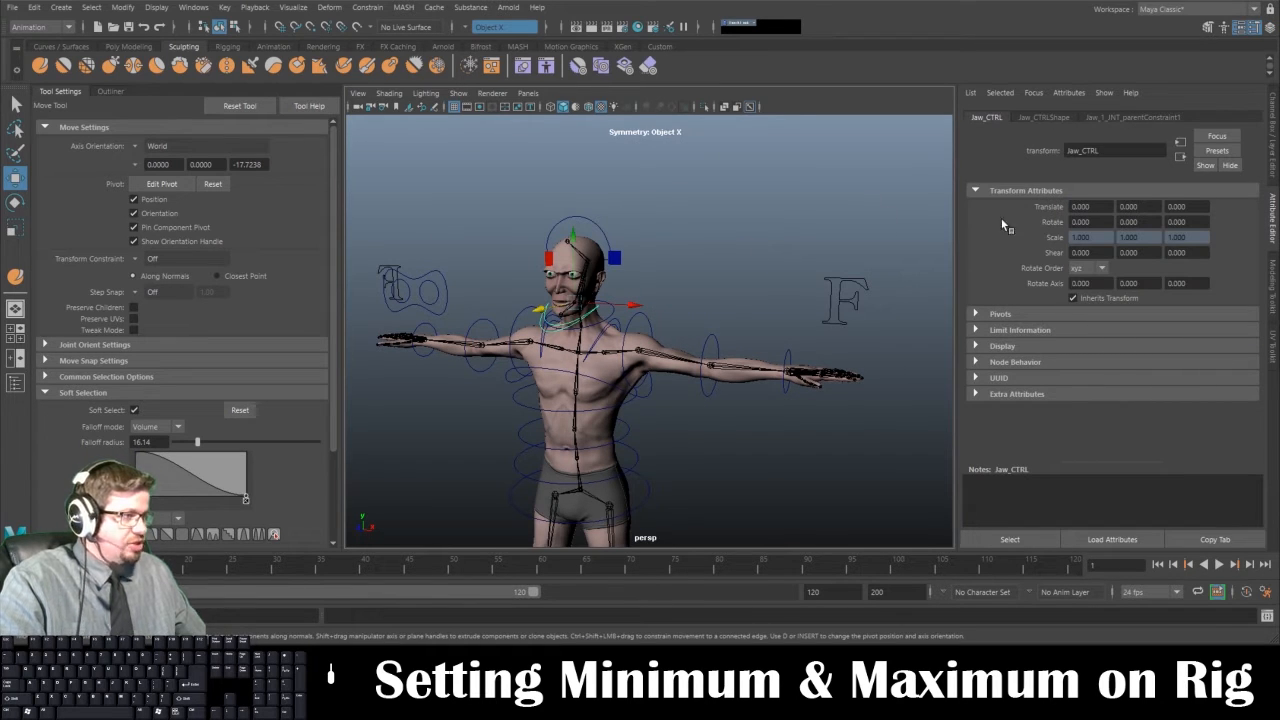
{"action": "right_click_drag", "start_coordinate": [752, 235], "coordinate": [790, 358], "text": "alt"}
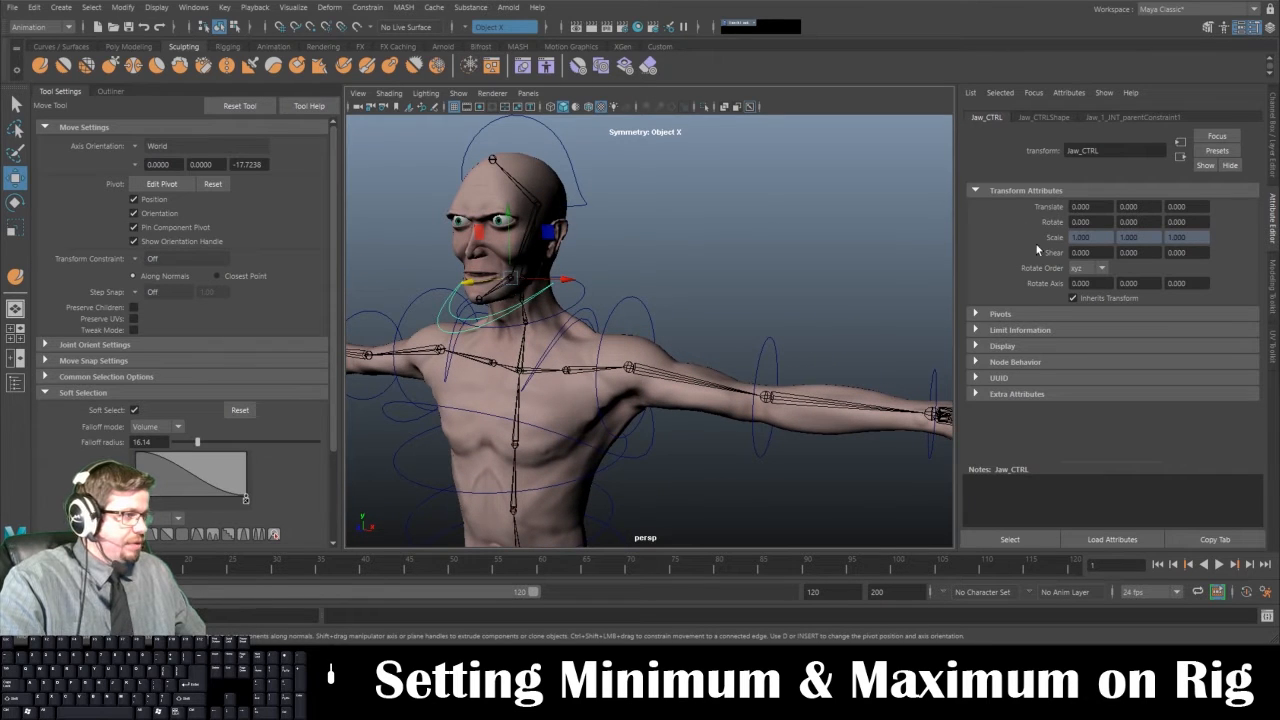
{"action": "left_click", "coordinate": [1040, 332]}
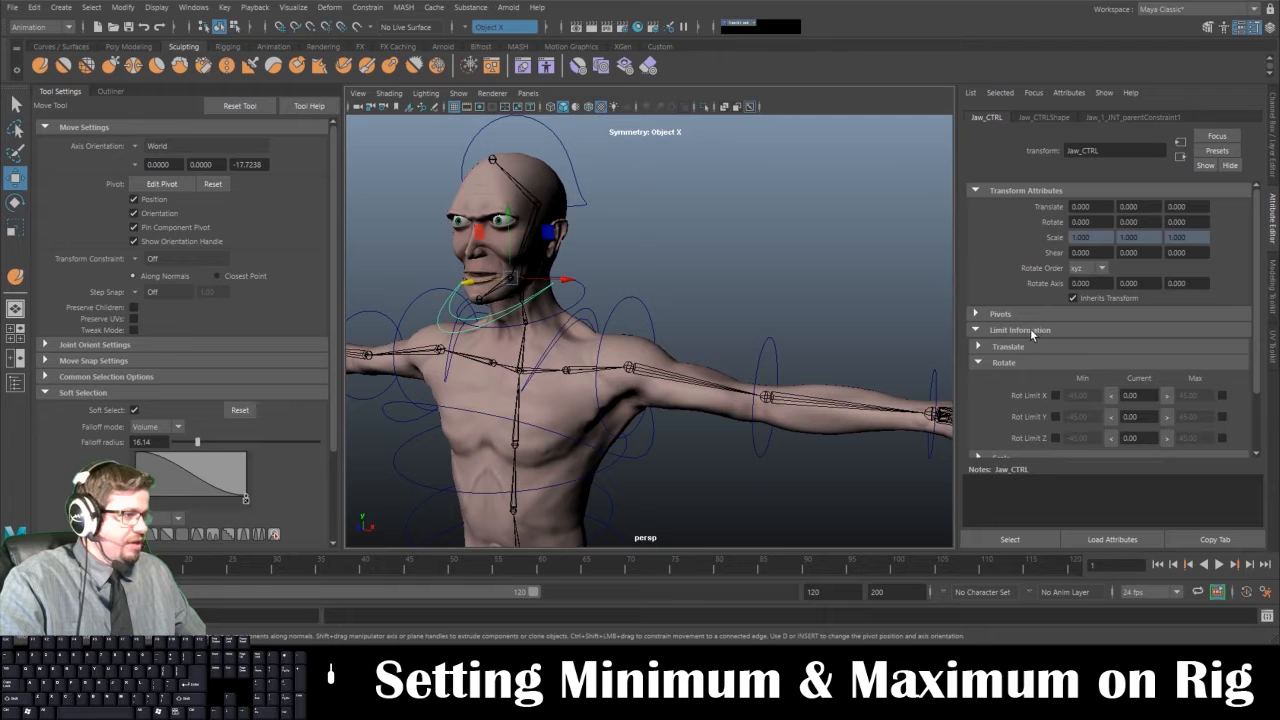
{"action": "left_click", "coordinate": [1025, 344]}
{"action": "scroll", "coordinate": [1040, 335], "scroll_direction": "down", "scroll_amount": 2}
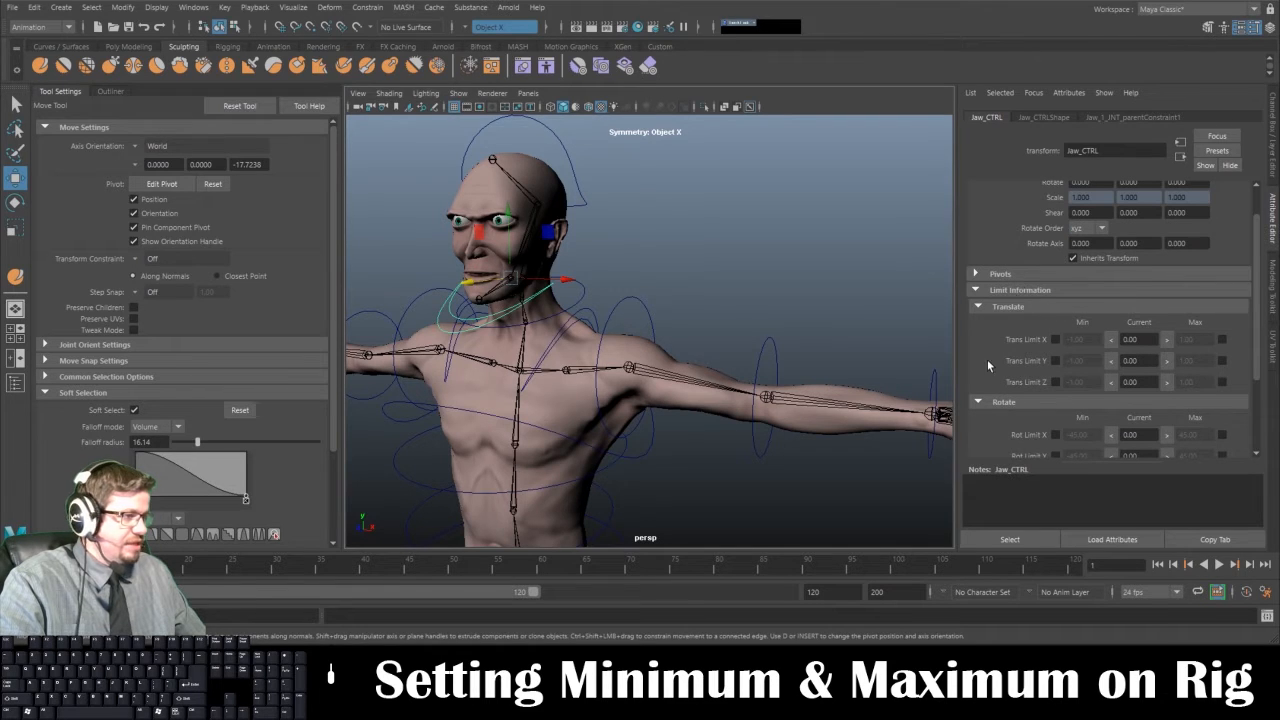
Move the jaw control sideways along X to test its unrestricted travel, and undo the moves
{"action": "left_click_drag", "start_coordinate": [680, 320], "coordinate": [722, 275], "text": "alt"}
{"action": "key", "text": "ctrl+a"}
{"action": "key", "text": "ctrl+z"}
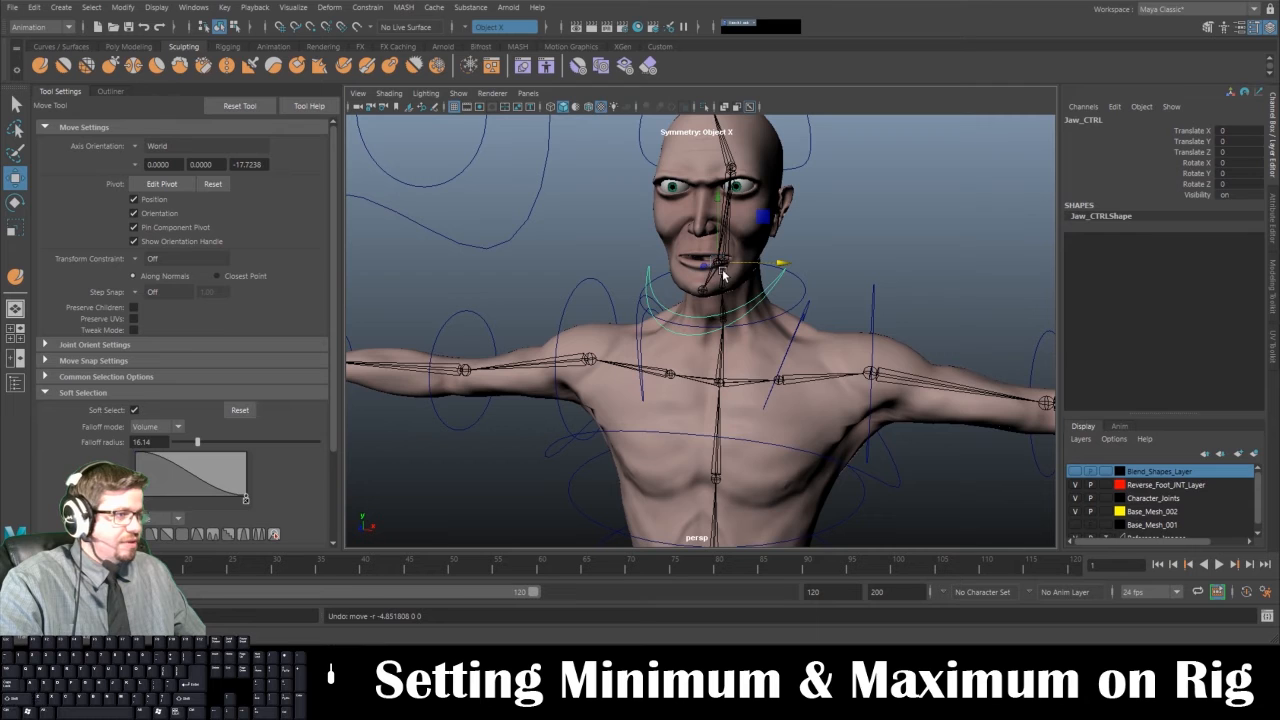
{"action": "left_click", "coordinate": [1272, 232]}
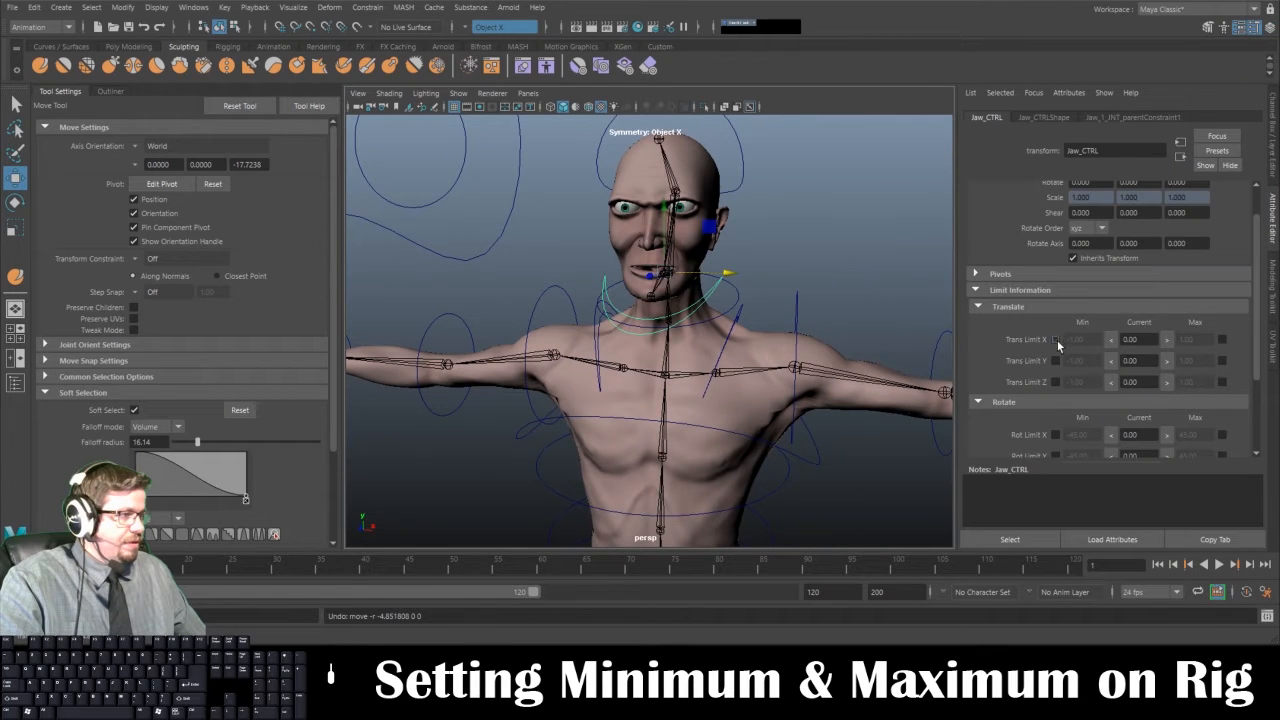
{"action": "left_click_drag", "start_coordinate": [727, 274], "coordinate": [700, 275]}
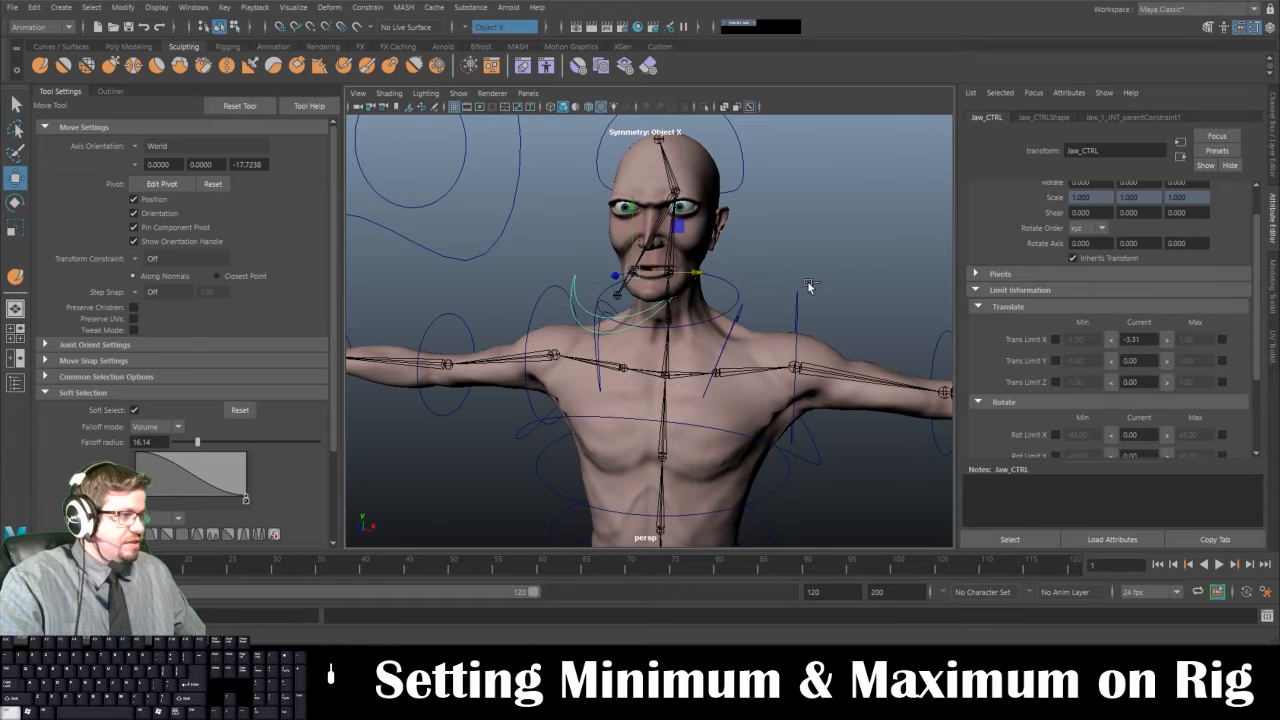
{"action": "key", "text": "ctrl+z"}
Enable both X translation limits on the jaw control, with a minimum of -5 and a maximum of 5
{"action": "left_click", "coordinate": [1056, 340]}
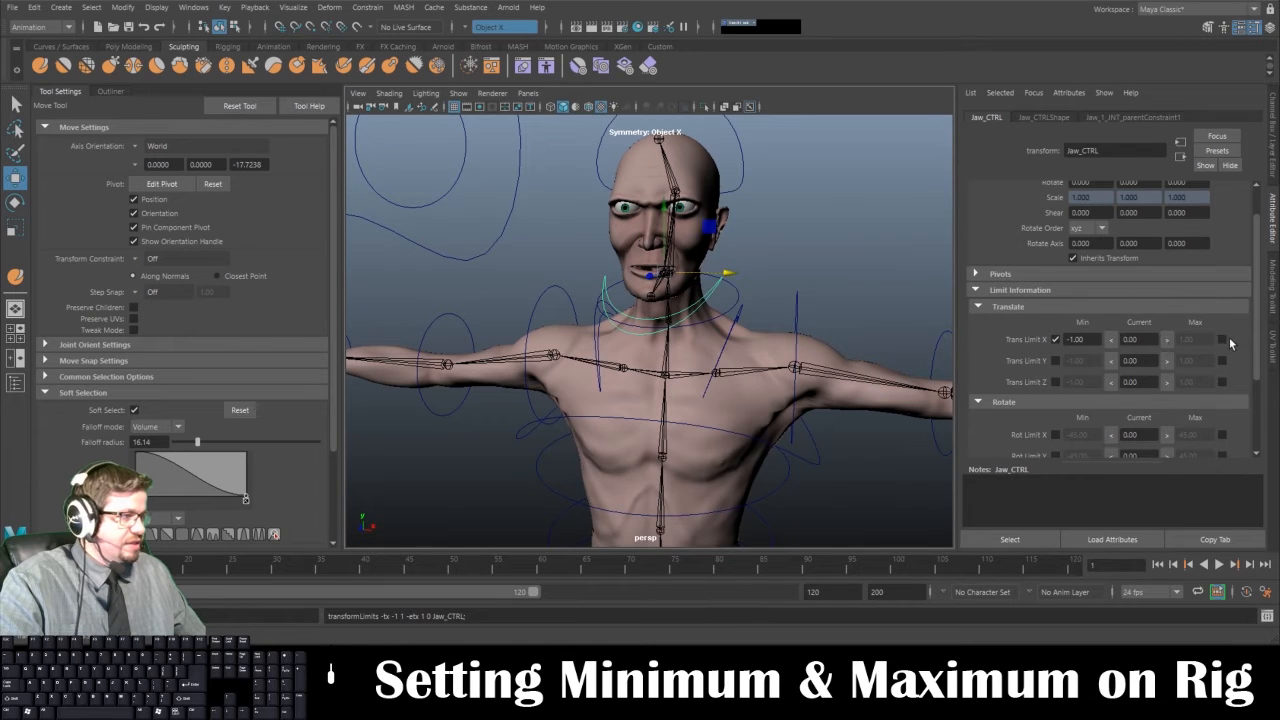
{"action": "left_click", "coordinate": [1080, 339]}
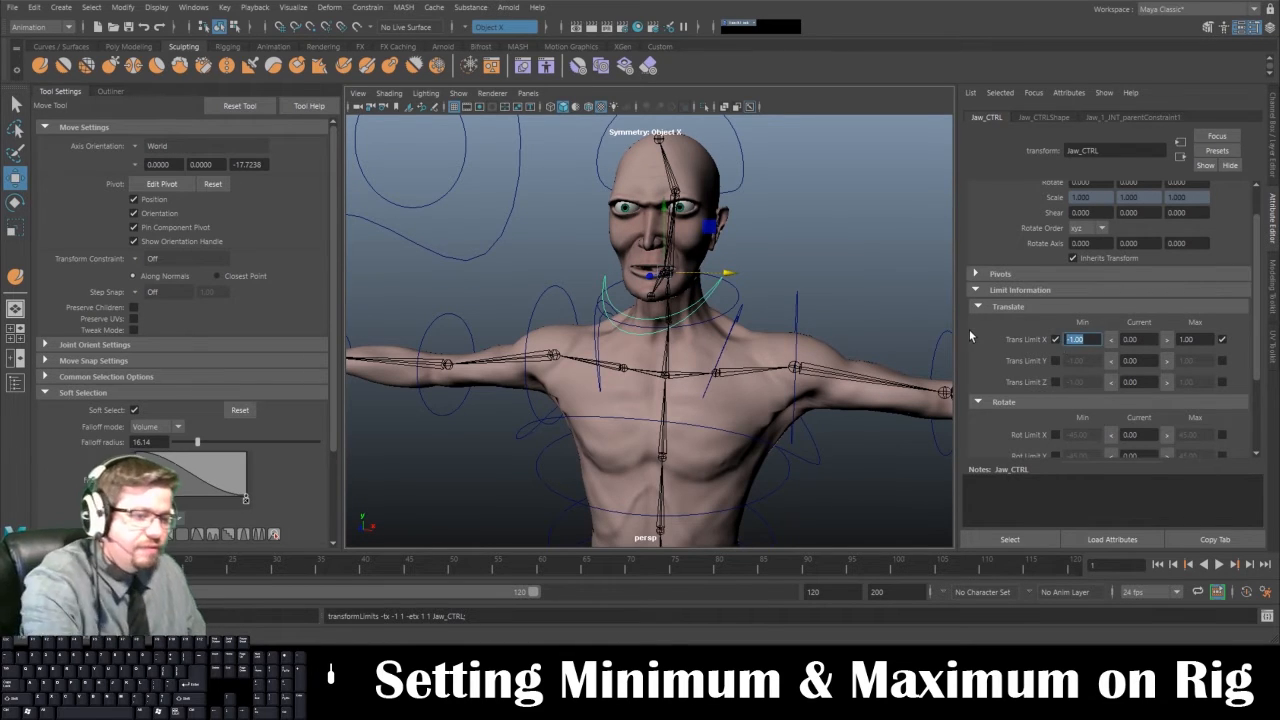
{"action": "key", "text": "Tab"}
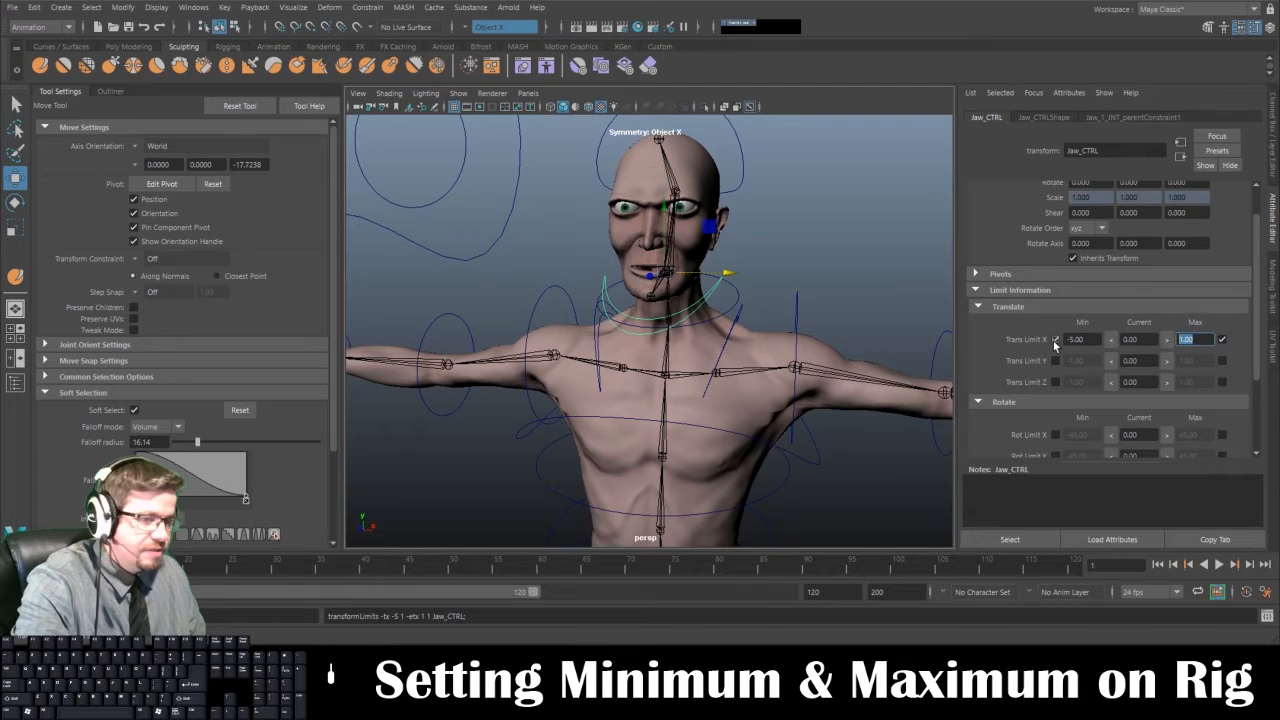
{"action": "type", "text": "5"}
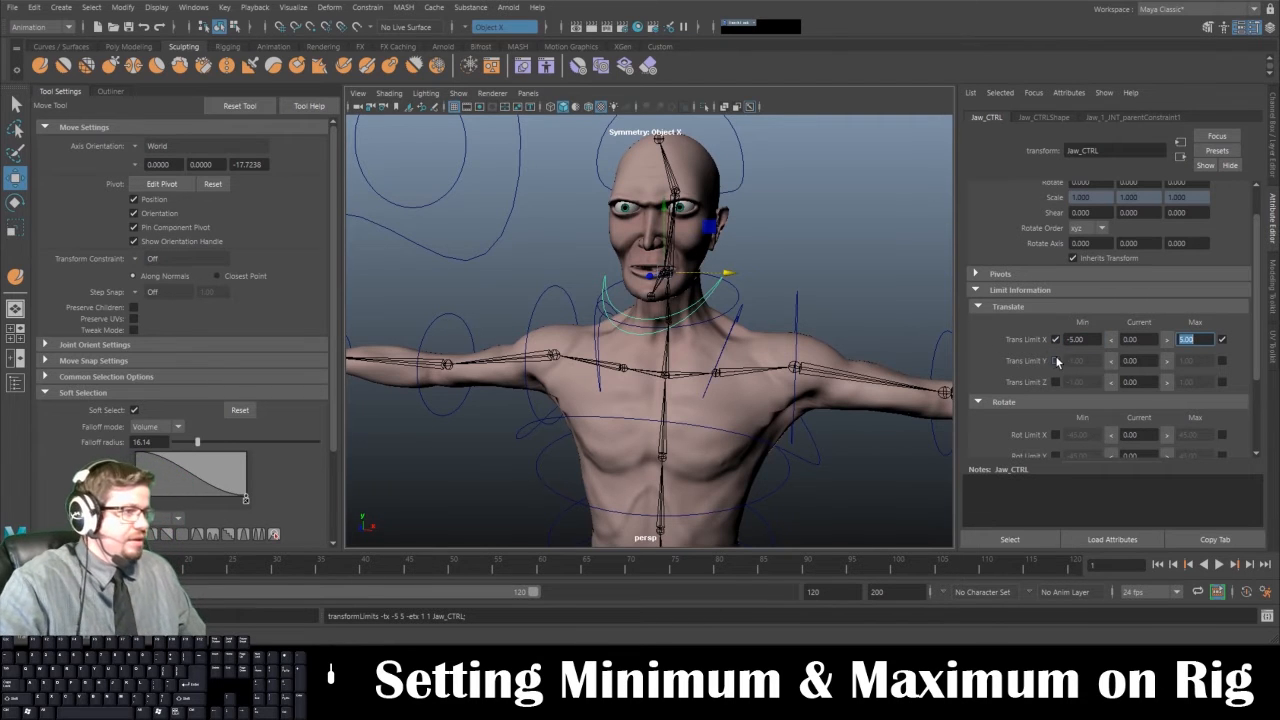
Test the jaw control's vertical movement, undo it, and limit its Y translation to between -5 and 5
{"action": "left_click_drag", "start_coordinate": [668, 208], "coordinate": [672, 152]}
{"action": "key", "text": "ctrl+z"}
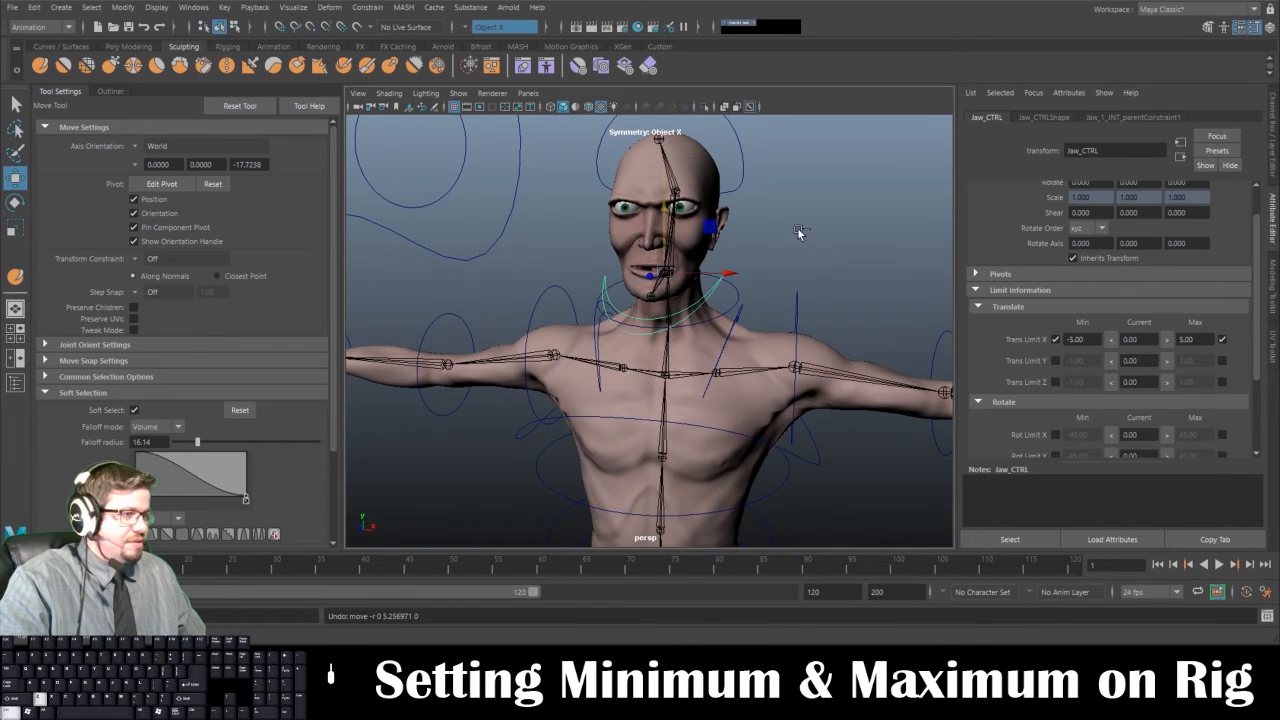
{"action": "left_click", "coordinate": [1055, 360]}
{"action": "left_click", "coordinate": [1221, 361]}
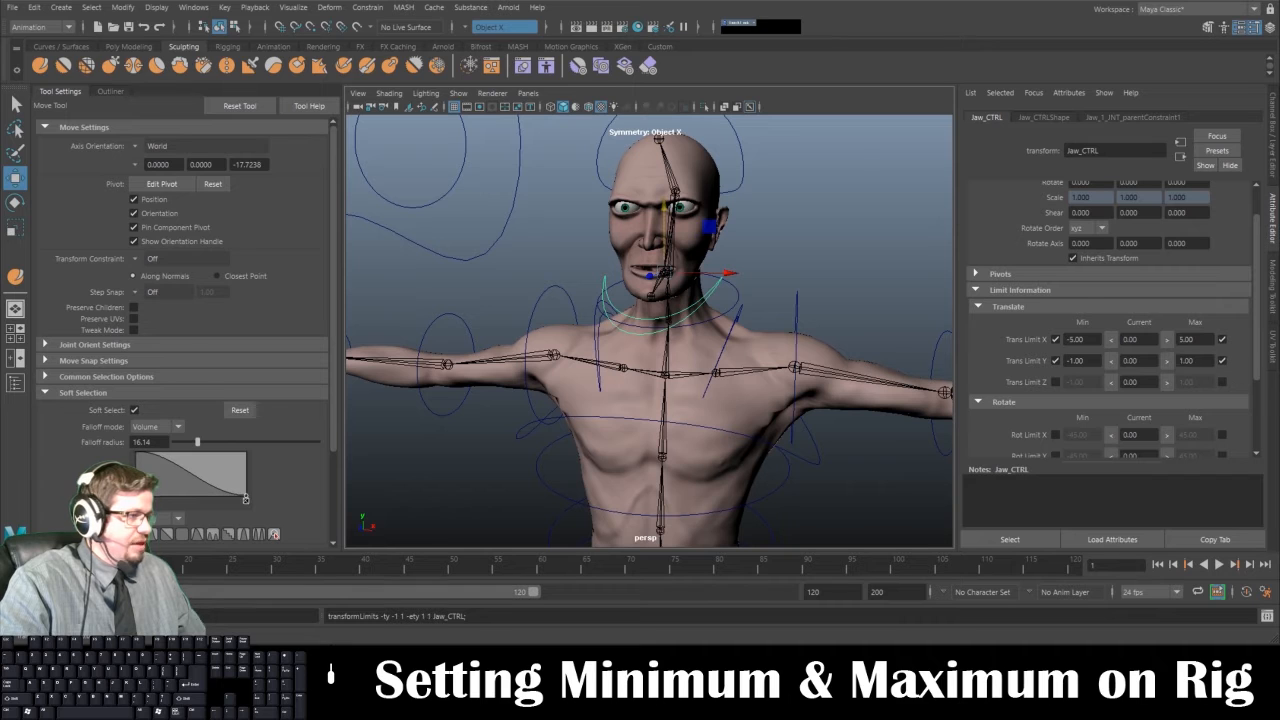
{"action": "double_click", "coordinate": [1075, 360]}
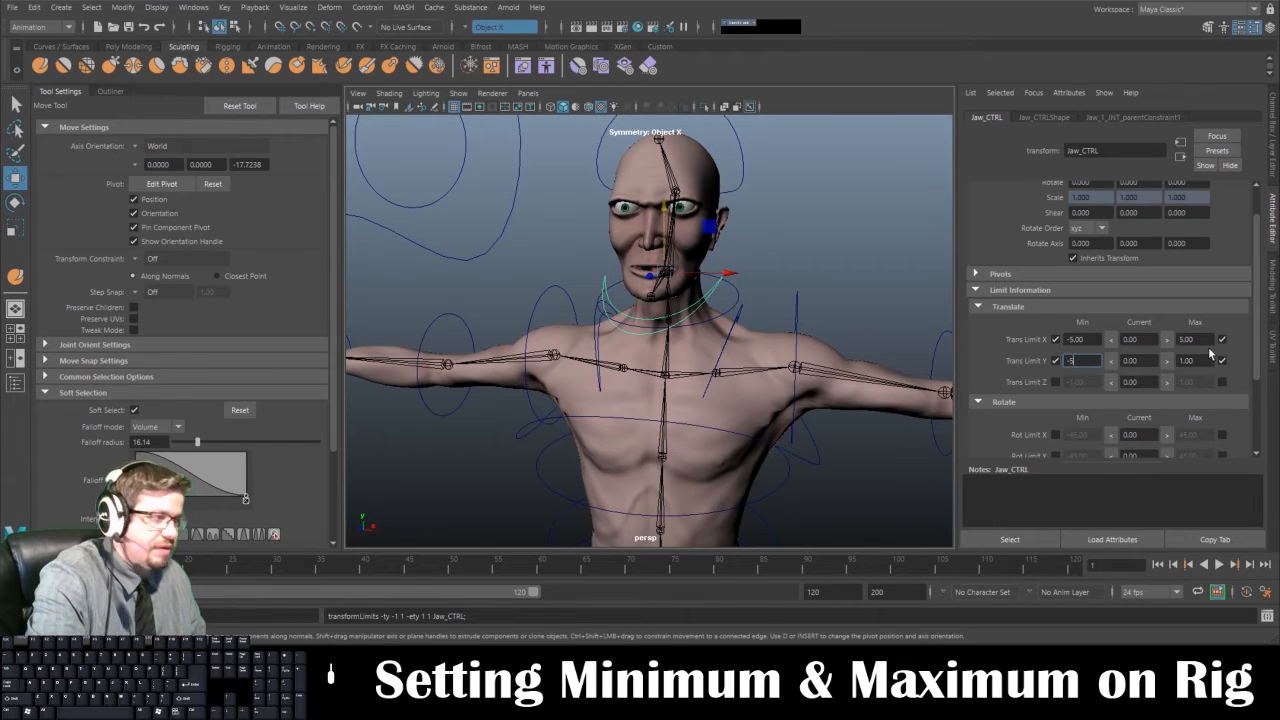
{"action": "type", "text": "-5"}
{"action": "double_click", "coordinate": [1185, 360]}
{"action": "type", "text": "5"}
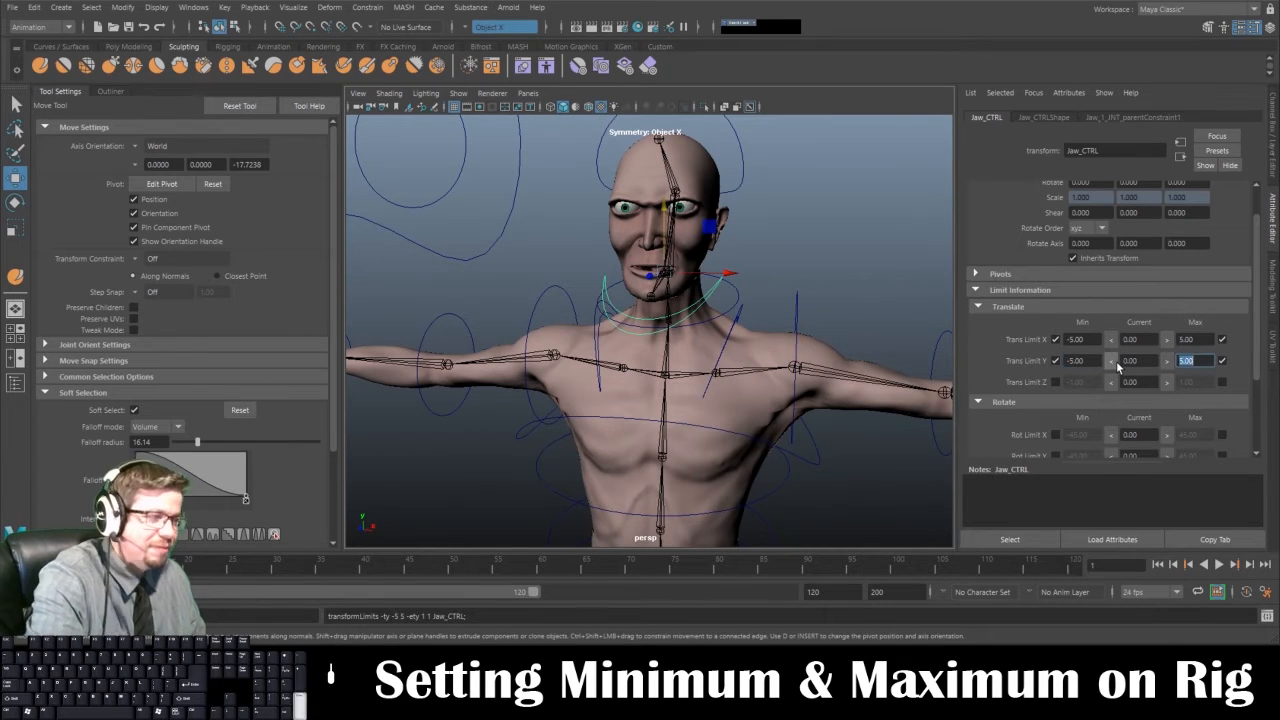
{"action": "key", "text": "Return"}
Enable both Z translation limits on the jaw control, with a minimum of -5 and a maximum of 5
{"action": "left_click", "coordinate": [1055, 382]}
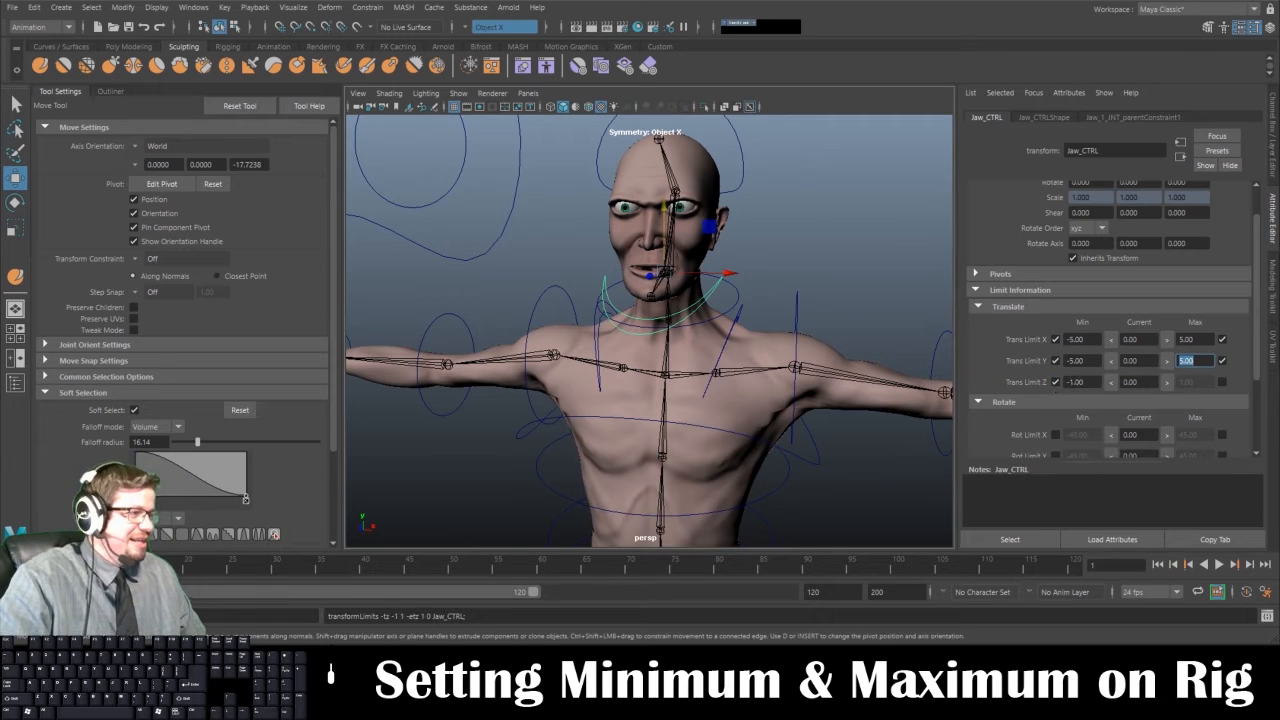
{"action": "double_click", "coordinate": [1075, 382]}
{"action": "key", "text": "Return"}
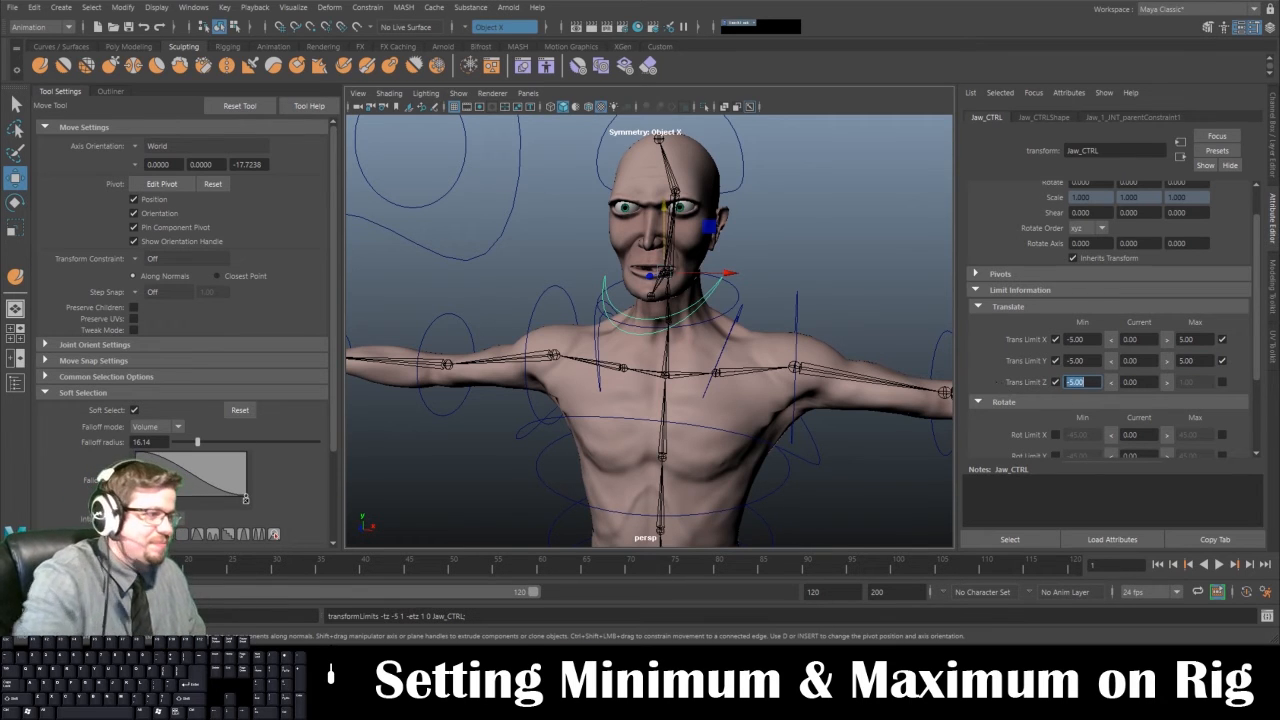
{"action": "left_click", "coordinate": [1222, 382]}
{"action": "double_click", "coordinate": [1185, 382]}
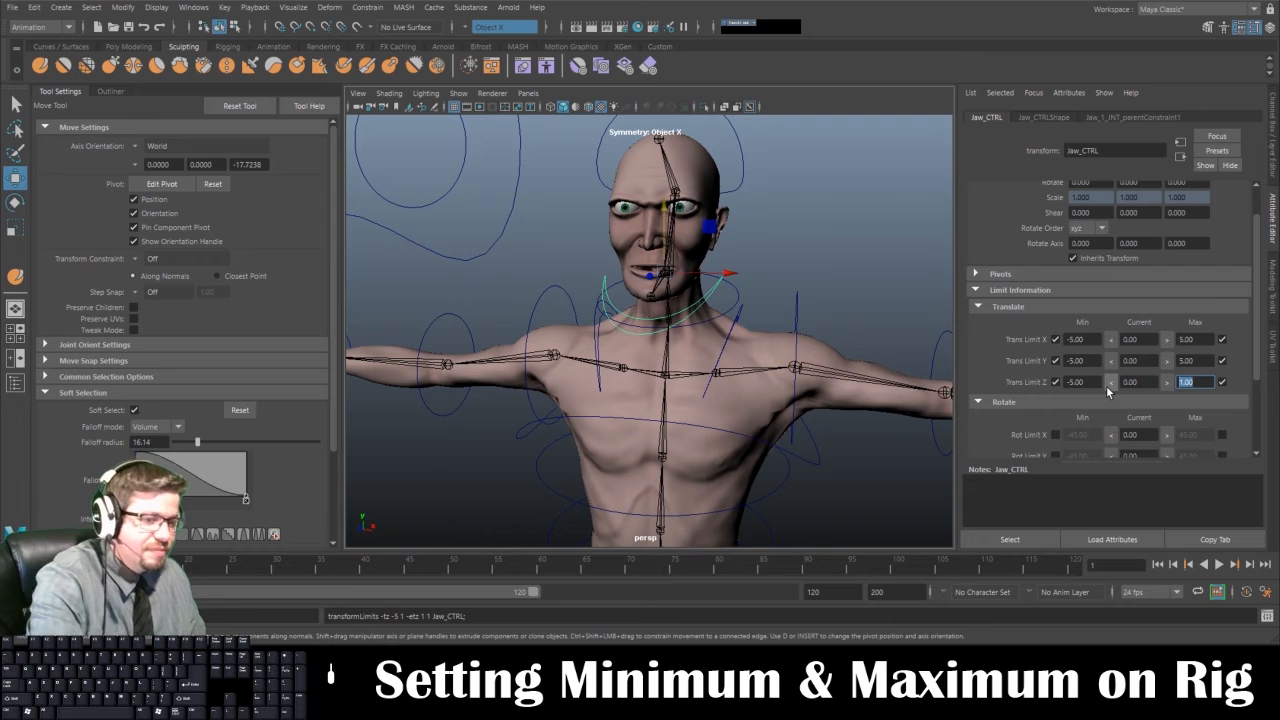
{"action": "type", "text": "5"}
{"action": "key", "text": "Return"}
Rotate the jaw control about X to test how it opens and closes the mouth, and undo the rotation
{"action": "left_click_drag", "start_coordinate": [767, 321], "coordinate": [781, 322], "text": "alt"}
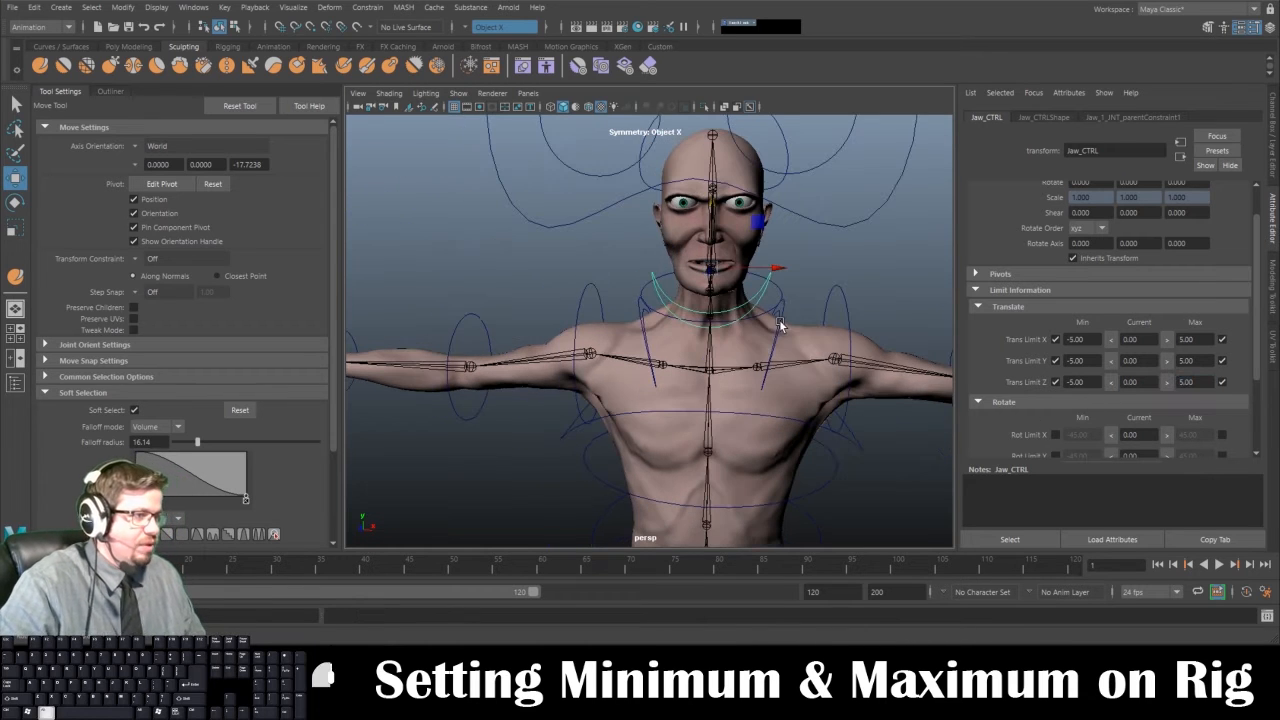
{"action": "key", "text": "e"}
{"action": "left_click_drag", "start_coordinate": [710, 248], "coordinate": [600, 258]}
{"action": "key", "text": "ctrl+z"}
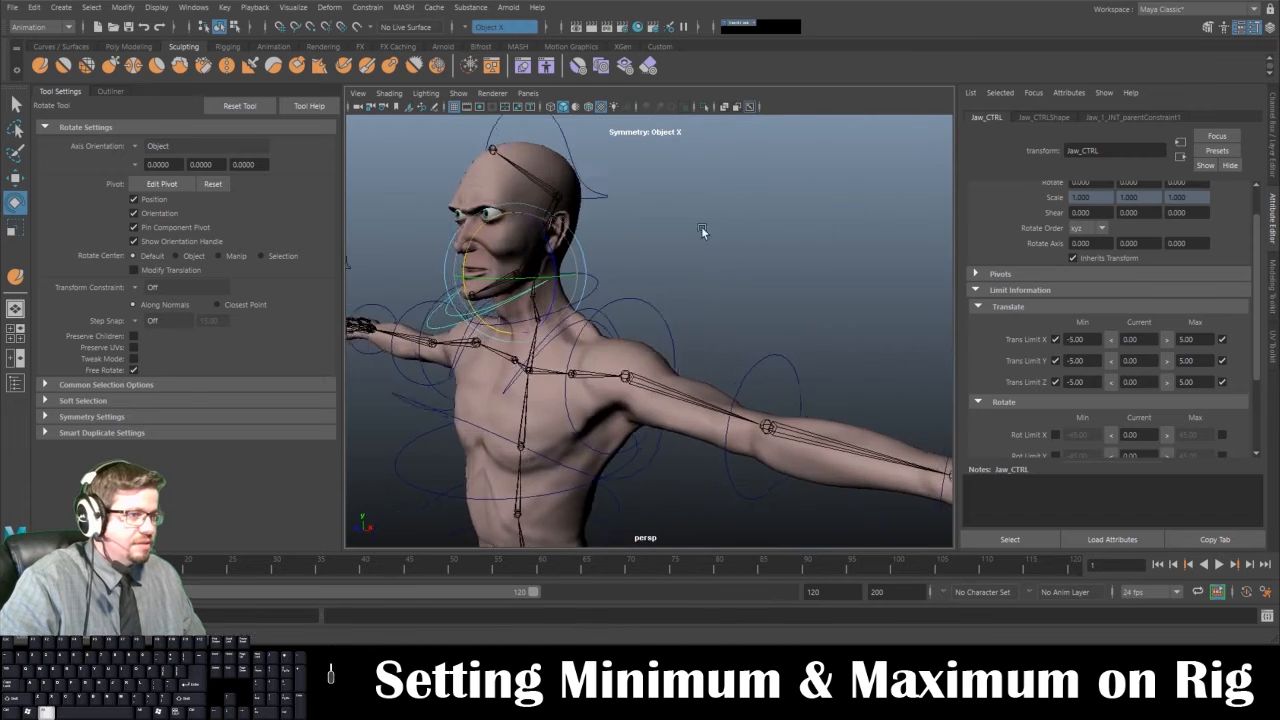
{"action": "right_click_drag", "start_coordinate": [702, 228], "coordinate": [760, 280], "text": "alt"}
{"action": "middle_click_drag", "start_coordinate": [560, 290], "coordinate": [648, 340], "text": "alt"}
{"action": "left_click_drag", "start_coordinate": [648, 340], "coordinate": [580, 272], "text": "alt"}
{"action": "key", "text": "ctrl+z"}
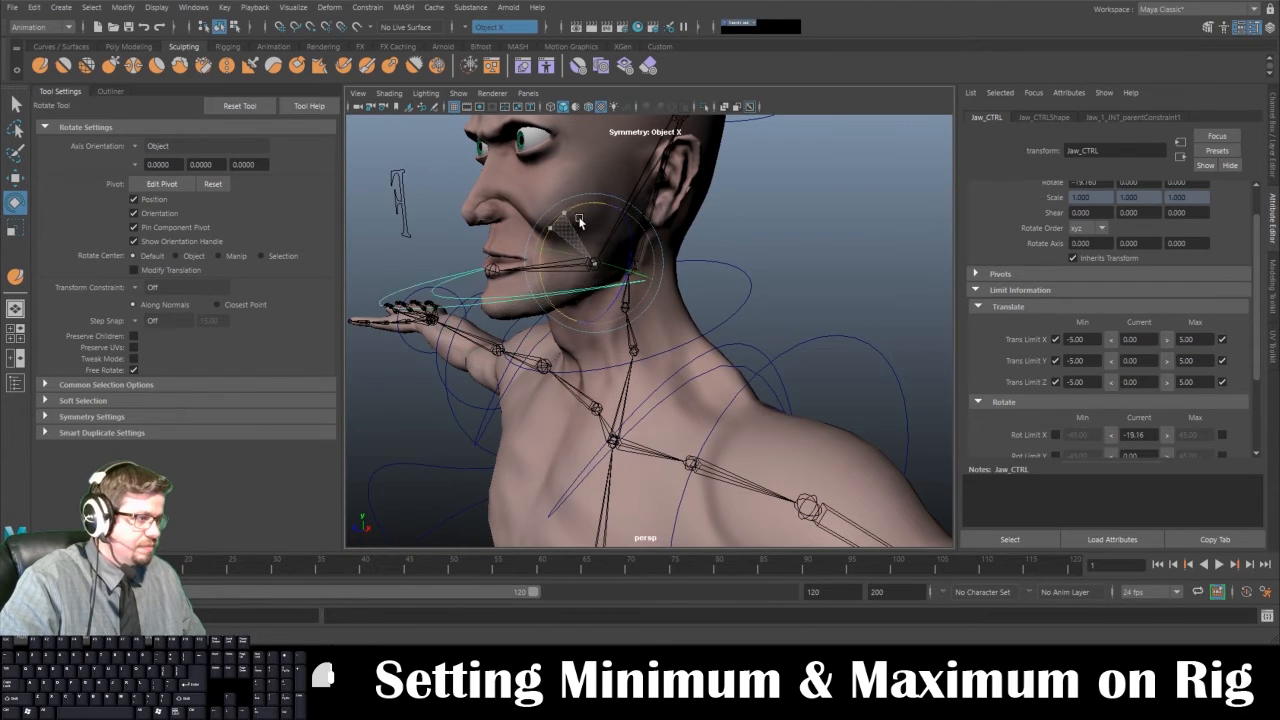
Limit the jaw control's X rotation to between -45 and 45, then test the limit and undo the test rotation
{"action": "left_click", "coordinate": [1055, 434]}
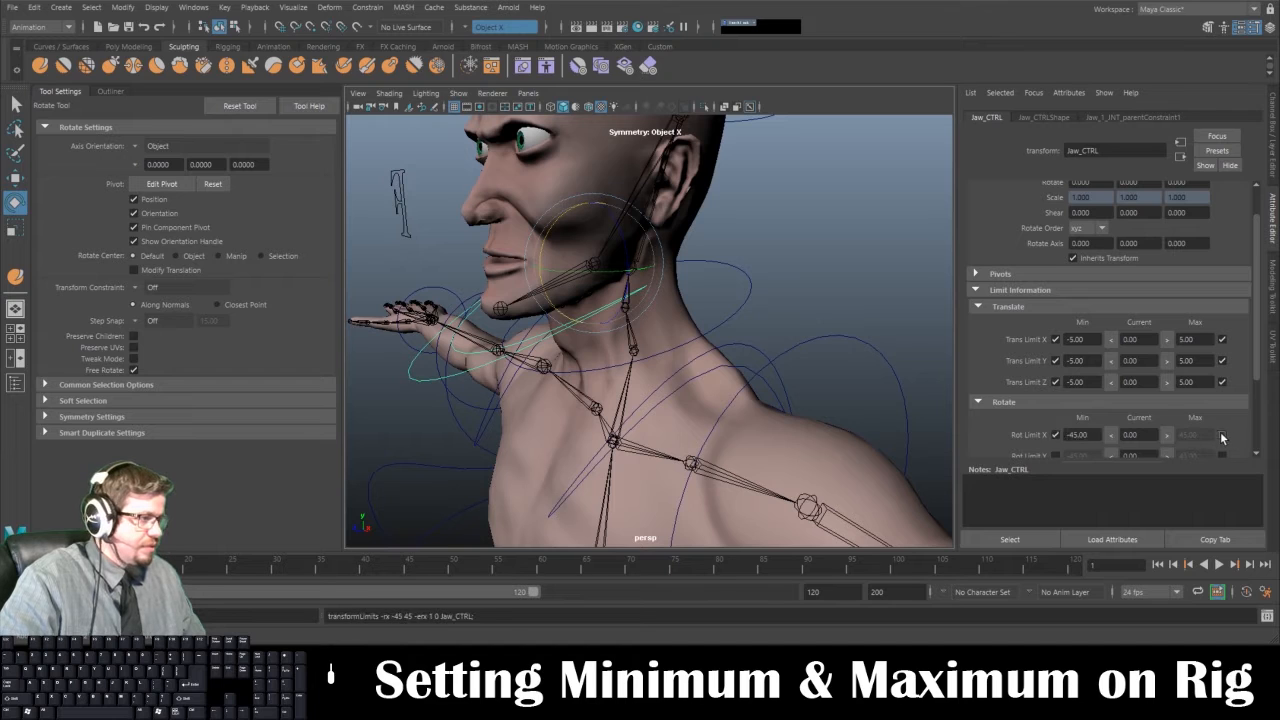
{"action": "left_click", "coordinate": [1221, 435]}
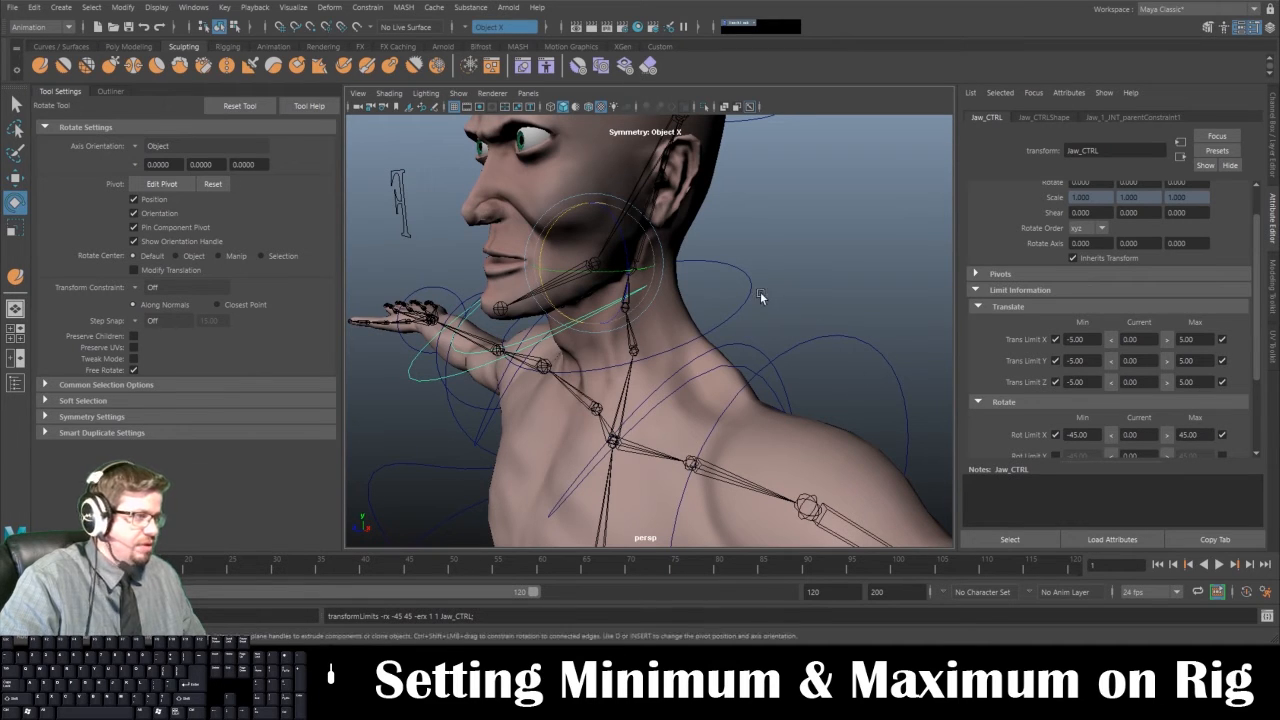
{"action": "left_click_drag", "start_coordinate": [925, 368], "coordinate": [714, 100], "text": "alt"}
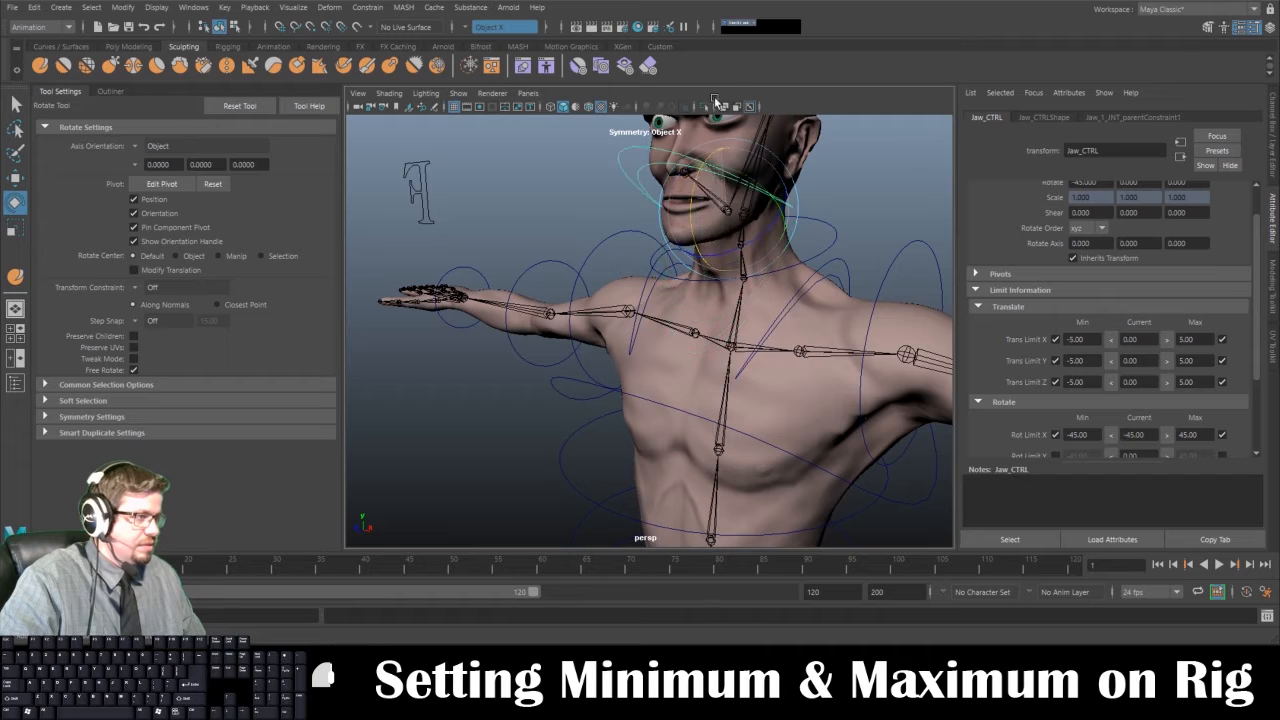
{"action": "key", "text": "ctrl+z"}
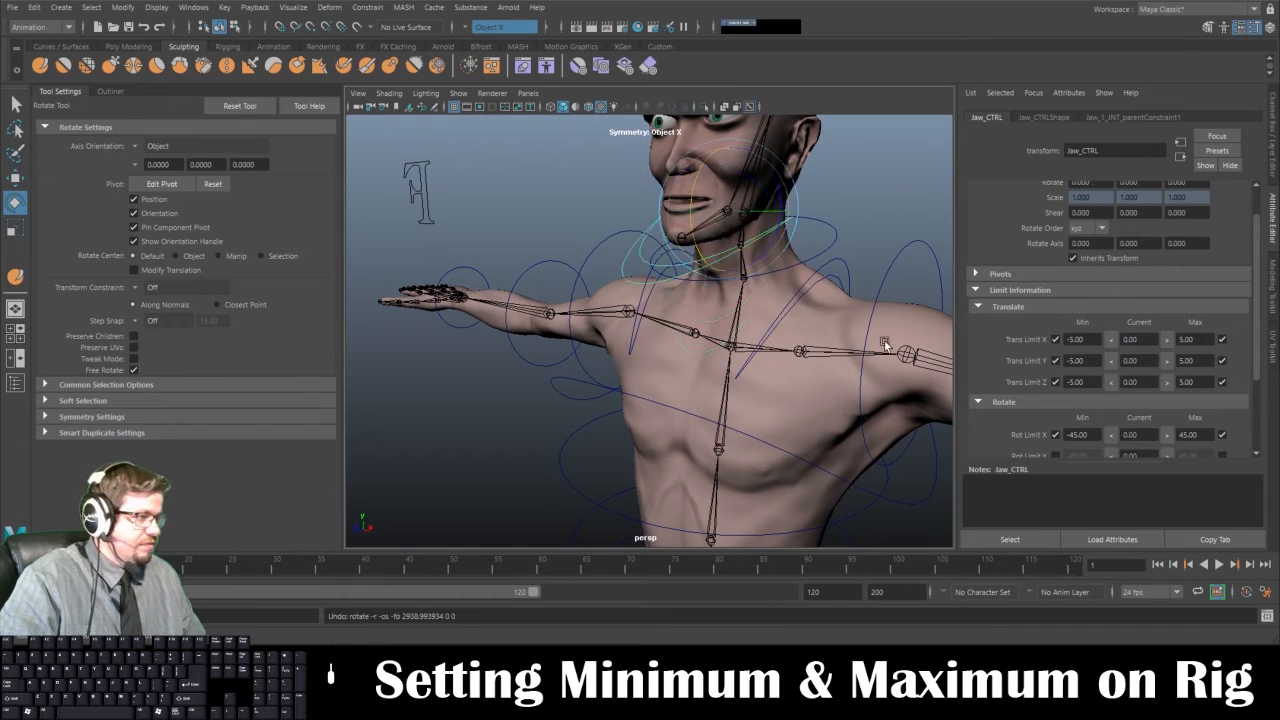
Enable the jaw control's minimum and maximum Y rotation limits at -45 and 45
{"action": "scroll", "coordinate": [1093, 427], "scroll_direction": "down", "scroll_amount": 2}
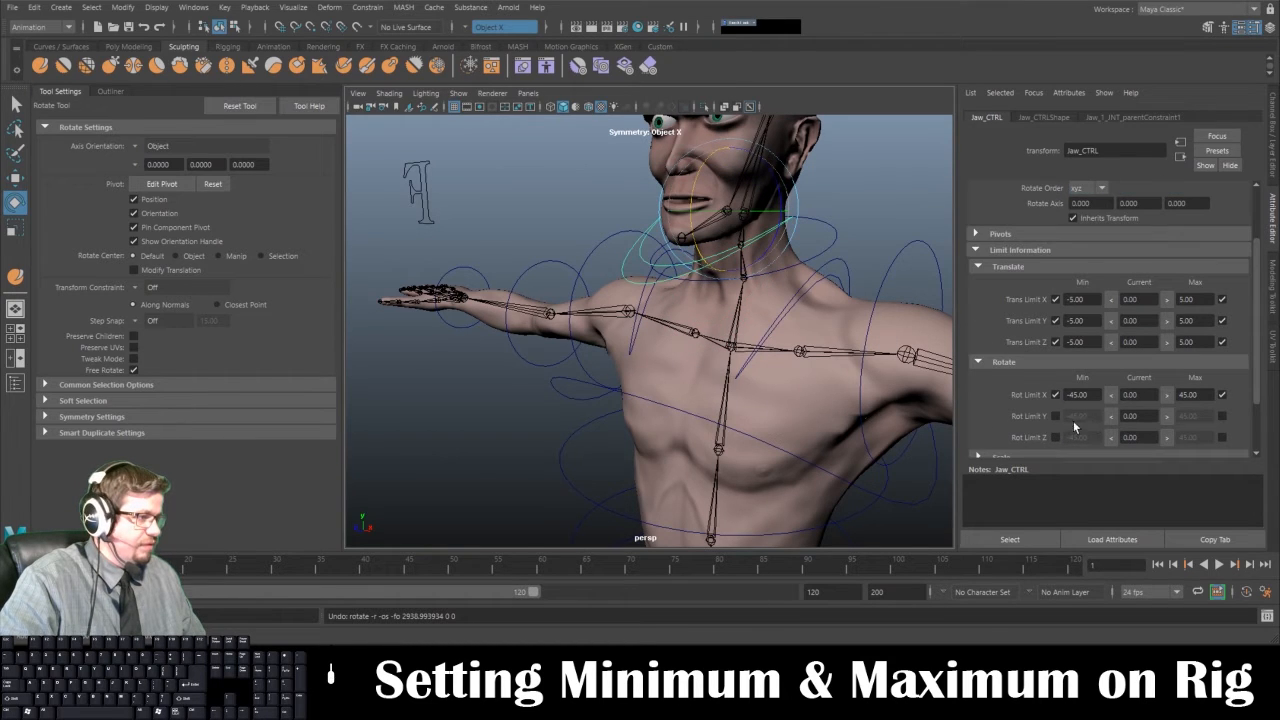
{"action": "left_click", "coordinate": [1055, 415]}
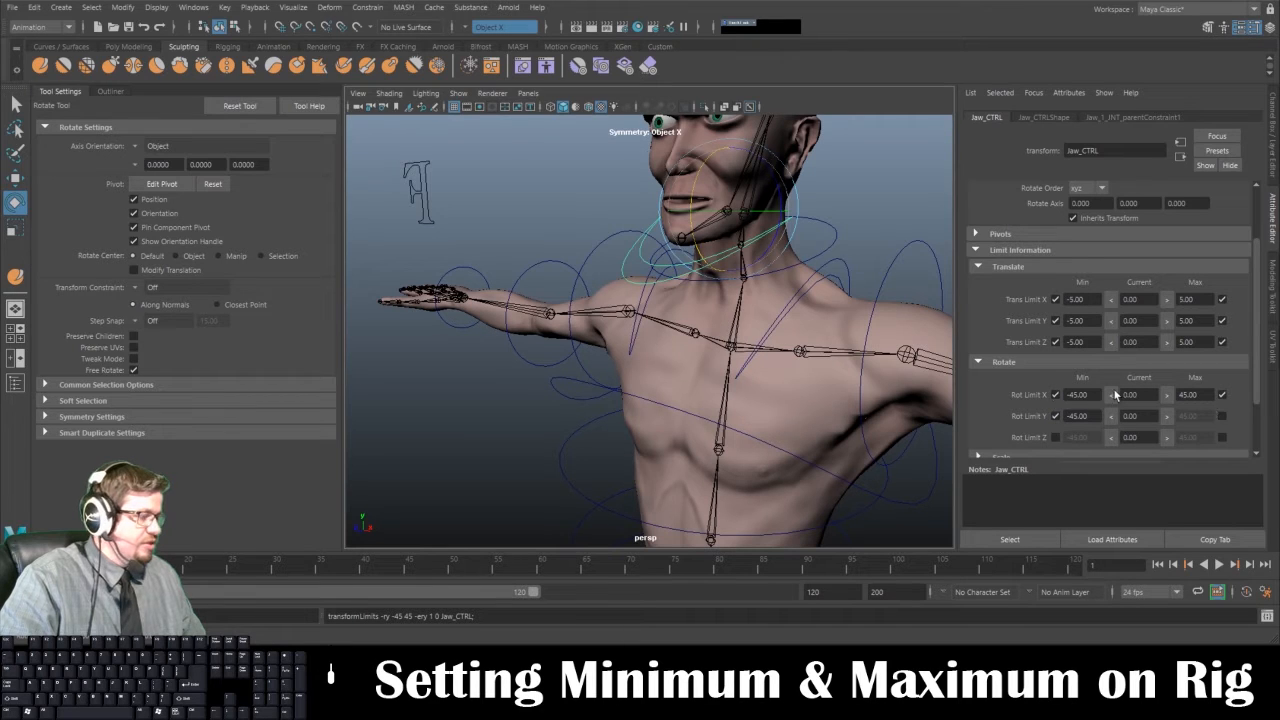
{"action": "left_click", "coordinate": [1221, 415]}
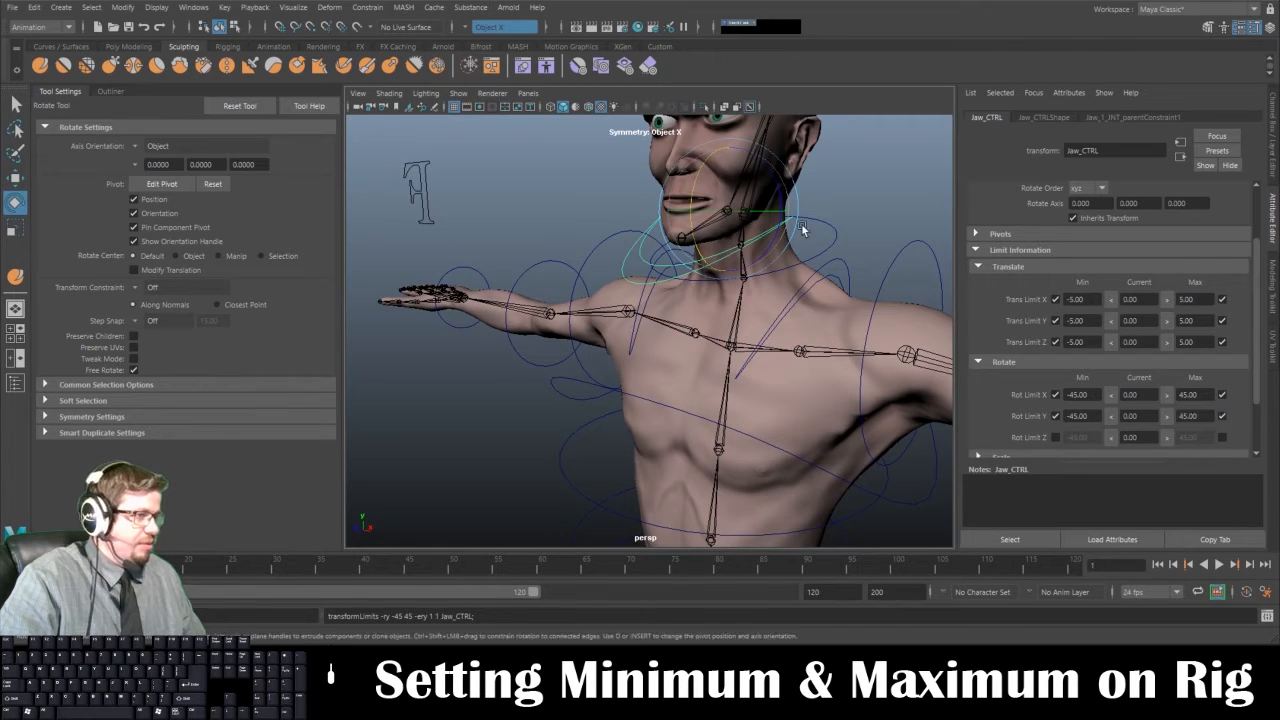
Try rotating the jaw control about Z, undo it, and enable Z rotation limits of -45 and 45
{"action": "left_click_drag", "start_coordinate": [801, 216], "coordinate": [403, 388]}
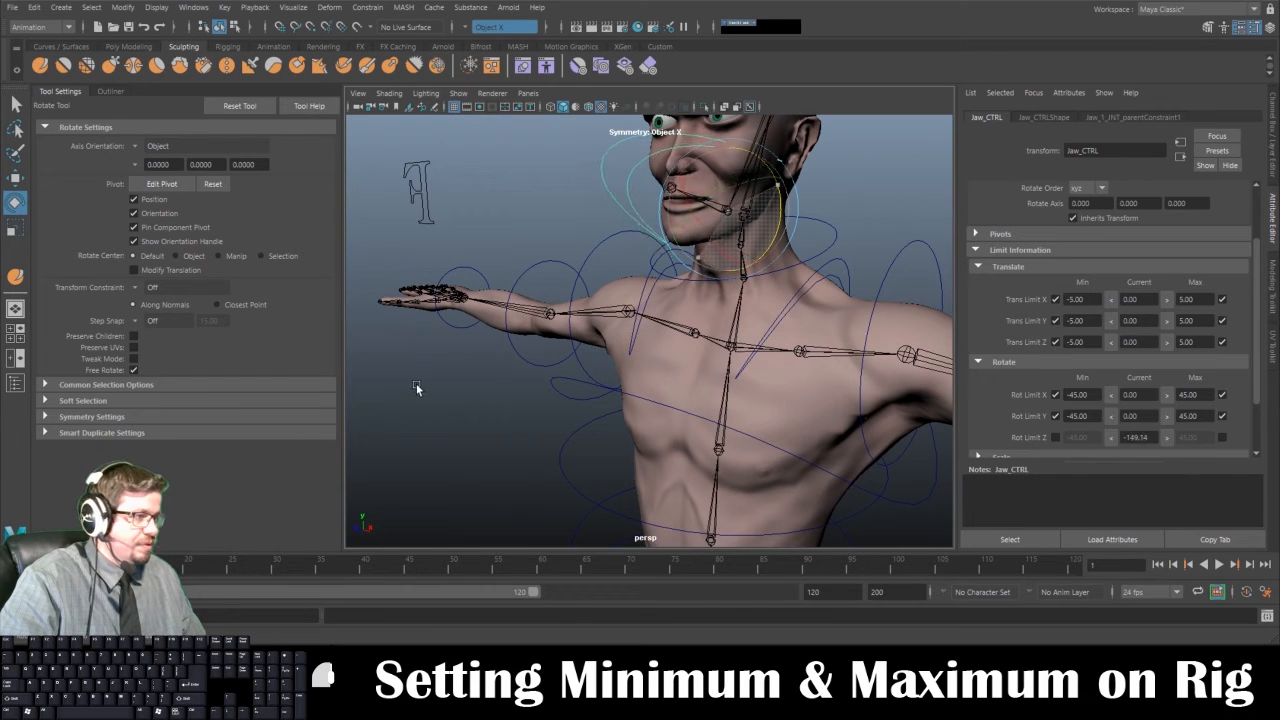
{"action": "key", "text": "ctrl+z"}
{"action": "key", "text": "ctrl+z"}
{"action": "key", "text": "ctrl+z"}
{"action": "key", "text": "ctrl+z"}
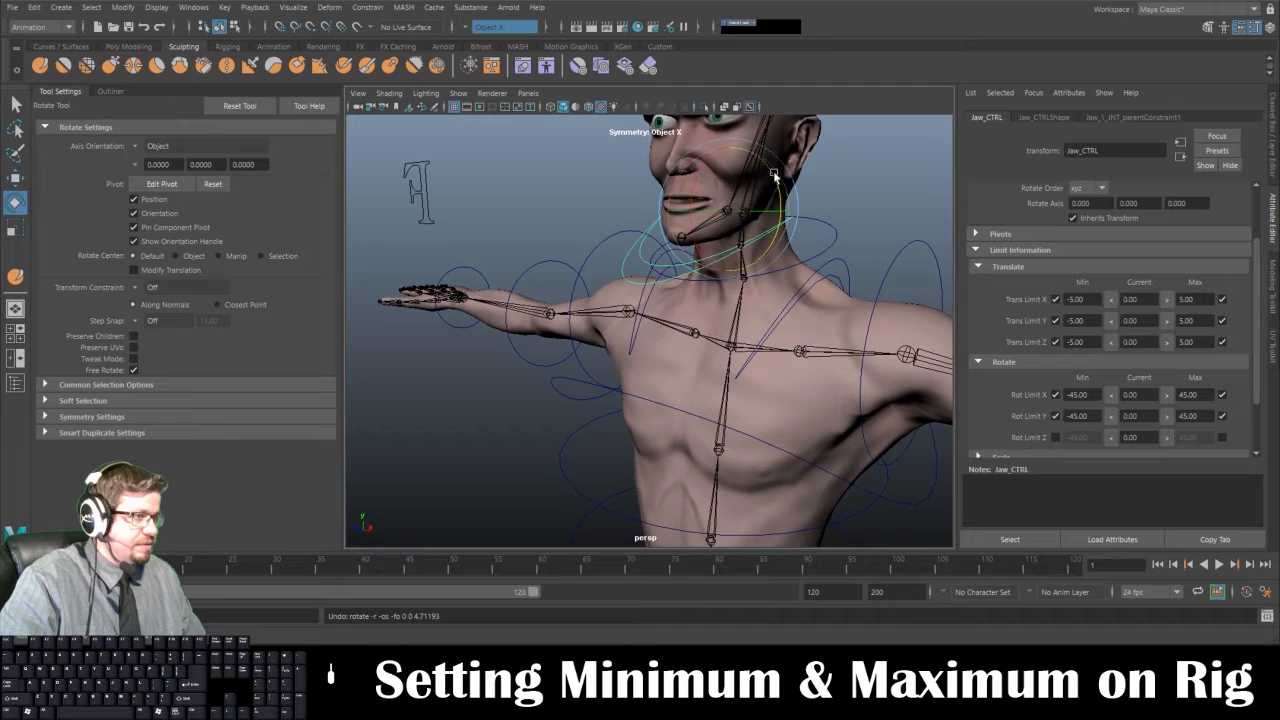
{"action": "left_click", "coordinate": [1056, 437]}
{"action": "left_click", "coordinate": [1222, 437]}
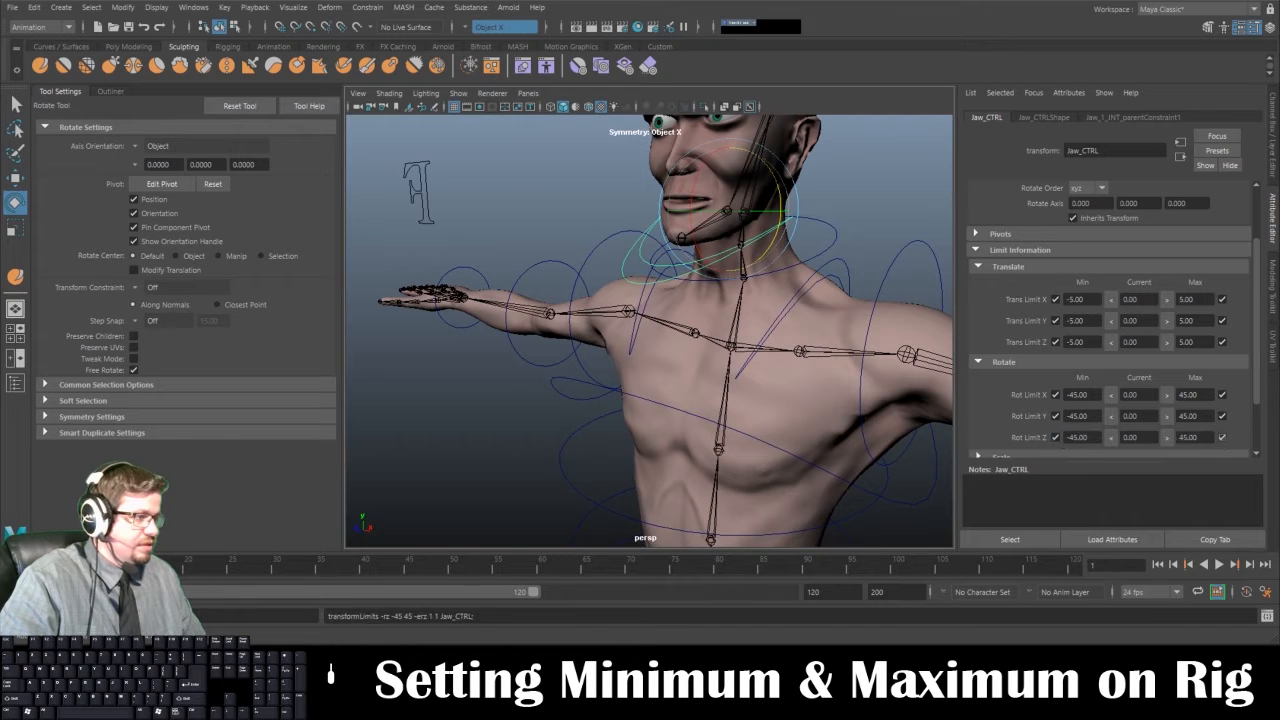
Test the jaw control's Z and Y rotation limits, undo both rotations, and review its limit settings
{"action": "left_click_drag", "start_coordinate": [697, 168], "coordinate": [742, 140]}
{"action": "key", "text": "ctrl+z"}
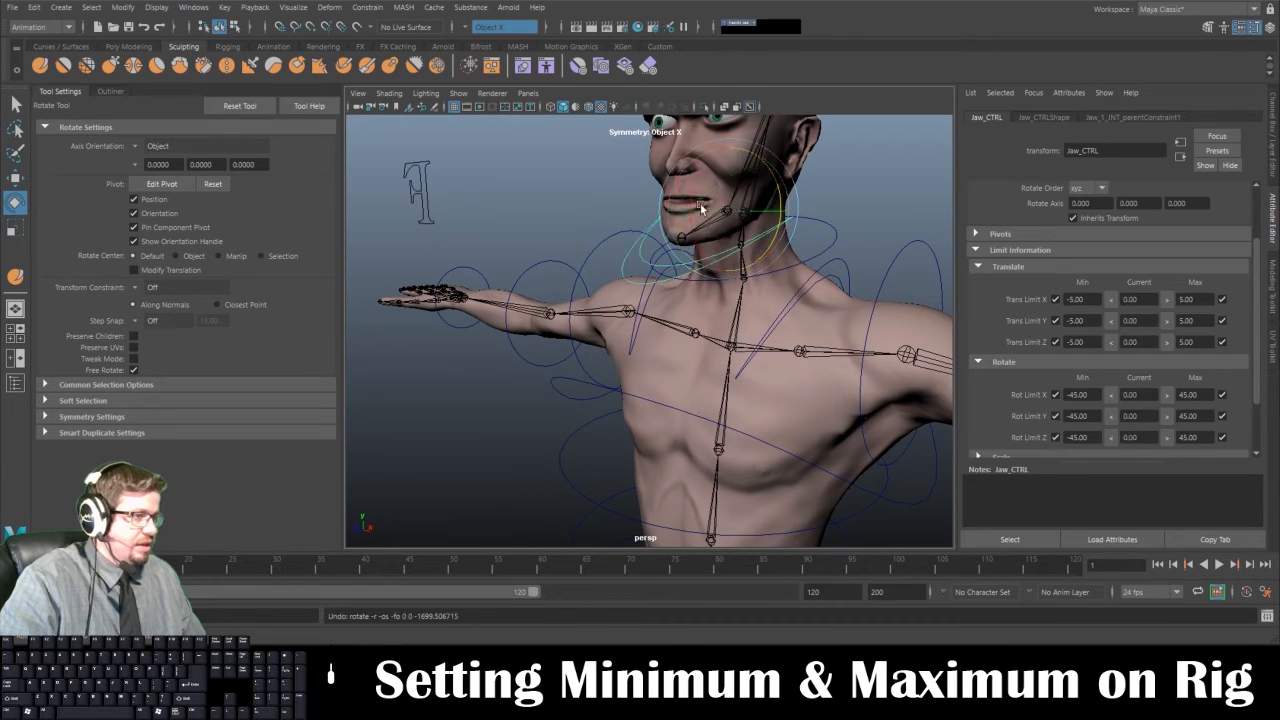
{"action": "left_click_drag", "start_coordinate": [713, 215], "coordinate": [529, 229]}
{"action": "key", "text": "ctrl+z"}
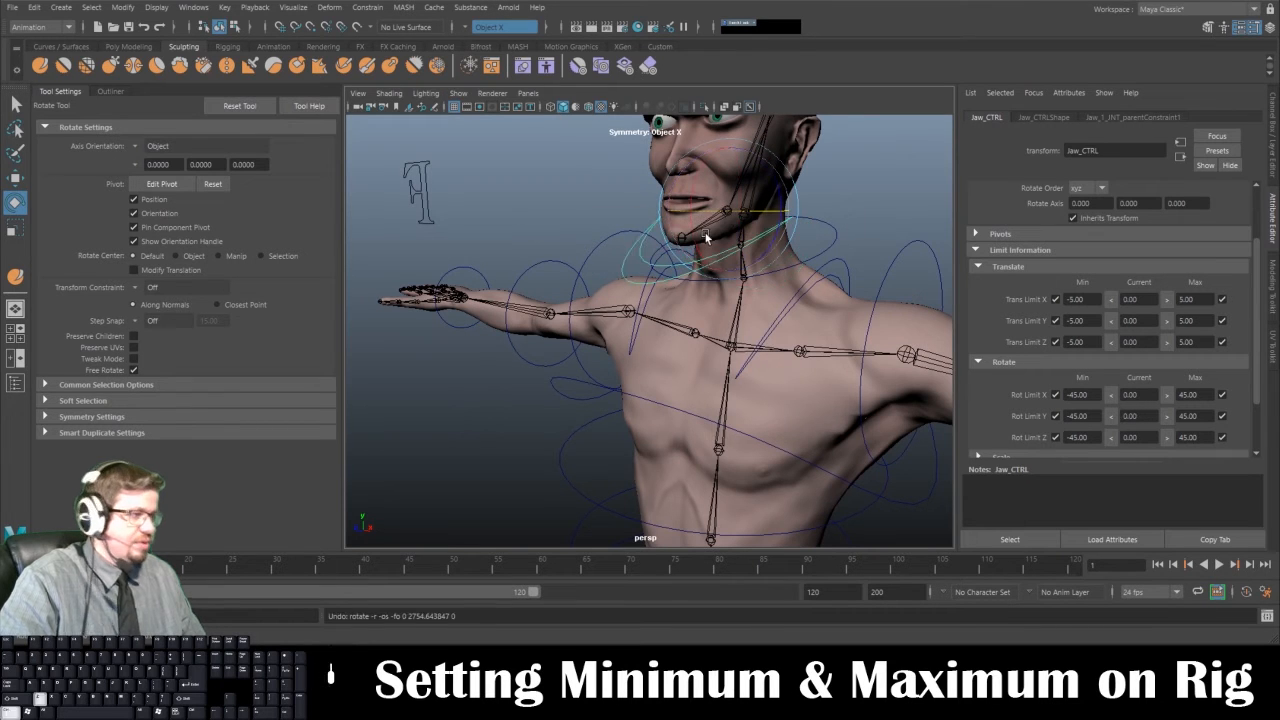
{"action": "scroll", "coordinate": [1126, 385], "scroll_direction": "down", "scroll_amount": 2}
{"action": "scroll", "coordinate": [1126, 385], "scroll_direction": "up", "scroll_amount": 3}
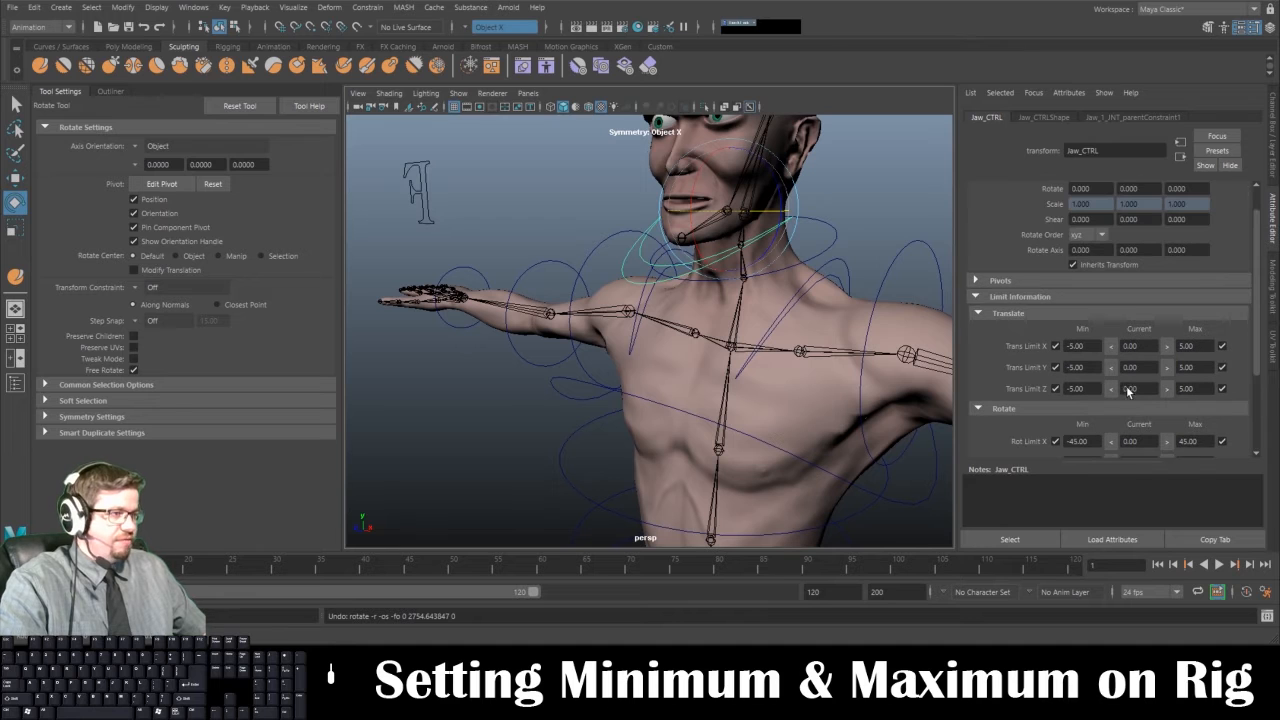
Return to the channel values, deselect the jaw control, and examine the character rig from several angles
{"action": "left_click", "coordinate": [1272, 166]}
{"action": "scroll", "coordinate": [797, 220], "scroll_direction": "down", "scroll_amount": 4}
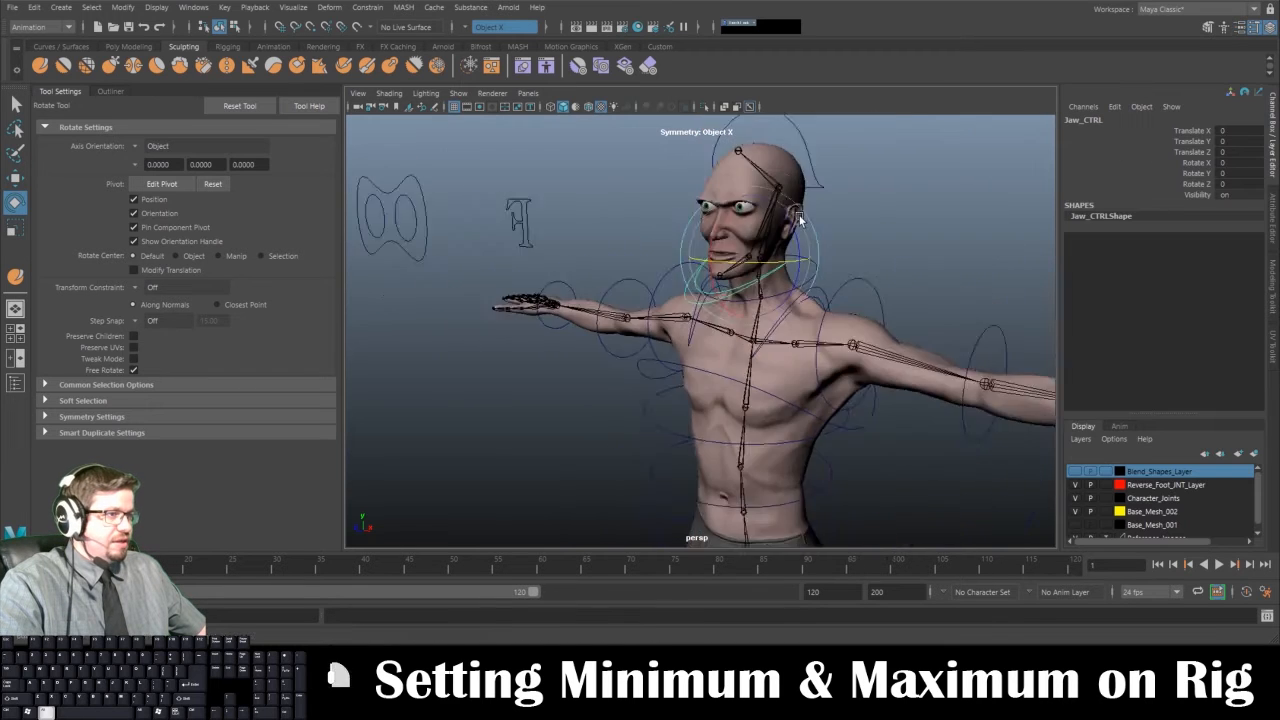
{"action": "left_click_drag", "start_coordinate": [797, 220], "coordinate": [644, 224], "text": "alt"}
{"action": "right_click_drag", "start_coordinate": [631, 226], "coordinate": [545, 249], "text": "alt"}
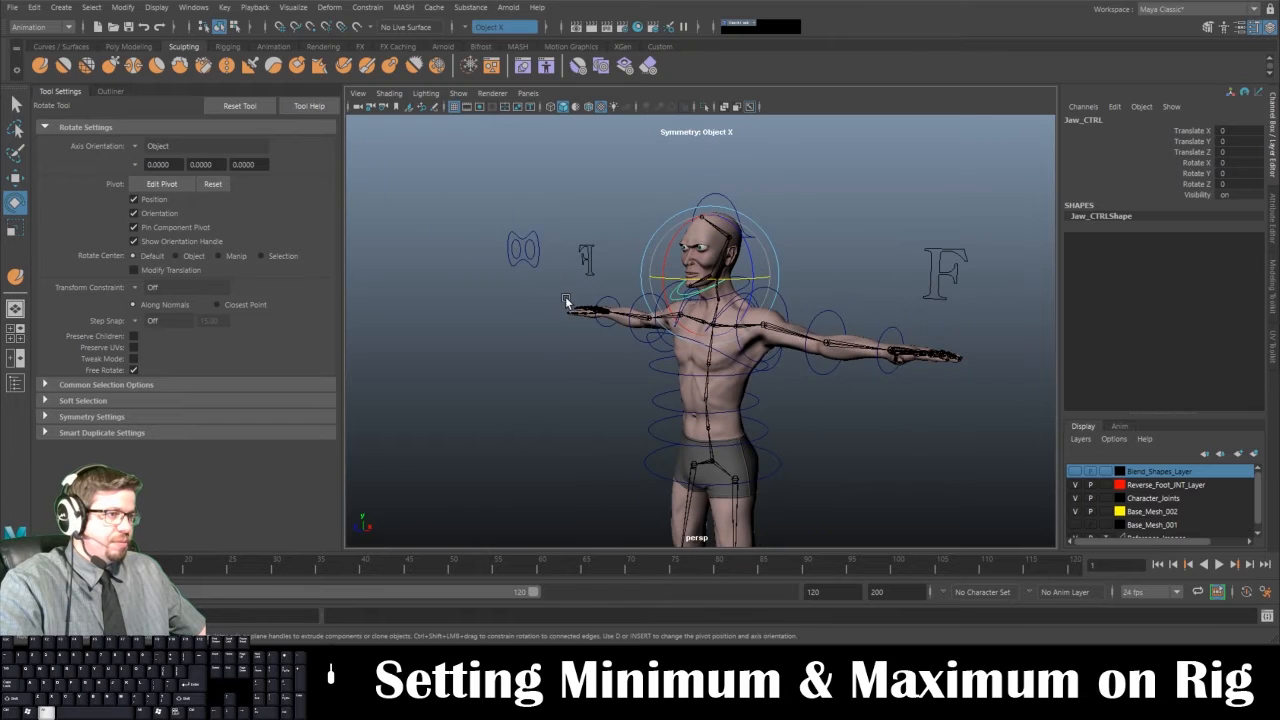
{"action": "left_click_drag", "start_coordinate": [780, 330], "coordinate": [796, 430], "text": "alt"}
{"action": "middle_click_drag", "start_coordinate": [796, 430], "coordinate": [844, 456], "text": "alt"}
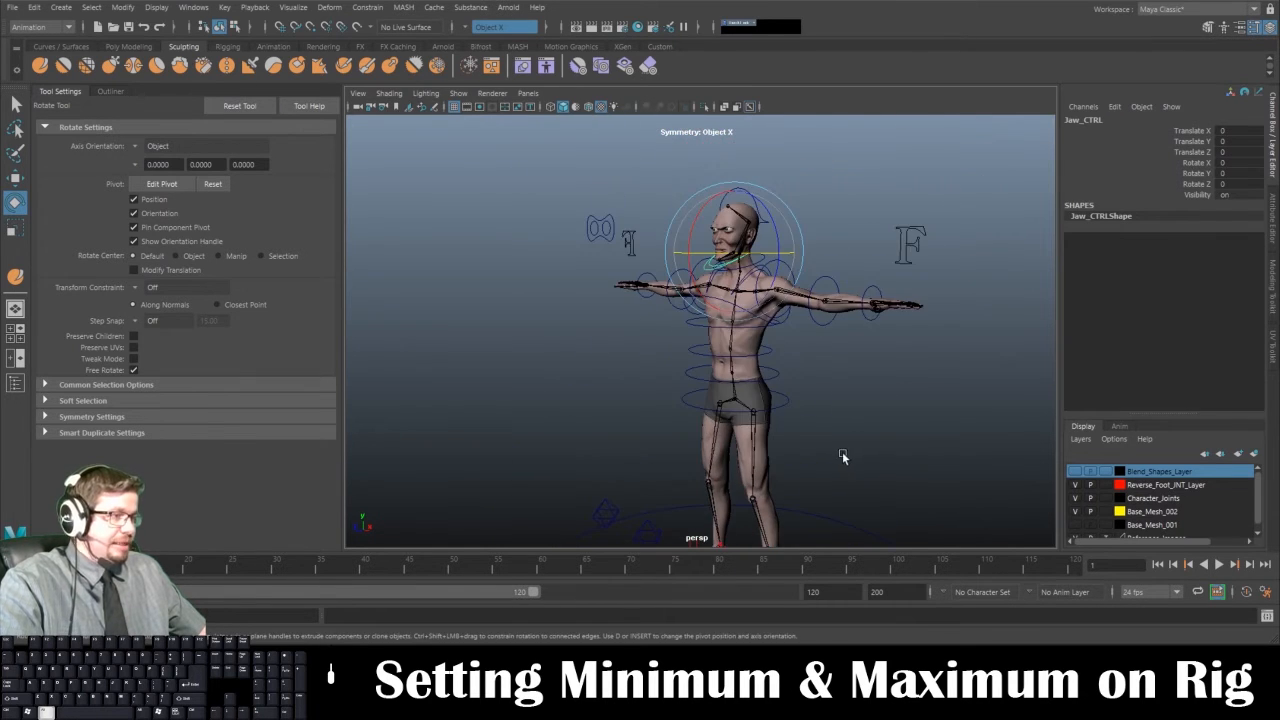
{"action": "right_click_drag", "start_coordinate": [837, 445], "coordinate": [813, 404], "text": "alt"}
{"action": "left_click_drag", "start_coordinate": [813, 404], "coordinate": [668, 320], "text": "alt"}
{"action": "left_click", "coordinate": [921, 392]}
{"action": "middle_click_drag", "start_coordinate": [668, 321], "coordinate": [673, 402], "text": "alt"}
{"action": "right_click_drag", "start_coordinate": [673, 402], "coordinate": [756, 498], "text": "alt"}
Select the head control and examine its attributes along with the rig's torso and feet
{"action": "left_click", "coordinate": [742, 317]}
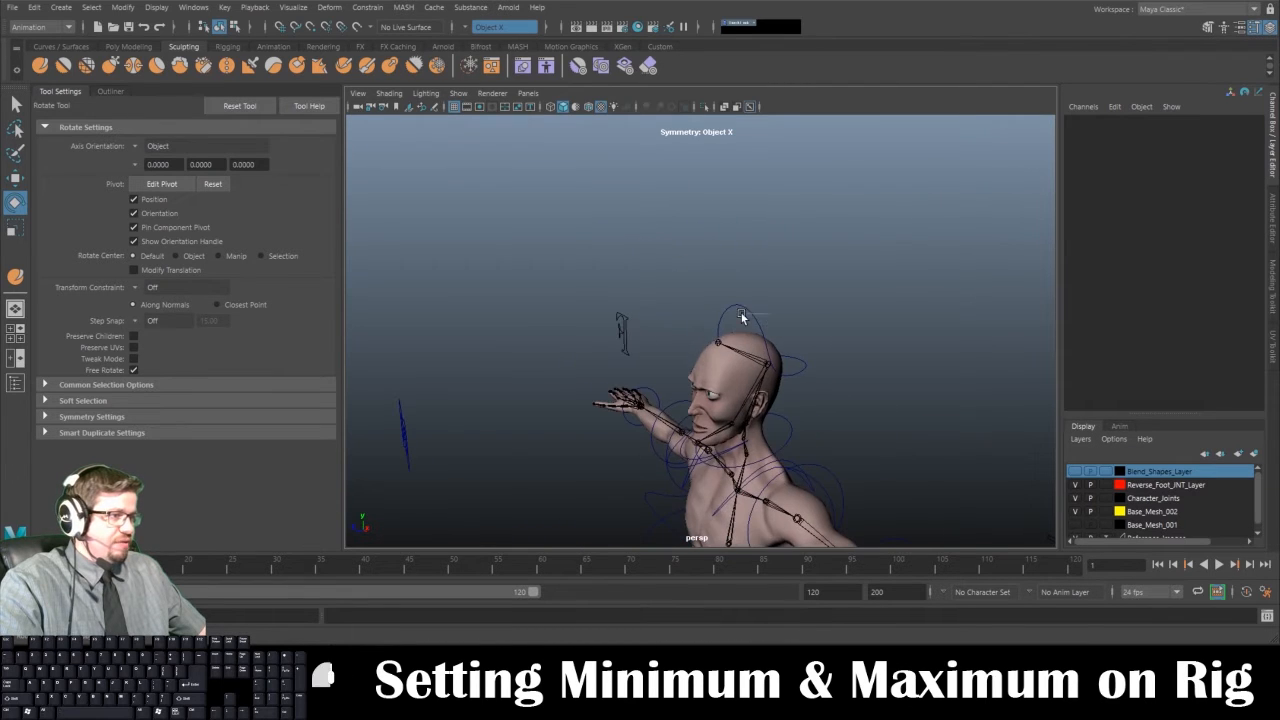
{"action": "middle_click_drag", "start_coordinate": [772, 510], "coordinate": [786, 437], "text": "alt"}
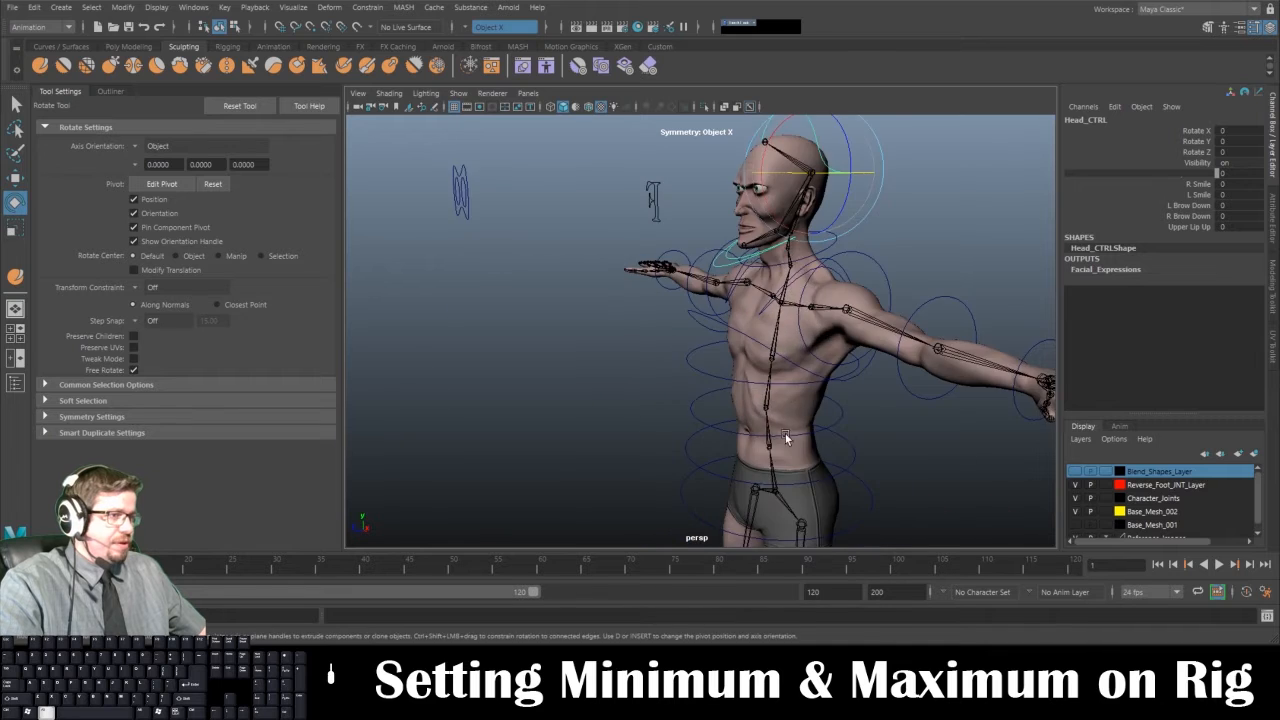
{"action": "right_click_drag", "start_coordinate": [786, 437], "coordinate": [732, 395], "text": "alt"}
{"action": "middle_click_drag", "start_coordinate": [716, 423], "coordinate": [642, 388], "text": "alt"}
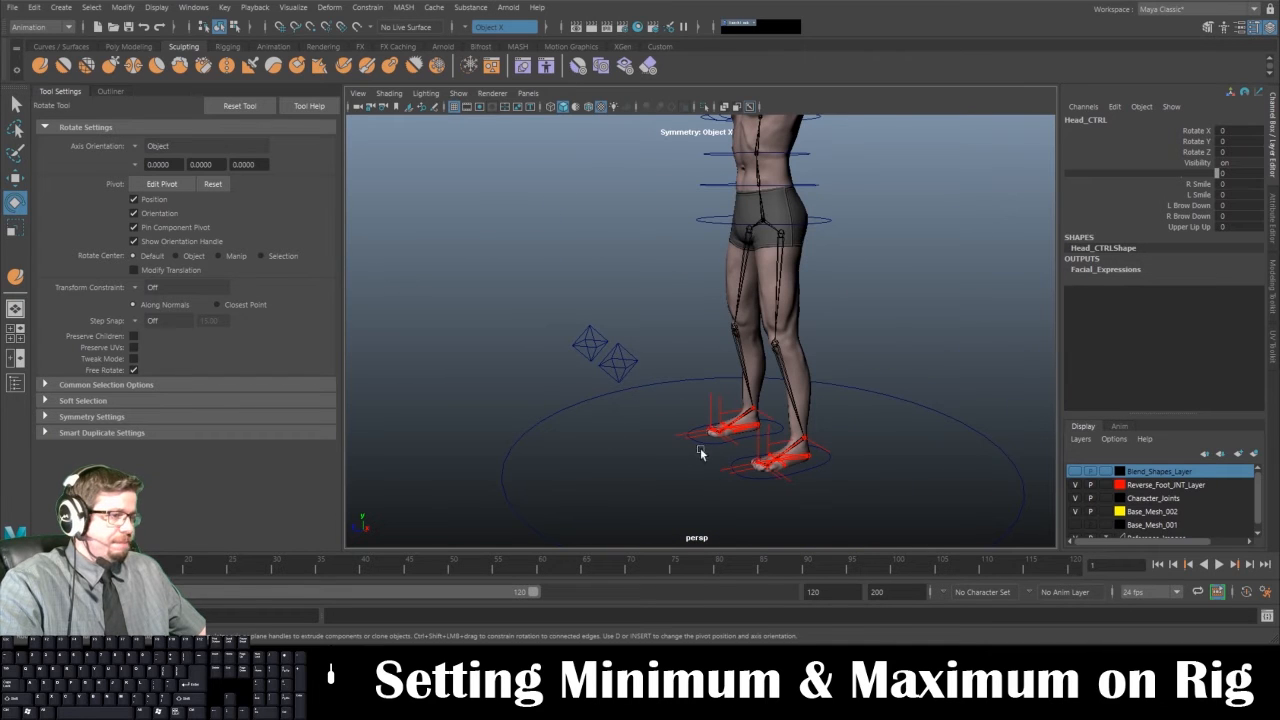
{"action": "middle_click_drag", "start_coordinate": [700, 453], "coordinate": [665, 495], "text": "alt"}
{"action": "right_click_drag", "start_coordinate": [665, 495], "coordinate": [889, 280], "text": "alt"}
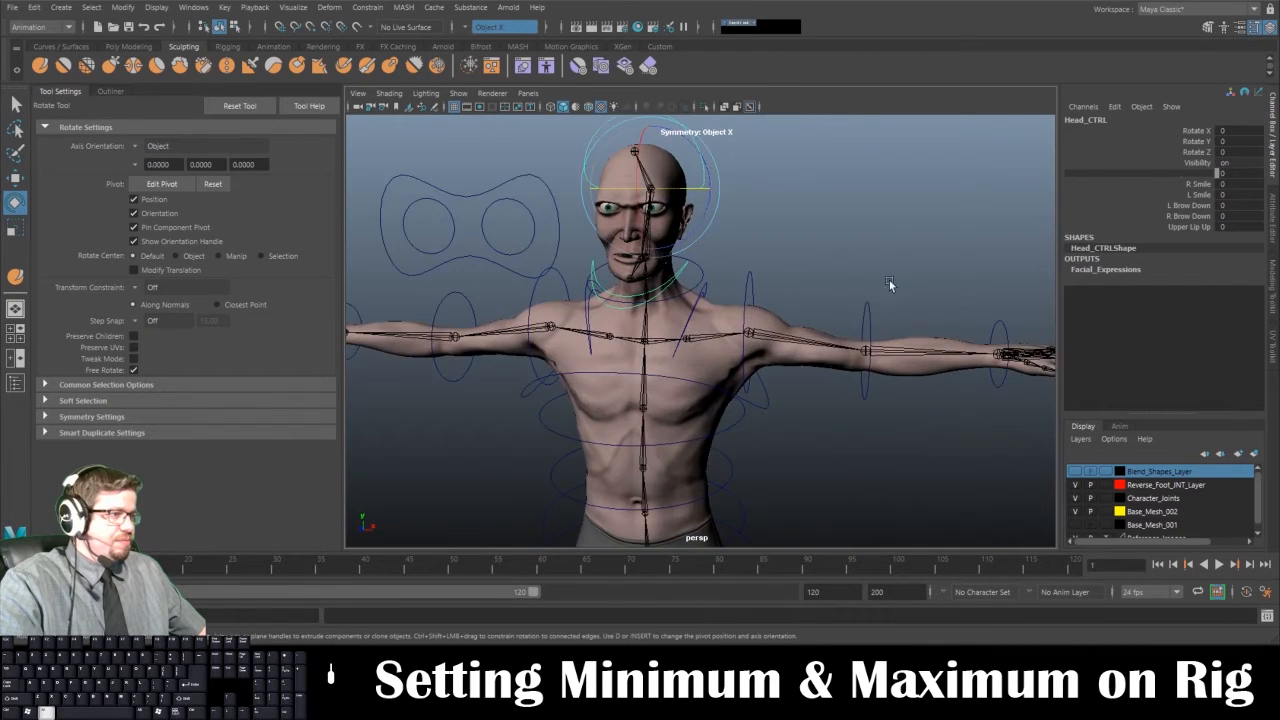
Select the left fingers control, test its L Ring 1 attribute, and undo the change
{"action": "middle_click_drag", "start_coordinate": [995, 222], "coordinate": [812, 258], "text": "alt"}
{"action": "left_click_drag", "start_coordinate": [820, 250], "coordinate": [908, 338]}
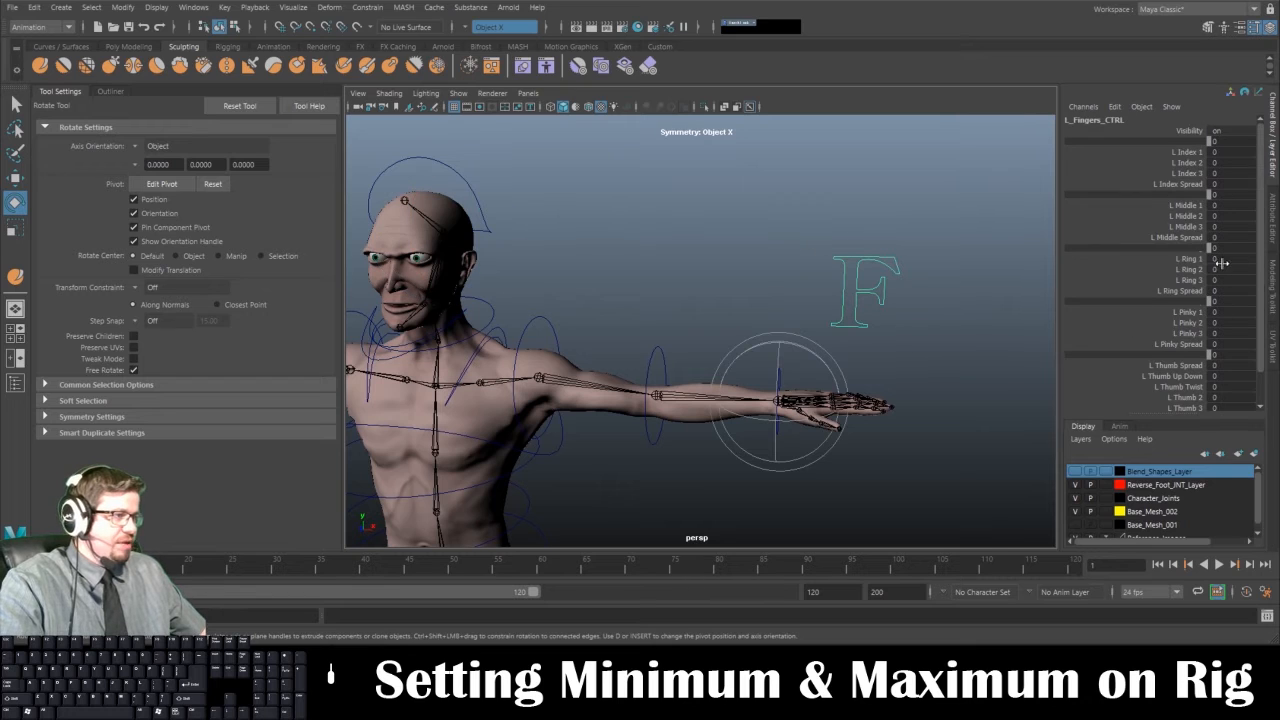
{"action": "left_click", "coordinate": [1190, 258]}
{"action": "middle_click_drag", "start_coordinate": [993, 260], "coordinate": [1071, 257]}
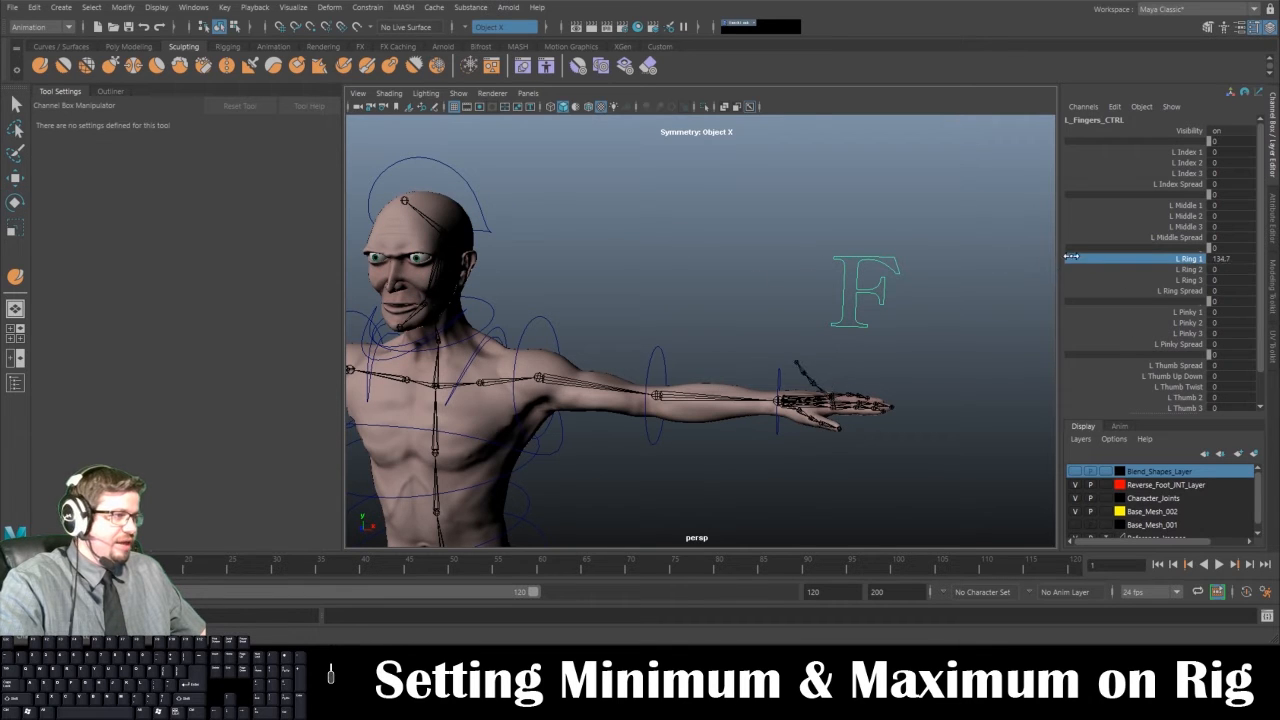
{"action": "key", "text": "ctrl+z"}
{"action": "key", "text": "ctrl+z"}
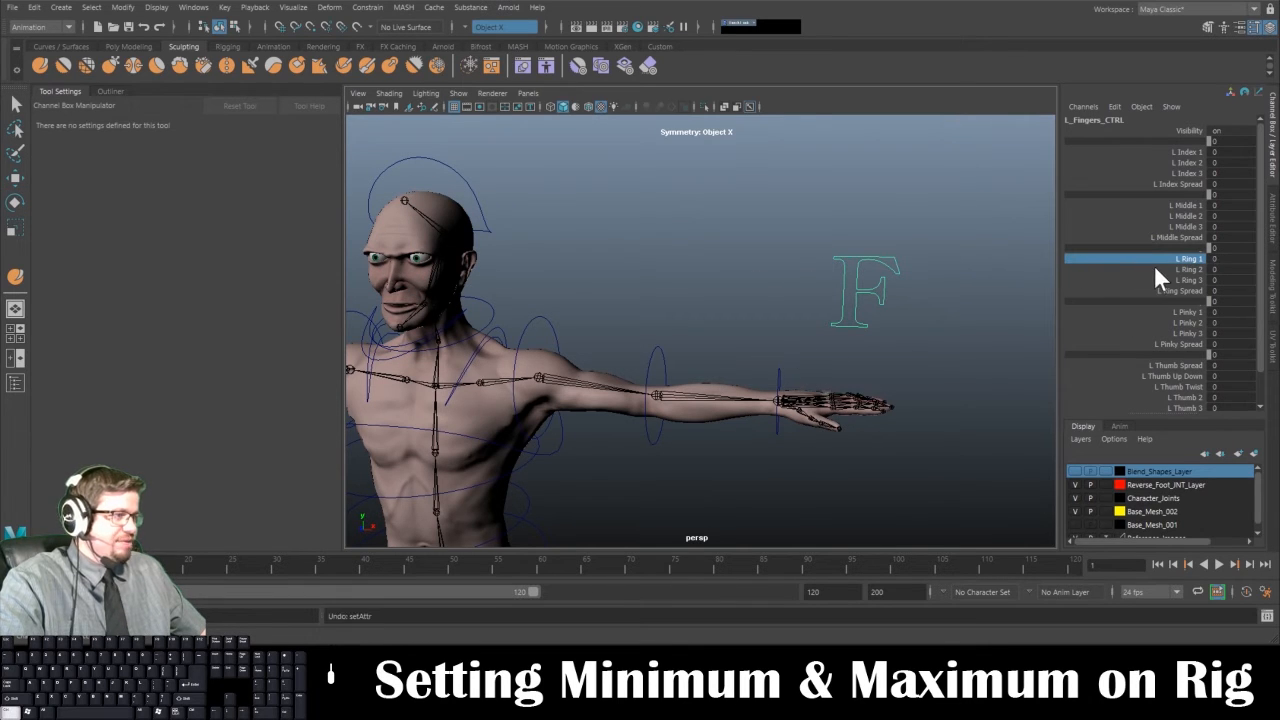
Try adjusting L Ring 1, L Ring 2 and L Ring 3 together on the left fingers control
{"action": "left_click", "coordinate": [1187, 280], "text": "shift"}
{"action": "middle_click_drag", "start_coordinate": [808, 277], "coordinate": [960, 280]}
{"action": "left_click_drag", "start_coordinate": [846, 380], "coordinate": [723, 299], "text": "alt"}
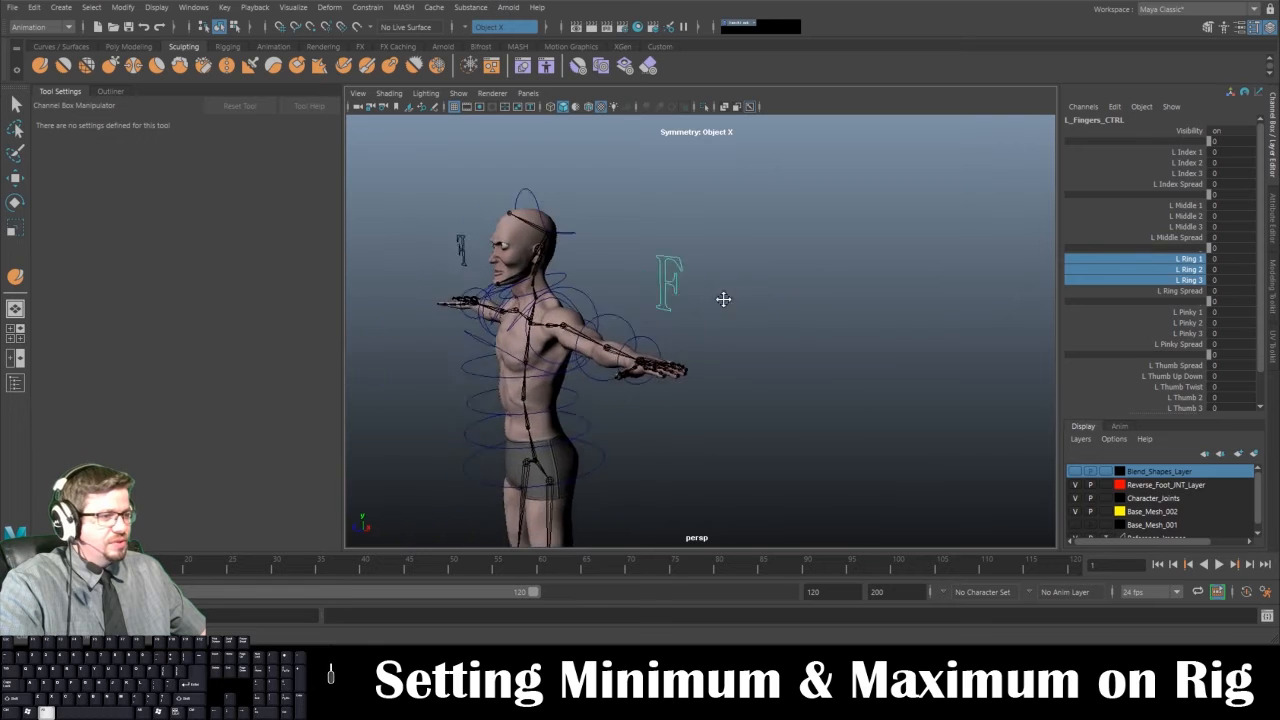
{"action": "middle_click_drag", "start_coordinate": [723, 299], "coordinate": [779, 229], "text": "alt"}
{"action": "scroll", "coordinate": [694, 361], "scroll_direction": "up", "scroll_amount": 4}
{"action": "left_click_drag", "start_coordinate": [694, 361], "coordinate": [736, 361], "text": "alt"}
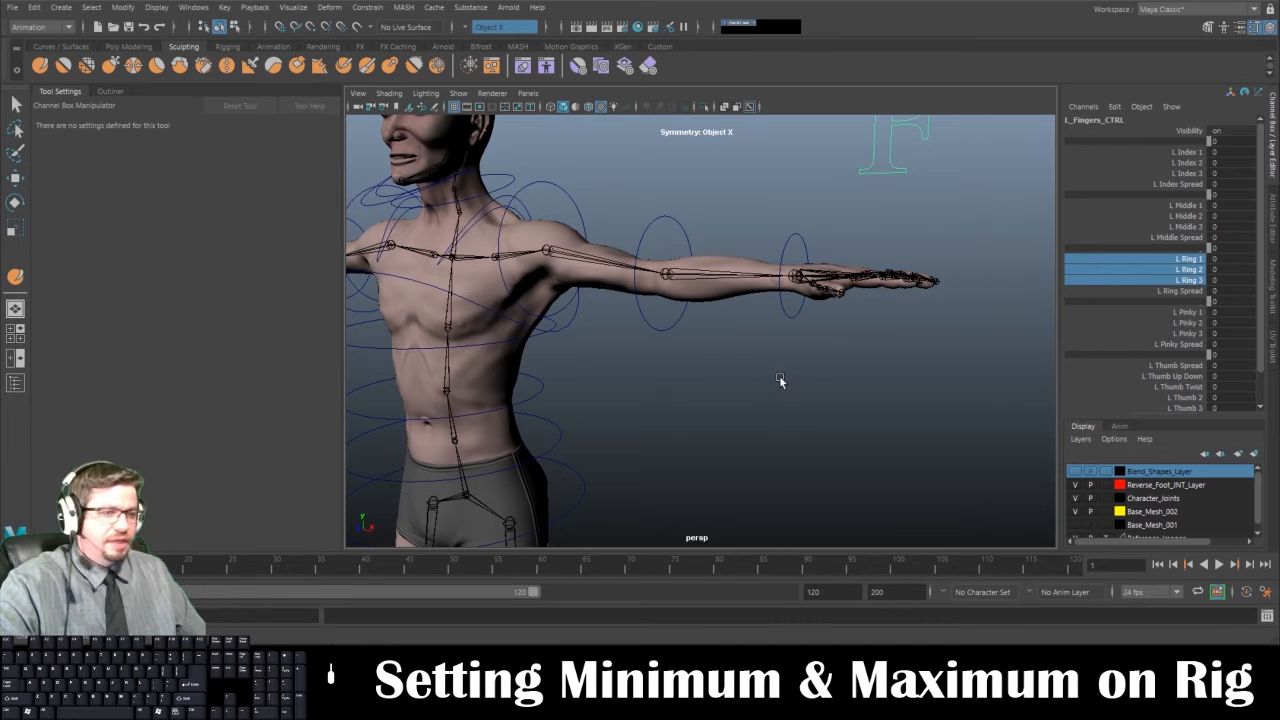
Select the left foot control and examine its custom foot and toe attributes
{"action": "left_click_drag", "start_coordinate": [780, 380], "coordinate": [800, 346], "text": "alt"}
{"action": "right_click_drag", "start_coordinate": [800, 346], "coordinate": [799, 371], "text": "alt"}
{"action": "left_click_drag", "start_coordinate": [799, 371], "coordinate": [803, 363], "text": "alt"}
{"action": "middle_click_drag", "start_coordinate": [803, 363], "coordinate": [808, 264], "text": "alt"}
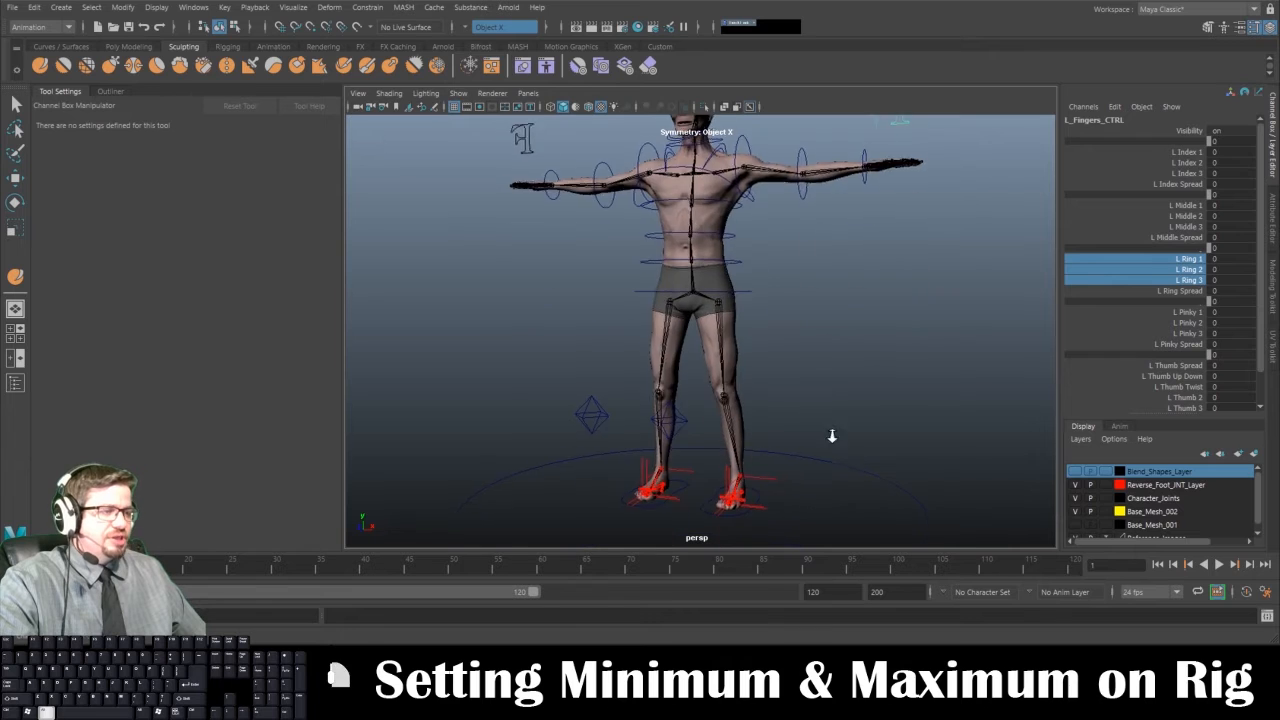
{"action": "right_click_drag", "start_coordinate": [831, 434], "coordinate": [828, 458], "text": "alt"}
{"action": "left_click_drag", "start_coordinate": [826, 405], "coordinate": [740, 400], "text": "alt"}
{"action": "right_click_drag", "start_coordinate": [740, 426], "coordinate": [788, 452], "text": "alt"}
{"action": "middle_click_drag", "start_coordinate": [788, 452], "coordinate": [794, 349], "text": "alt"}
{"action": "right_click_drag", "start_coordinate": [794, 349], "coordinate": [800, 375], "text": "alt"}
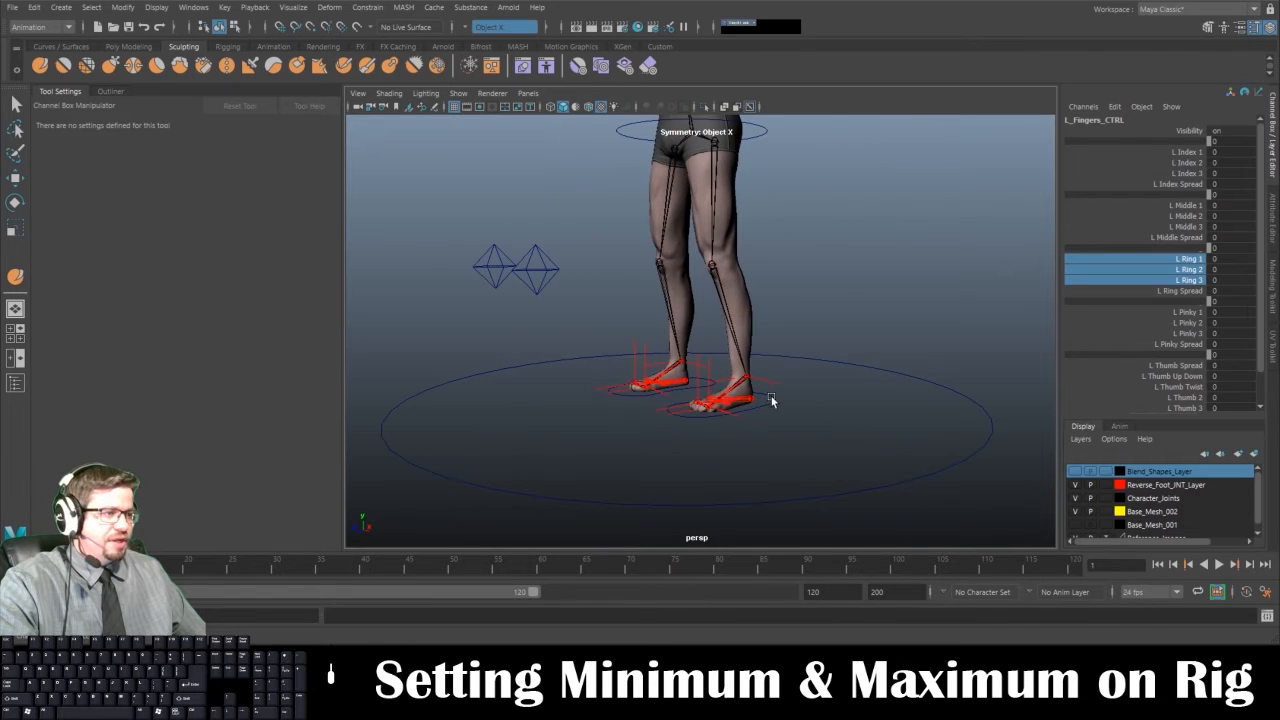
{"action": "left_click", "coordinate": [770, 398]}
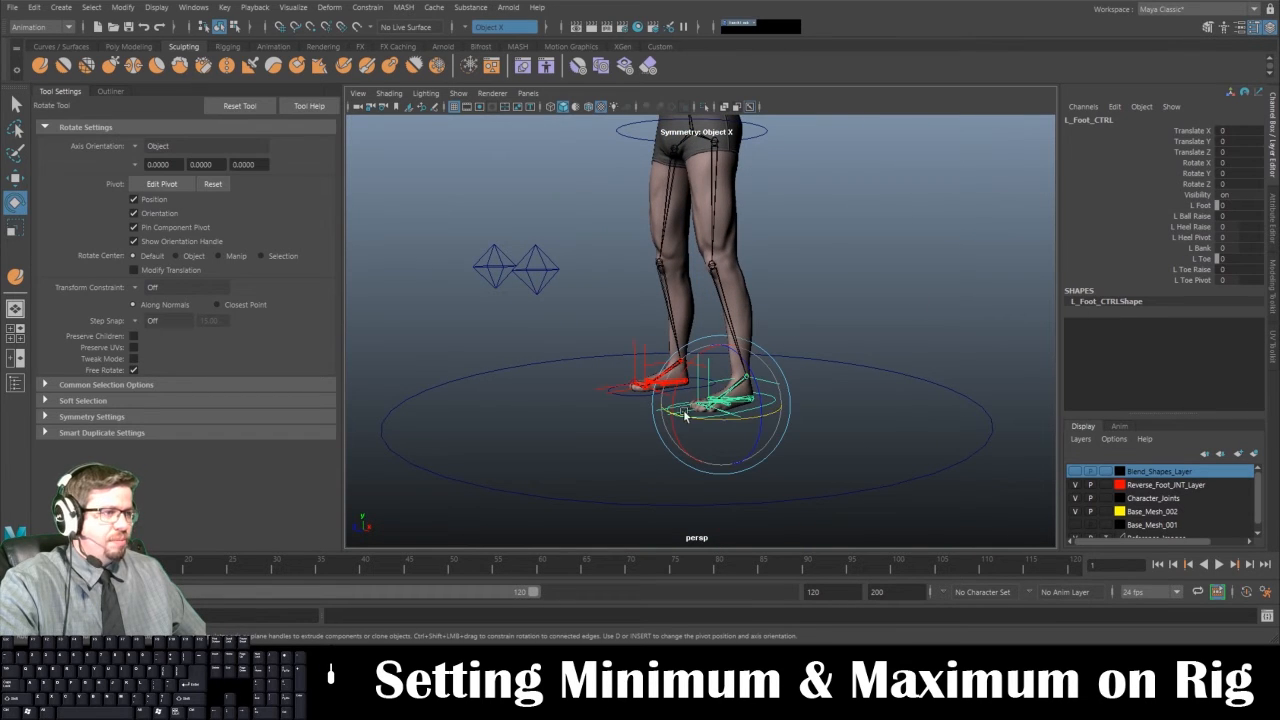
{"action": "middle_click_drag", "start_coordinate": [662, 264], "coordinate": [680, 478], "text": "alt"}
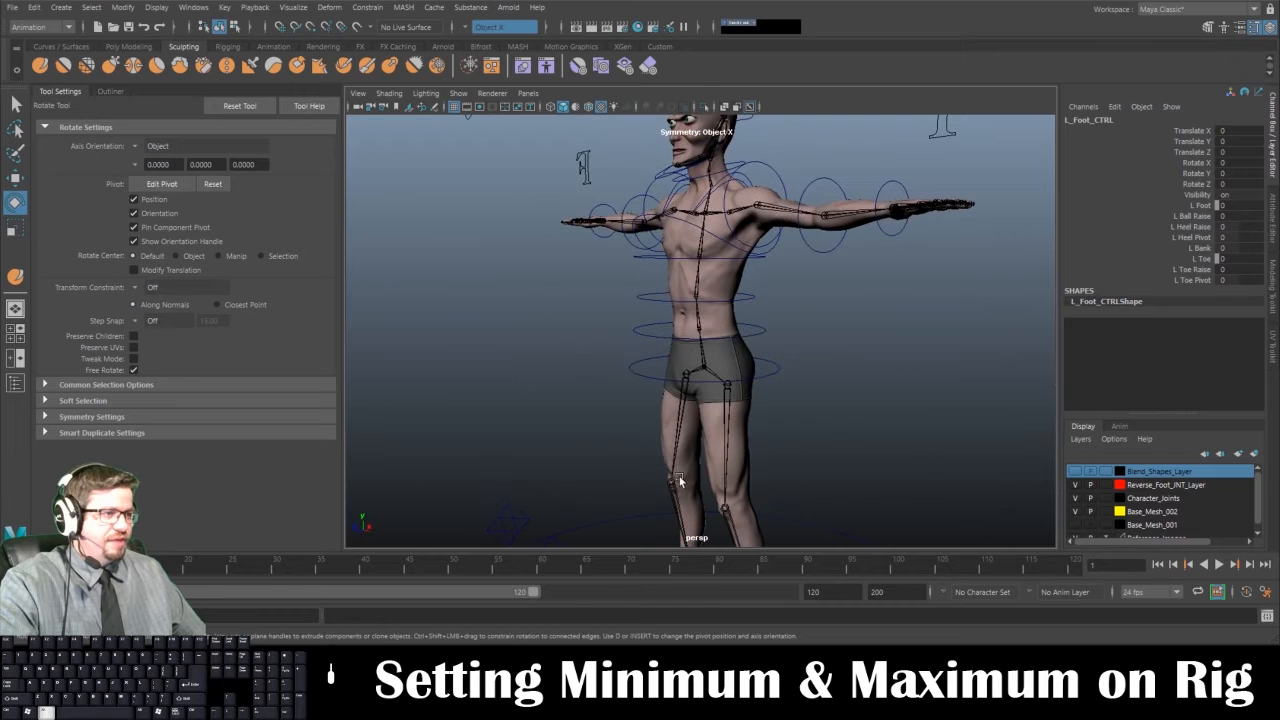
{"action": "middle_click_drag", "start_coordinate": [688, 339], "coordinate": [697, 463], "text": "alt"}
Review the head control's facial expression attributes and the jaw control's limit information, then clear the selection
{"action": "left_click", "coordinate": [736, 193]}
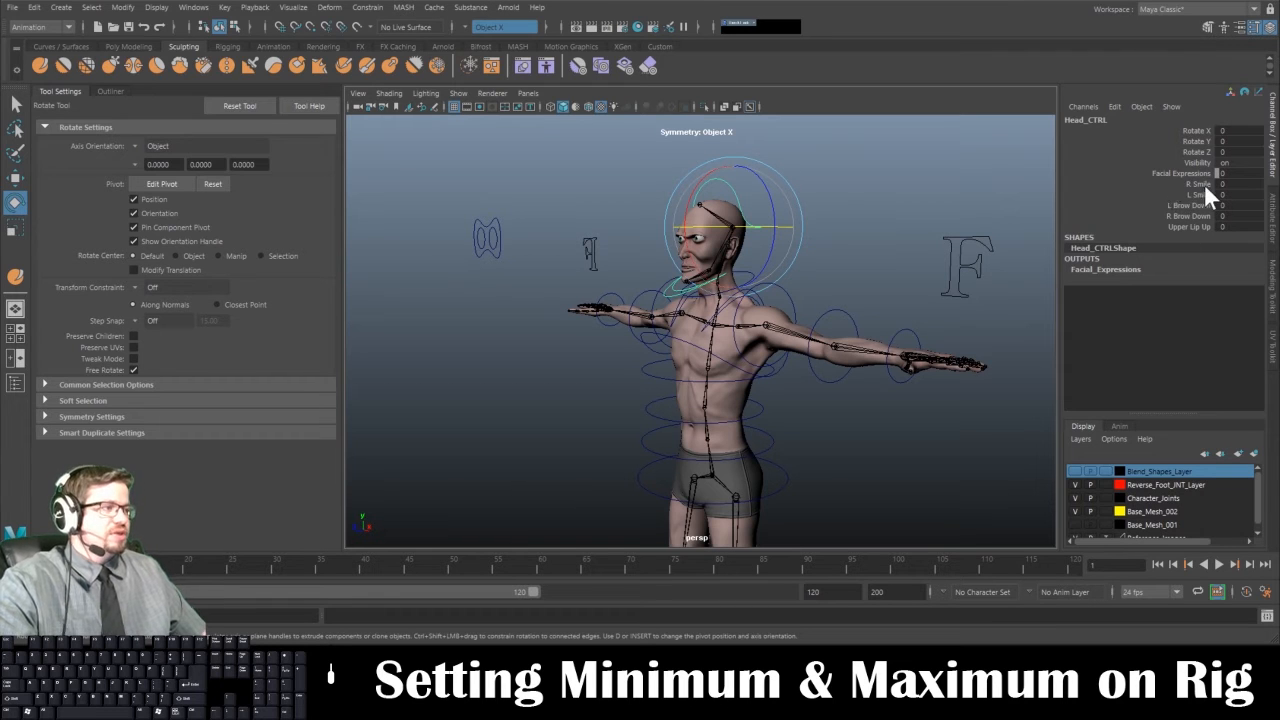
{"action": "left_click", "coordinate": [650, 287]}
{"action": "left_click", "coordinate": [668, 285]}
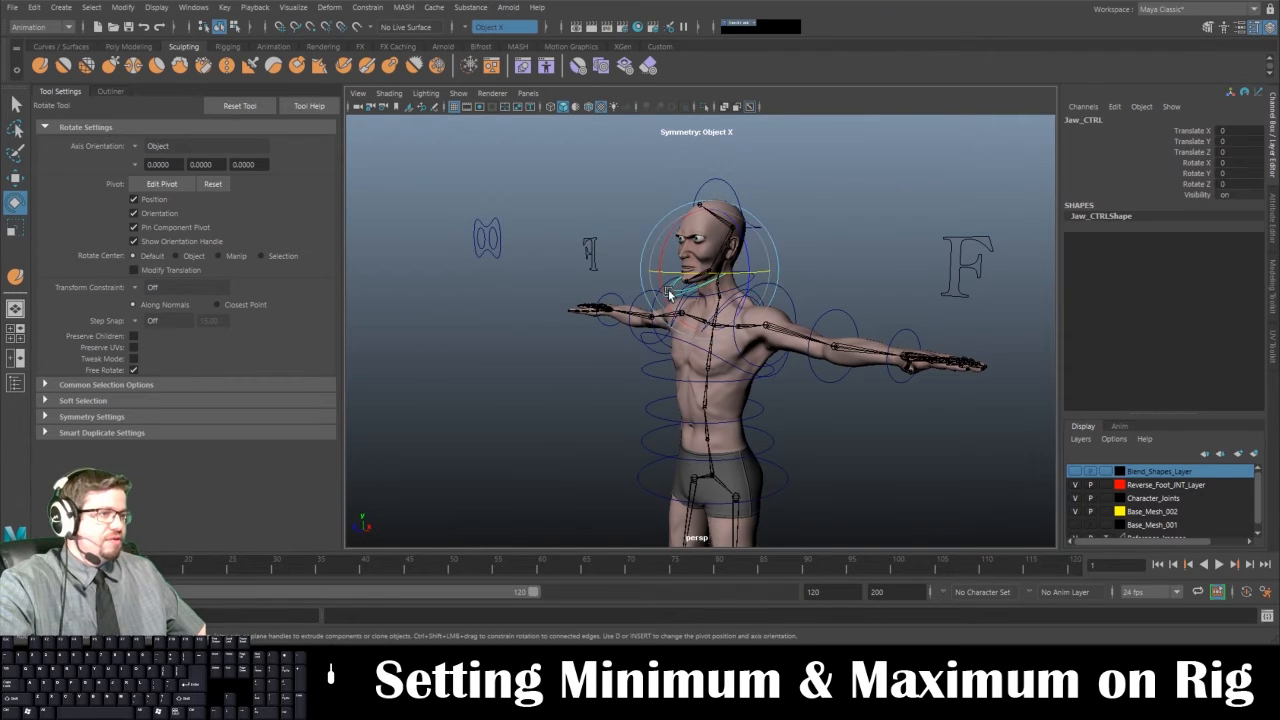
{"action": "left_click", "coordinate": [1274, 230]}
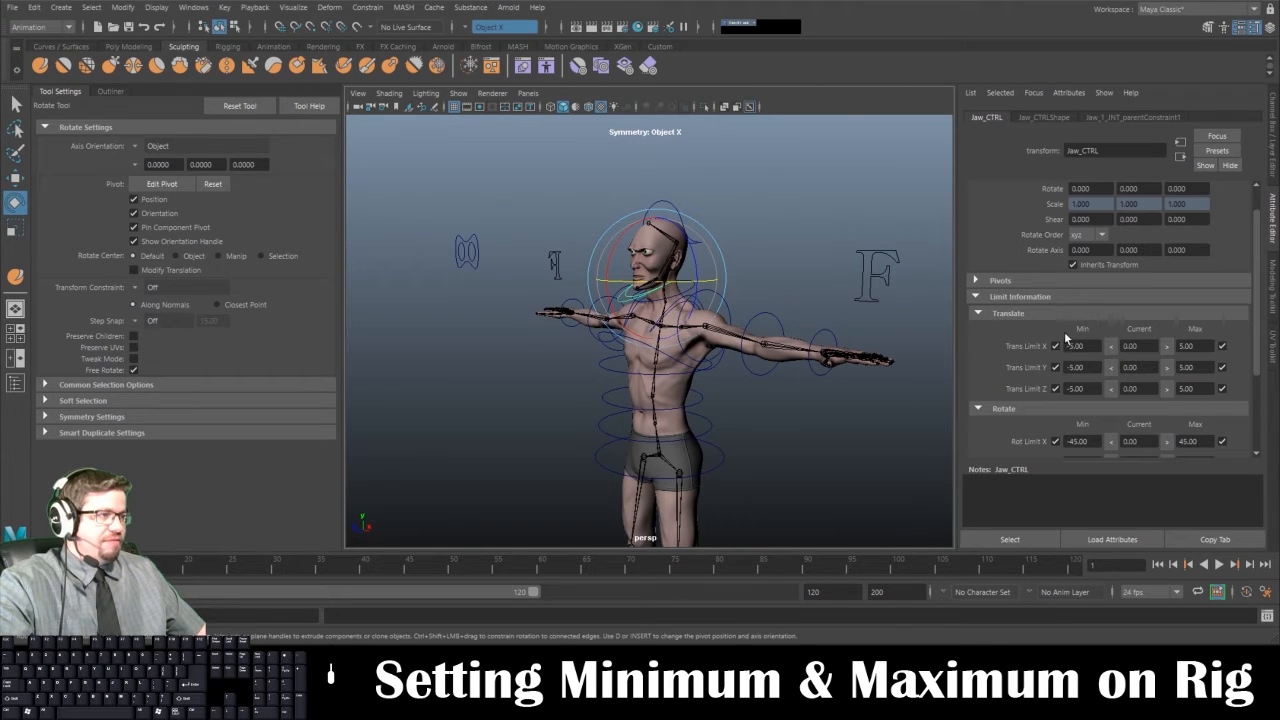
{"action": "left_click", "coordinate": [755, 217]}
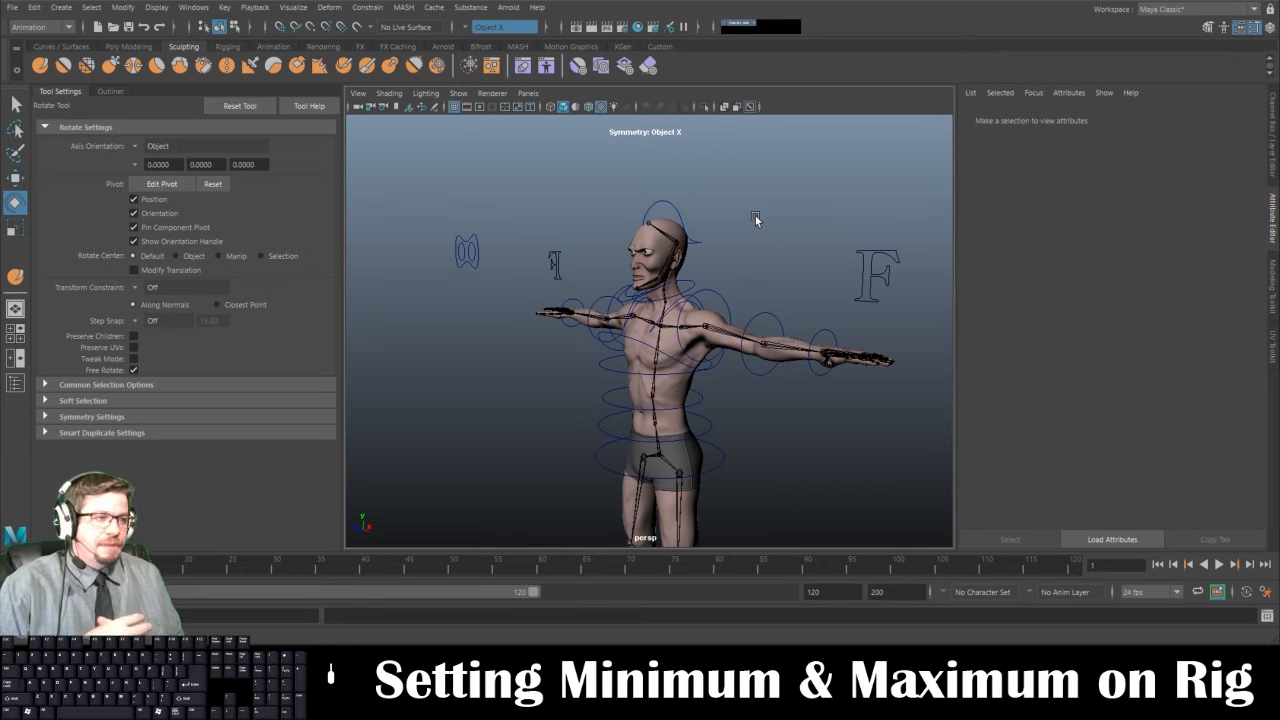
Select the IK handles on both of the character's feet
{"action": "left_click", "coordinate": [1272, 110]}
{"action": "right_click_drag", "start_coordinate": [845, 375], "coordinate": [800, 318], "text": "alt"}
{"action": "middle_click_drag", "start_coordinate": [800, 318], "coordinate": [800, 205], "text": "alt"}
{"action": "right_click_drag", "start_coordinate": [800, 205], "coordinate": [733, 285], "text": "alt"}
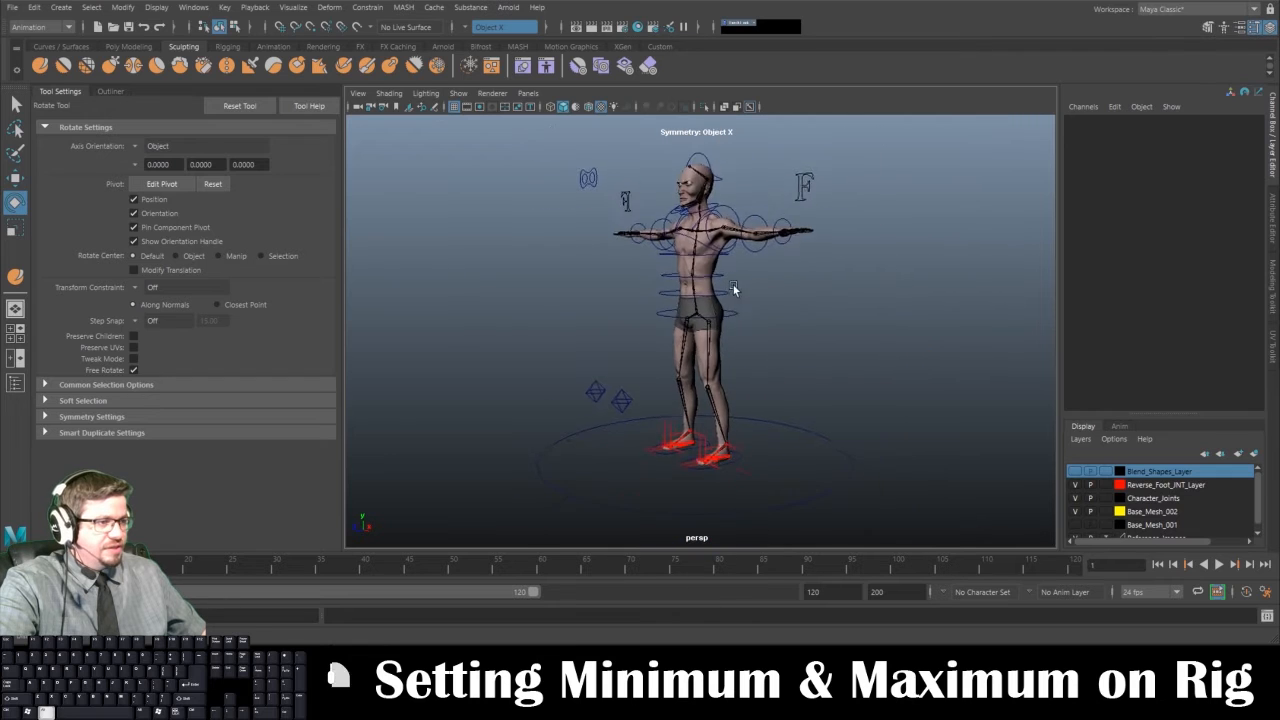
{"action": "left_click_drag", "start_coordinate": [733, 285], "coordinate": [688, 337], "text": "alt"}
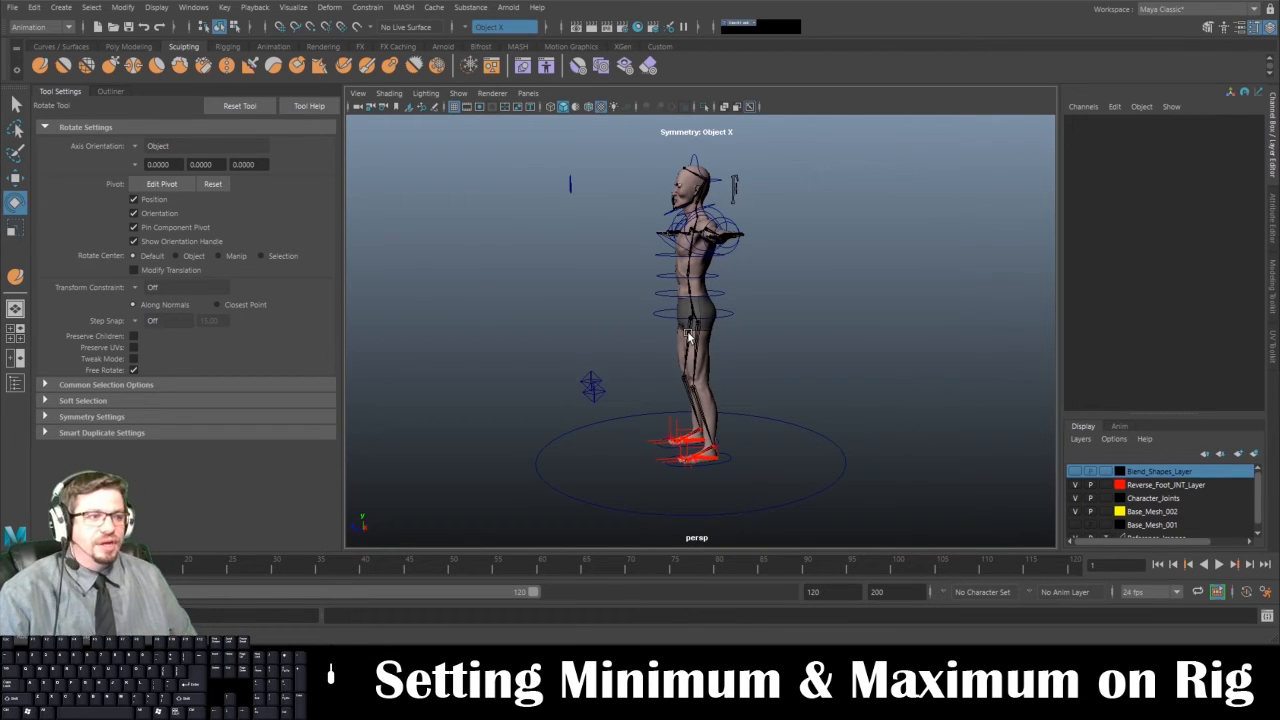
{"action": "left_click_drag", "start_coordinate": [693, 403], "coordinate": [714, 403], "text": "alt"}
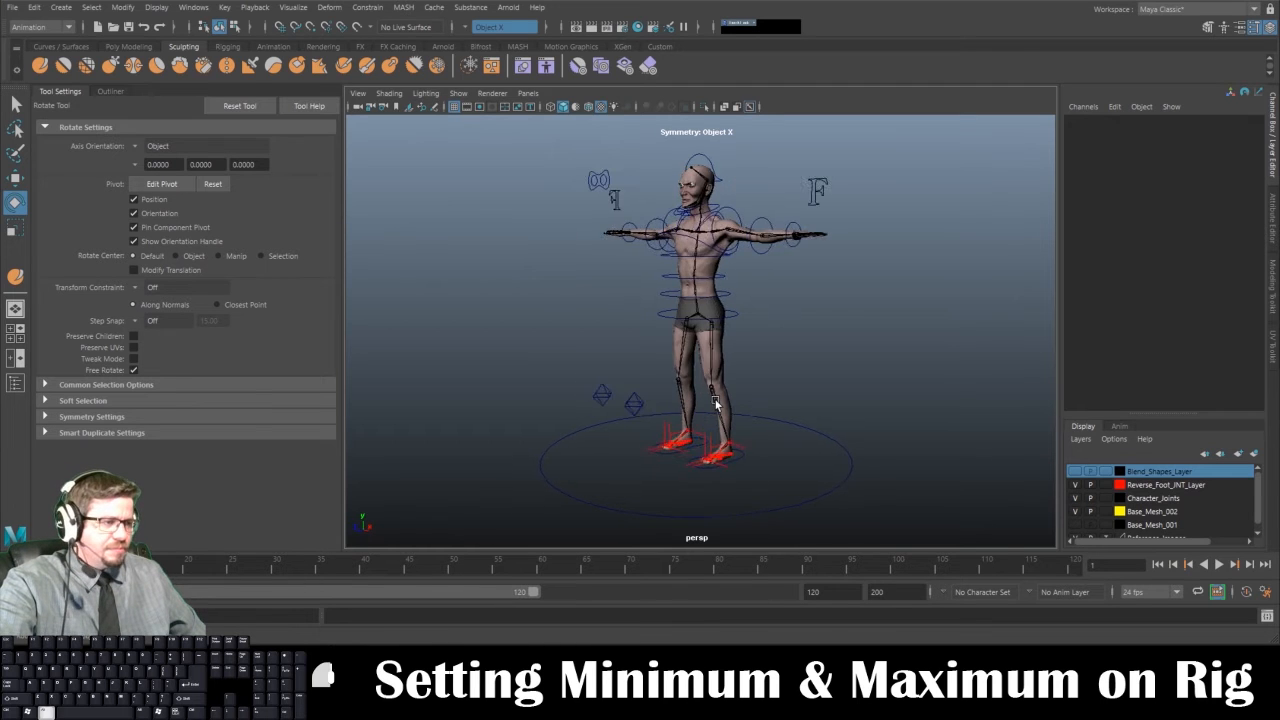
{"action": "right_click_drag", "start_coordinate": [714, 403], "coordinate": [831, 480], "text": "alt"}
{"action": "left_click_drag", "start_coordinate": [831, 480], "coordinate": [803, 446], "text": "alt"}
{"action": "right_click_drag", "start_coordinate": [803, 446], "coordinate": [817, 457], "text": "alt"}
{"action": "left_click_drag", "start_coordinate": [843, 468], "coordinate": [508, 434]}
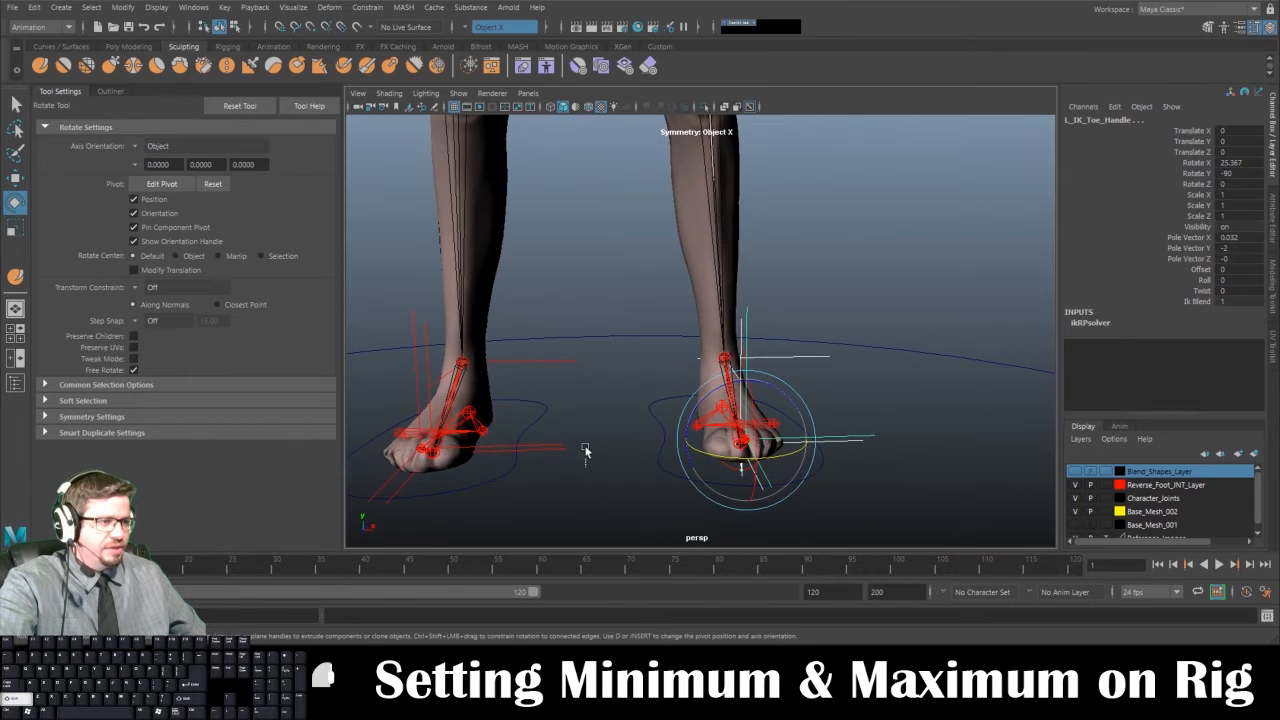
{"action": "left_click_drag", "start_coordinate": [585, 452], "coordinate": [557, 349]}
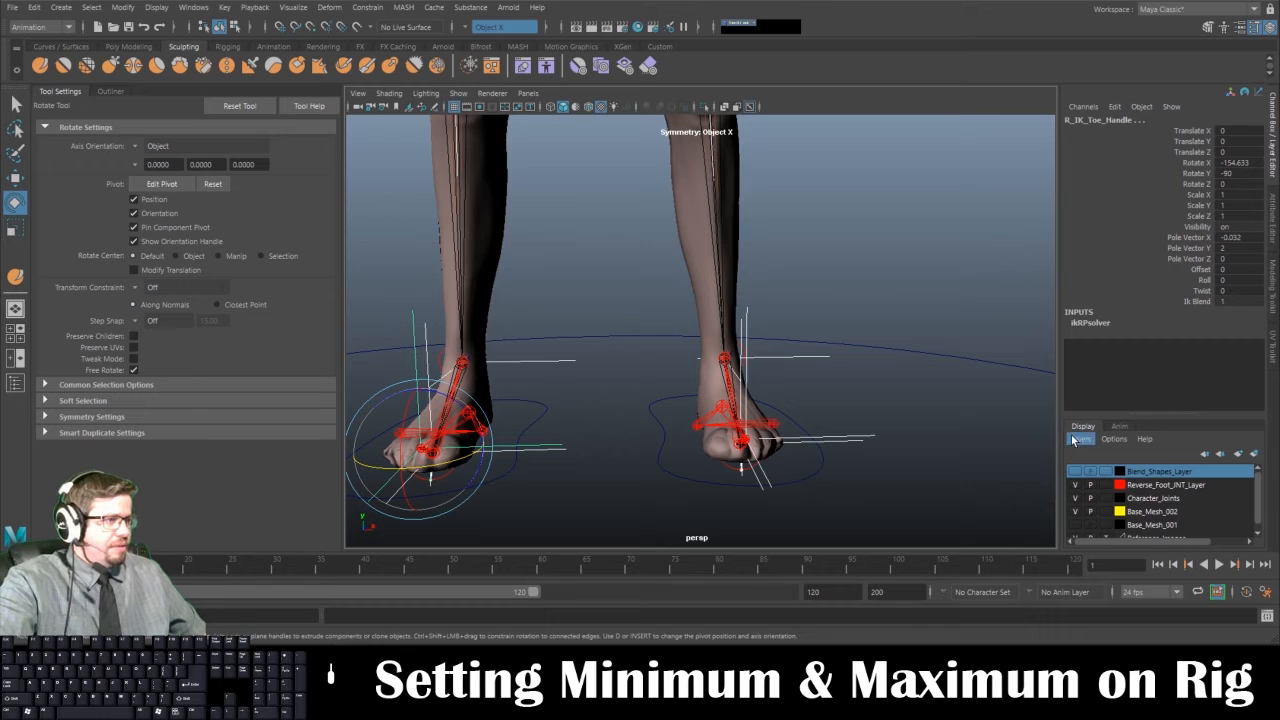
Create a display layer from the selected IK handles and name it IK_Handles
{"action": "left_click", "coordinate": [1076, 439]}
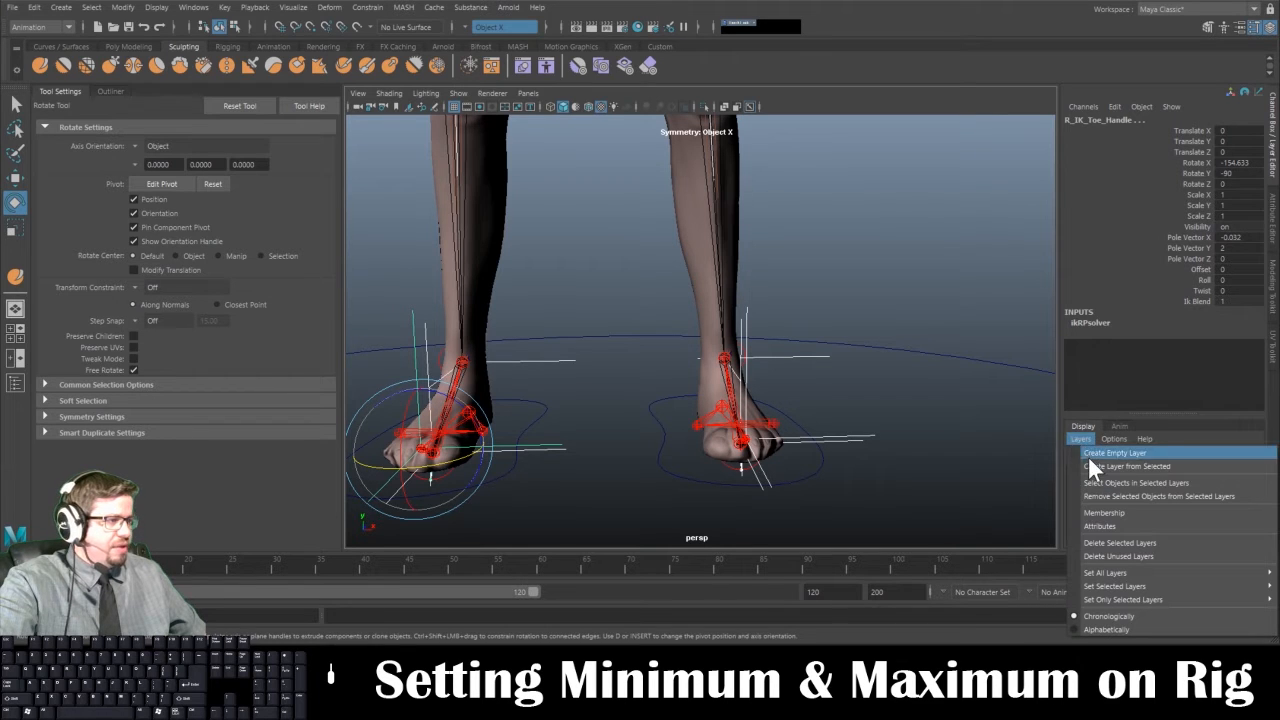
{"action": "left_click", "coordinate": [1088, 465]}
{"action": "double_click", "coordinate": [1145, 470]}
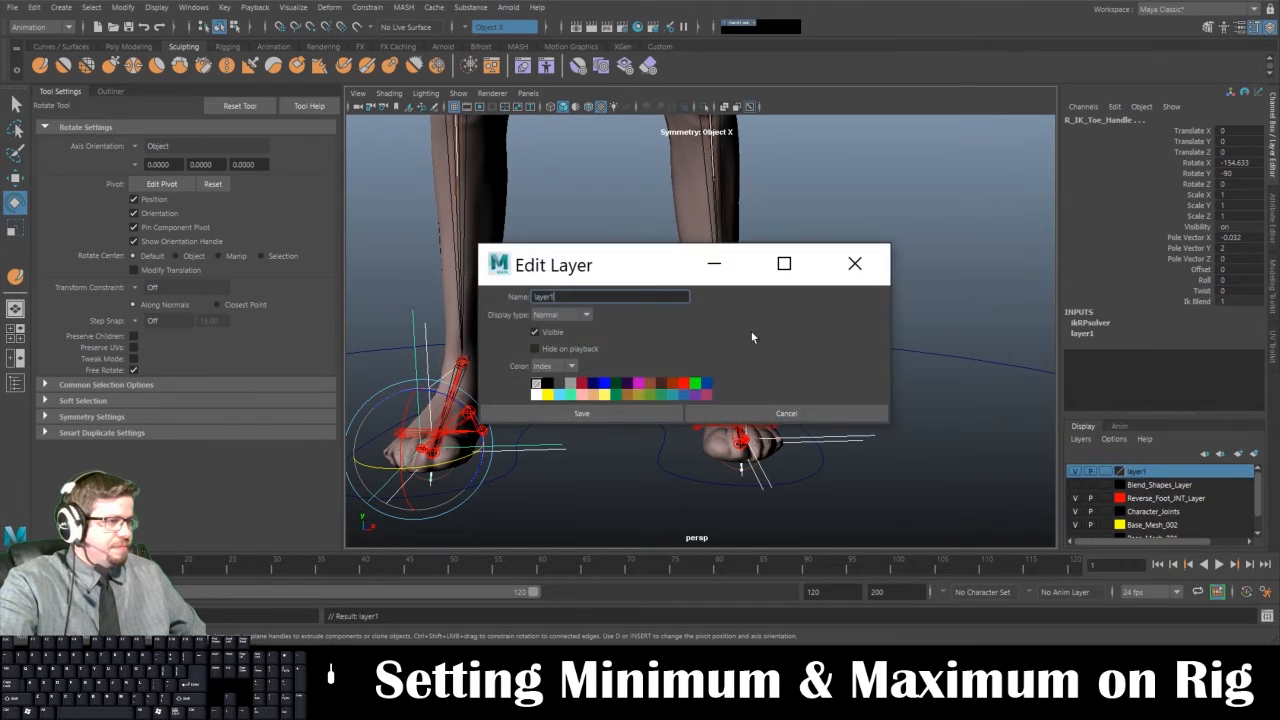
{"action": "type", "text": "I"}
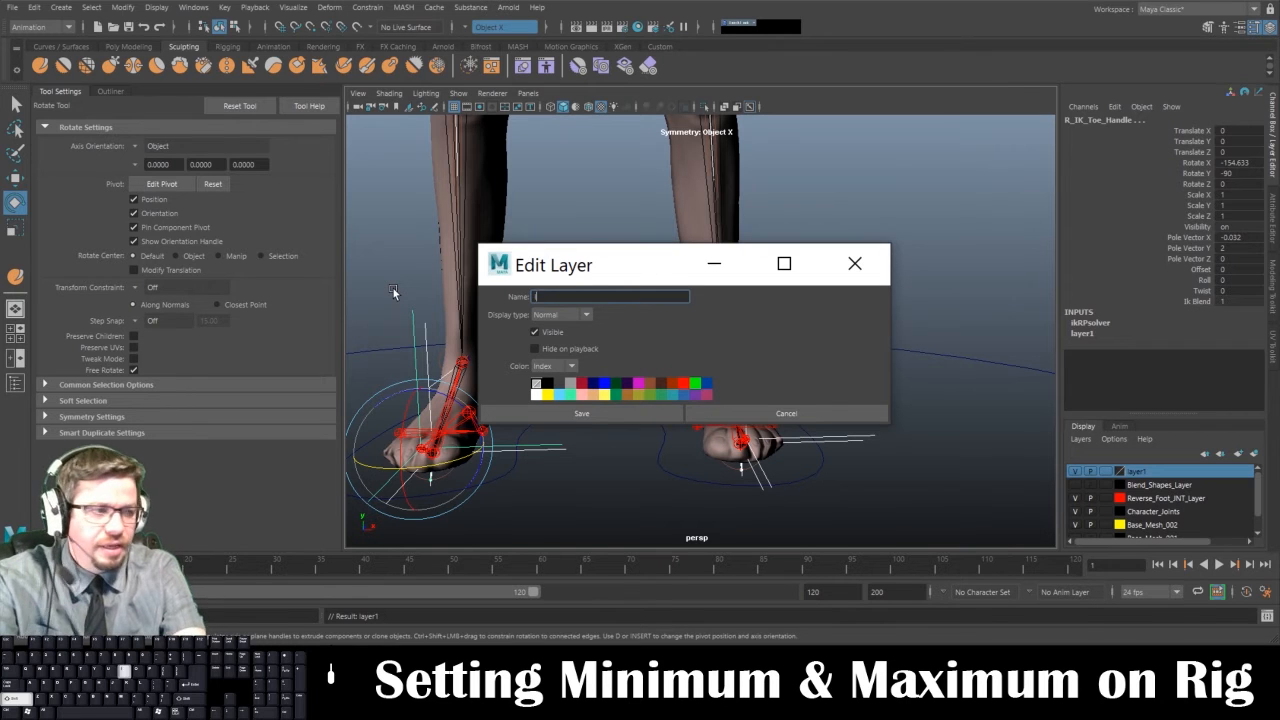
{"action": "type", "text": "K_Handles"}
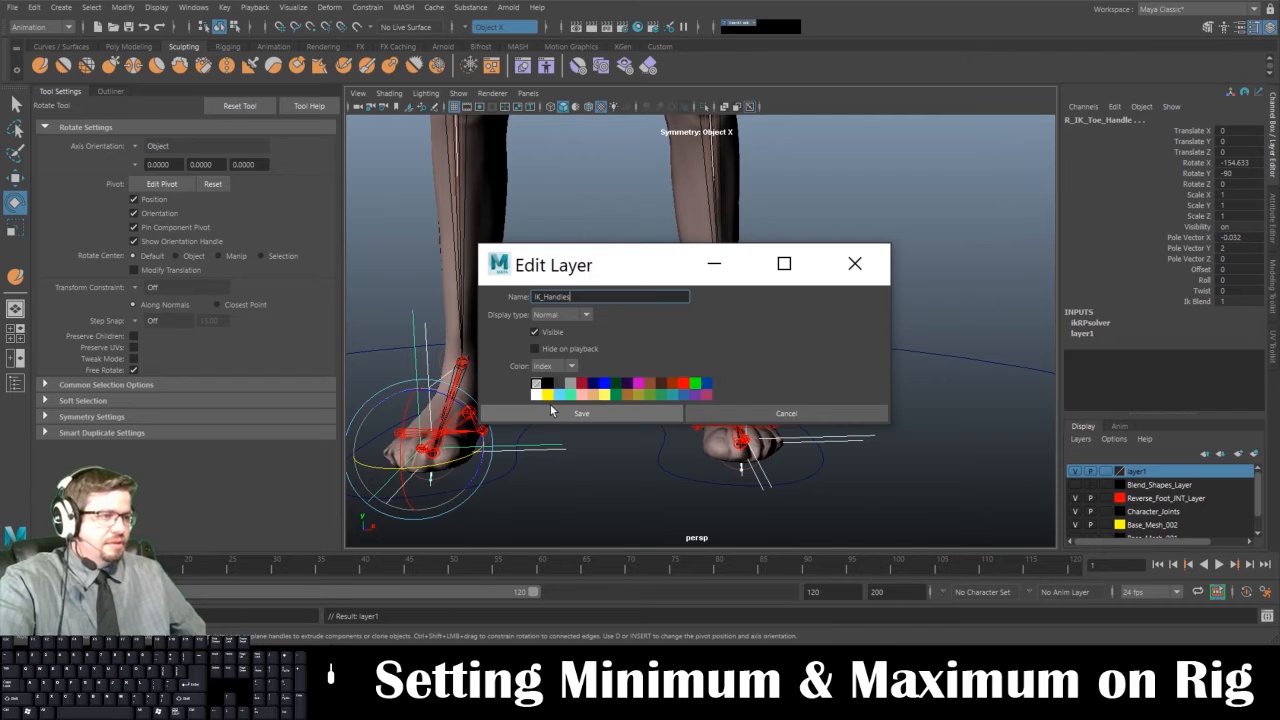
{"action": "left_click", "coordinate": [581, 413]}
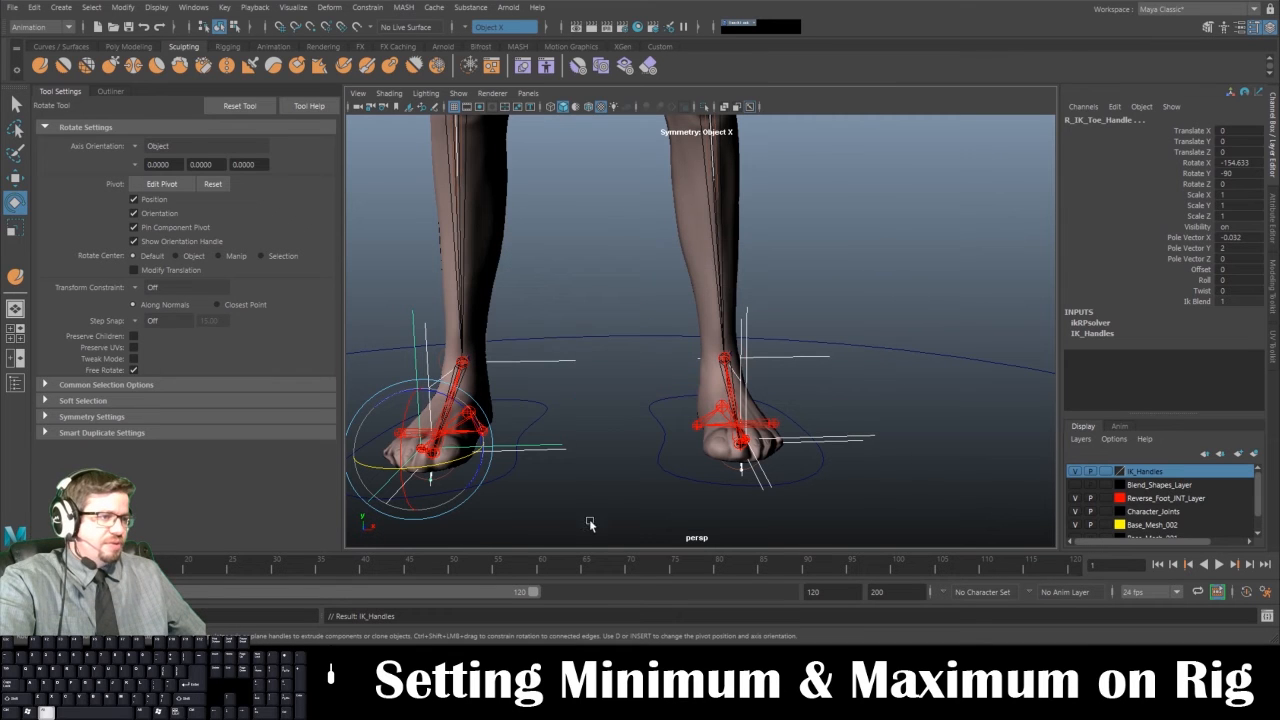
Hide the IK_Handles and Reverse_Foot_JNT_Layer display layers and check the rig's feet
{"action": "left_click", "coordinate": [1076, 471]}
{"action": "scroll", "coordinate": [832, 412], "scroll_direction": "down", "scroll_amount": 4}
{"action": "left_click", "coordinate": [827, 411]}
{"action": "left_click_drag", "start_coordinate": [827, 411], "coordinate": [950, 430], "text": "alt"}
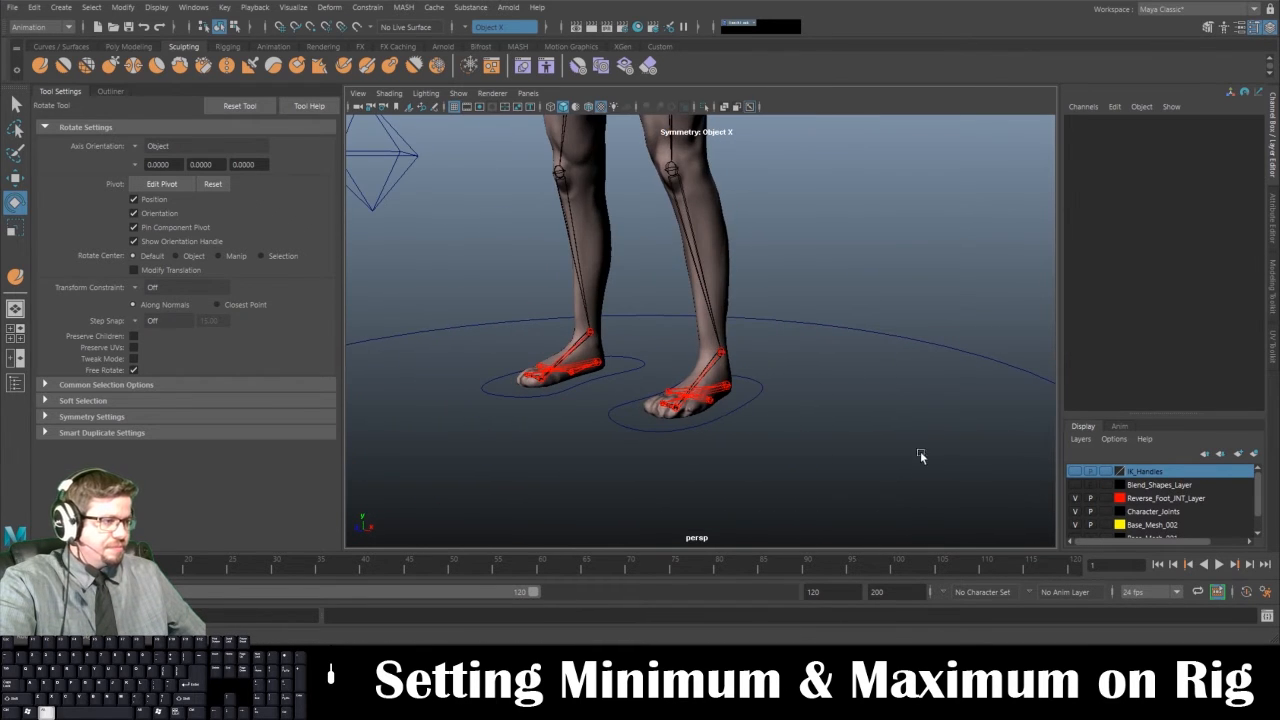
{"action": "left_click", "coordinate": [1075, 498]}
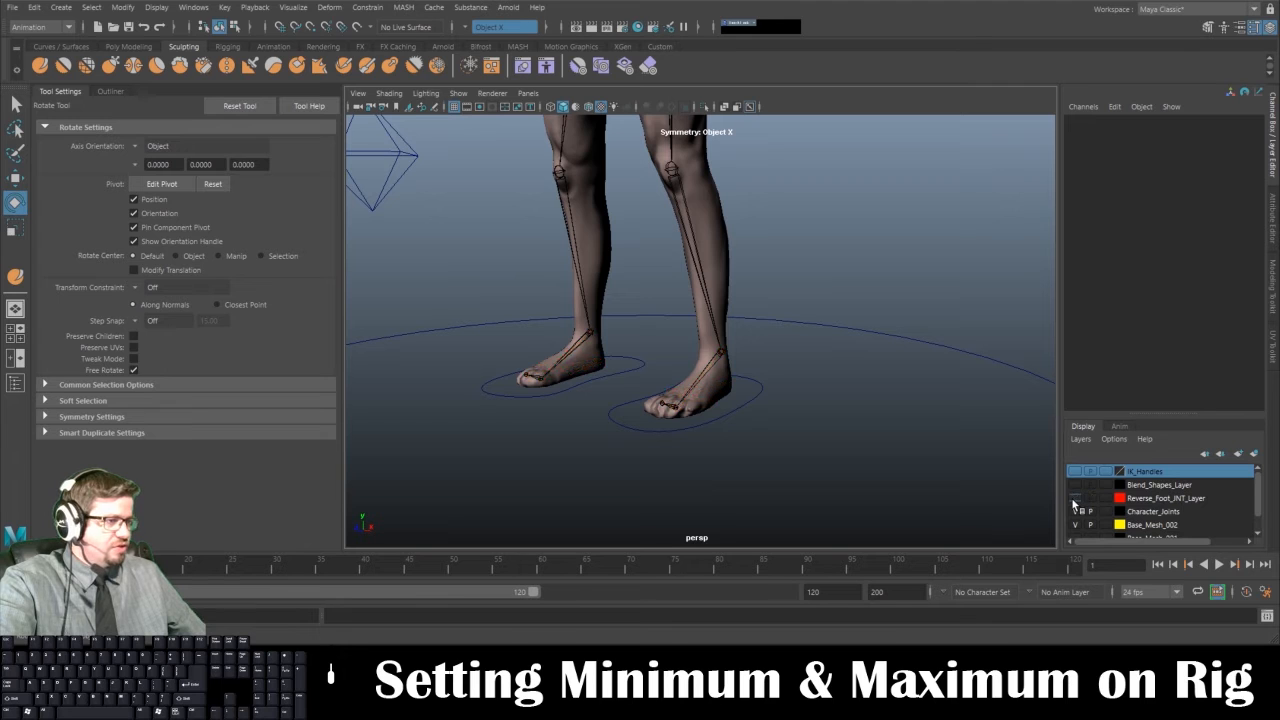
{"action": "left_click", "coordinate": [1075, 498]}
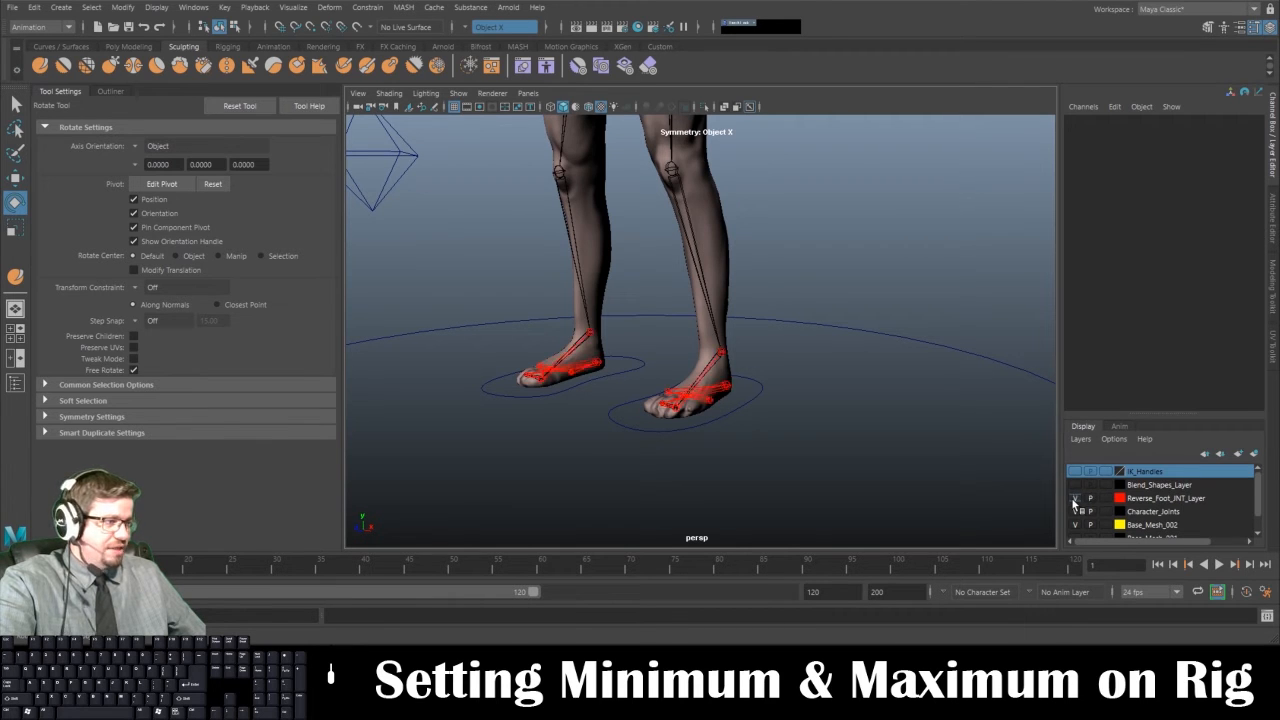
{"action": "left_click", "coordinate": [1075, 498]}
{"action": "left_click_drag", "start_coordinate": [815, 405], "coordinate": [826, 434], "text": "alt"}
{"action": "right_click_drag", "start_coordinate": [826, 434], "coordinate": [737, 337], "text": "alt"}
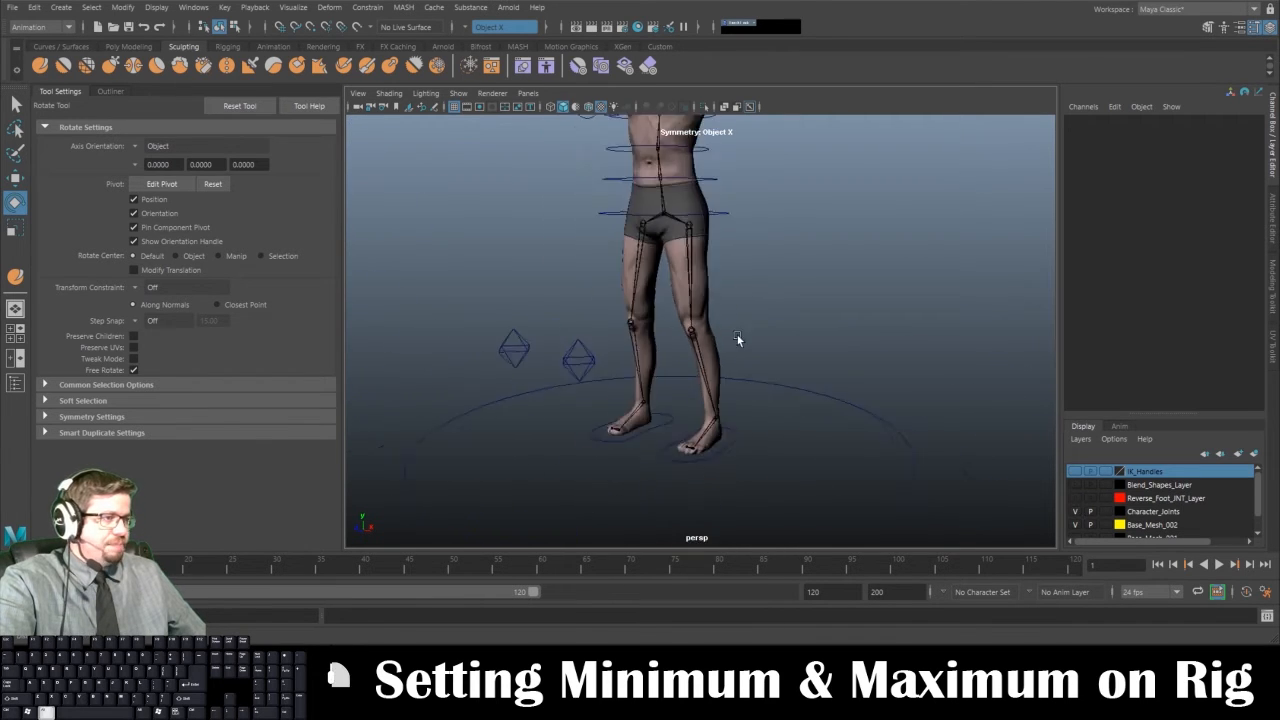
{"action": "left_click_drag", "start_coordinate": [737, 337], "coordinate": [860, 355], "text": "alt"}
{"action": "left_click_drag", "start_coordinate": [896, 406], "coordinate": [800, 314], "text": "alt"}
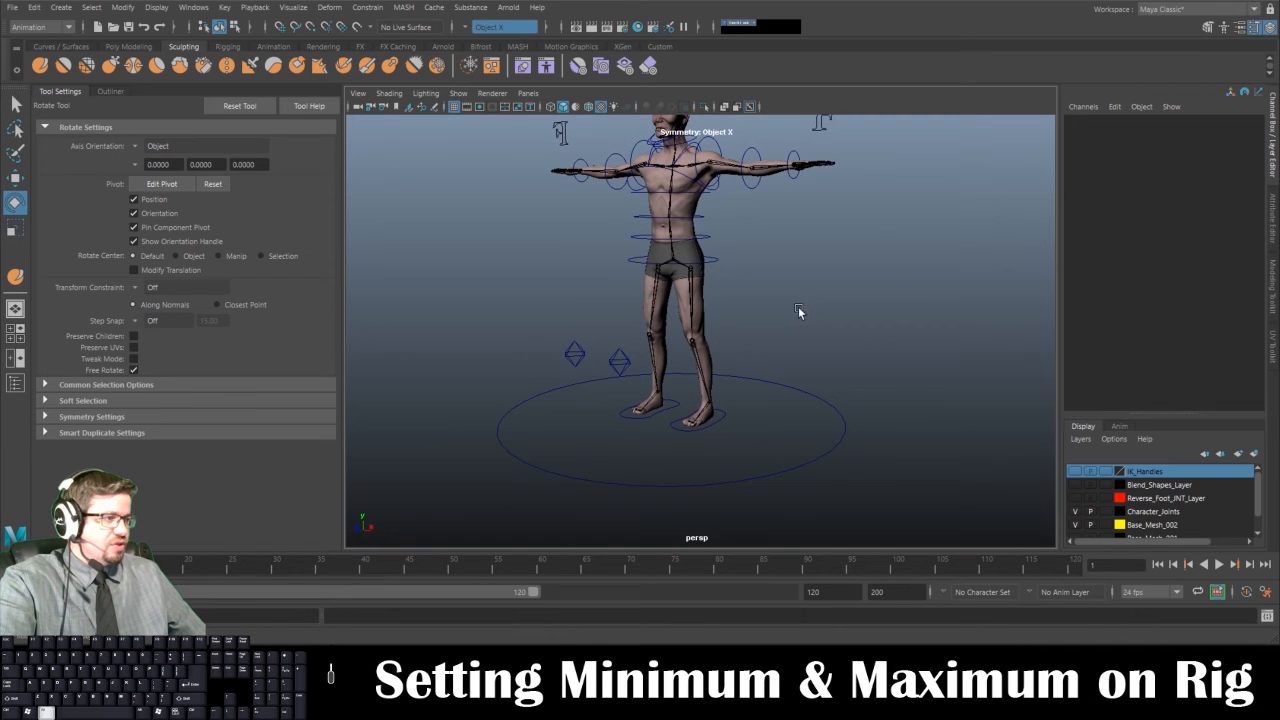
Show the Reverse_Foot_JNT_Layer and toggle the Blend_Shapes_Layer and IK_Handles layers to check their contents, leaving those two hidden
{"action": "left_click", "coordinate": [1076, 498]}
{"action": "left_click", "coordinate": [1076, 485]}
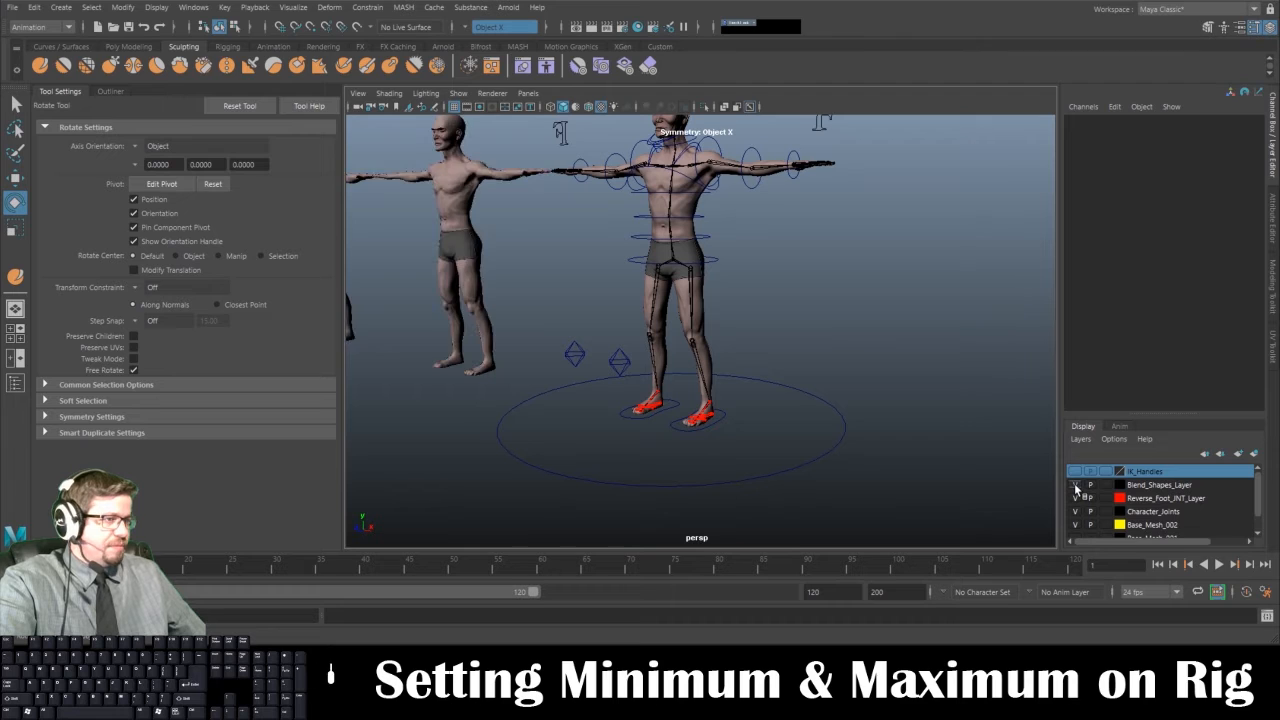
{"action": "left_click", "coordinate": [1076, 485]}
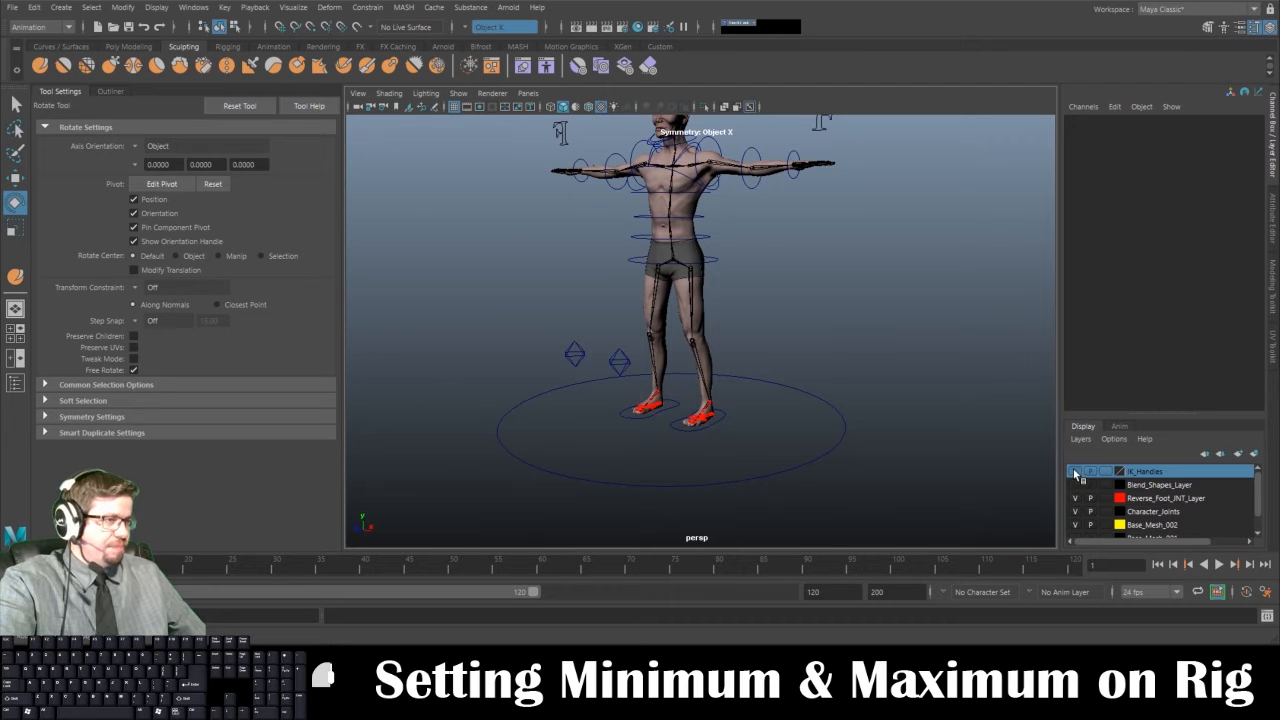
{"action": "left_click", "coordinate": [1074, 470]}
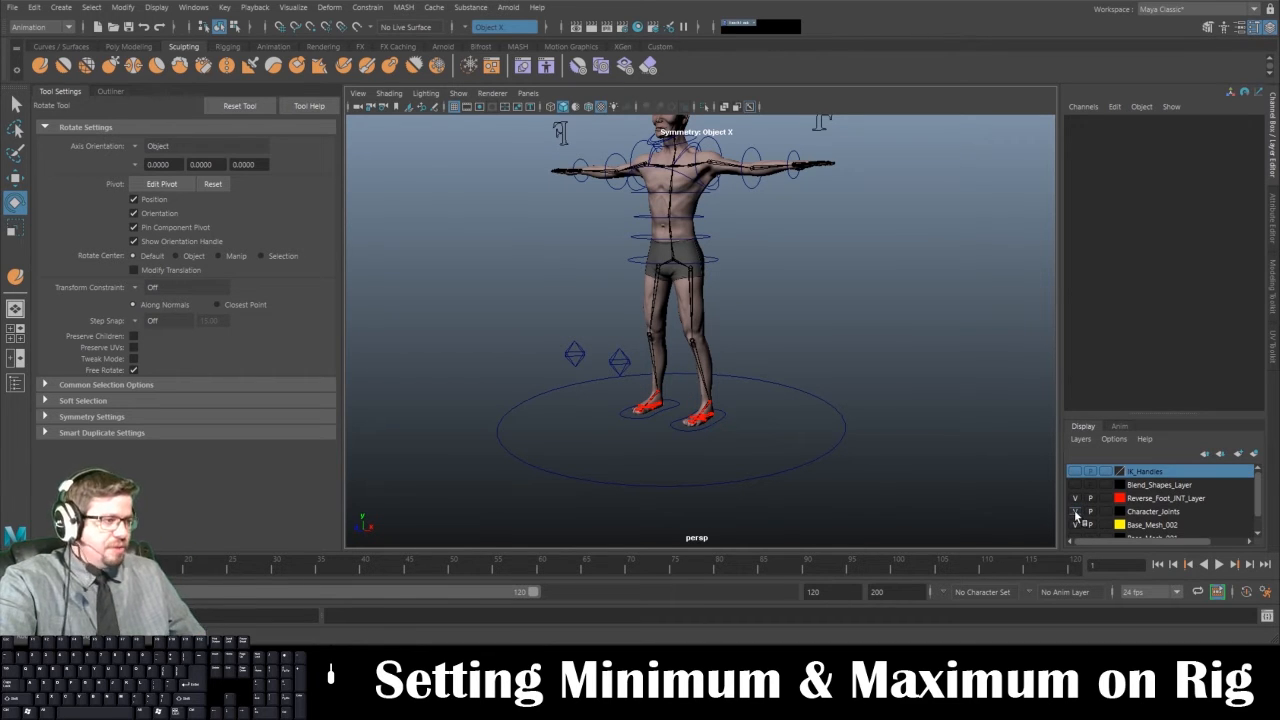
{"action": "key", "text": "f"}
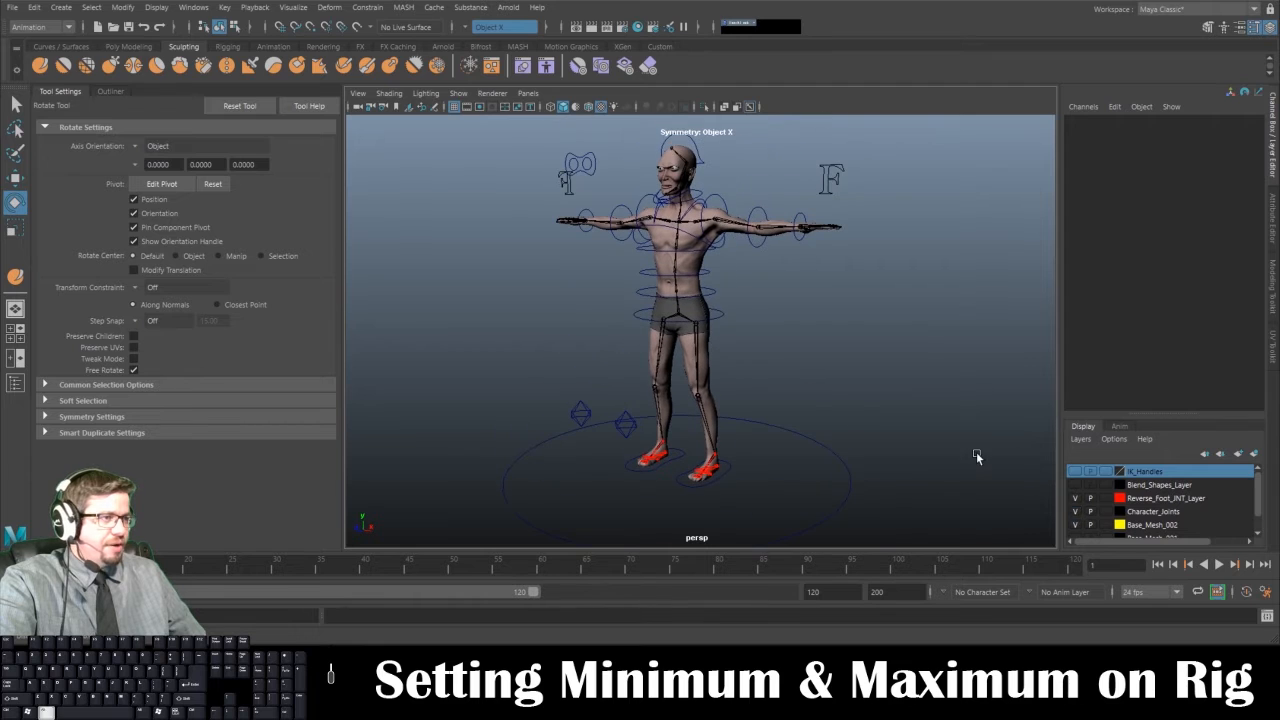
Toggle the Character_Joints layer's visibility to check which objects it holds, leaving the layer visible
{"action": "left_click", "coordinate": [1076, 512]}
{"action": "left_click", "coordinate": [1076, 512]}
{"action": "left_click", "coordinate": [1076, 512]}
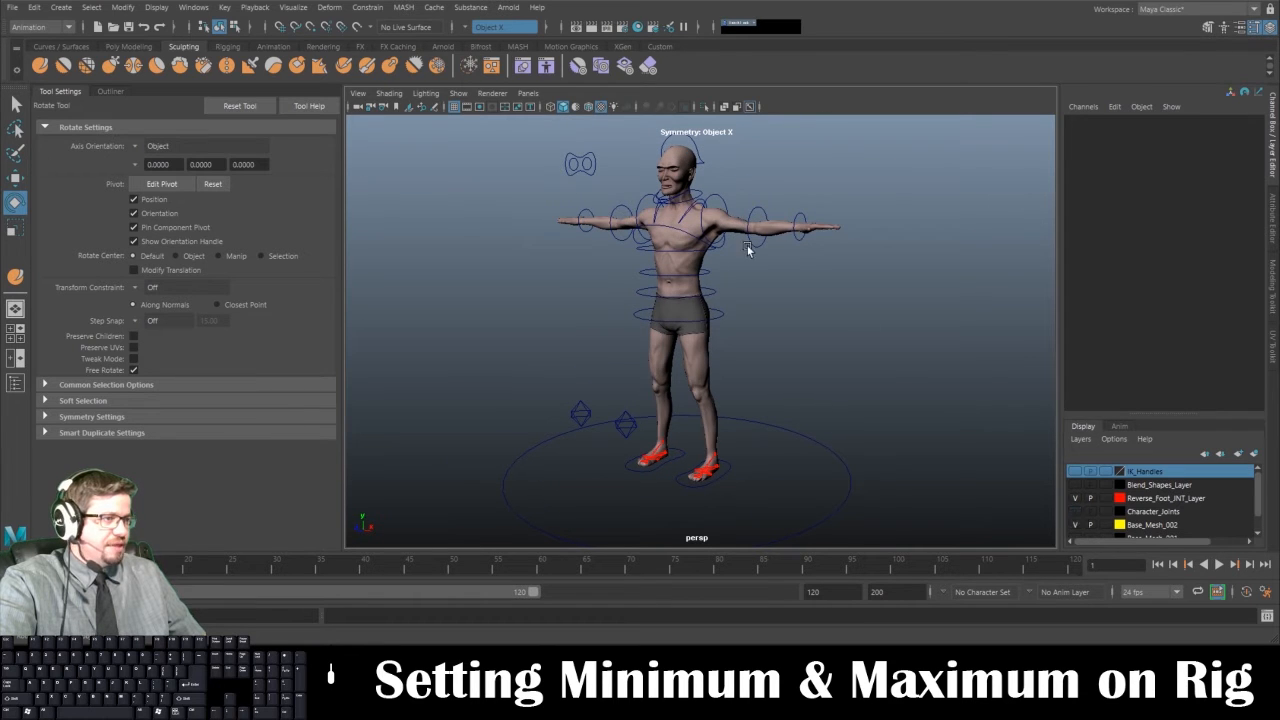
{"action": "left_click", "coordinate": [1076, 512]}
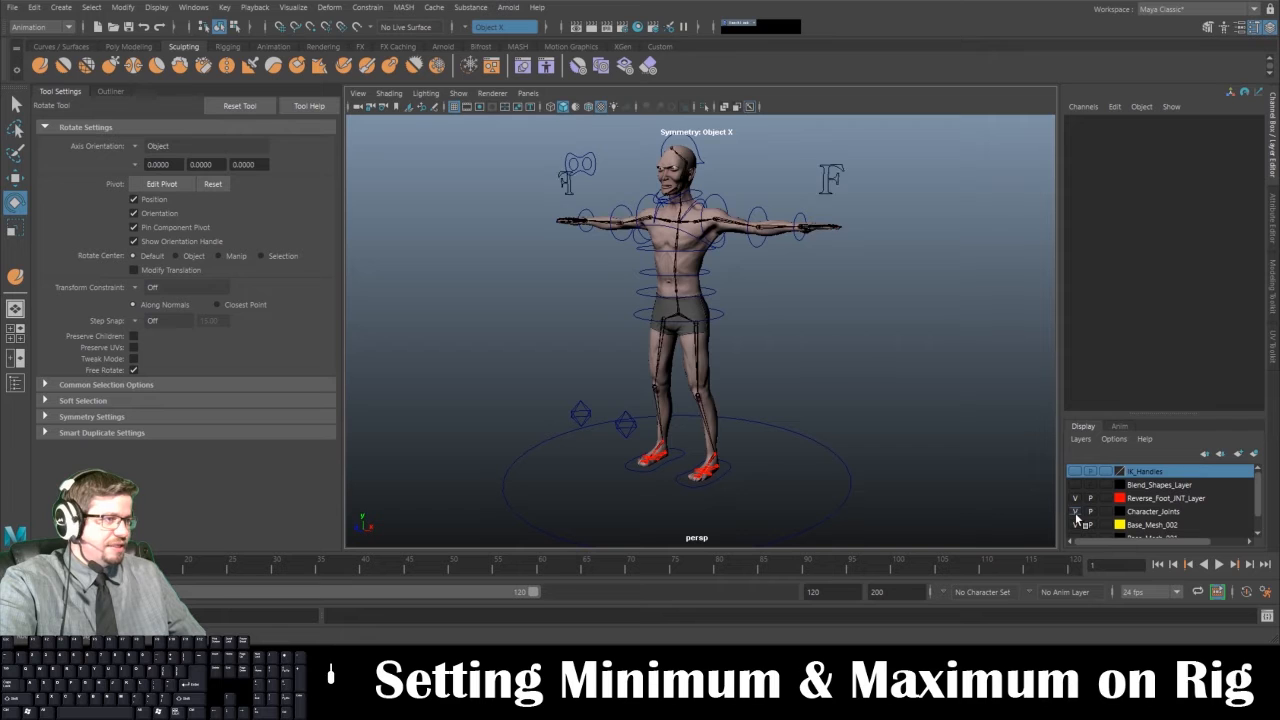
{"action": "left_click", "coordinate": [1076, 512]}
{"action": "left_click", "coordinate": [1076, 512]}
{"action": "middle_click_drag", "start_coordinate": [894, 434], "coordinate": [888, 396], "text": "alt"}
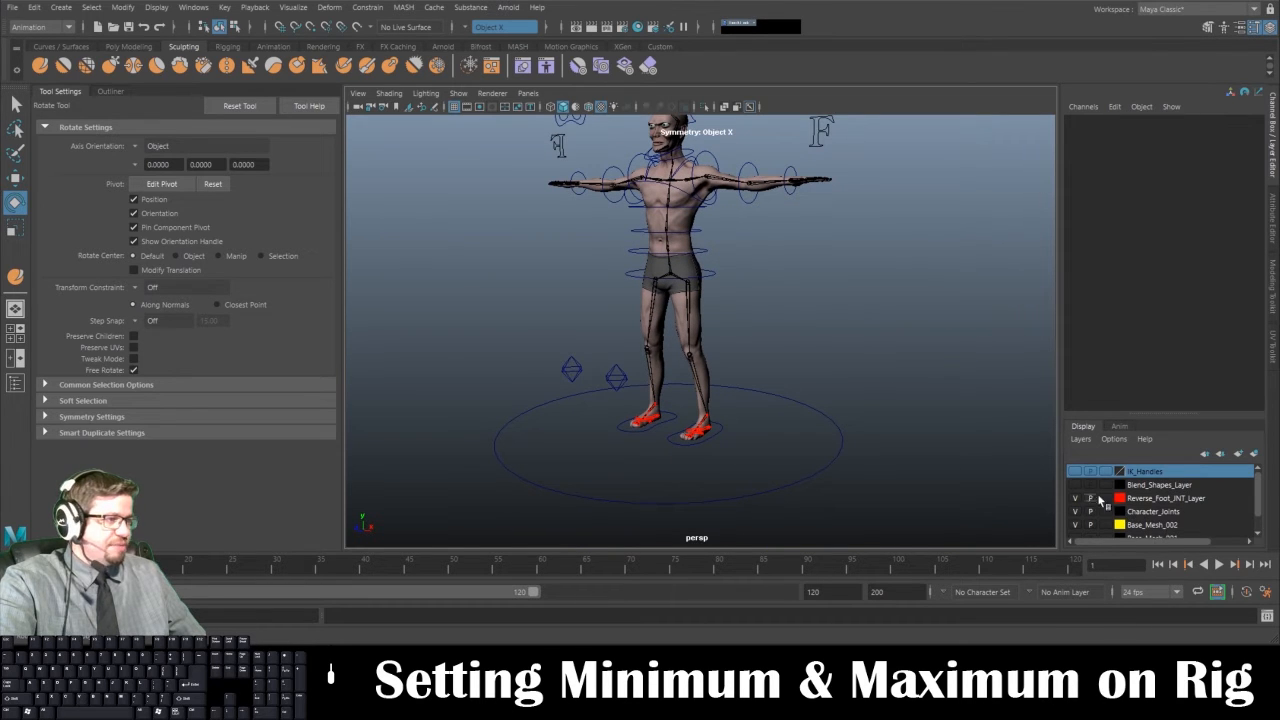
Check the Base_Mesh_002 layer by selecting the character's mesh, then clear the selection
{"action": "scroll", "coordinate": [1128, 508], "scroll_direction": "down", "scroll_amount": 1}
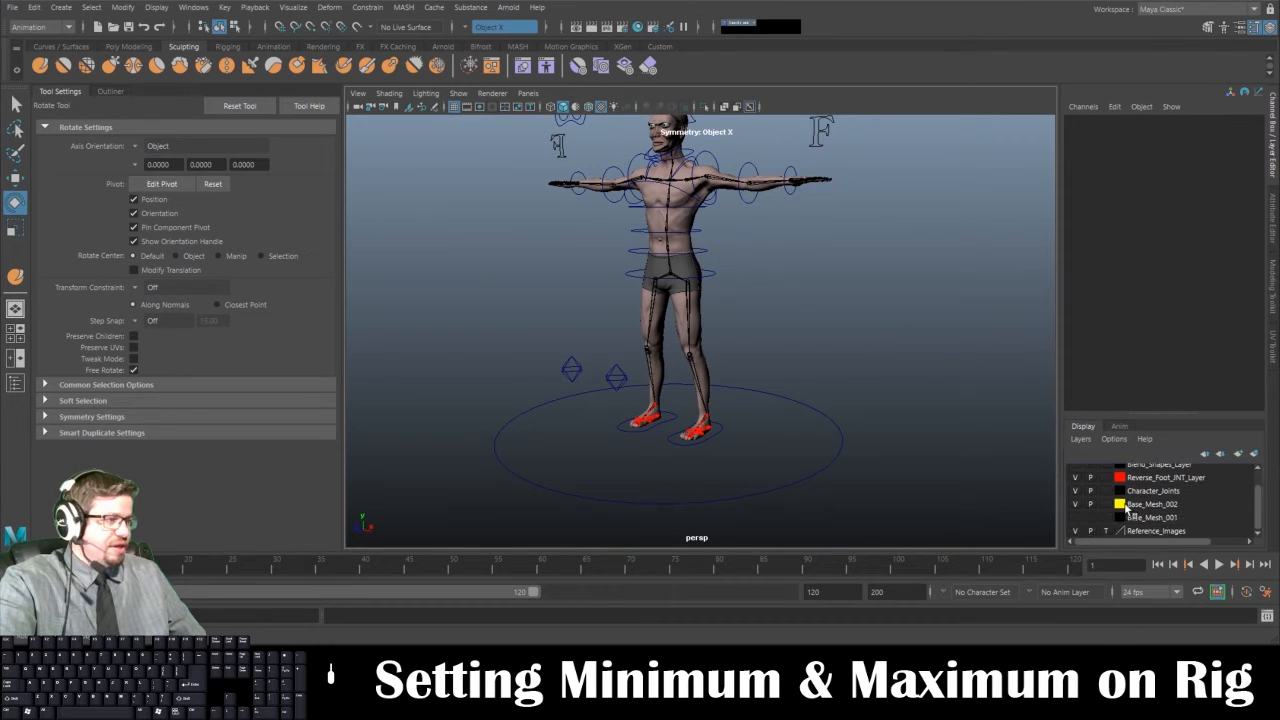
{"action": "left_click", "coordinate": [698, 315]}
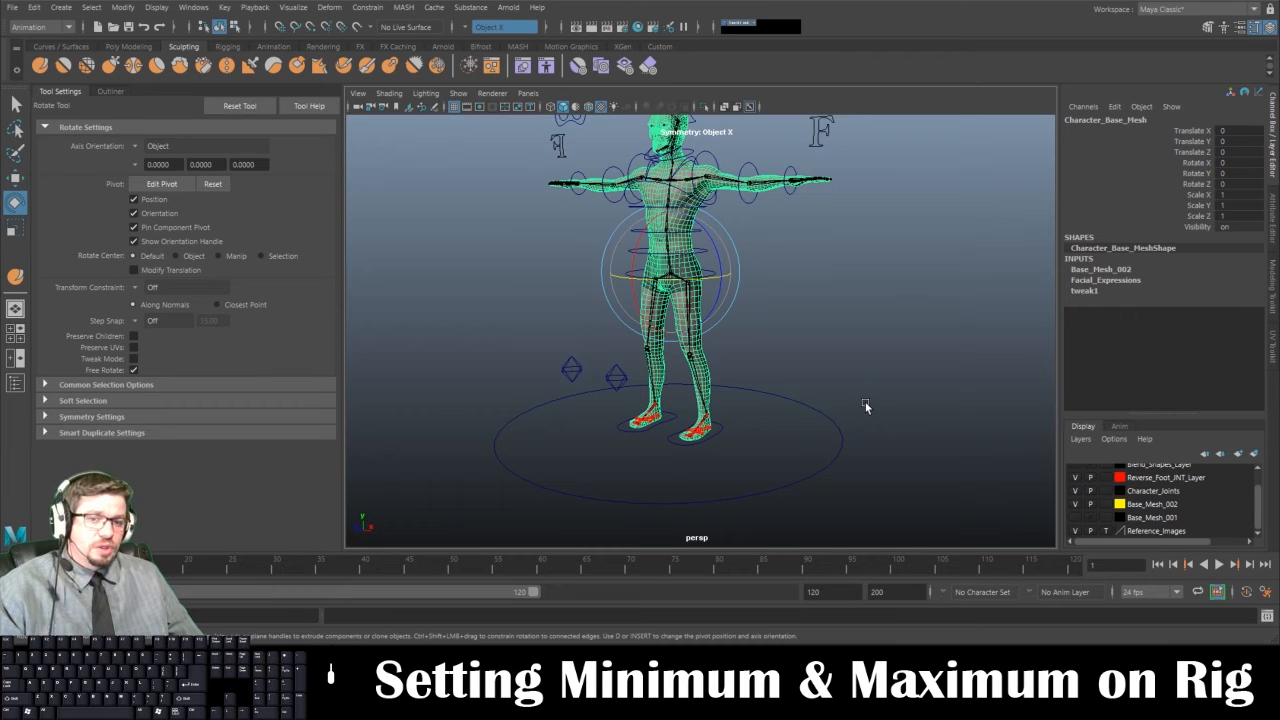
{"action": "left_click", "coordinate": [844, 373]}
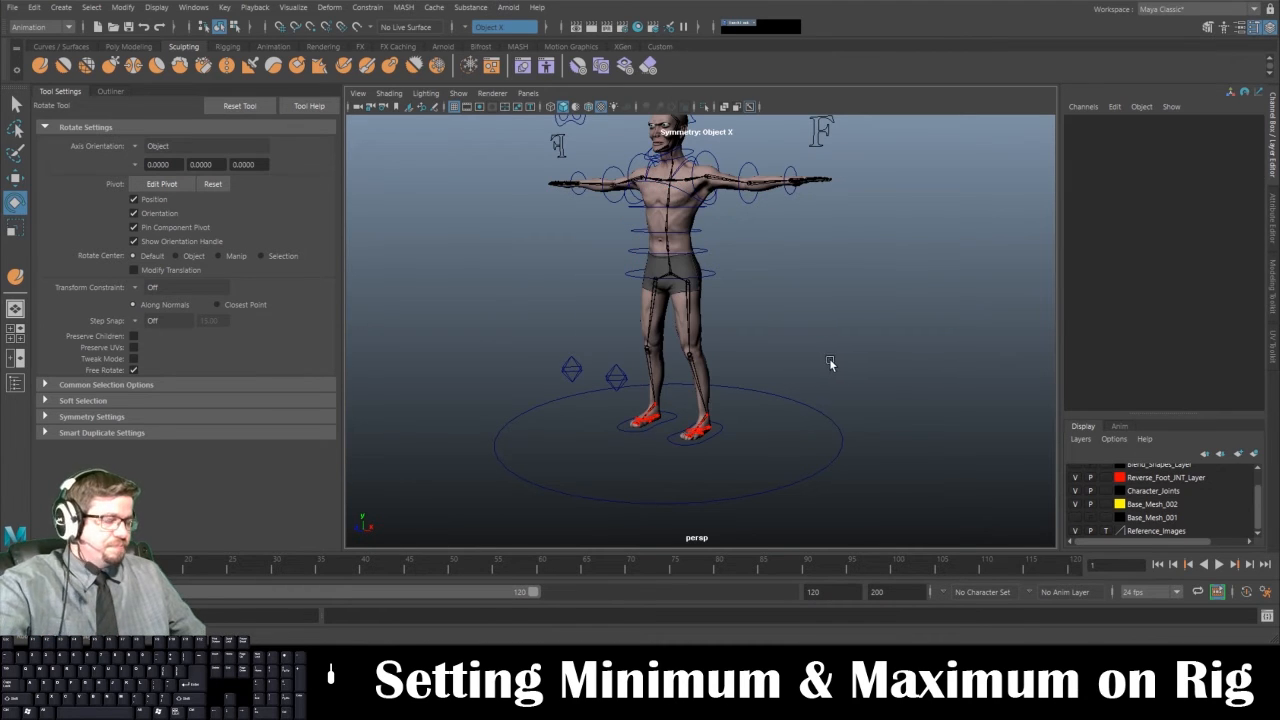
Go through the display layers one at a time, from Reference_Images up to IK_Handles, and compare them with the rig
{"action": "left_click_drag", "start_coordinate": [830, 363], "coordinate": [839, 410], "text": "alt"}
{"action": "scroll", "coordinate": [1155, 520], "scroll_direction": "up", "scroll_amount": 1}
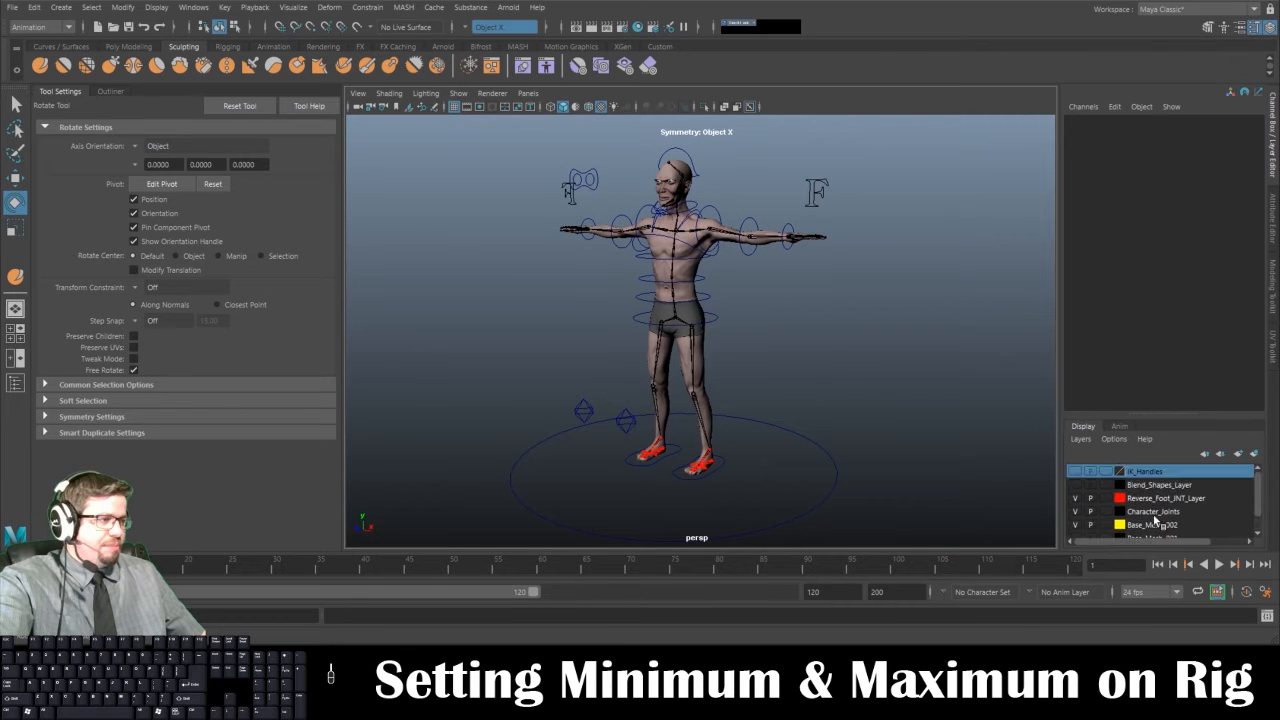
{"action": "scroll", "coordinate": [1160, 515], "scroll_direction": "down", "scroll_amount": 1}
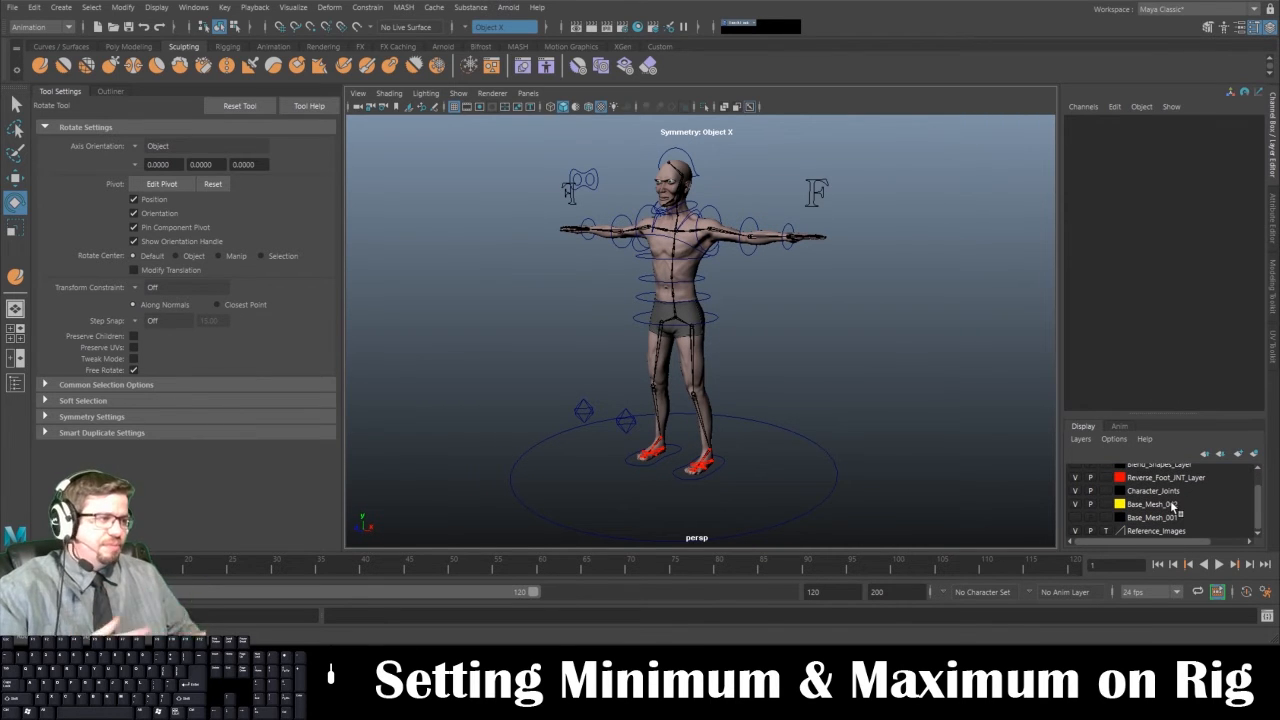
{"action": "left_click", "coordinate": [1177, 531]}
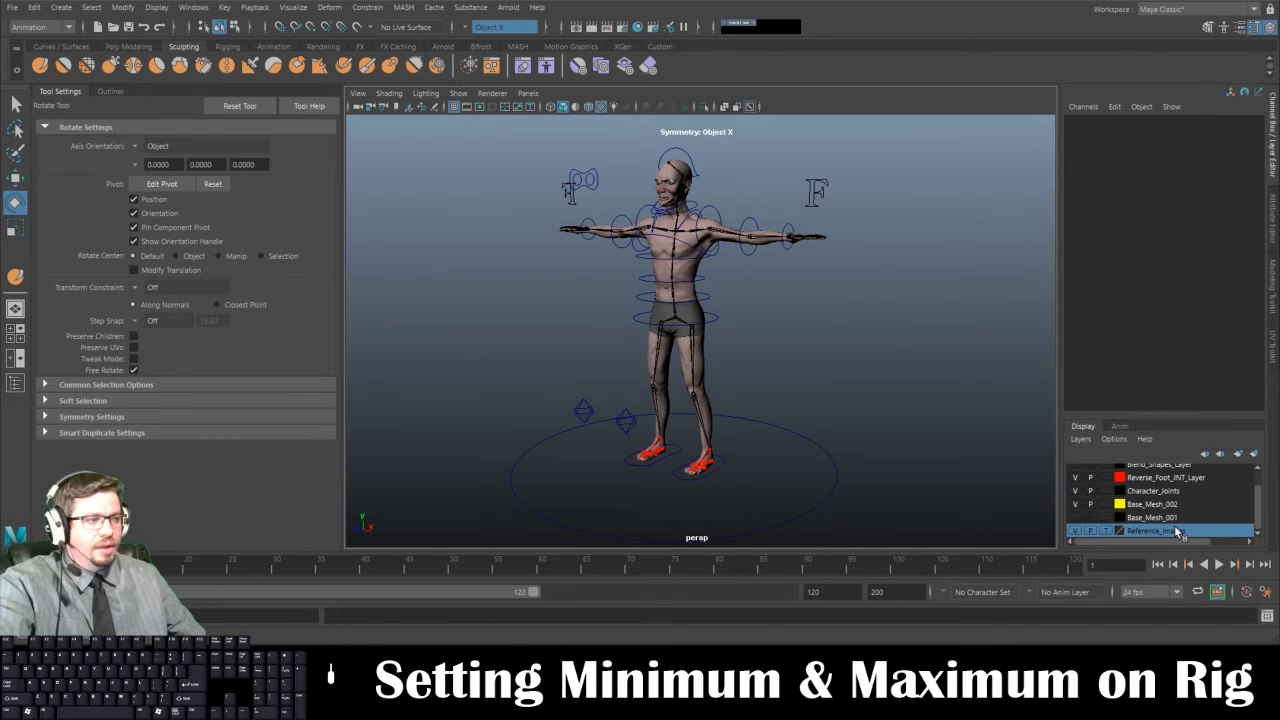
{"action": "left_click", "coordinate": [1163, 505]}
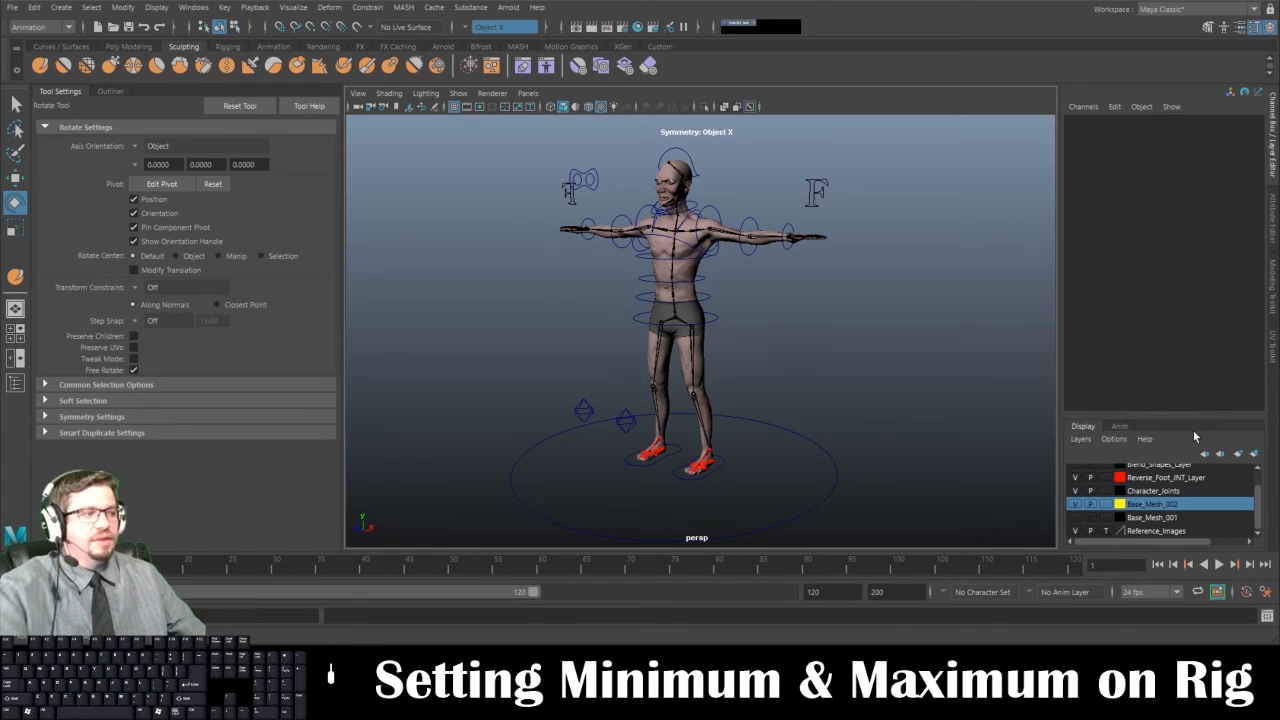
{"action": "left_click", "coordinate": [1163, 491]}
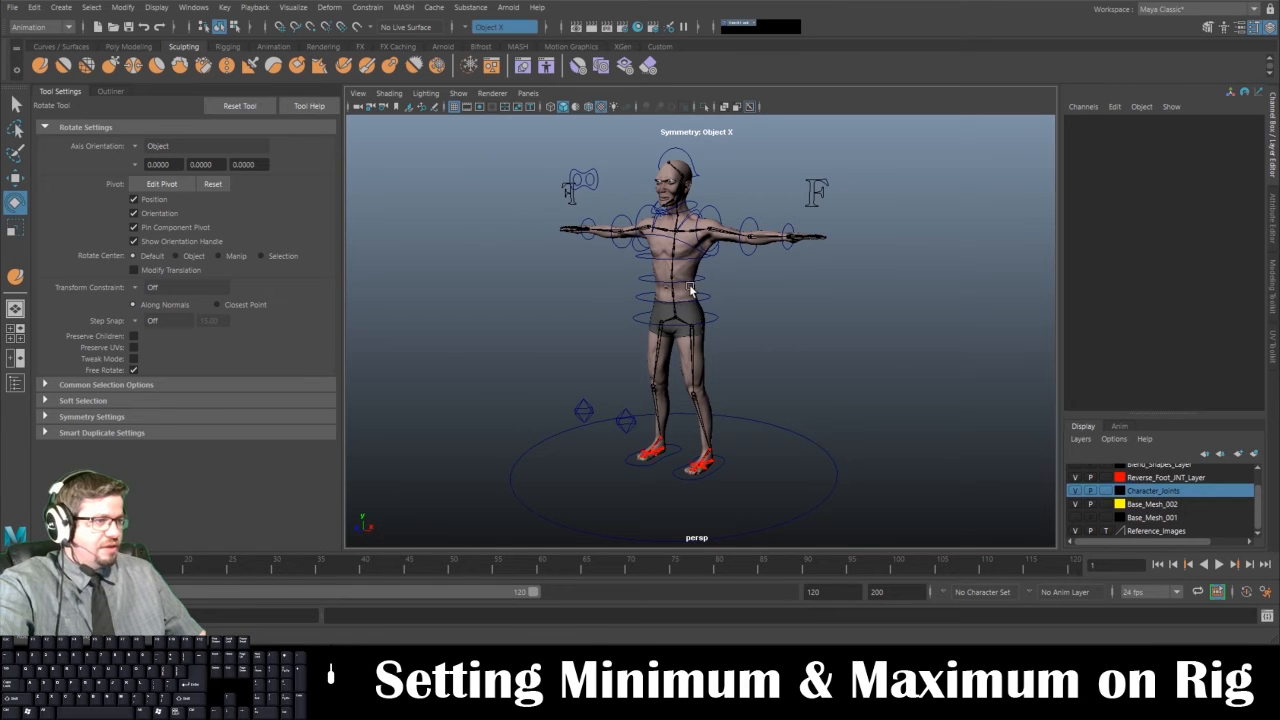
{"action": "left_click", "coordinate": [1158, 478]}
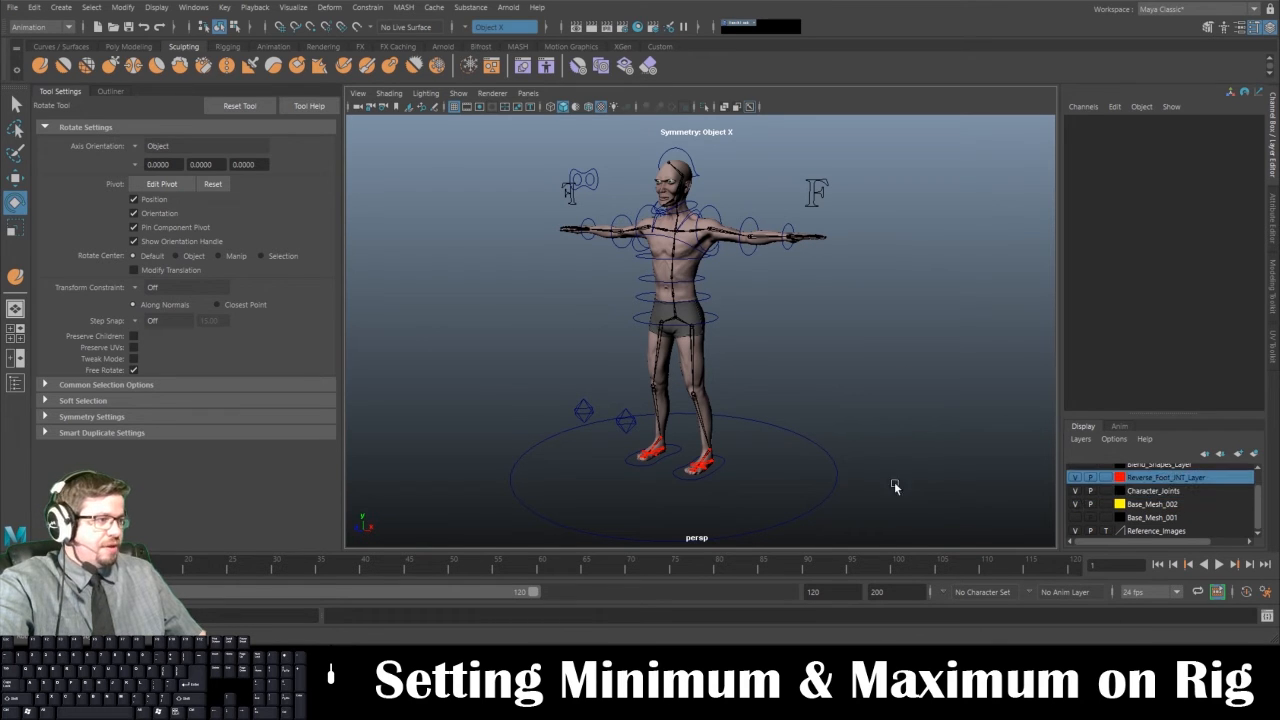
{"action": "scroll", "coordinate": [1096, 504], "scroll_direction": "up", "scroll_amount": 1}
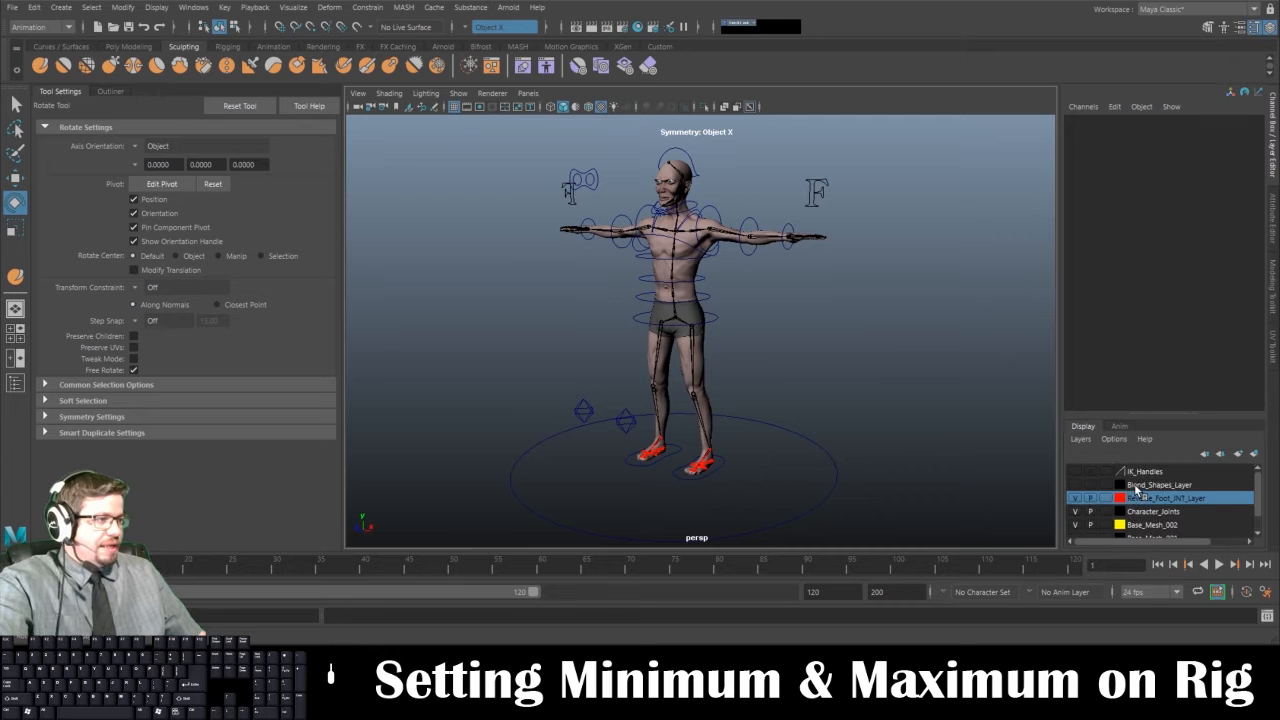
{"action": "left_click", "coordinate": [1142, 485]}
{"action": "left_click", "coordinate": [1140, 471]}
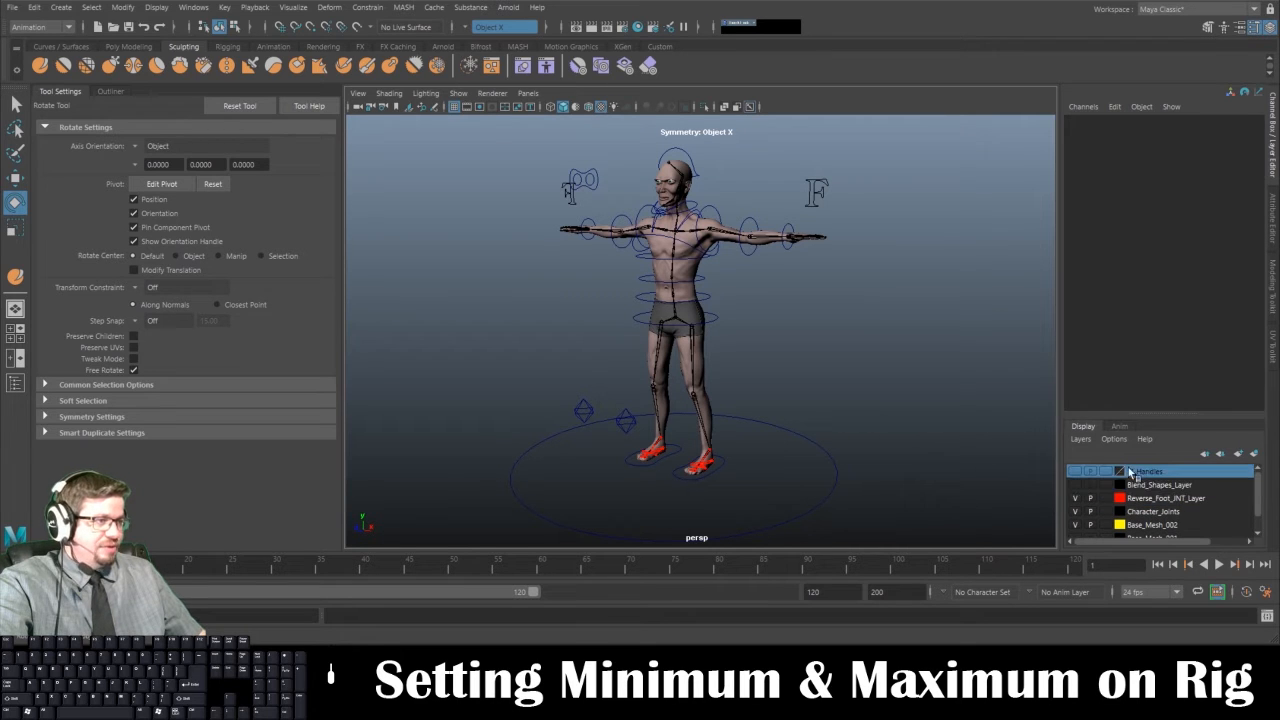
Select the global control around the character's feet and inspect the controls and joints grouped under it
{"action": "left_click_drag", "start_coordinate": [817, 350], "coordinate": [882, 328], "text": "alt"}
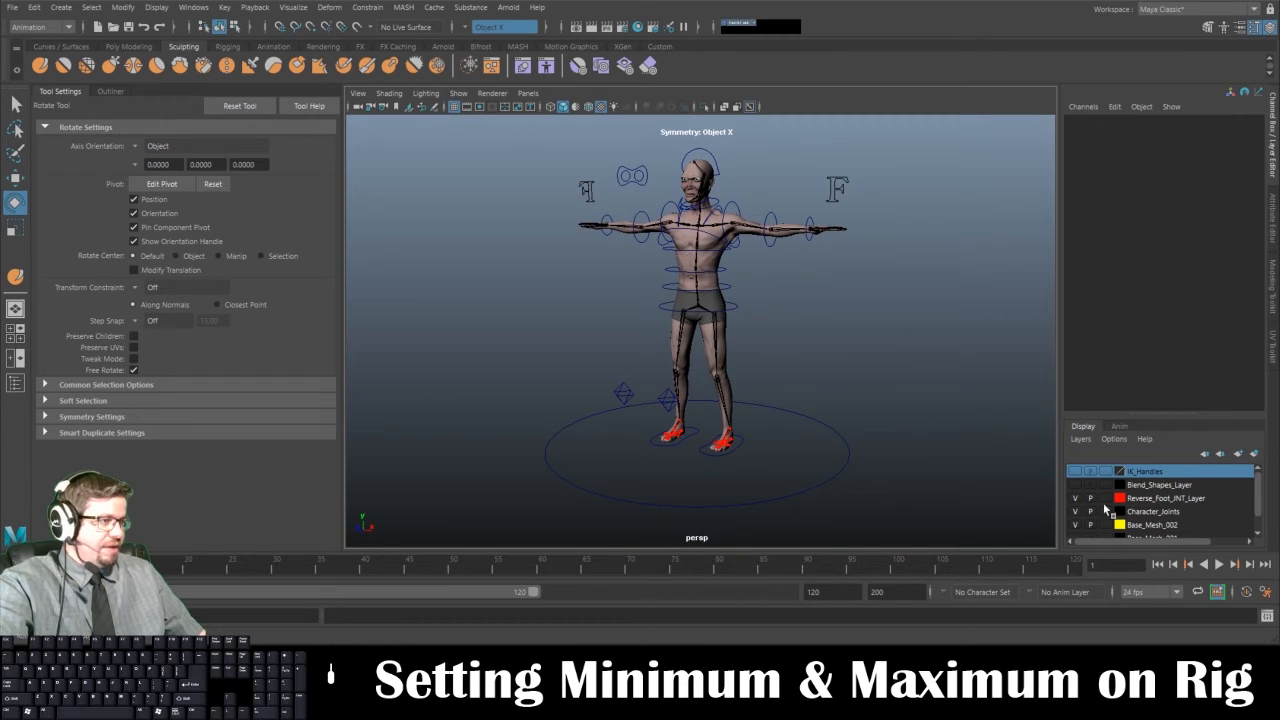
{"action": "left_click_drag", "start_coordinate": [828, 446], "coordinate": [864, 458]}
{"action": "middle_click_drag", "start_coordinate": [817, 366], "coordinate": [836, 390], "text": "alt"}
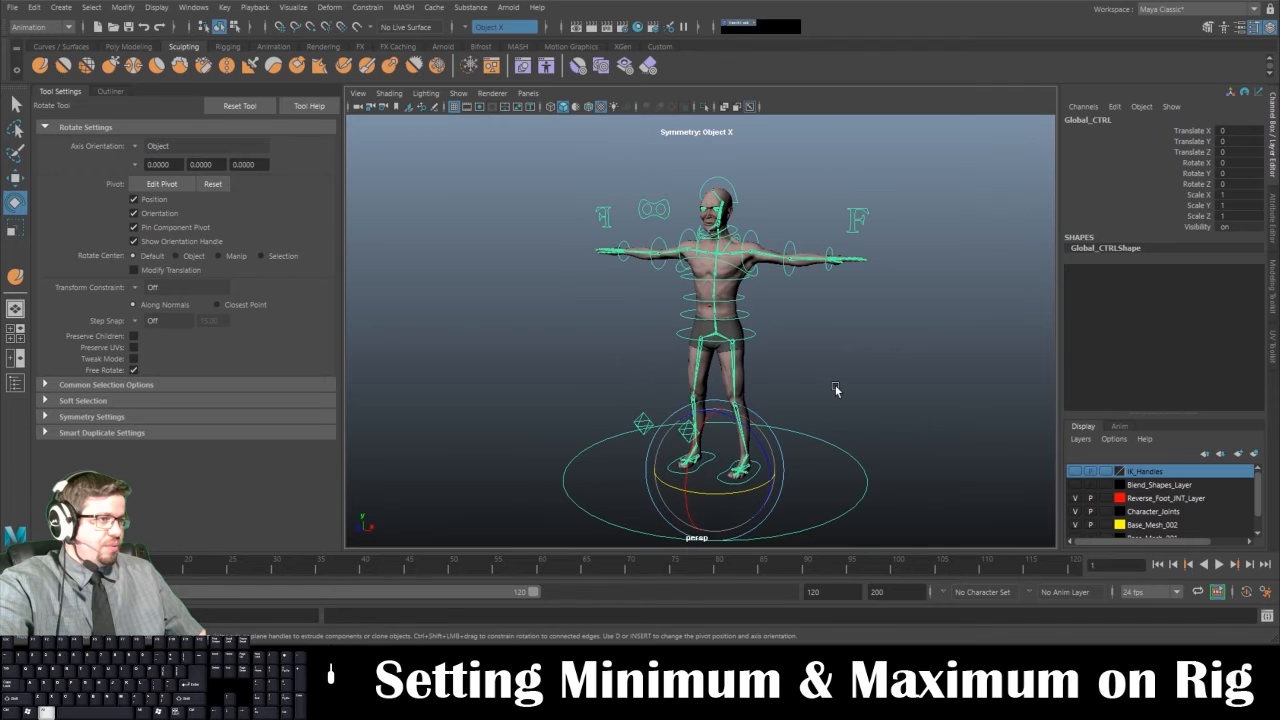
{"action": "left_click_drag", "start_coordinate": [836, 390], "coordinate": [815, 374], "text": "alt"}
{"action": "left_click", "coordinate": [827, 318]}
{"action": "middle_click_drag", "start_coordinate": [827, 320], "coordinate": [822, 367], "text": "alt"}
{"action": "right_click_drag", "start_coordinate": [822, 367], "coordinate": [834, 406], "text": "alt"}
{"action": "left_click", "coordinate": [832, 474]}
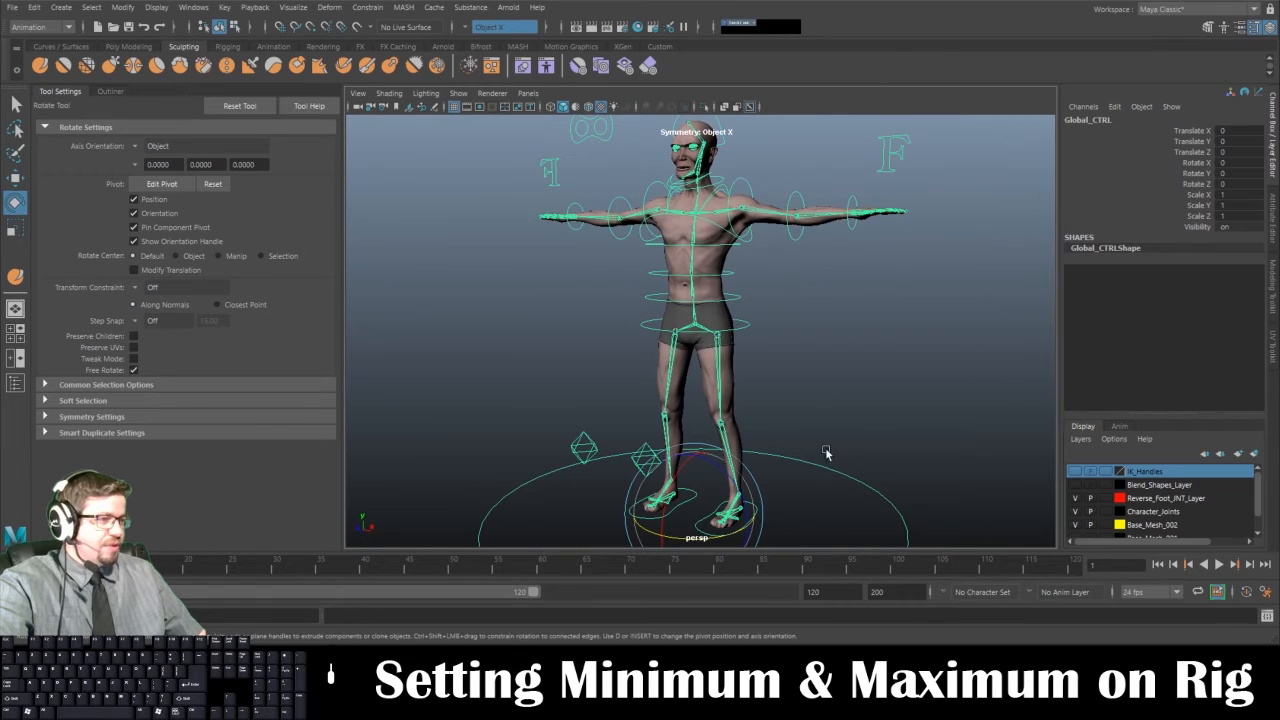
{"action": "right_click_drag", "start_coordinate": [846, 258], "coordinate": [874, 314], "text": "alt"}
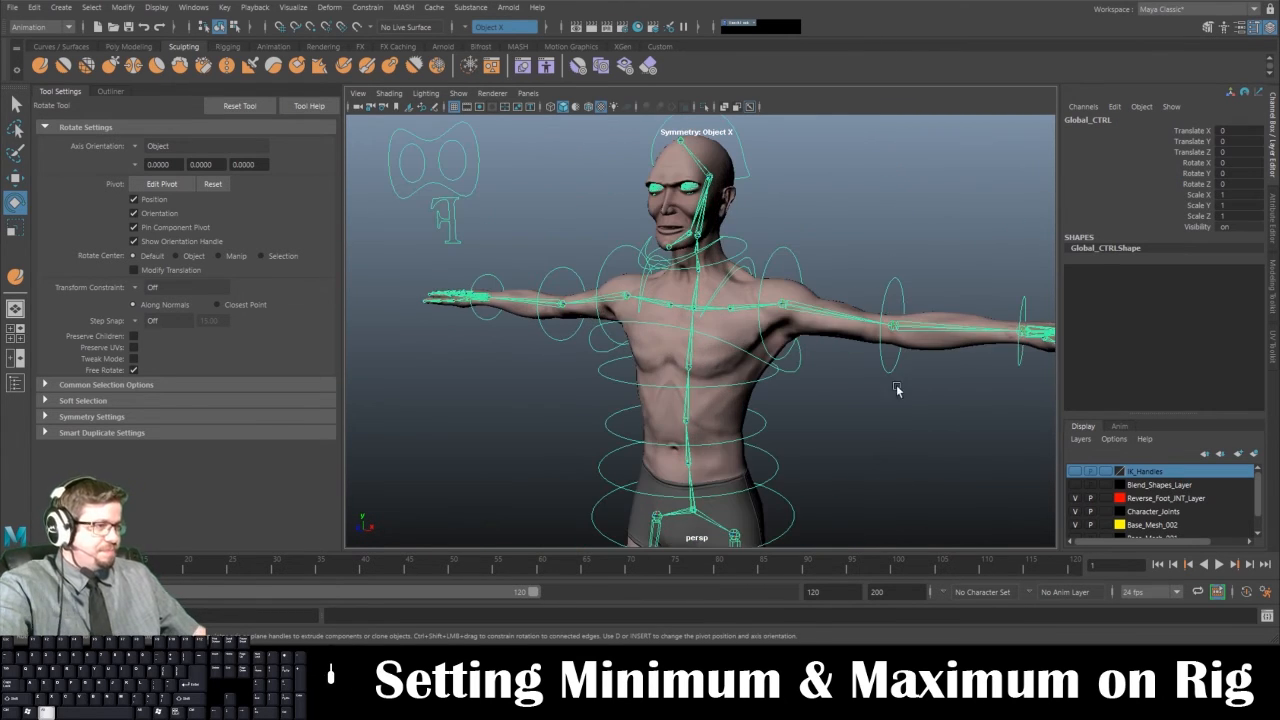
{"action": "left_click_drag", "start_coordinate": [897, 390], "coordinate": [837, 286], "text": "alt"}
Try selecting the left elbow control together with another control near the shoulder, then clear the selection
{"action": "left_click", "coordinate": [890, 298]}
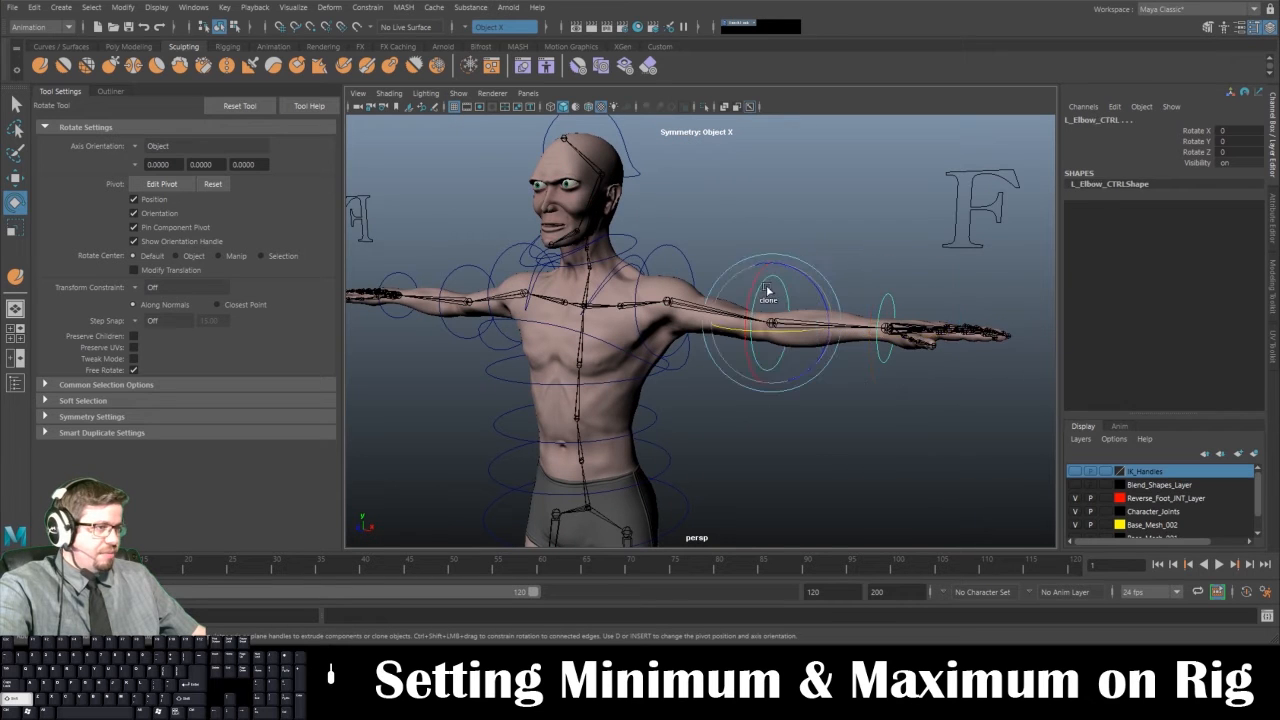
{"action": "left_click", "coordinate": [674, 249], "text": "shift"}
{"action": "middle_click_drag", "start_coordinate": [712, 283], "coordinate": [808, 231], "text": "alt"}
{"action": "right_click_drag", "start_coordinate": [868, 408], "coordinate": [768, 312], "text": "alt"}
{"action": "left_click", "coordinate": [840, 371]}
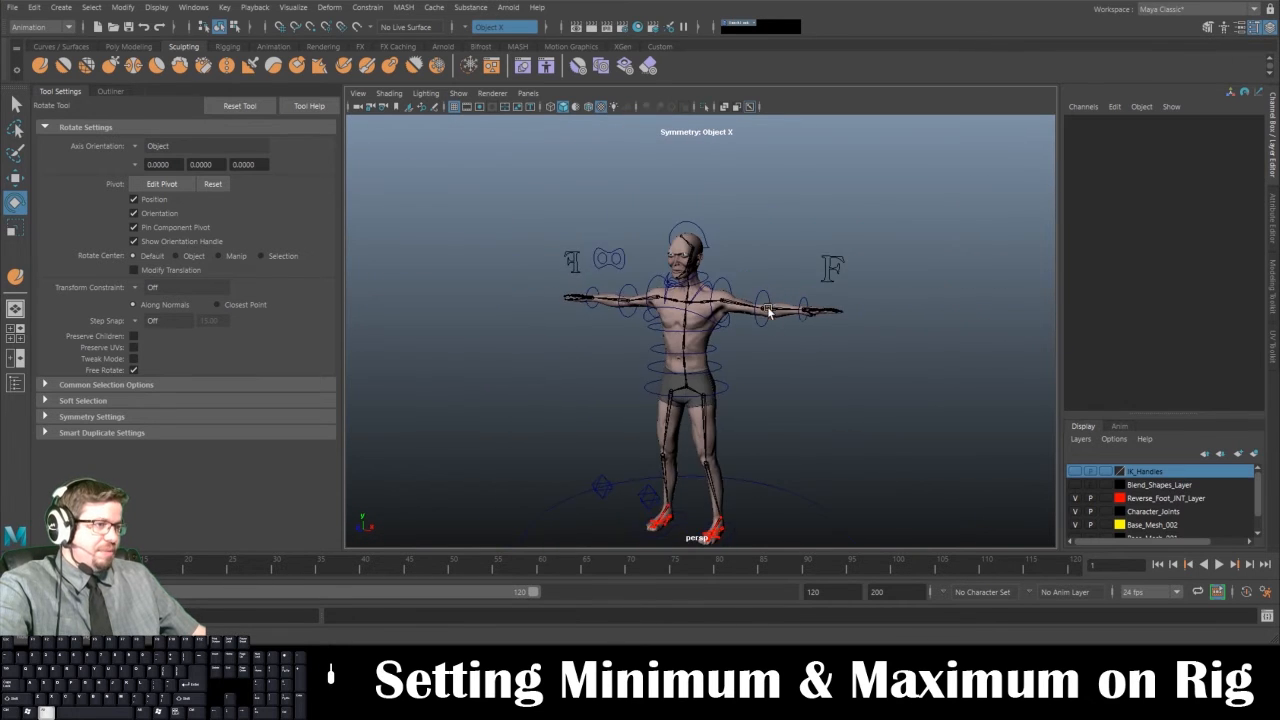
Select the global control circle on the floor and inspect the hips and legs in its hierarchy
{"action": "left_click_drag", "start_coordinate": [768, 312], "coordinate": [785, 354], "text": "alt"}
{"action": "left_click", "coordinate": [771, 443]}
{"action": "left_click_drag", "start_coordinate": [806, 511], "coordinate": [794, 327], "text": "alt"}
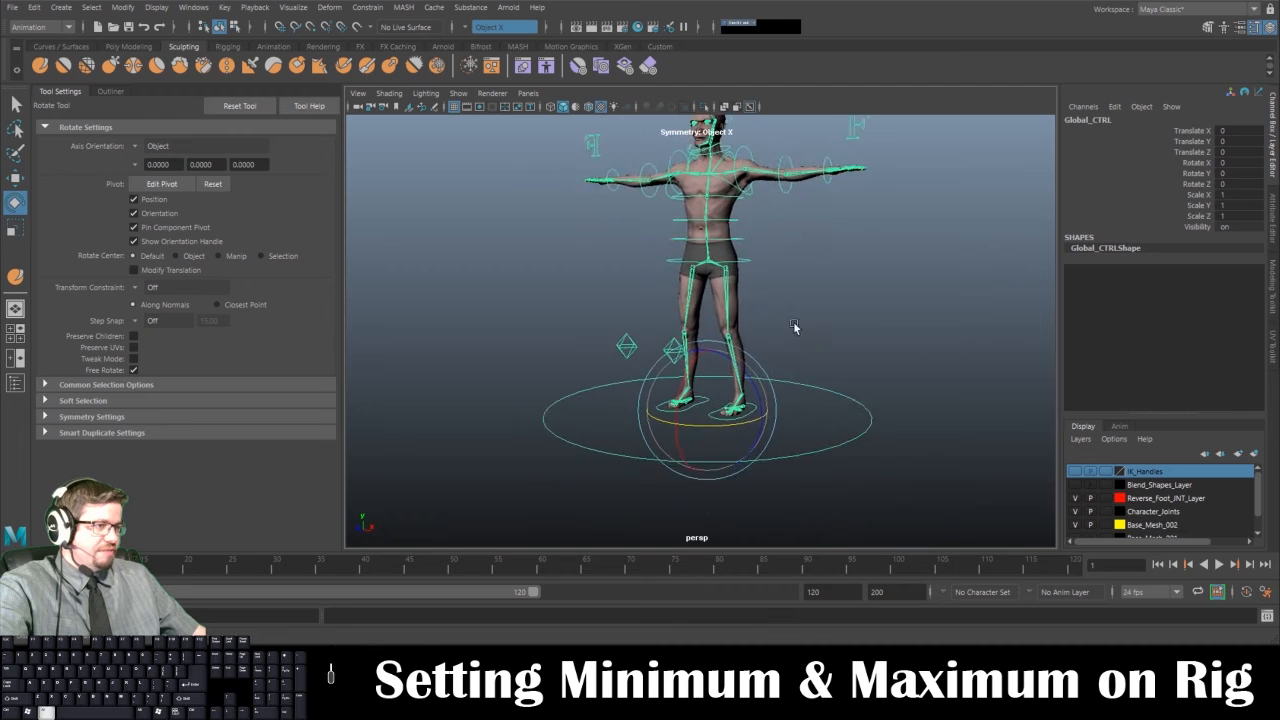
{"action": "right_click_drag", "start_coordinate": [794, 327], "coordinate": [938, 538], "text": "alt"}
{"action": "middle_click_drag", "start_coordinate": [848, 338], "coordinate": [866, 397], "text": "alt"}
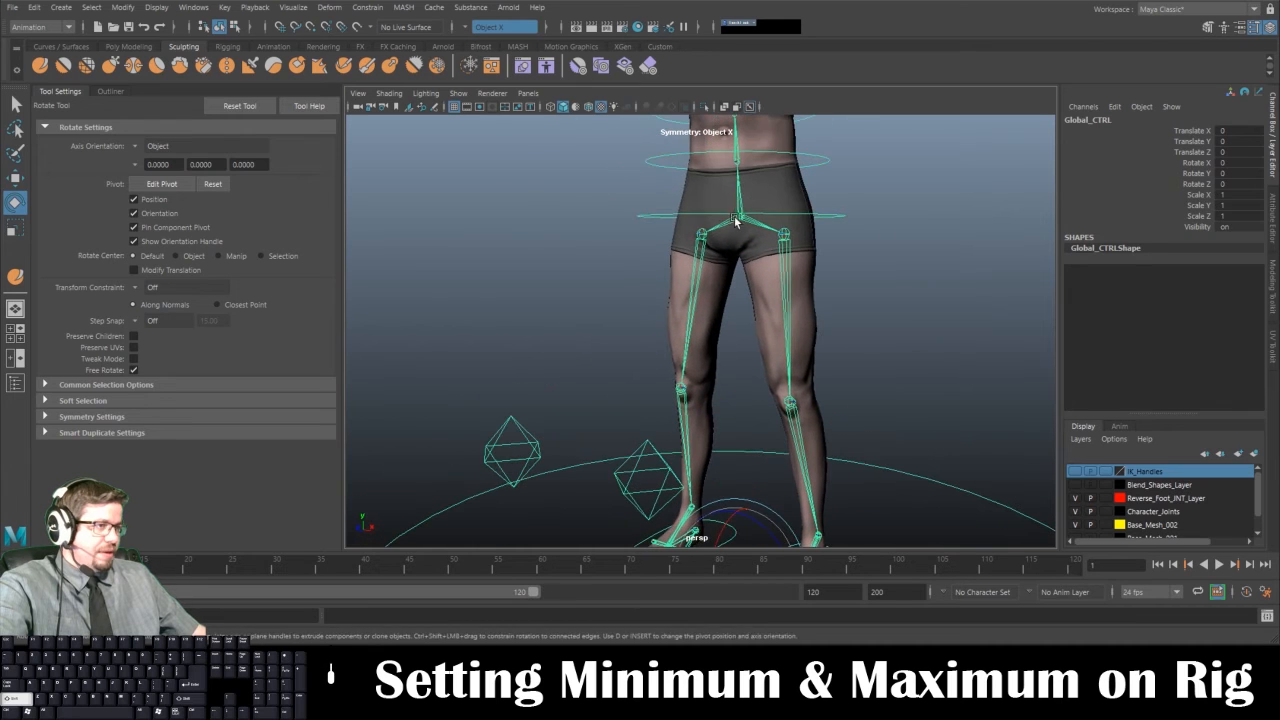
Try selecting the root joint at the character's hips, undoing each selection change to return to the global control
{"action": "left_click", "coordinate": [737, 220], "text": "shift"}
{"action": "key", "text": "ctrl+z"}
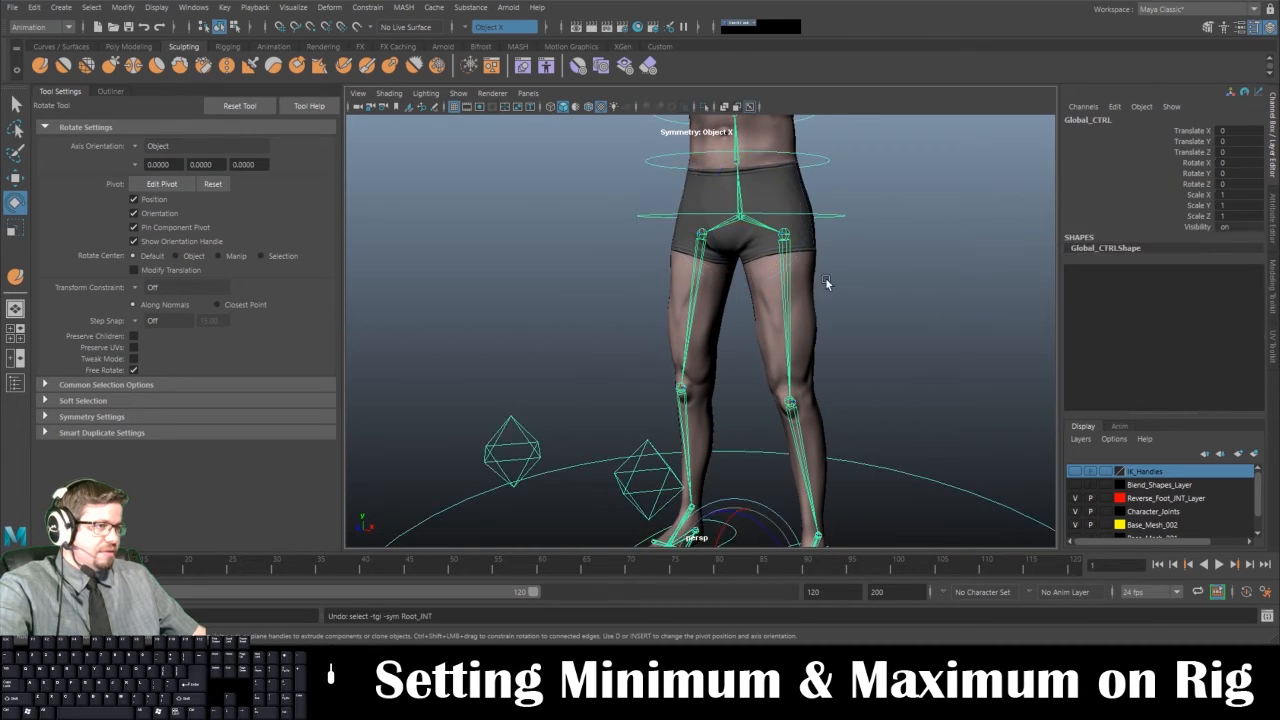
{"action": "left_click_drag", "start_coordinate": [826, 283], "coordinate": [862, 227], "text": "alt"}
{"action": "left_click_drag", "start_coordinate": [894, 357], "coordinate": [790, 200], "text": "alt"}
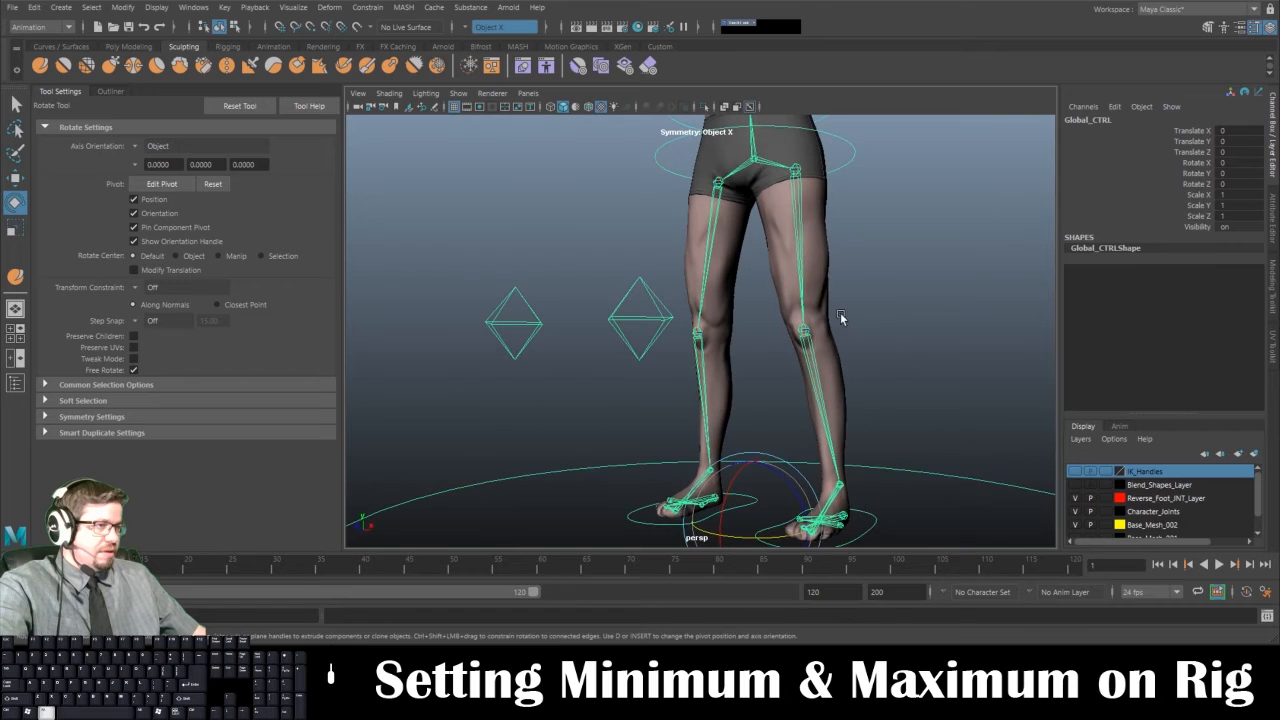
{"action": "left_click", "coordinate": [749, 160]}
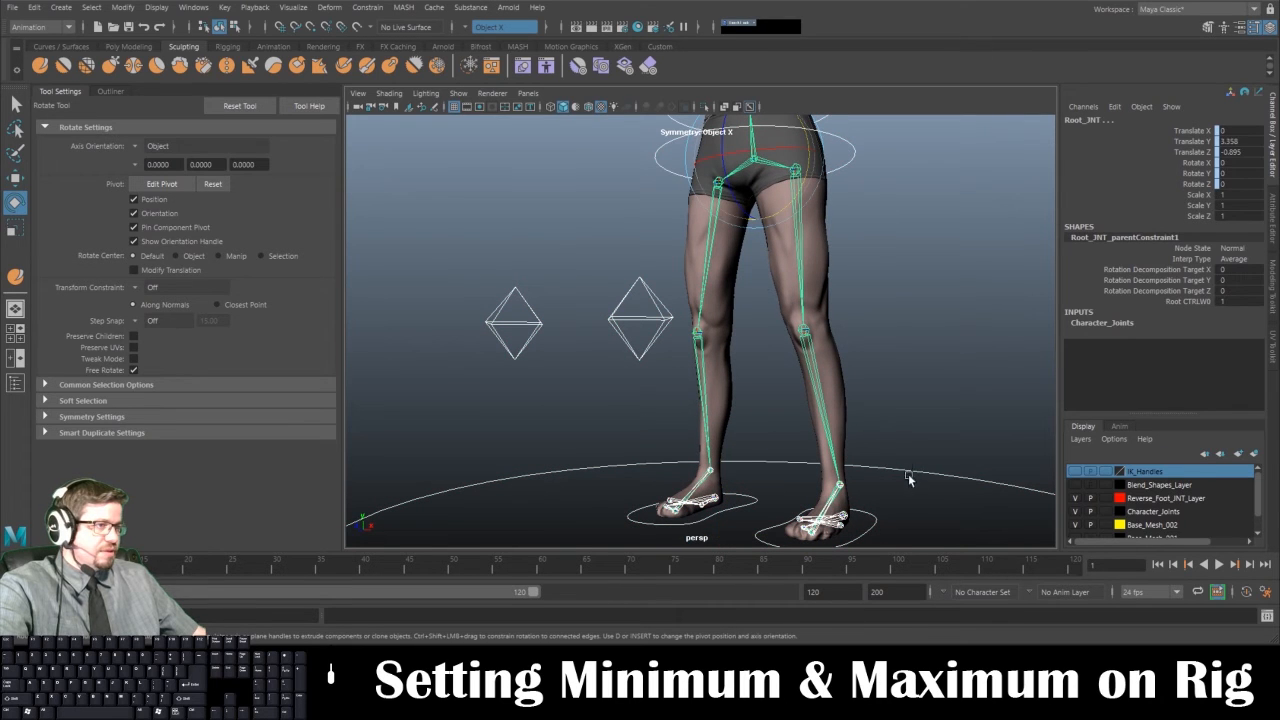
{"action": "key", "text": "ctrl+z"}
Select the global control circle around the feet and create a new display layer from the selection
{"action": "scroll", "coordinate": [896, 428], "scroll_direction": "down", "scroll_amount": 3}
{"action": "left_click_drag", "start_coordinate": [911, 414], "coordinate": [911, 434], "text": "alt"}
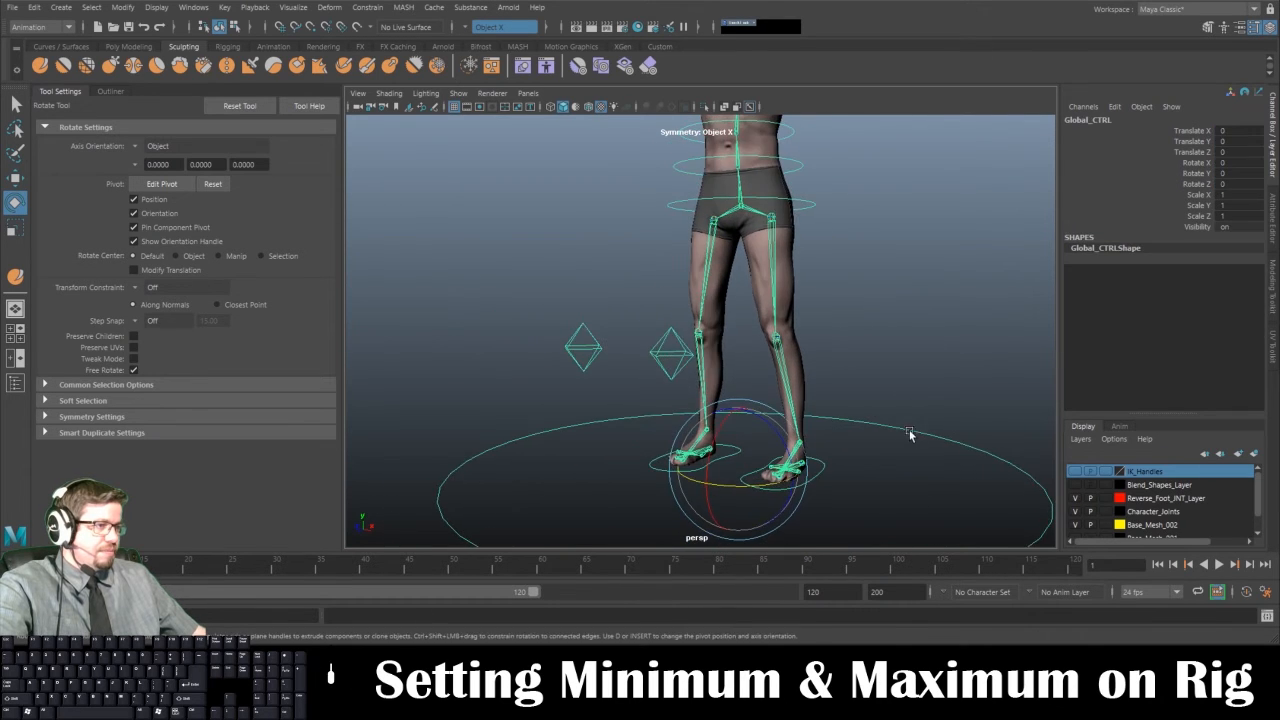
{"action": "left_click", "coordinate": [926, 434]}
{"action": "right_click_drag", "start_coordinate": [922, 480], "coordinate": [834, 377], "text": "alt"}
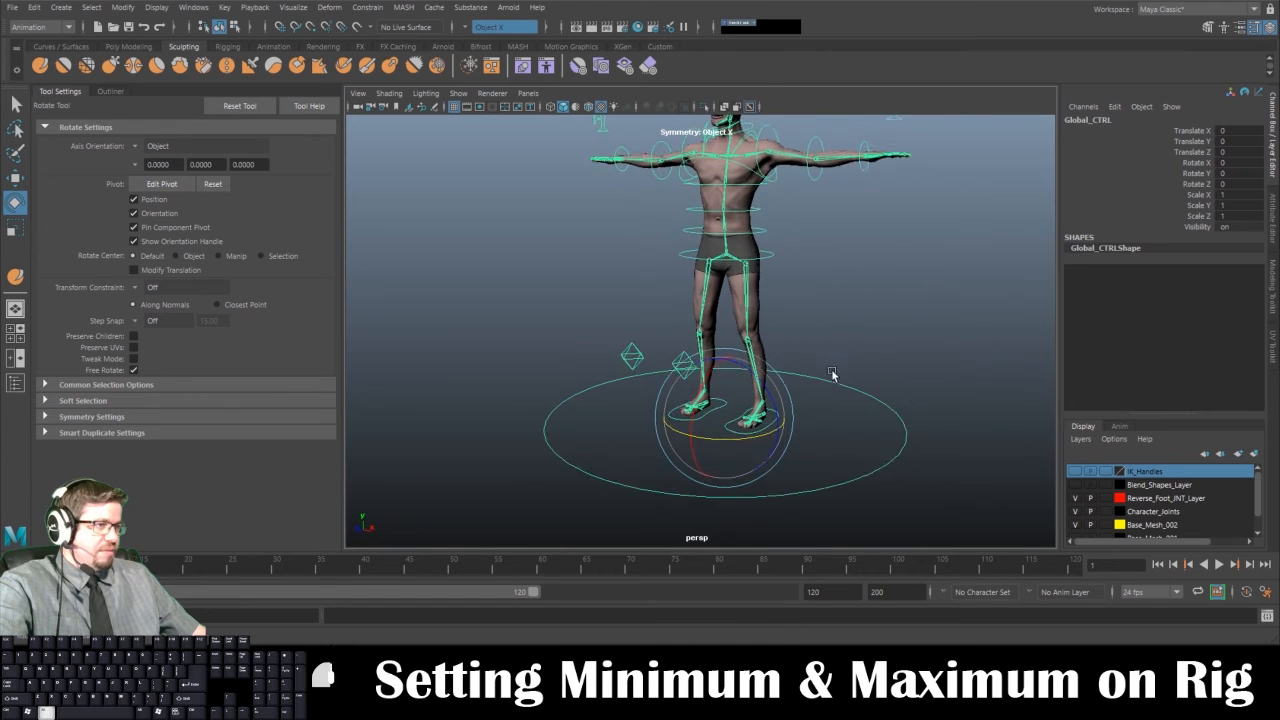
{"action": "left_click_drag", "start_coordinate": [834, 377], "coordinate": [846, 412], "text": "alt"}
{"action": "left_click", "coordinate": [1087, 442]}
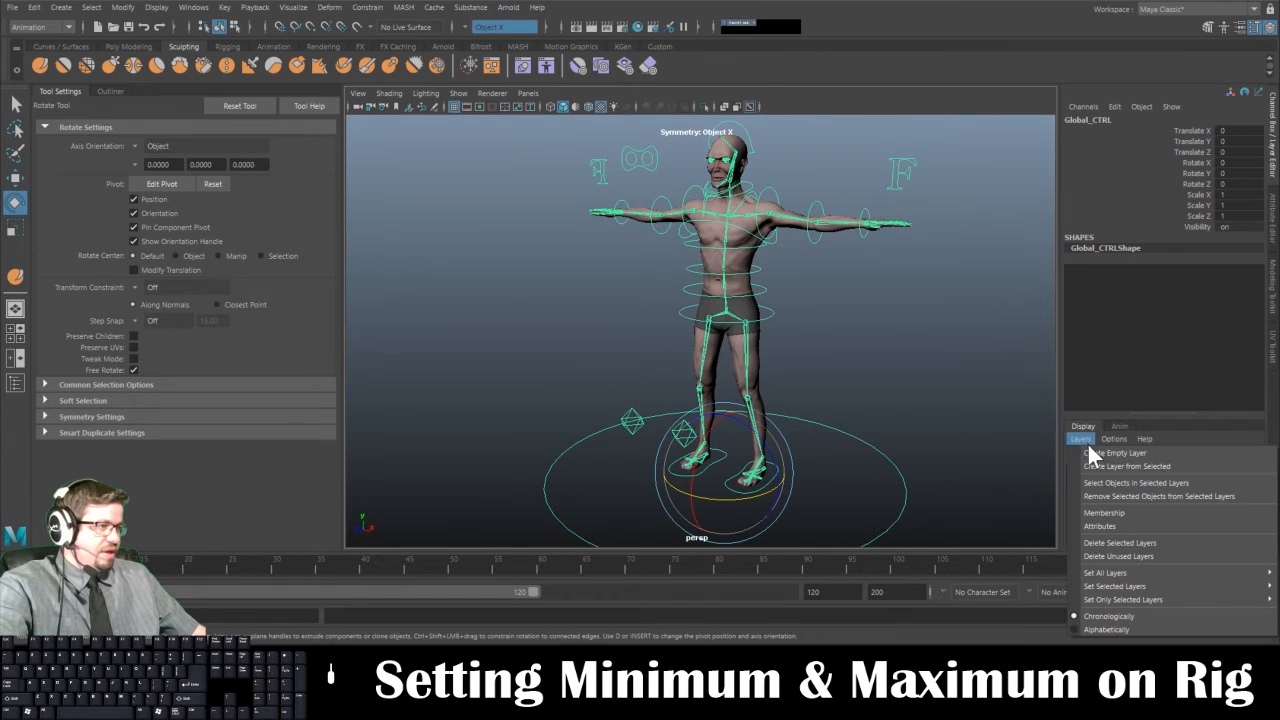
{"action": "left_click", "coordinate": [1097, 463]}
Rename the new display layer Rig_Layer, give it the yellow colour, save it and clear the selection
{"action": "double_click", "coordinate": [1146, 474]}
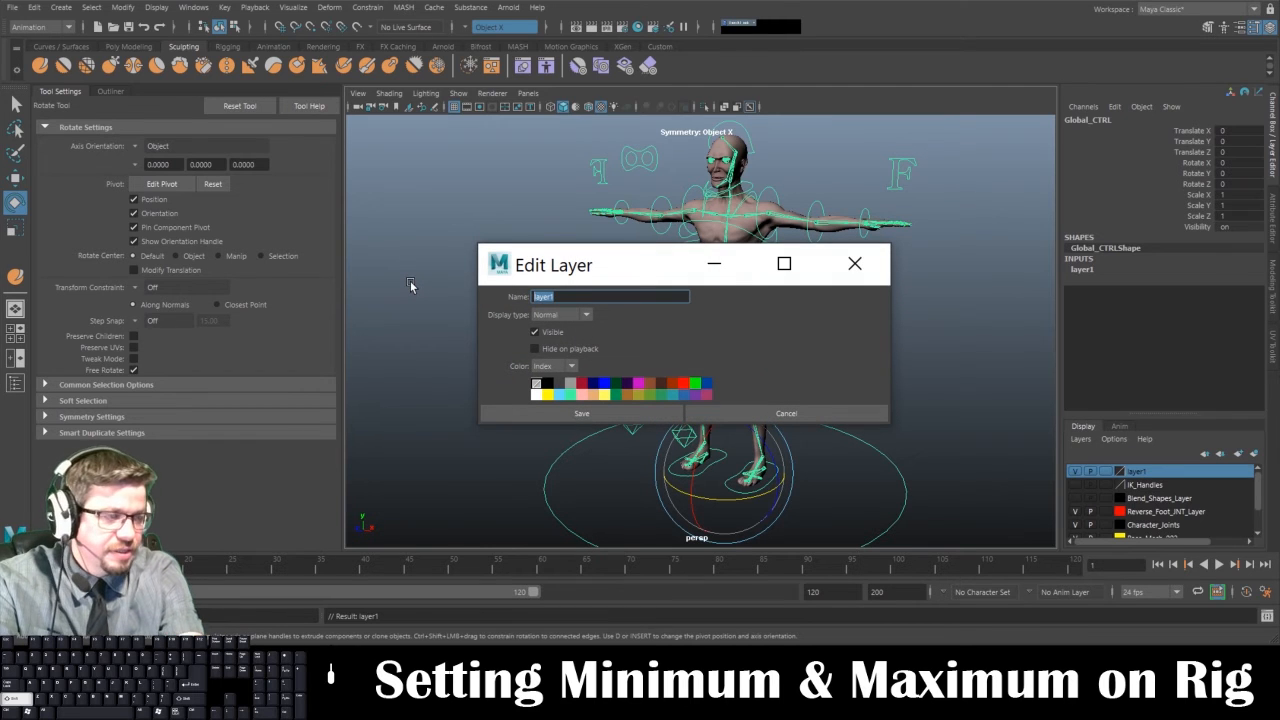
{"action": "type", "text": "R"}
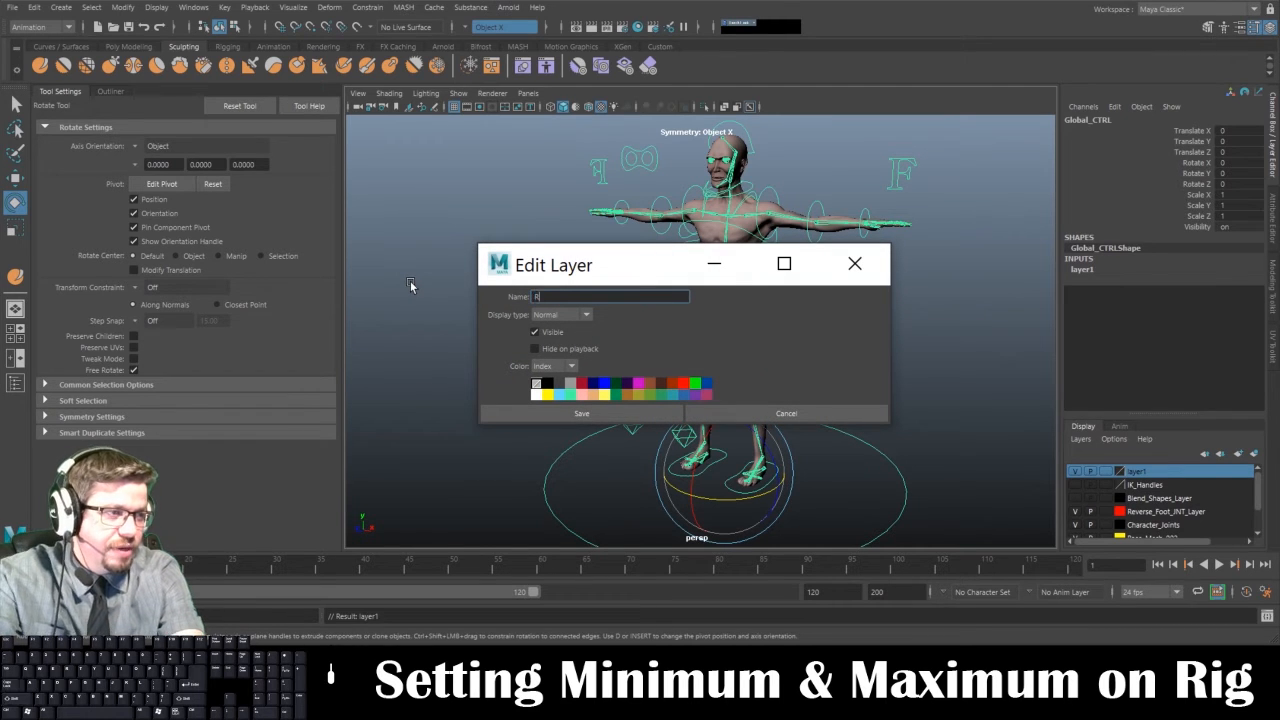
{"action": "type", "text": "ig_Layer"}
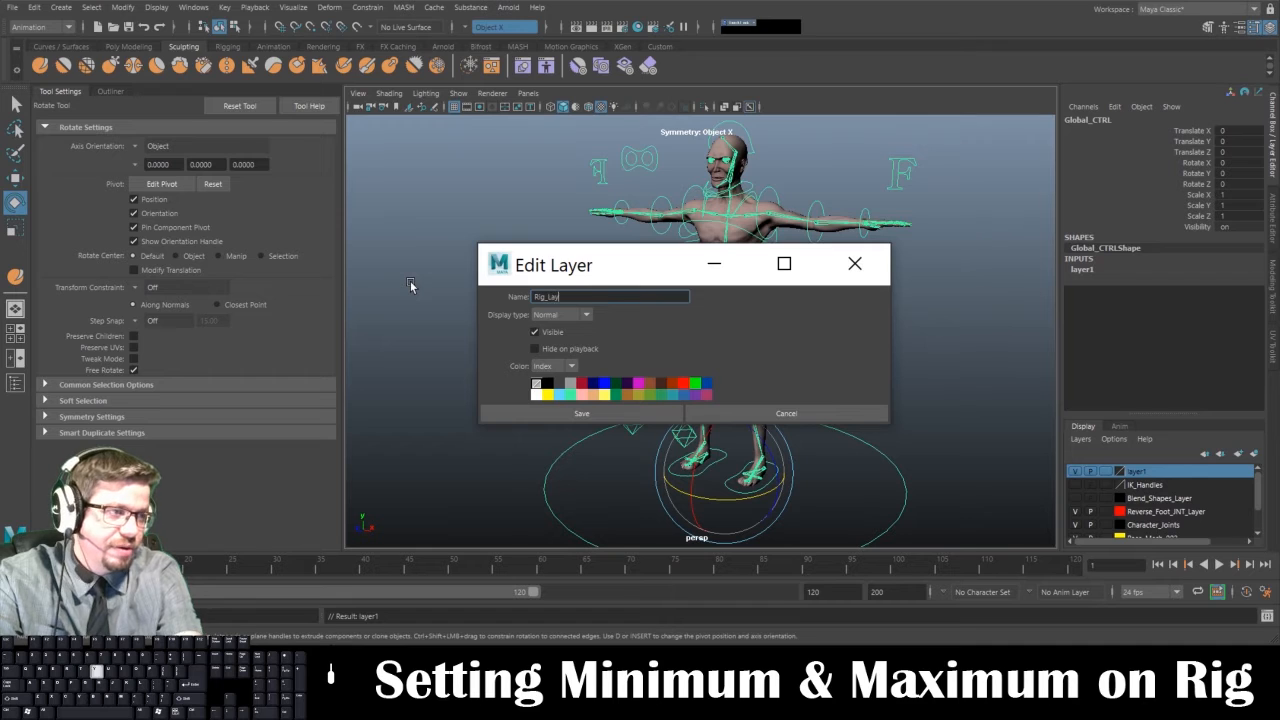
{"action": "left_click", "coordinate": [547, 395]}
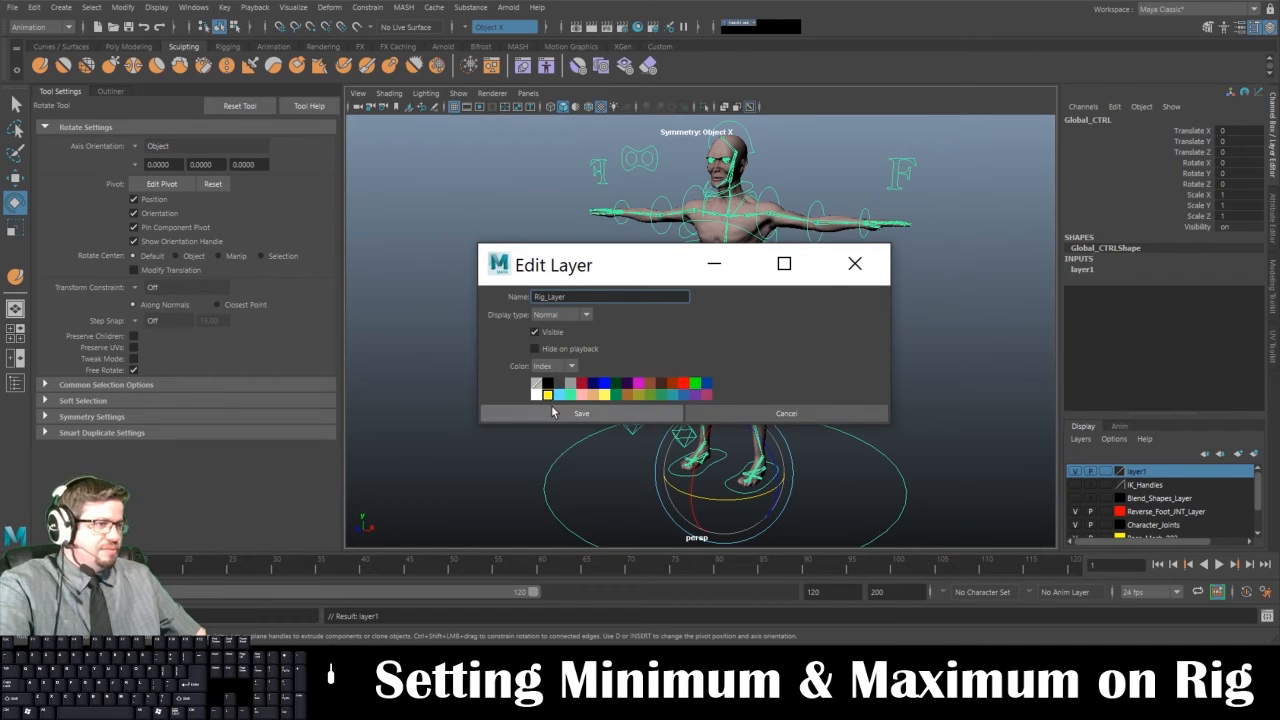
{"action": "left_click", "coordinate": [553, 413]}
{"action": "left_click", "coordinate": [687, 328]}
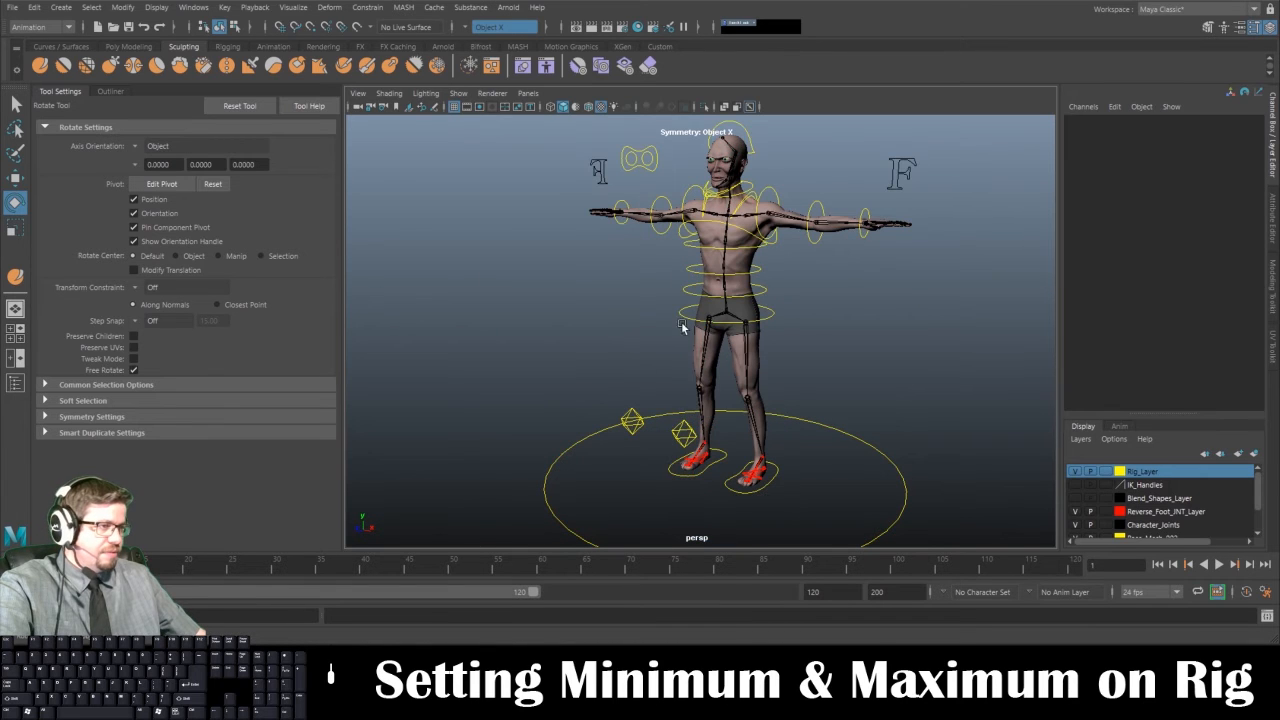
Change the Base_Mesh_002 layer's colour to black and save the layer
{"action": "scroll", "coordinate": [1131, 526], "scroll_direction": "down", "scroll_amount": 3}
{"action": "double_click", "coordinate": [1121, 505]}
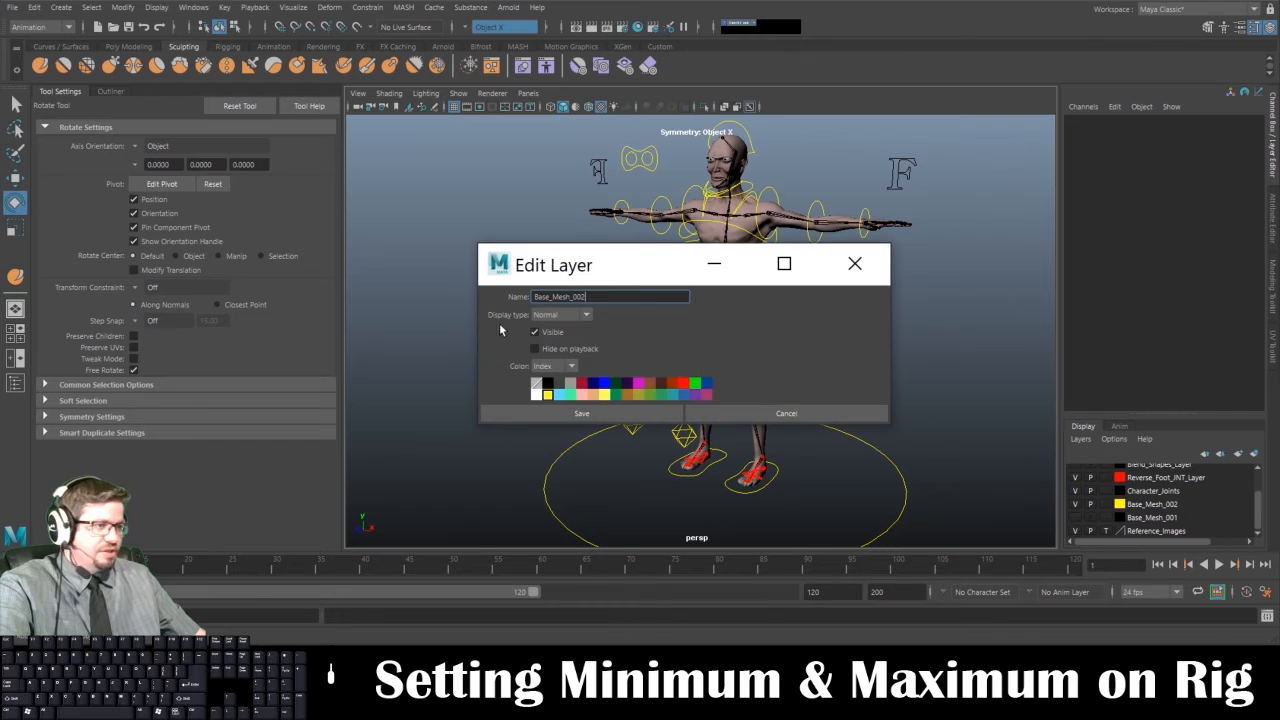
{"action": "left_click", "coordinate": [550, 383]}
{"action": "left_click", "coordinate": [582, 413]}
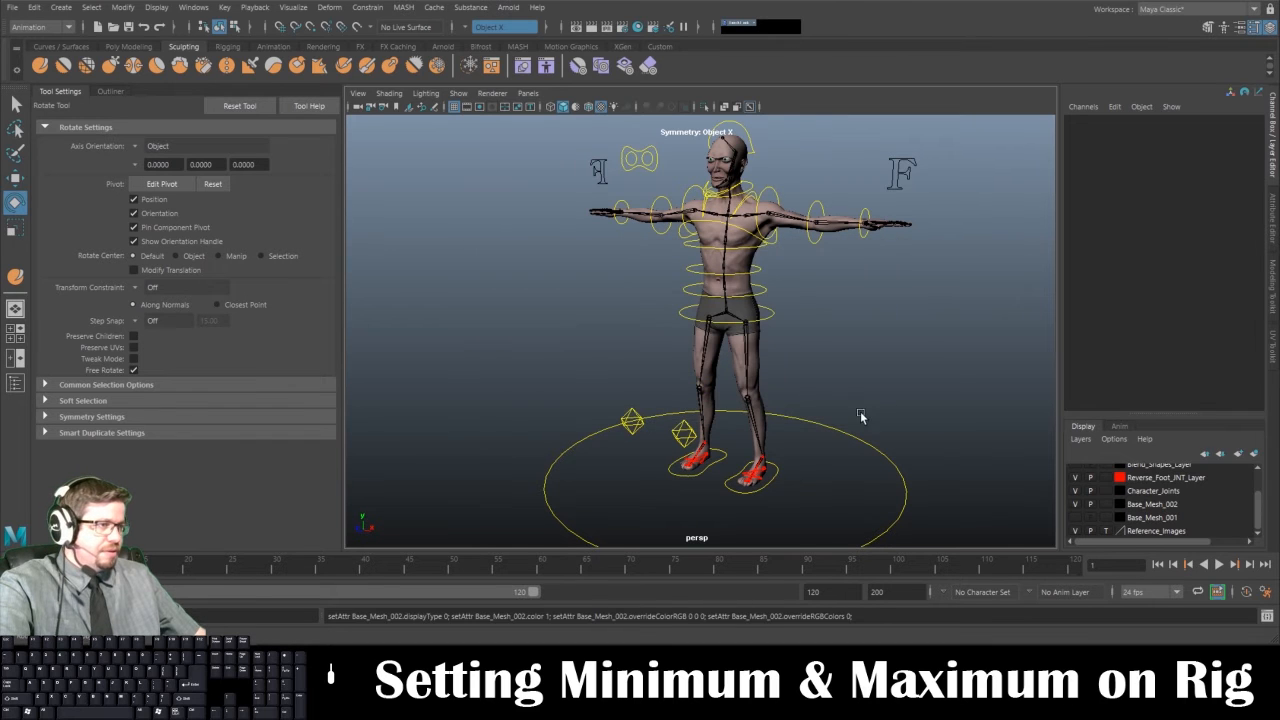
Select the left and right F-shaped finger controls and add them to Rig_Layer, clearing the selection
{"action": "left_click_drag", "start_coordinate": [837, 369], "coordinate": [834, 398], "text": "alt"}
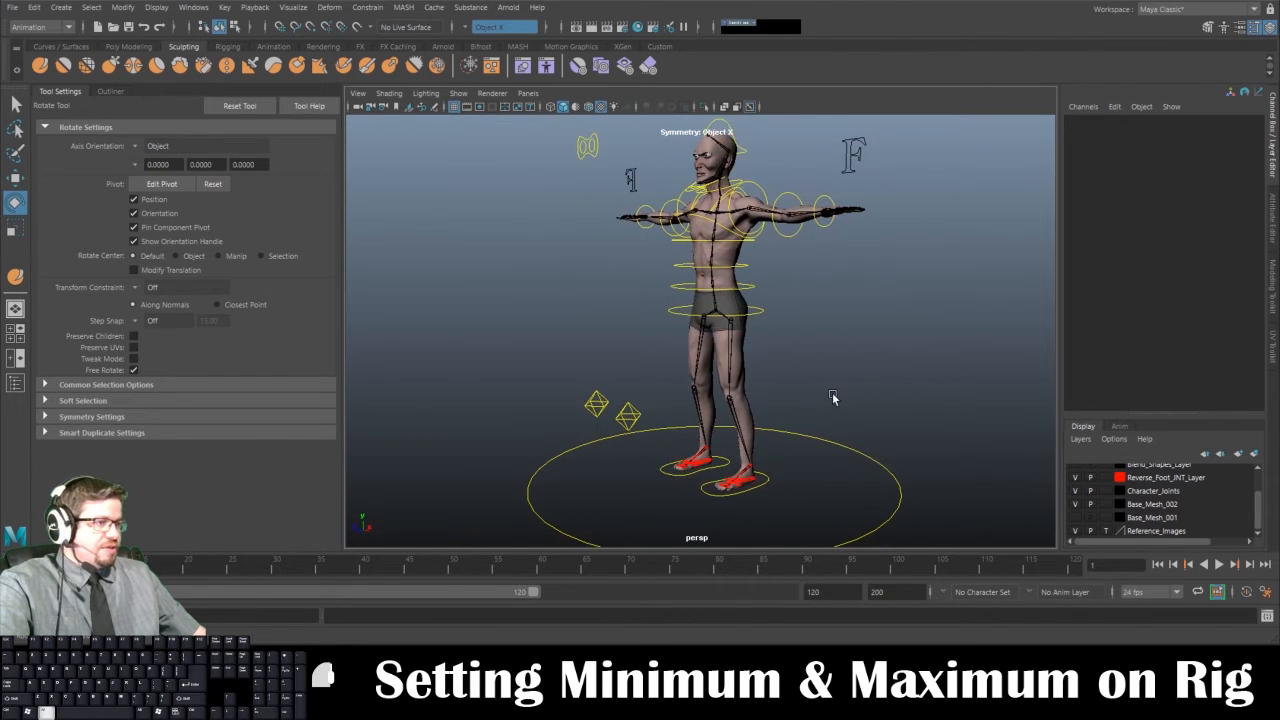
{"action": "right_click_drag", "start_coordinate": [834, 398], "coordinate": [808, 364], "text": "alt"}
{"action": "left_click_drag", "start_coordinate": [808, 364], "coordinate": [852, 390], "text": "alt"}
{"action": "left_click", "coordinate": [862, 194]}
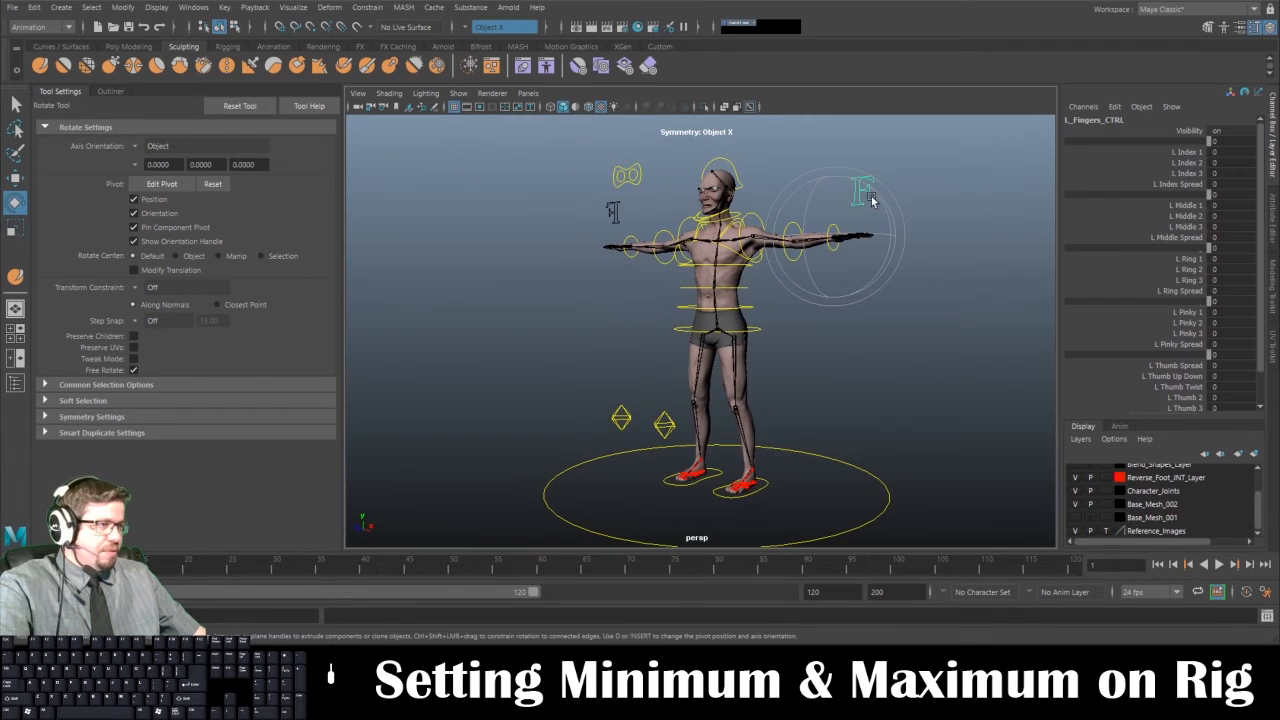
{"action": "left_click_drag", "start_coordinate": [597, 197], "coordinate": [565, 183], "text": "alt"}
{"action": "left_click", "coordinate": [594, 203], "text": "shift"}
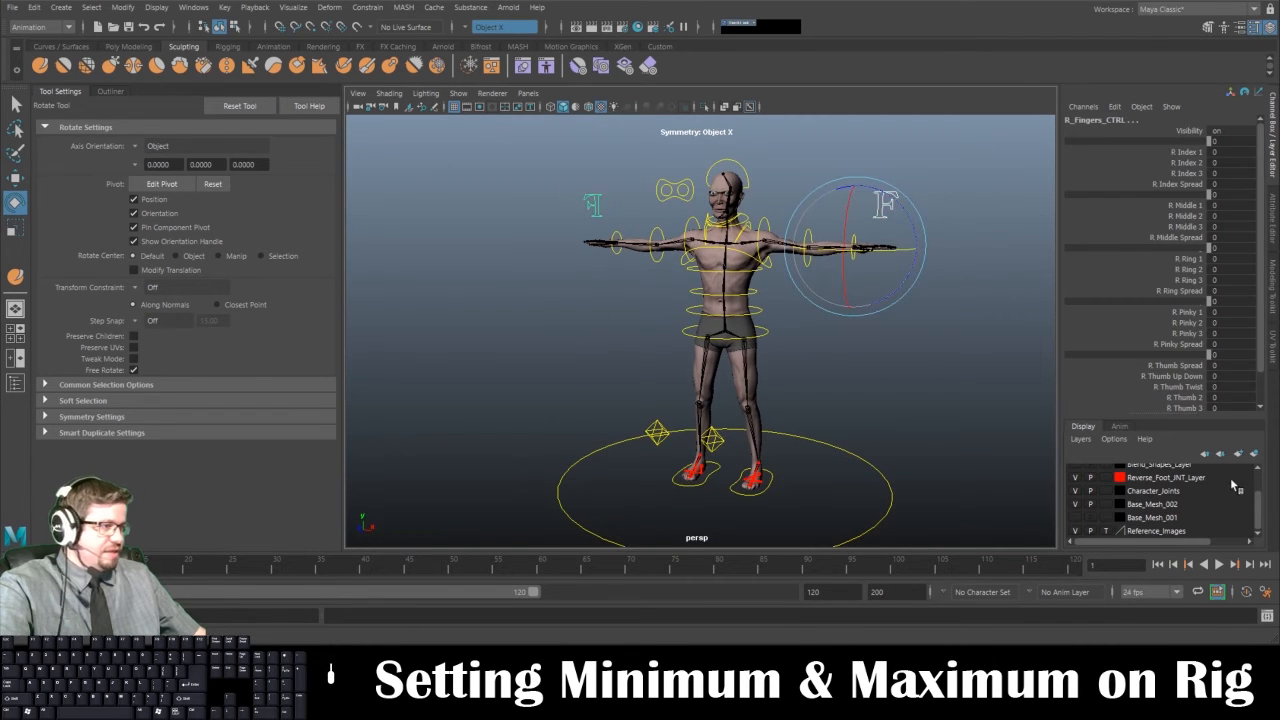
{"action": "scroll", "coordinate": [1180, 485], "scroll_direction": "up", "scroll_amount": 2}
{"action": "right_click", "coordinate": [1177, 484]}
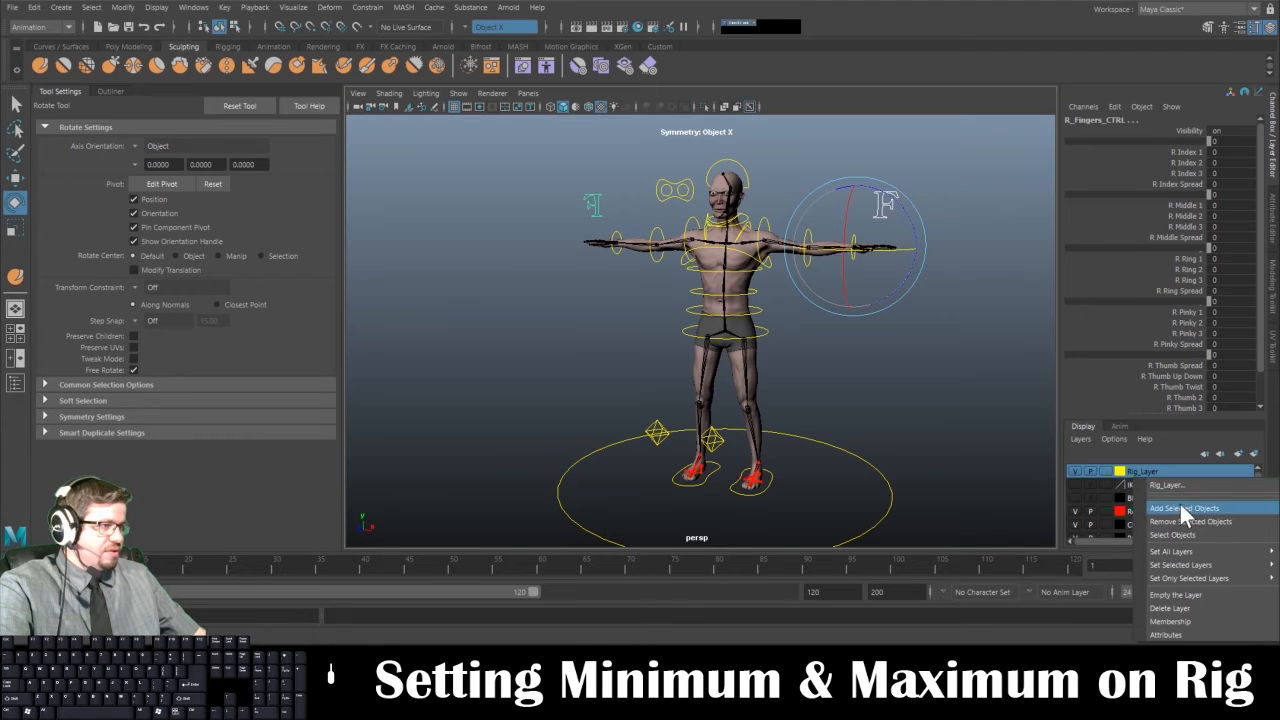
{"action": "left_click", "coordinate": [1180, 505]}
{"action": "left_click", "coordinate": [892, 362]}
Turn on Wireframe on Shaded for the perspective view of the character
{"action": "left_click_drag", "start_coordinate": [892, 362], "coordinate": [840, 375], "text": "alt"}
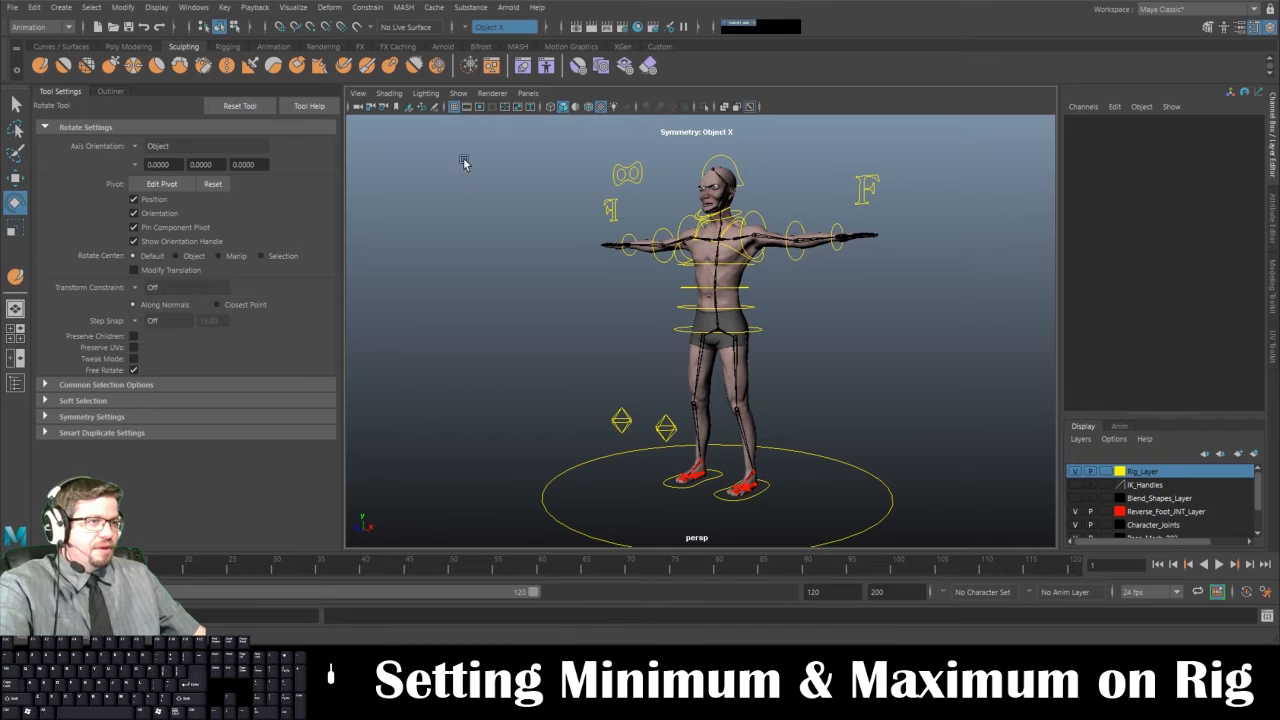
{"action": "left_click", "coordinate": [389, 93]}
{"action": "left_click", "coordinate": [419, 227]}
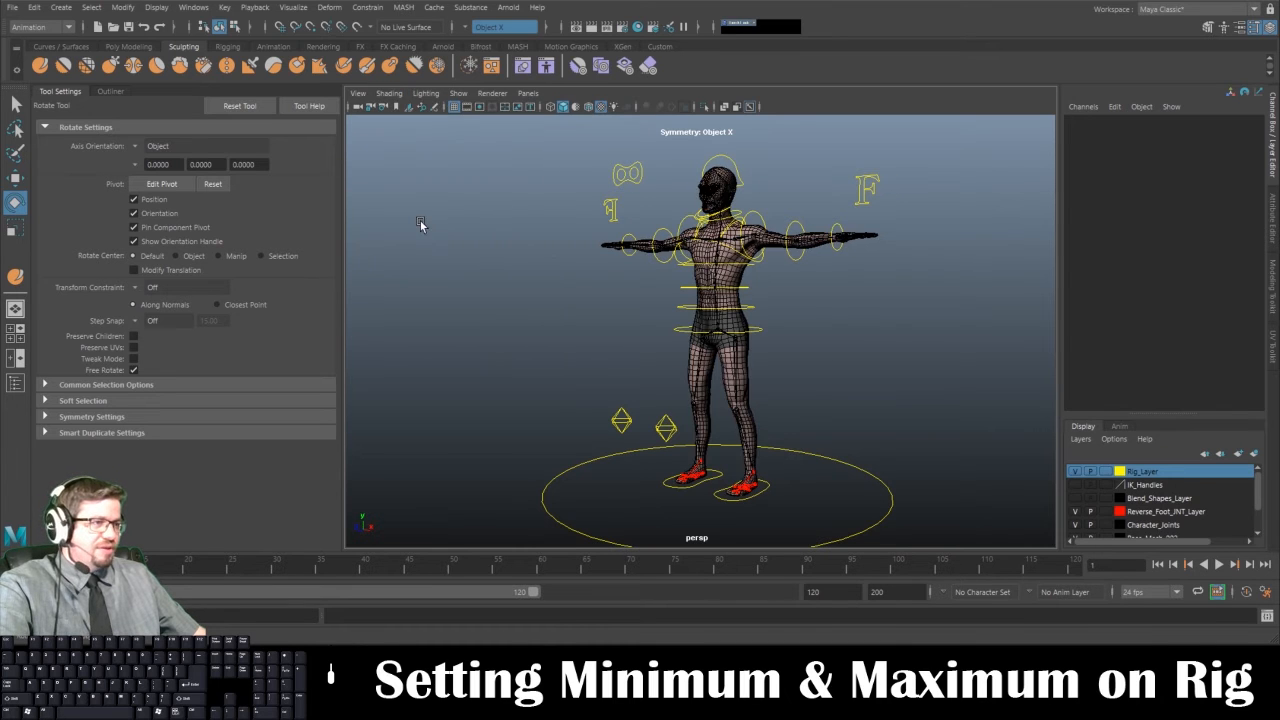
{"action": "mouse_move", "coordinate": [531, 263]}
{"action": "left_mouse_down", "text": "alt"}
{"action": "mouse_move", "coordinate": [587, 272]}
{"action": "mouse_move", "coordinate": [532, 270]}
{"action": "left_mouse_up", "text": "alt"}
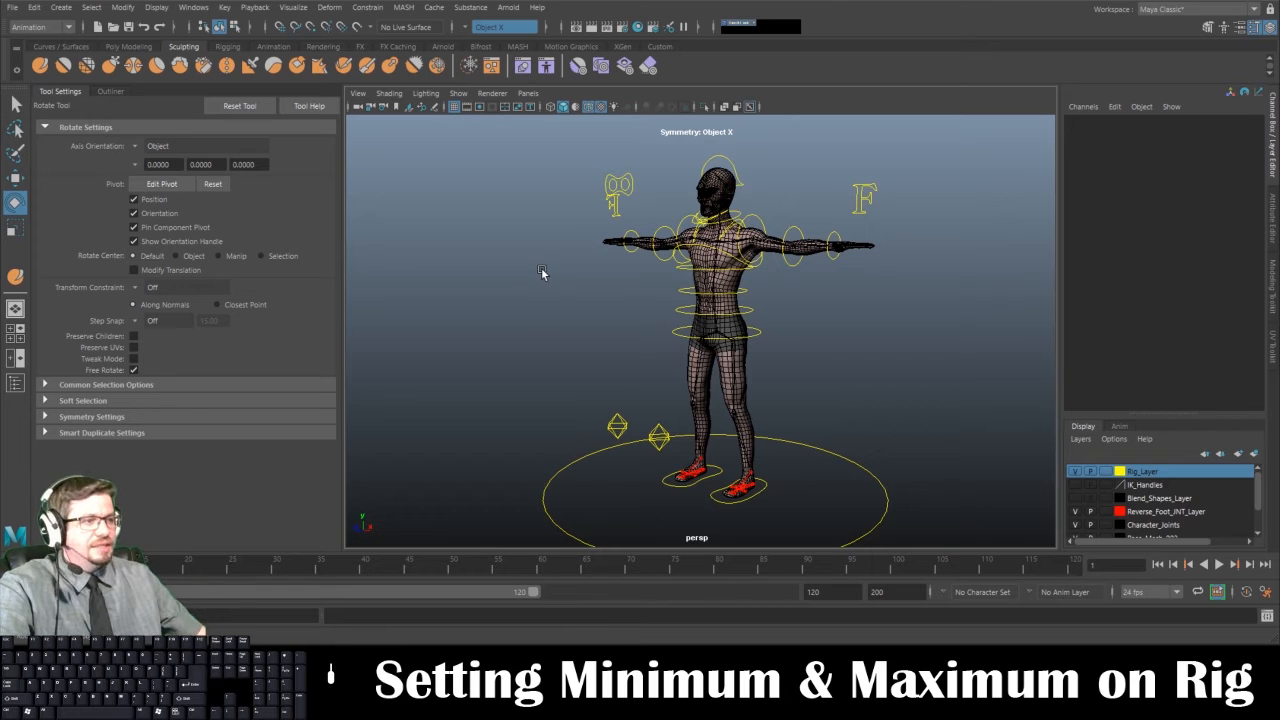
Change the Character_Joints layer's colour to magenta and hide Reverse_Foot_JNT_Layer
{"action": "double_click", "coordinate": [1130, 525]}
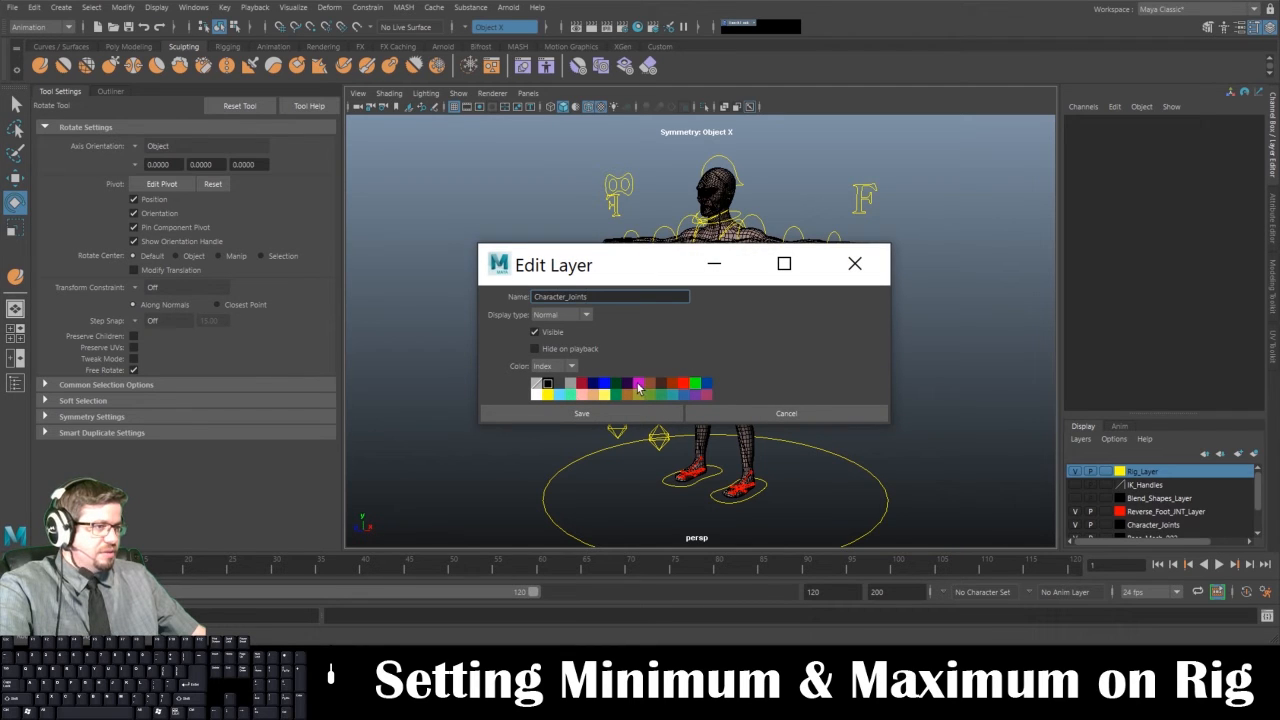
{"action": "left_click", "coordinate": [637, 384]}
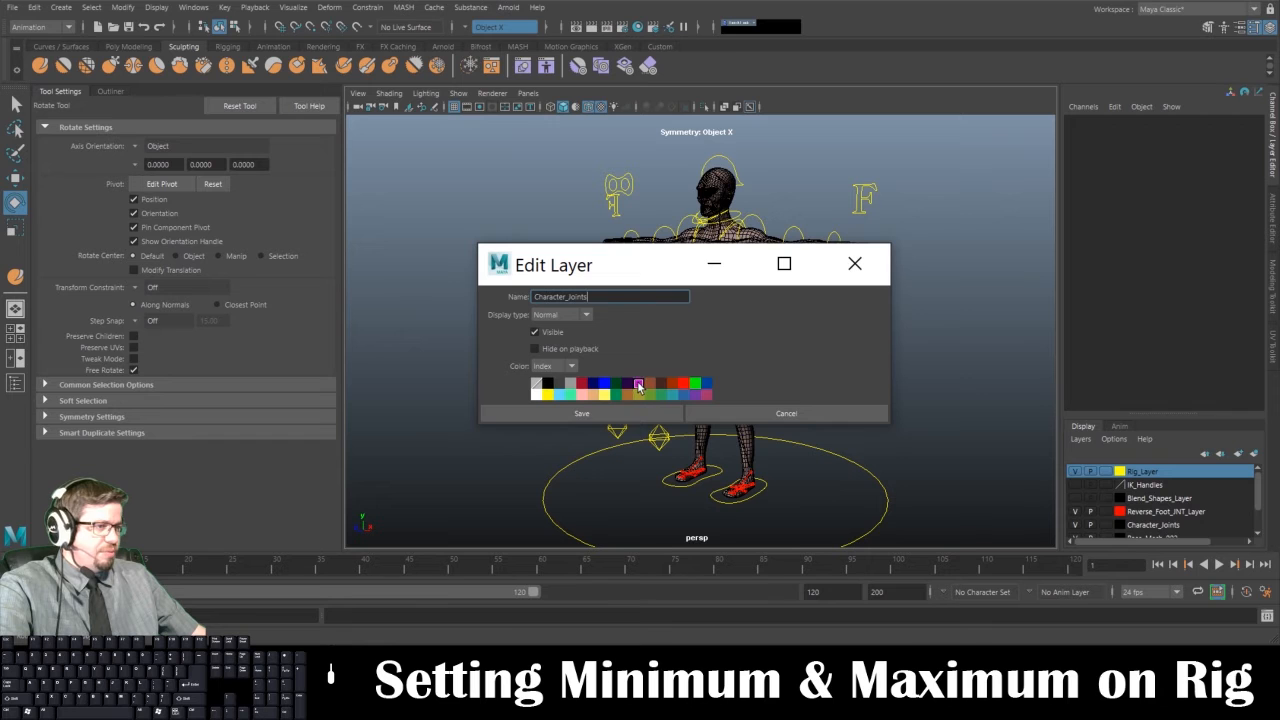
{"action": "left_click", "coordinate": [645, 412]}
{"action": "mouse_move", "coordinate": [814, 415]}
{"action": "left_mouse_down", "text": "alt"}
{"action": "mouse_move", "coordinate": [845, 417]}
{"action": "mouse_move", "coordinate": [812, 413]}
{"action": "left_mouse_up", "text": "alt"}
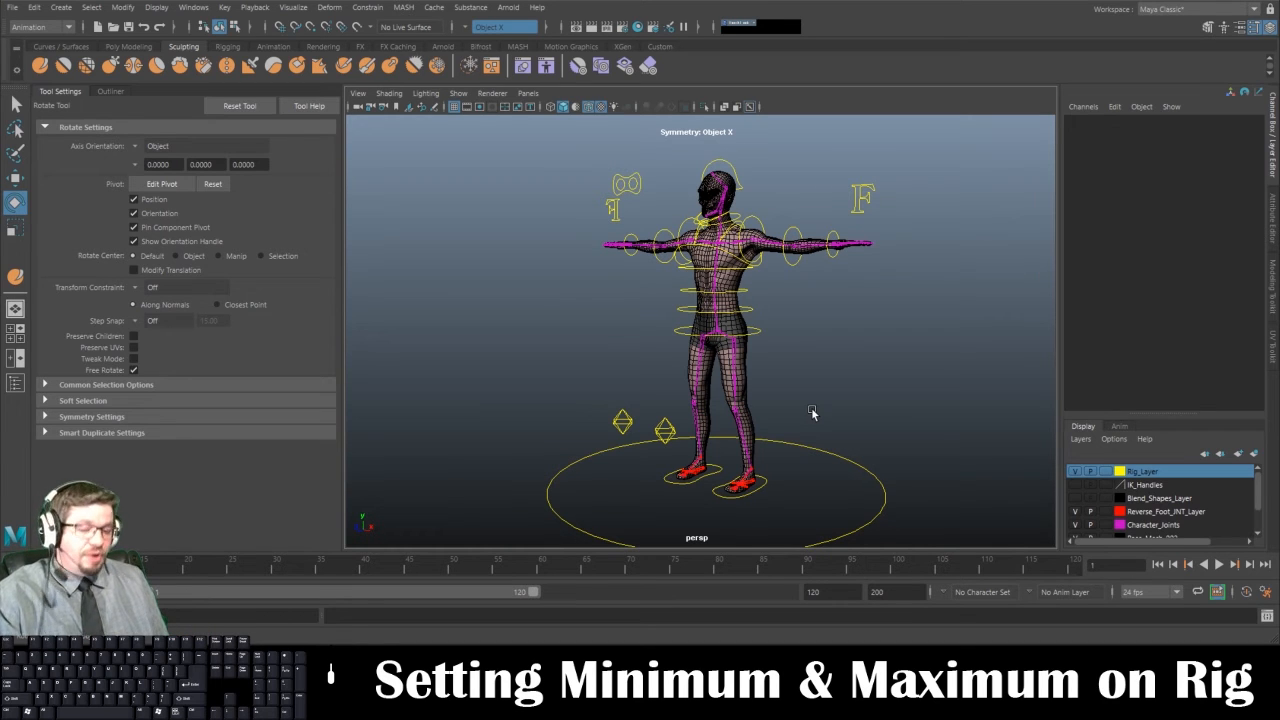
{"action": "left_click", "coordinate": [1075, 511]}
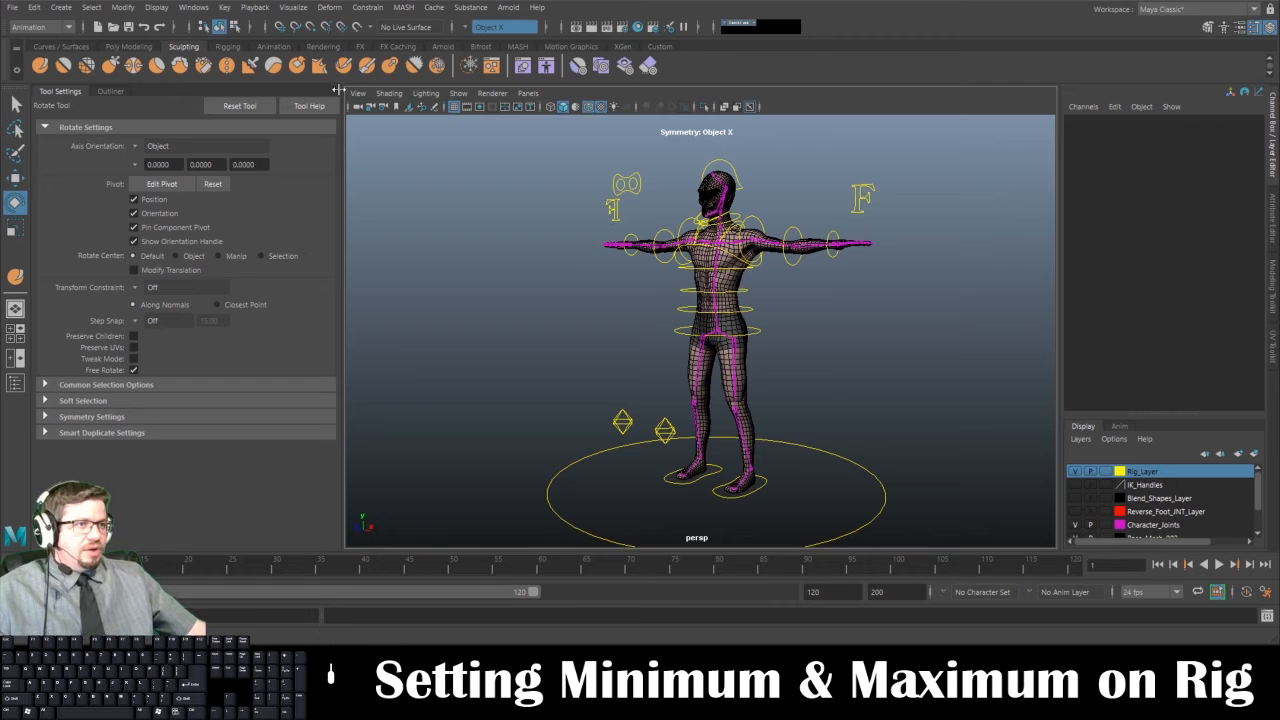
Turn off X-Ray Joints and Wireframe on Shaded in the perspective view
{"action": "left_click", "coordinate": [386, 96]}
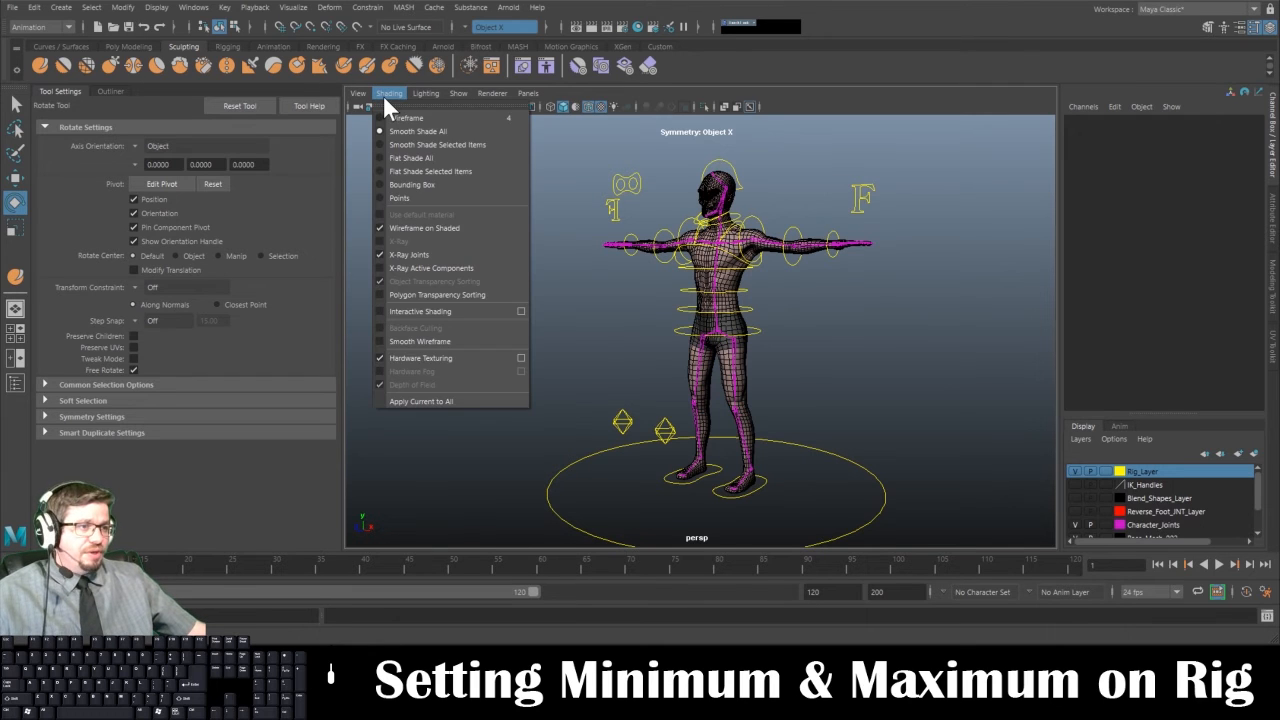
{"action": "left_click", "coordinate": [396, 252]}
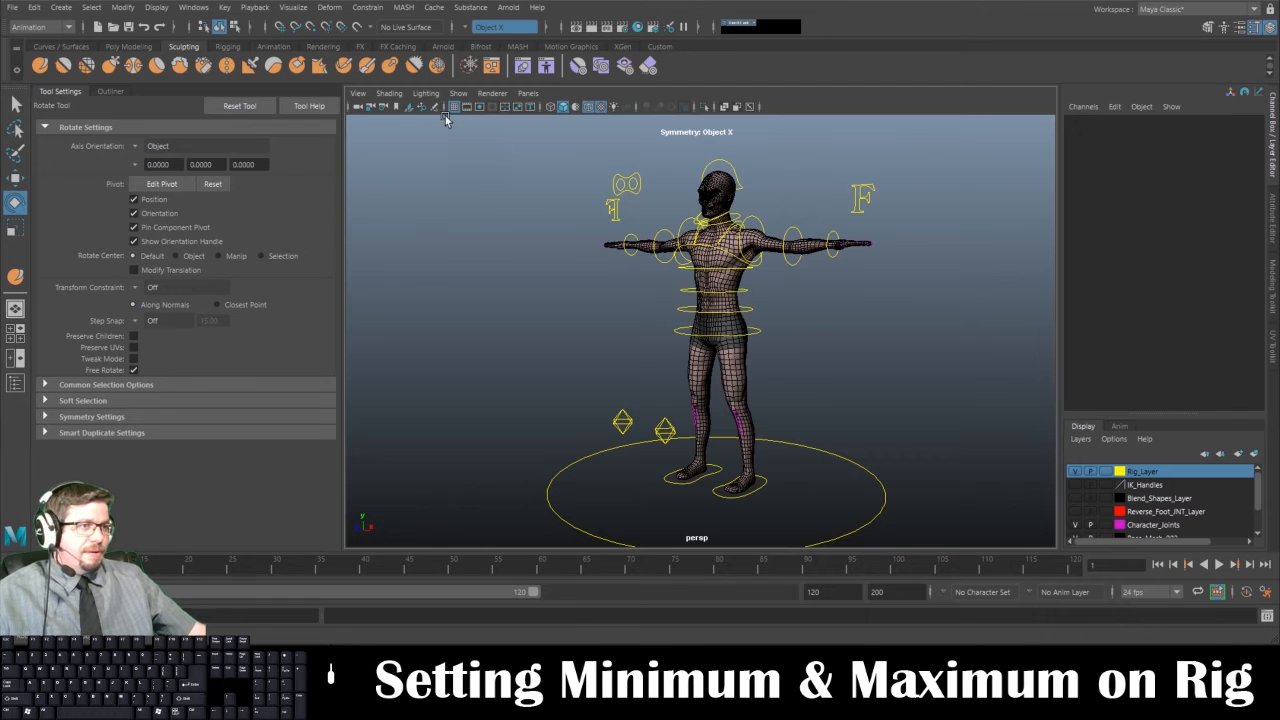
{"action": "left_click", "coordinate": [390, 93]}
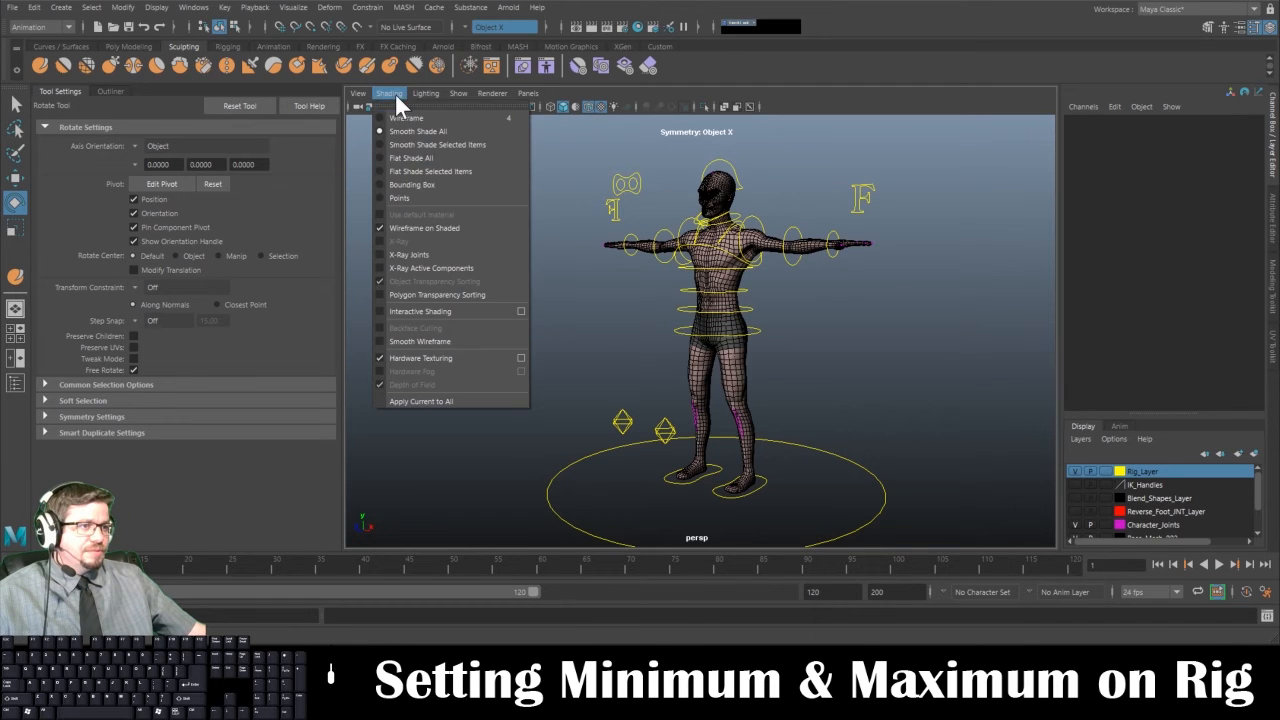
{"action": "left_click", "coordinate": [408, 225]}
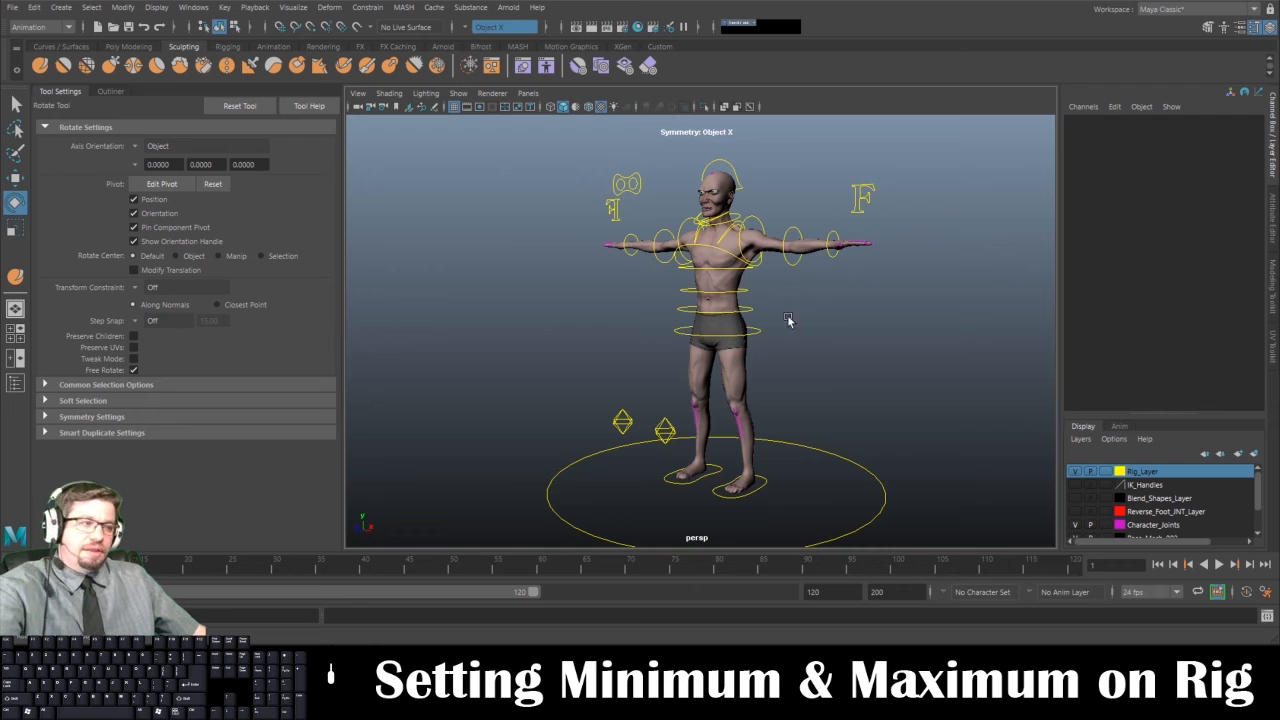
{"action": "scroll", "coordinate": [789, 320], "scroll_direction": "down", "scroll_amount": 4}
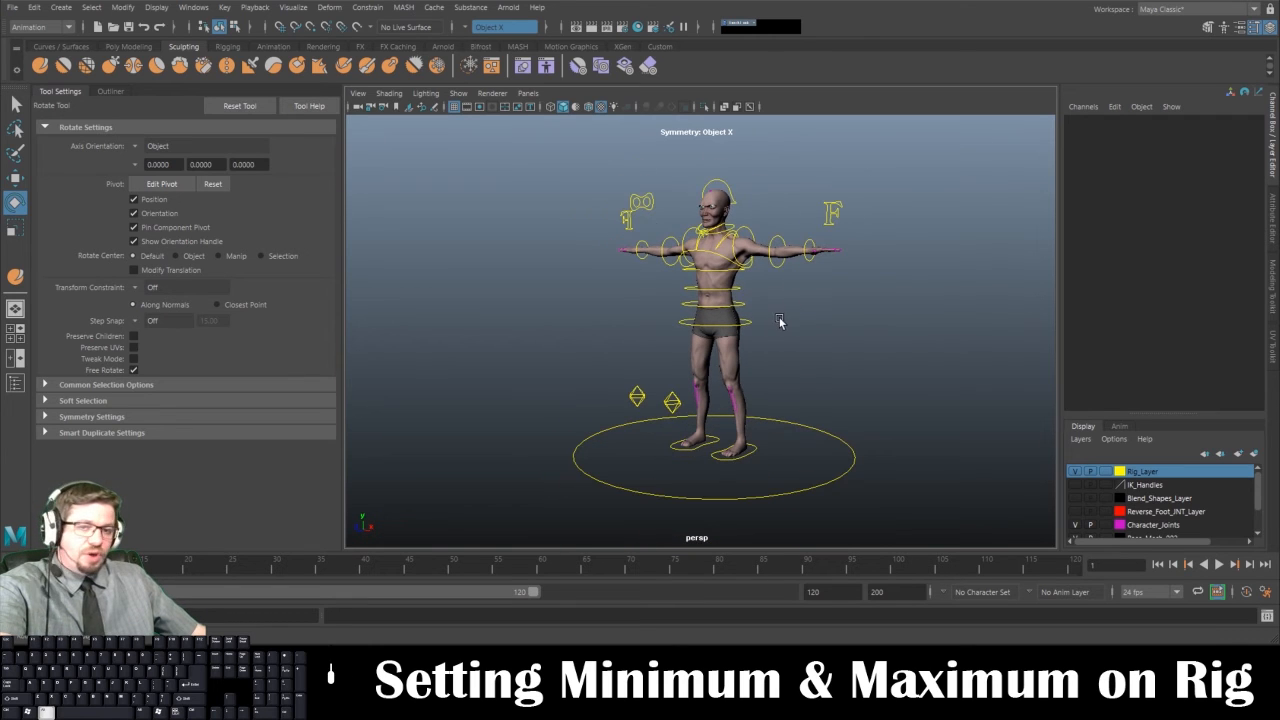
{"action": "scroll", "coordinate": [781, 322], "scroll_direction": "down", "scroll_amount": 1}
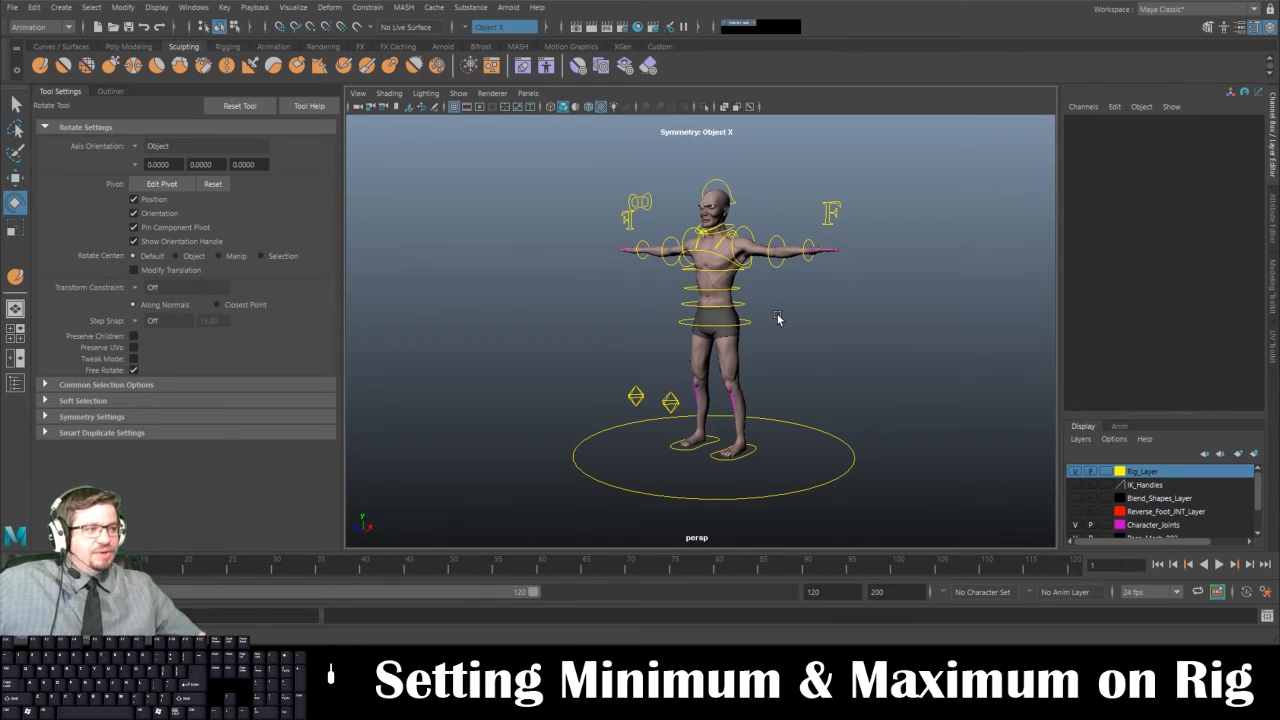
Set the Character_Joints layer to Reference and test selecting at the left knee, then clear the selection
{"action": "left_click", "coordinate": [1170, 525]}
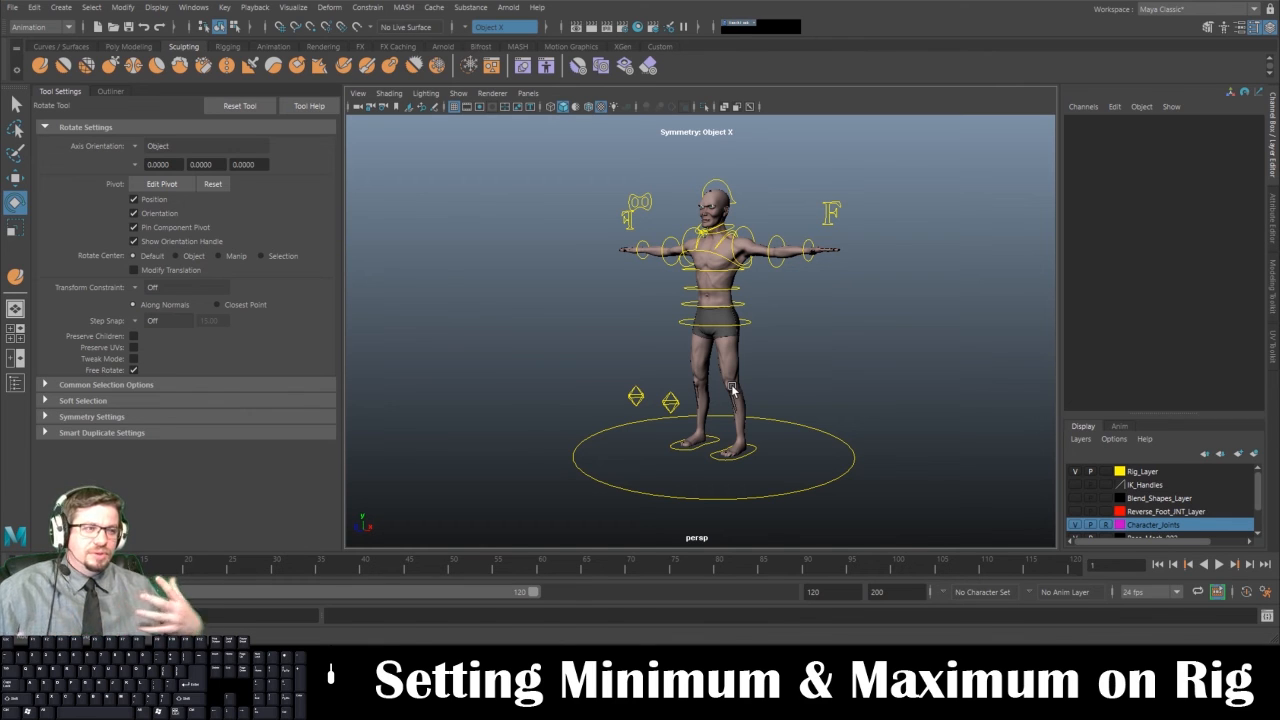
{"action": "left_click_drag", "start_coordinate": [731, 390], "coordinate": [755, 390]}
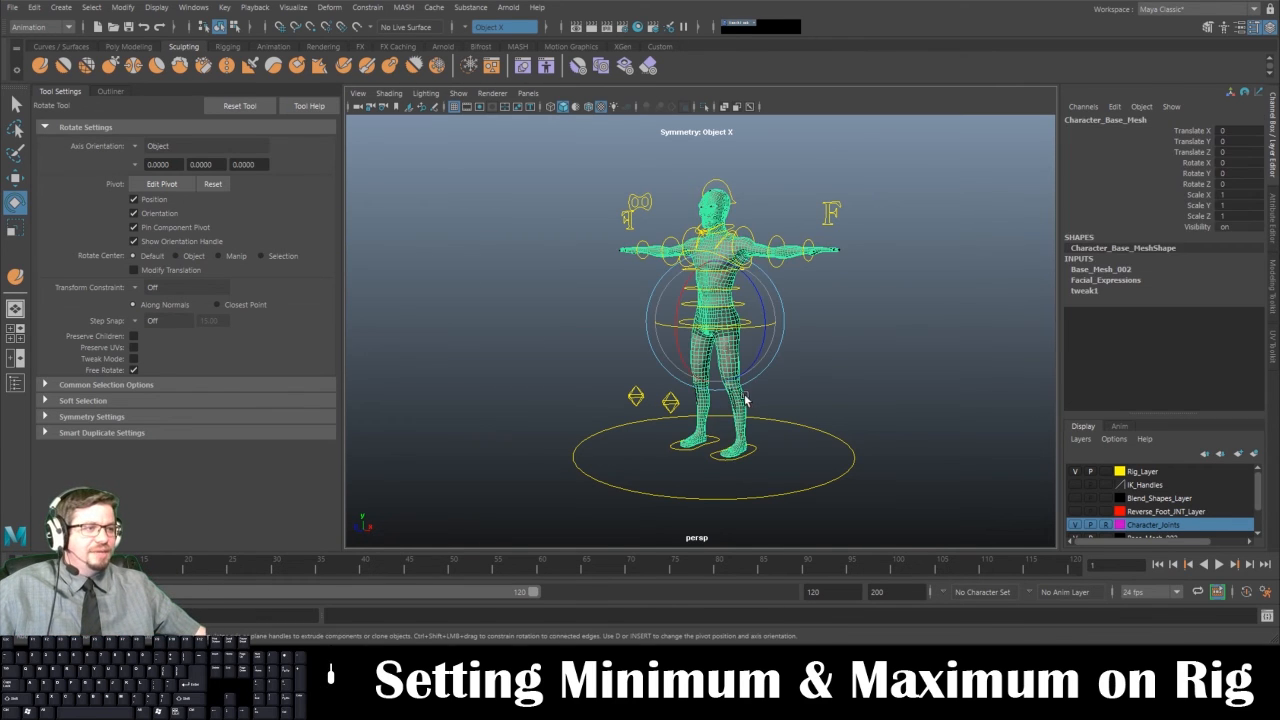
{"action": "left_click", "coordinate": [781, 405]}
Set the Base_Mesh_002, Reverse_Foot_JNT_Layer, Blend_Shapes_Layer and IK_Handles layers to Reference
{"action": "scroll", "coordinate": [1177, 494], "scroll_direction": "down", "scroll_amount": 1}
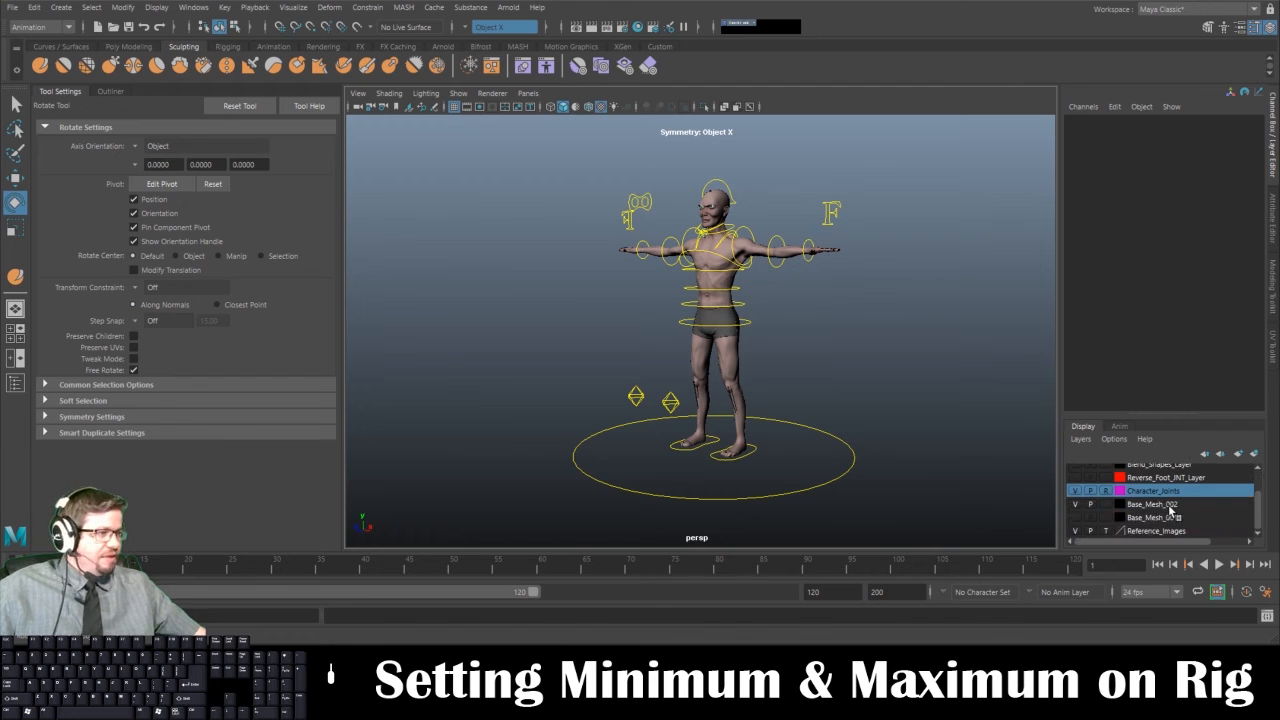
{"action": "left_click", "coordinate": [1108, 504]}
{"action": "left_click", "coordinate": [1108, 504]}
{"action": "left_click", "coordinate": [880, 409]}
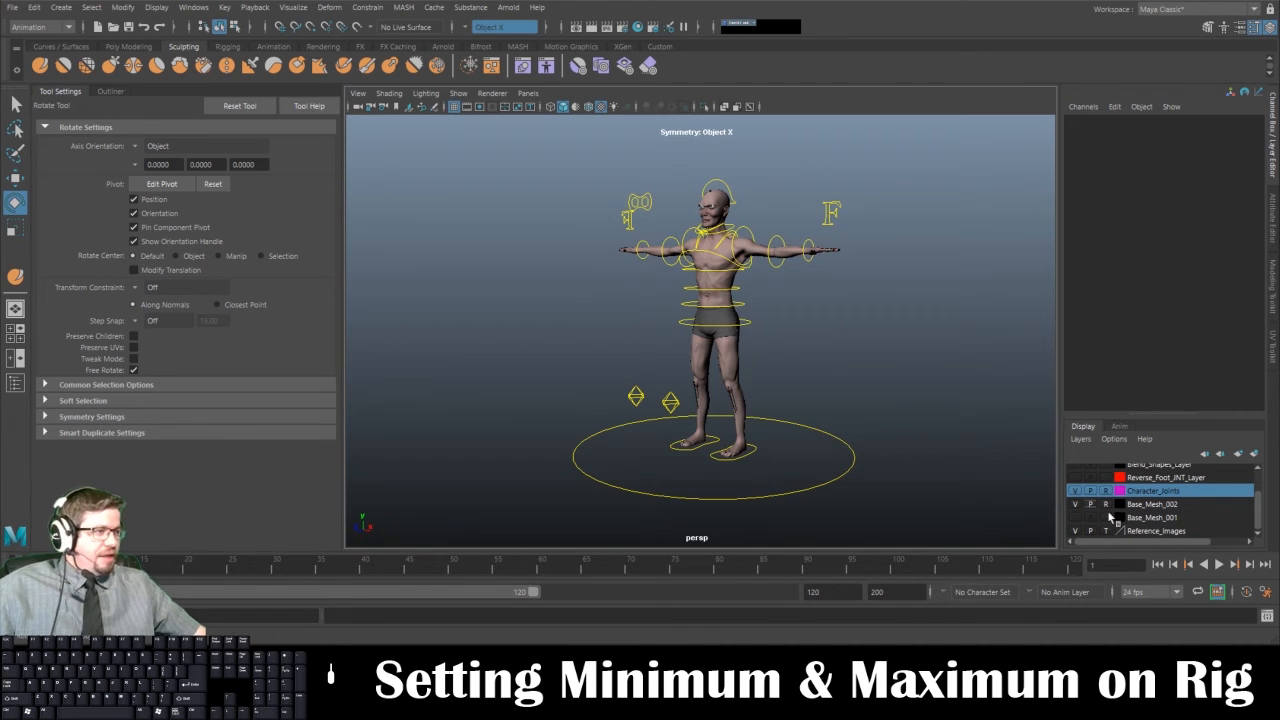
{"action": "scroll", "coordinate": [1108, 513], "scroll_direction": "up", "scroll_amount": 1}
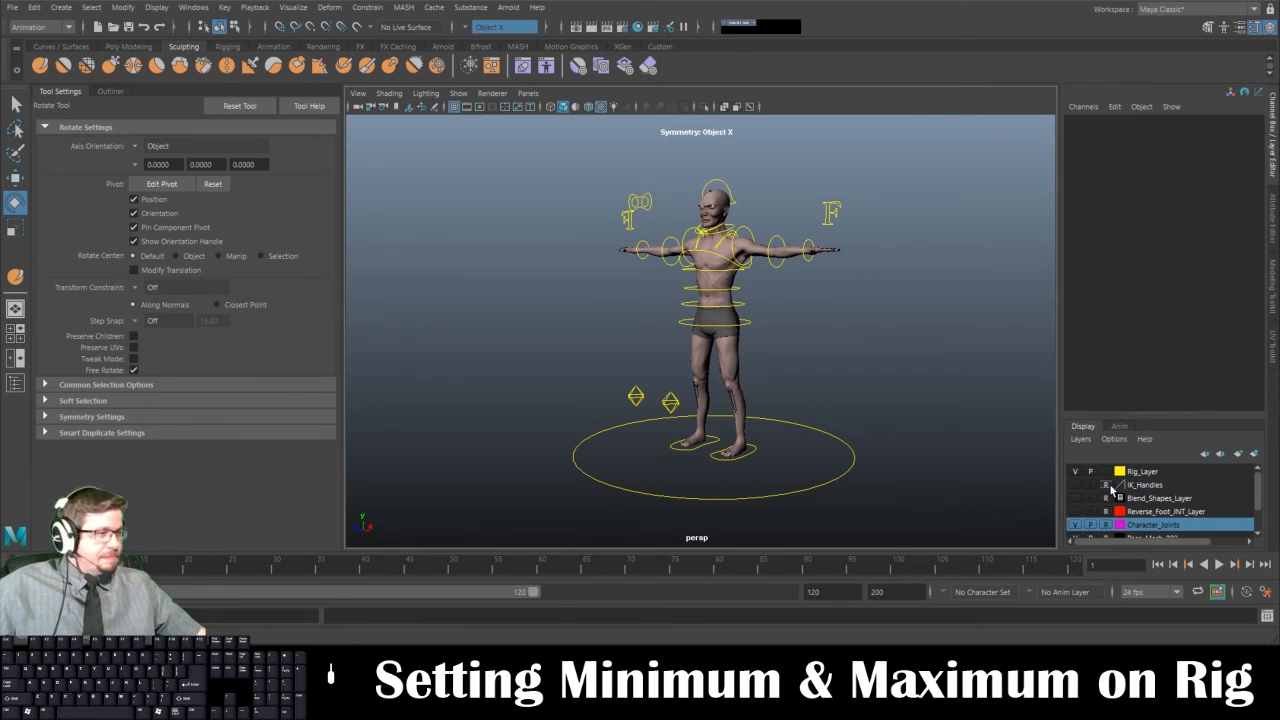
{"action": "scroll", "coordinate": [1112, 488], "scroll_direction": "down", "scroll_amount": 1}
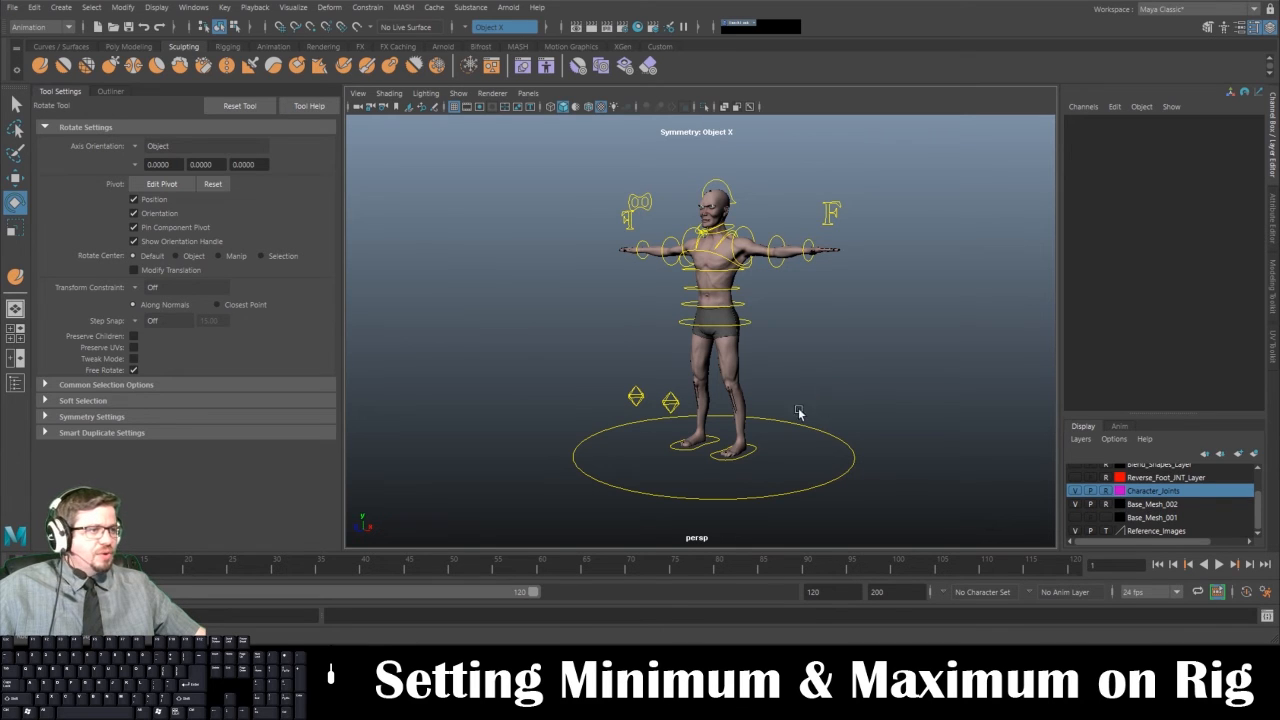
Test selection across the character's body, try the left elbow control, undo the change and clear the selection
{"action": "left_click_drag", "start_coordinate": [836, 376], "coordinate": [690, 345]}
{"action": "left_click", "coordinate": [780, 243]}
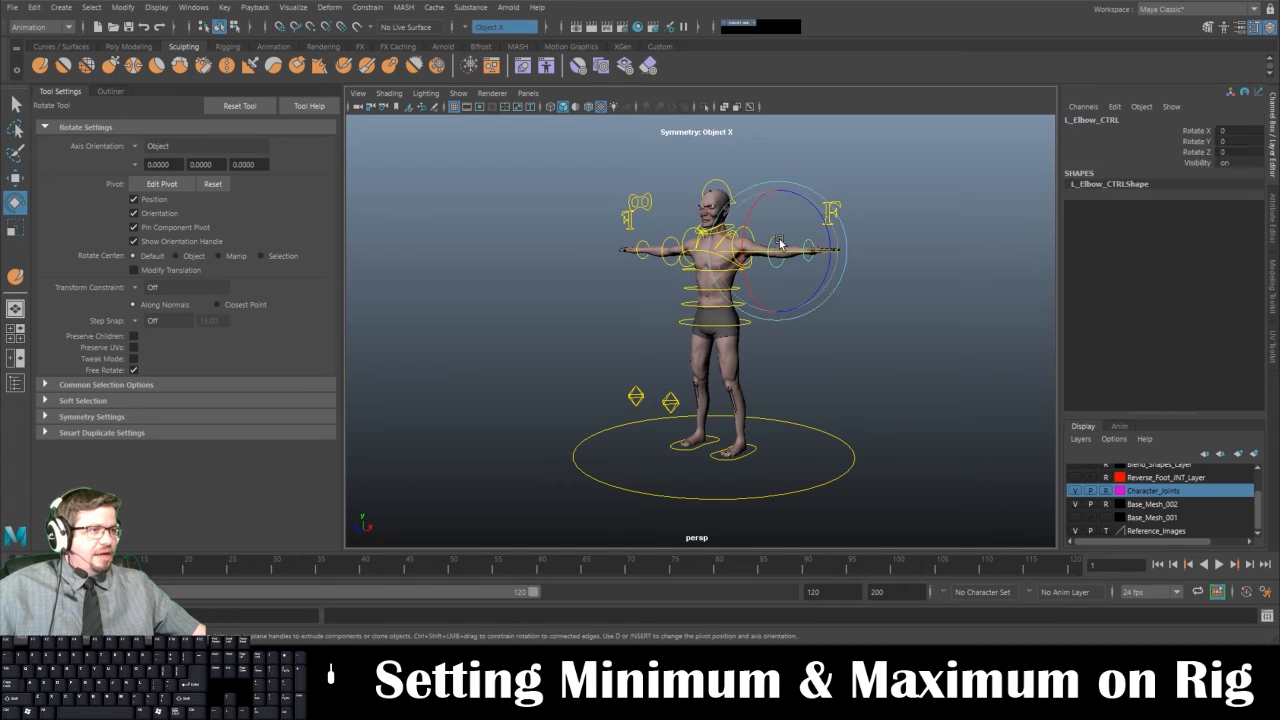
{"action": "left_click_drag", "start_coordinate": [786, 255], "coordinate": [784, 254]}
{"action": "key", "text": "ctrl+z"}
{"action": "left_click_drag", "start_coordinate": [851, 278], "coordinate": [760, 390], "text": "alt"}
{"action": "scroll", "coordinate": [824, 353], "scroll_direction": "up", "scroll_amount": 4, "text": "alt"}
{"action": "left_click", "coordinate": [846, 263]}
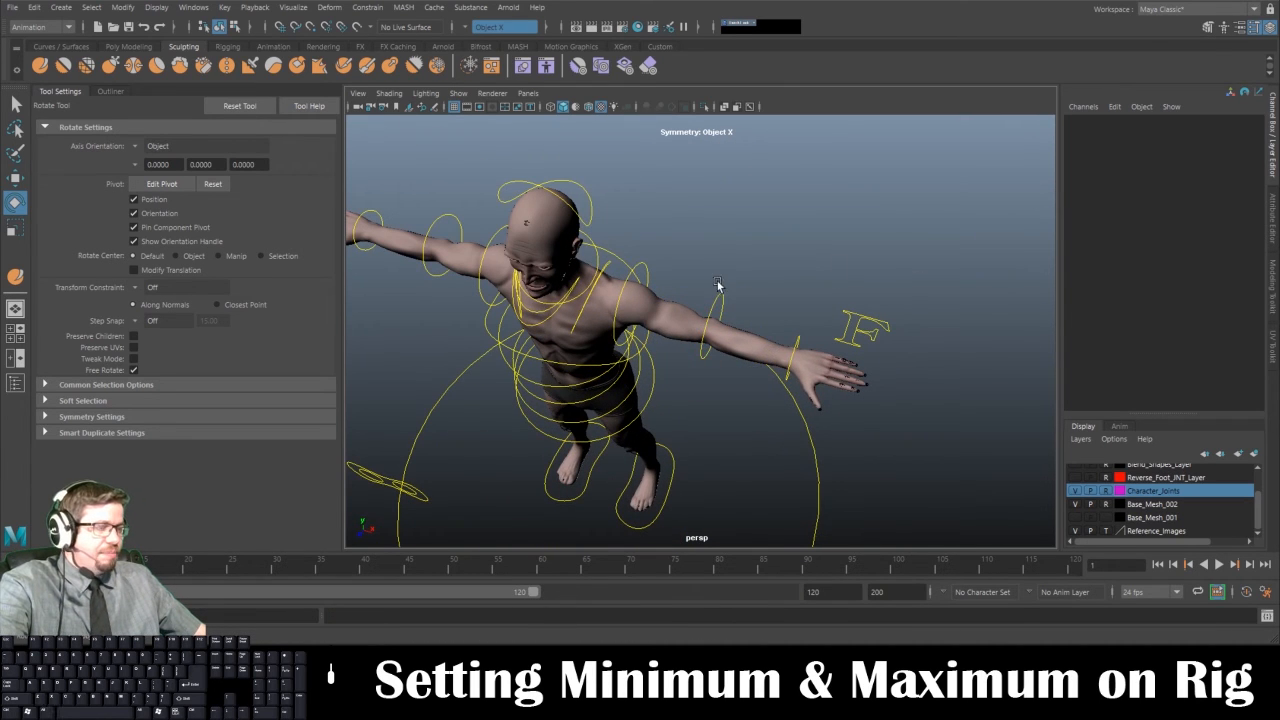
Try rotating the left elbow control about -58 degrees in Y and undo the rotation
{"action": "left_click_drag", "start_coordinate": [720, 275], "coordinate": [737, 277], "text": "alt"}
{"action": "left_click", "coordinate": [748, 266]}
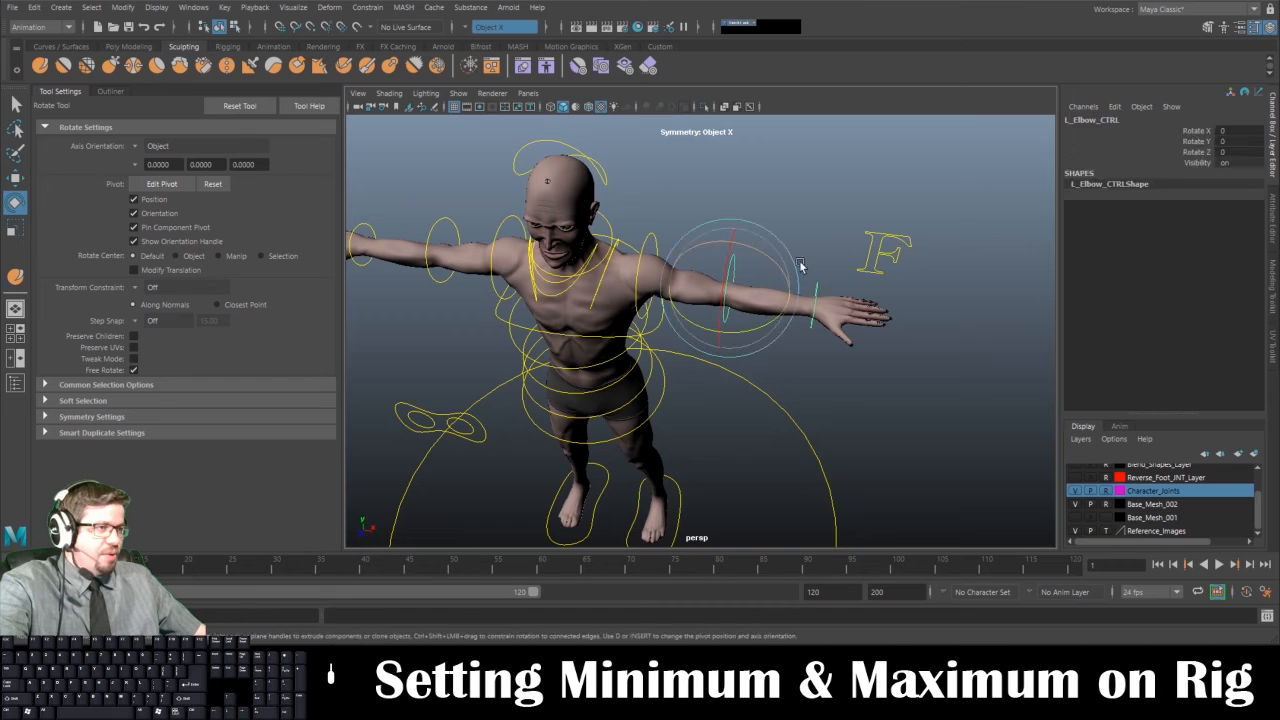
{"action": "left_click", "coordinate": [736, 259]}
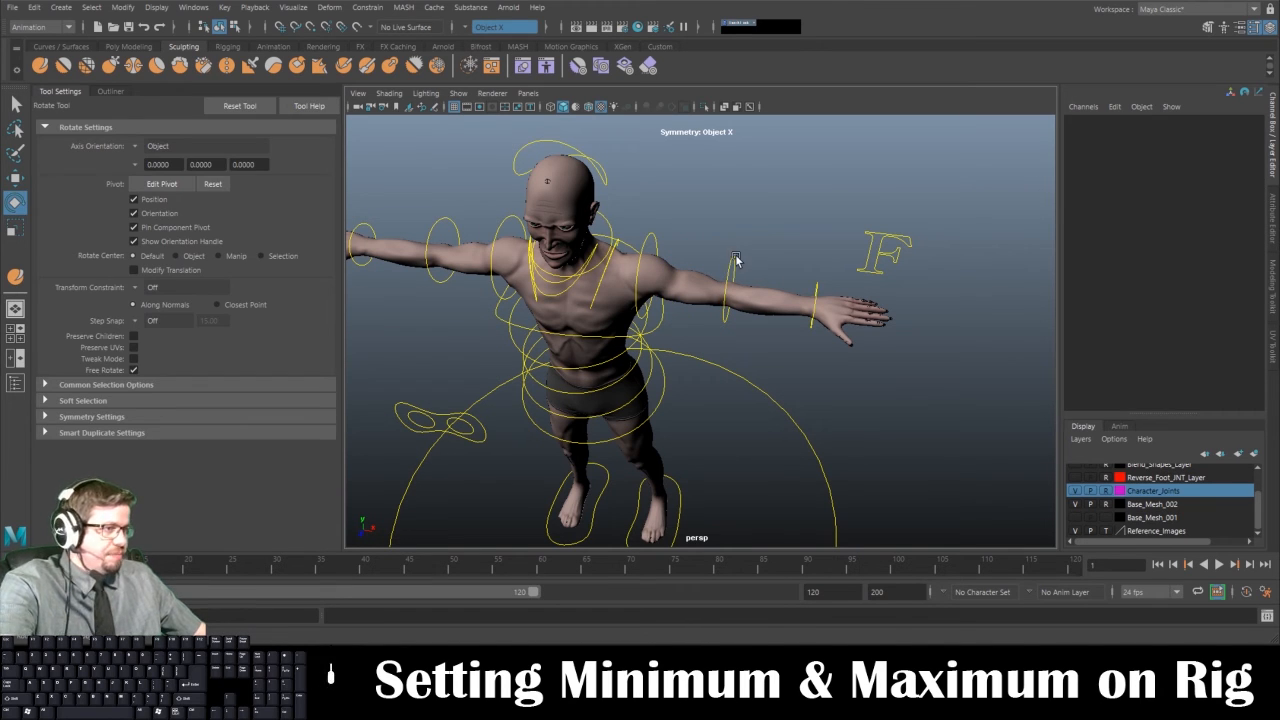
{"action": "left_click", "coordinate": [729, 257]}
{"action": "left_click_drag", "start_coordinate": [762, 325], "coordinate": [731, 340]}
{"action": "key", "text": "ctrl+z"}
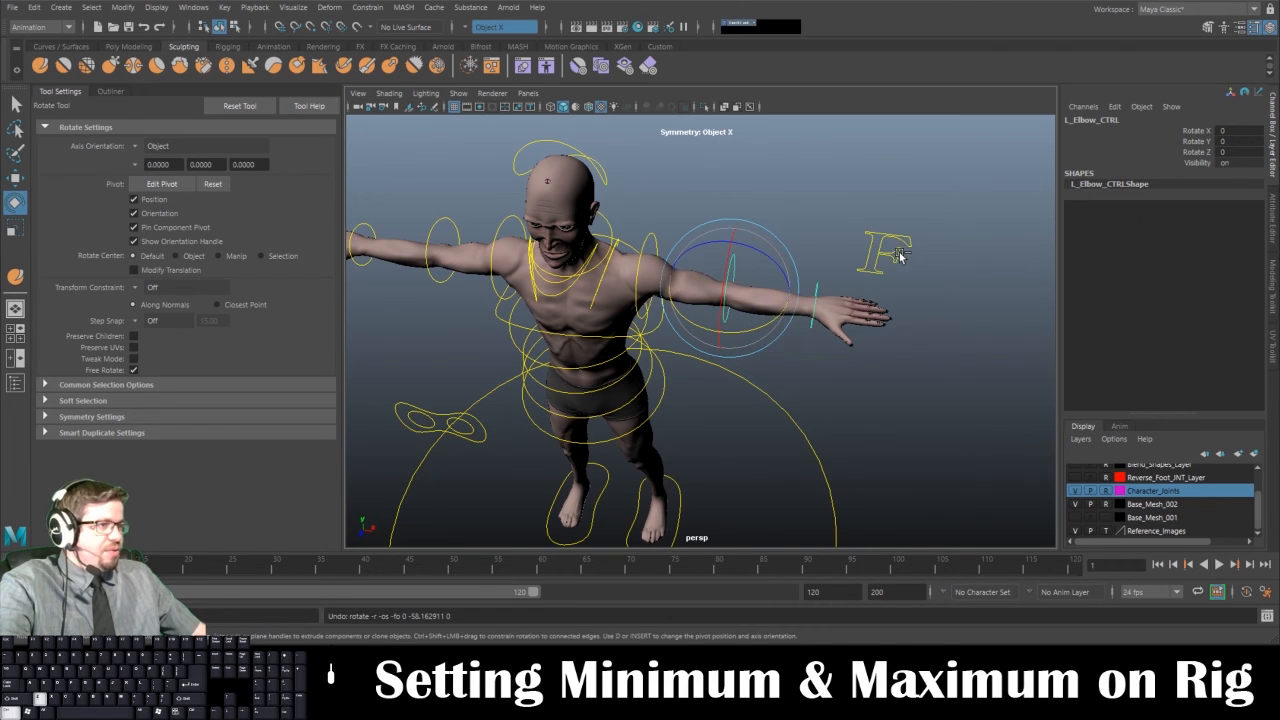
Lock and hide the Rotate X and Rotate Z channels of the left elbow control
{"action": "left_click", "coordinate": [1208, 130]}
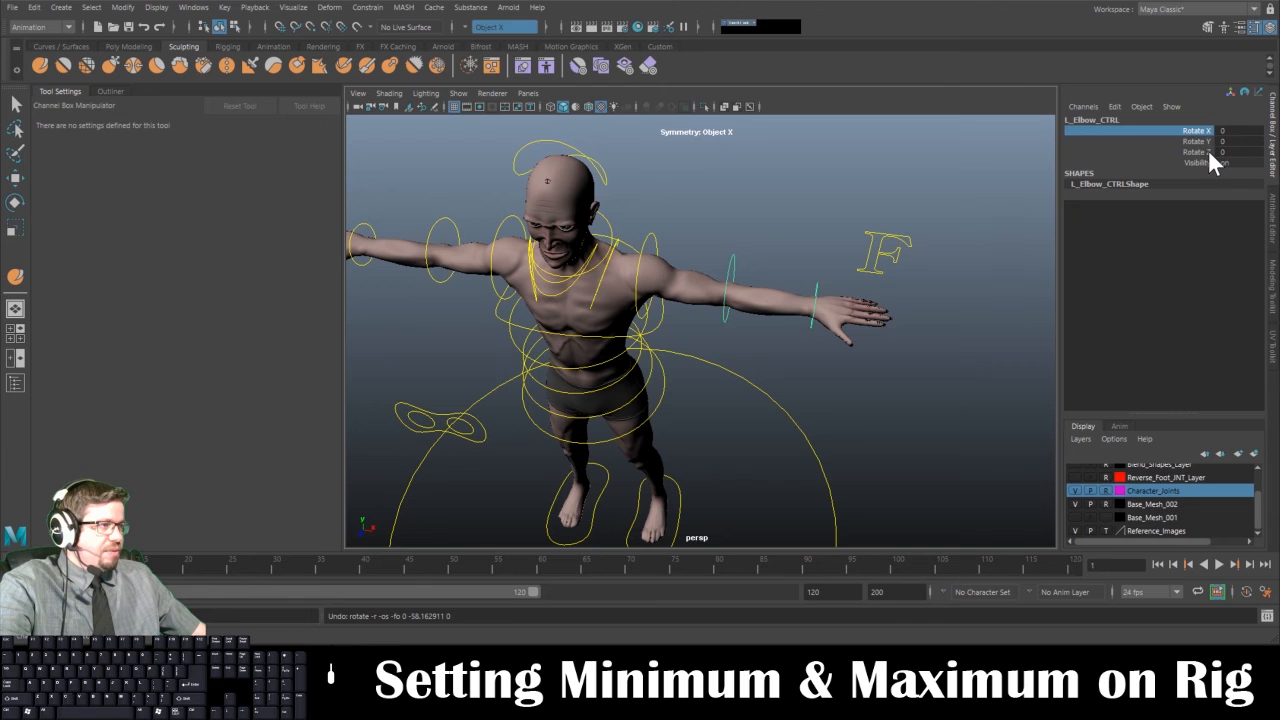
{"action": "left_click", "coordinate": [1205, 152], "text": "ctrl"}
{"action": "left_click_drag", "start_coordinate": [867, 277], "coordinate": [771, 360], "text": "alt"}
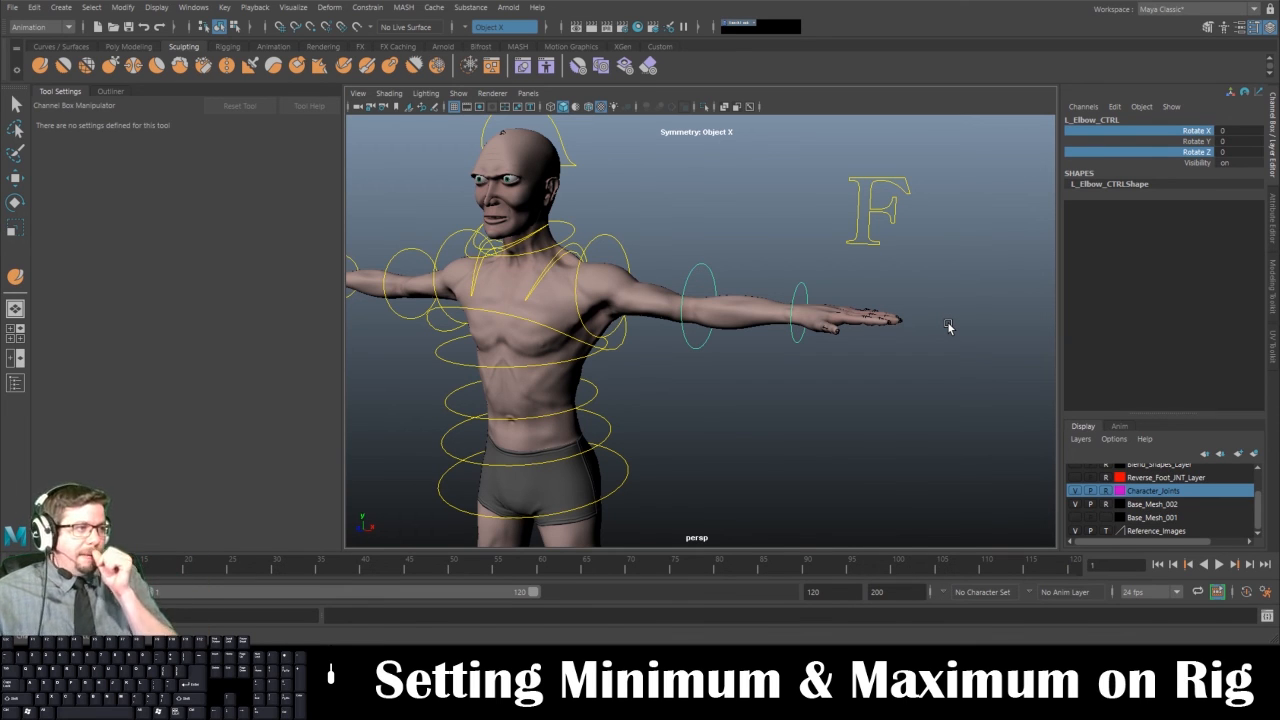
{"action": "right_click", "coordinate": [1212, 130]}
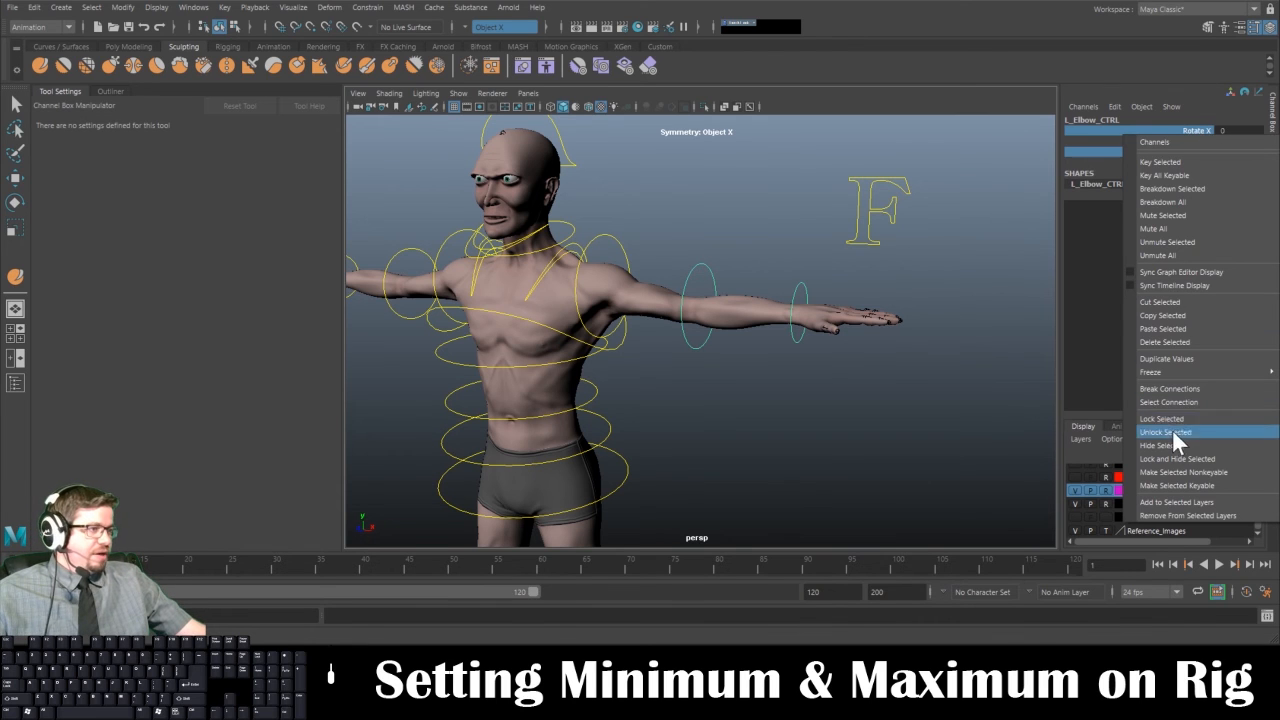
{"action": "left_click", "coordinate": [1176, 460]}
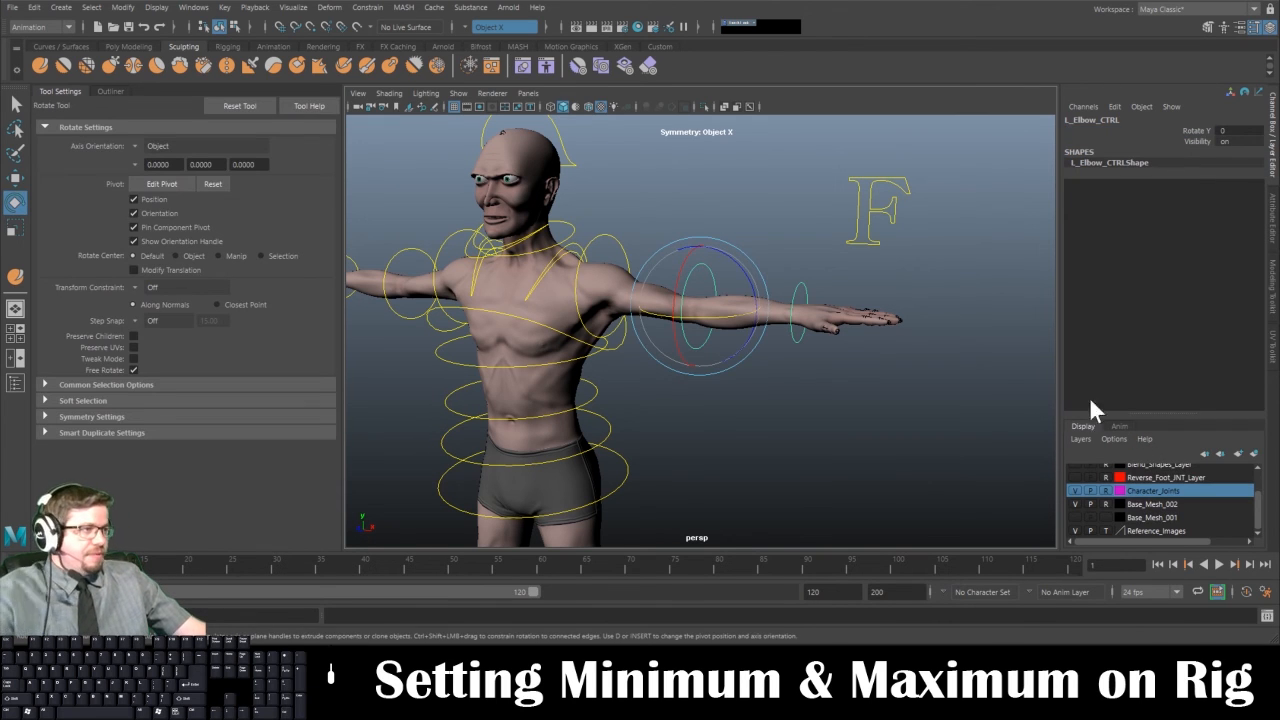
Lock and hide the Rotate X and Rotate Z channels of the right elbow control
{"action": "middle_click_drag", "start_coordinate": [743, 389], "coordinate": [911, 417], "text": "alt"}
{"action": "left_click", "coordinate": [578, 282]}
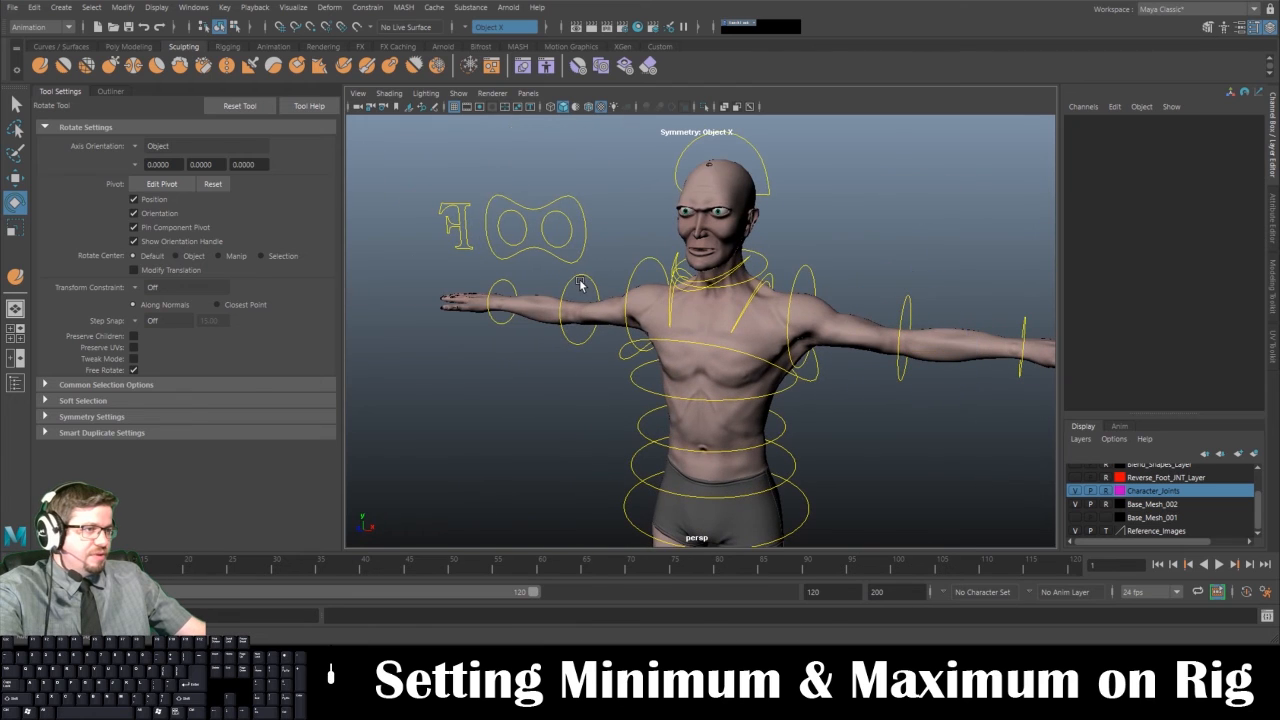
{"action": "left_click", "coordinate": [580, 285]}
{"action": "left_click", "coordinate": [1196, 130]}
{"action": "left_click", "coordinate": [1194, 152], "text": "ctrl"}
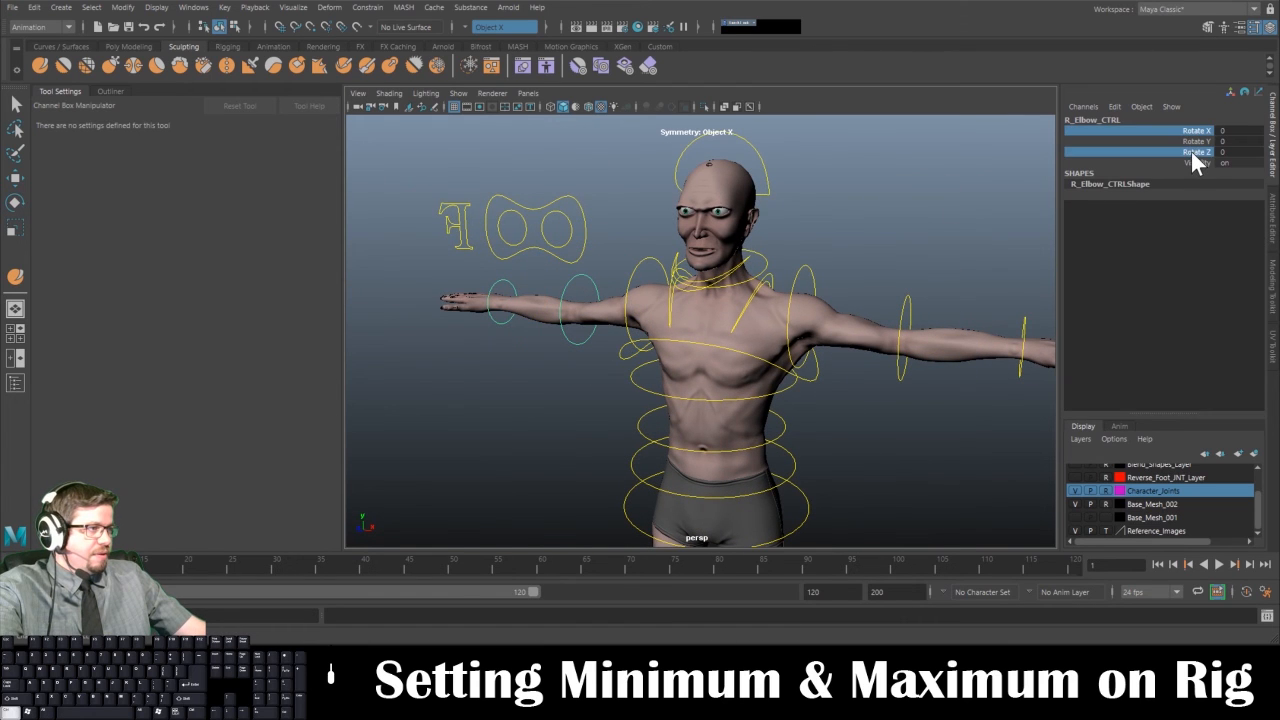
{"action": "right_click", "coordinate": [1194, 152]}
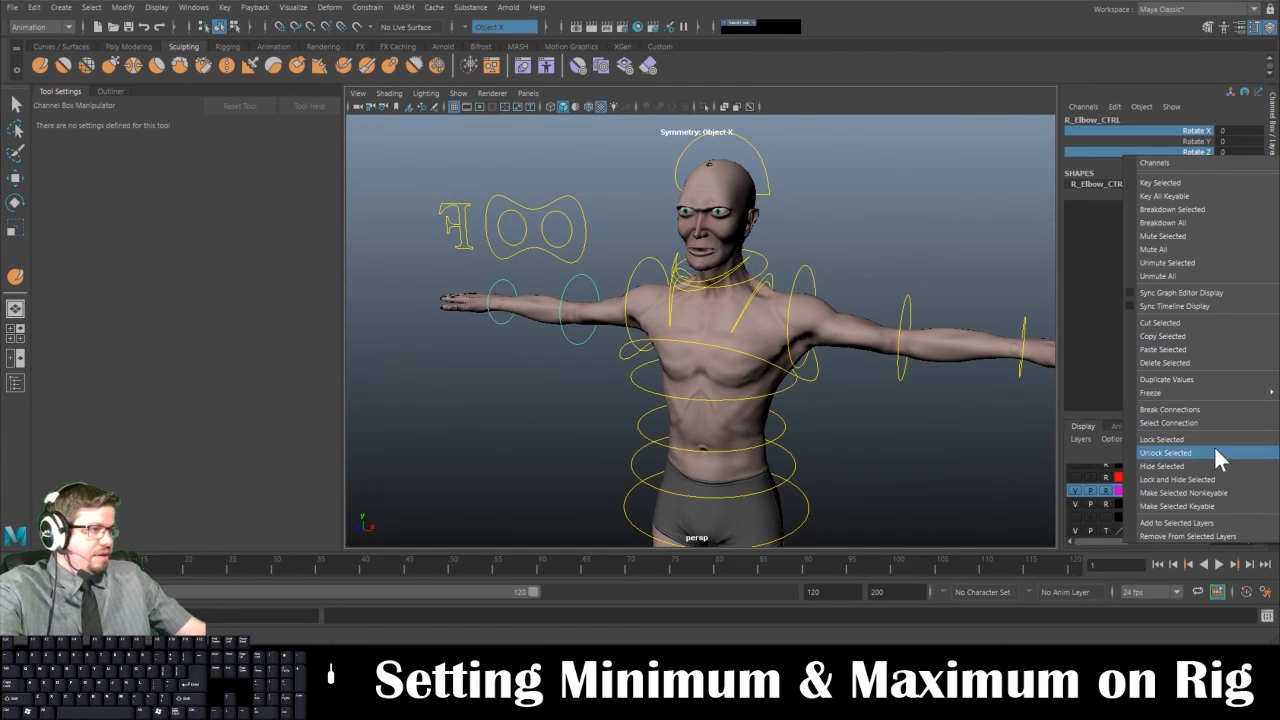
{"action": "left_click", "coordinate": [1211, 480]}
Test the left elbow control with the Rotate tool at about 53 degrees in Y, undo it and clear the selection
{"action": "left_click_drag", "start_coordinate": [926, 440], "coordinate": [815, 393], "text": "alt"}
{"action": "left_click", "coordinate": [805, 392]}
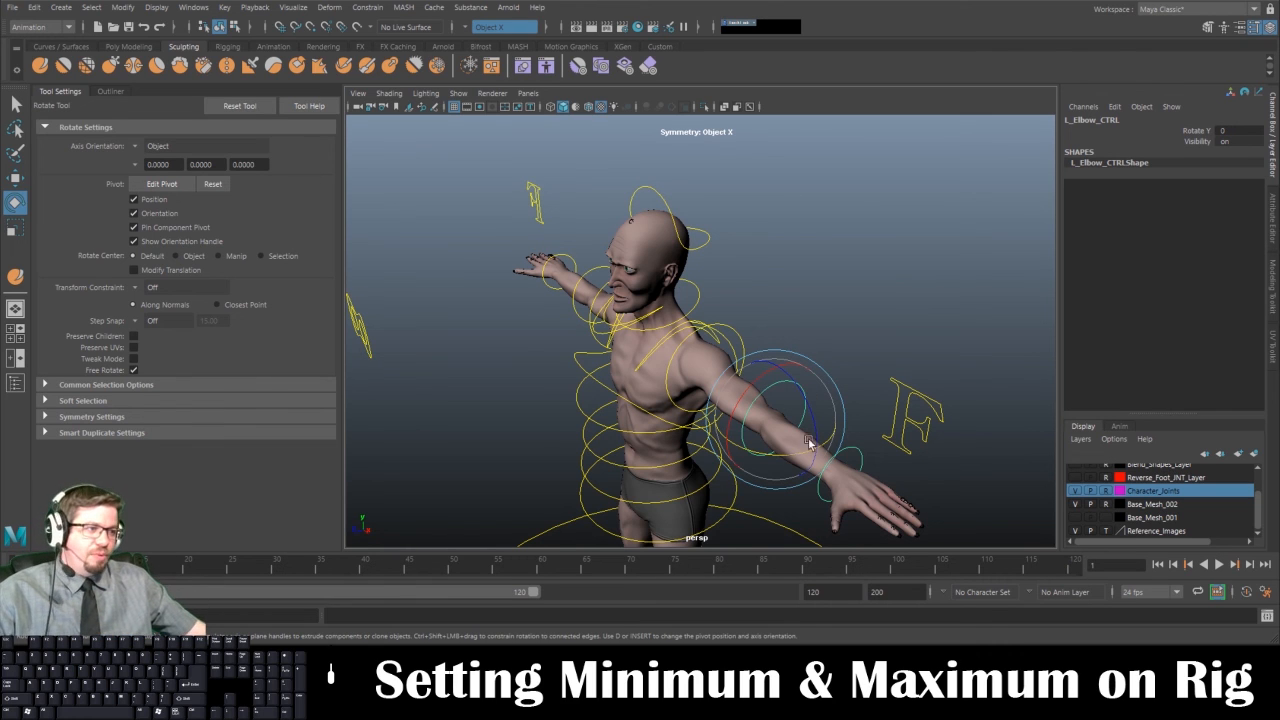
{"action": "left_click_drag", "start_coordinate": [794, 455], "coordinate": [828, 449]}
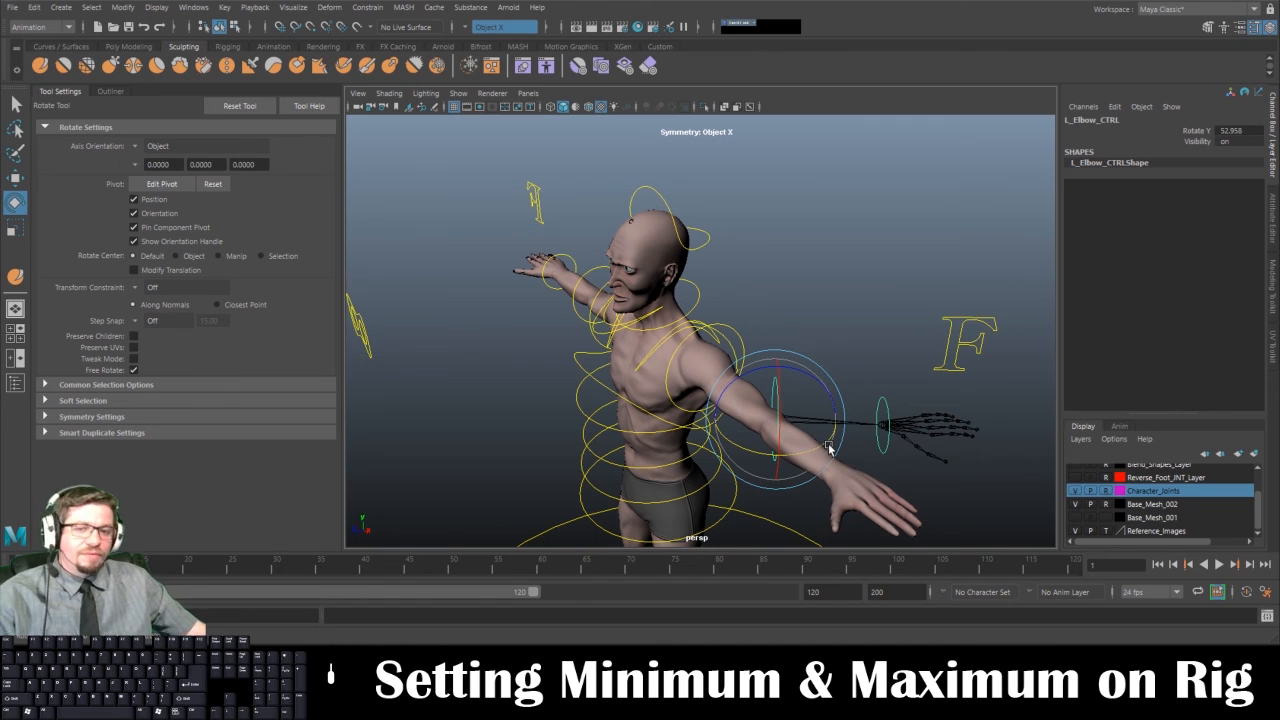
{"action": "key", "text": "ctrl+z"}
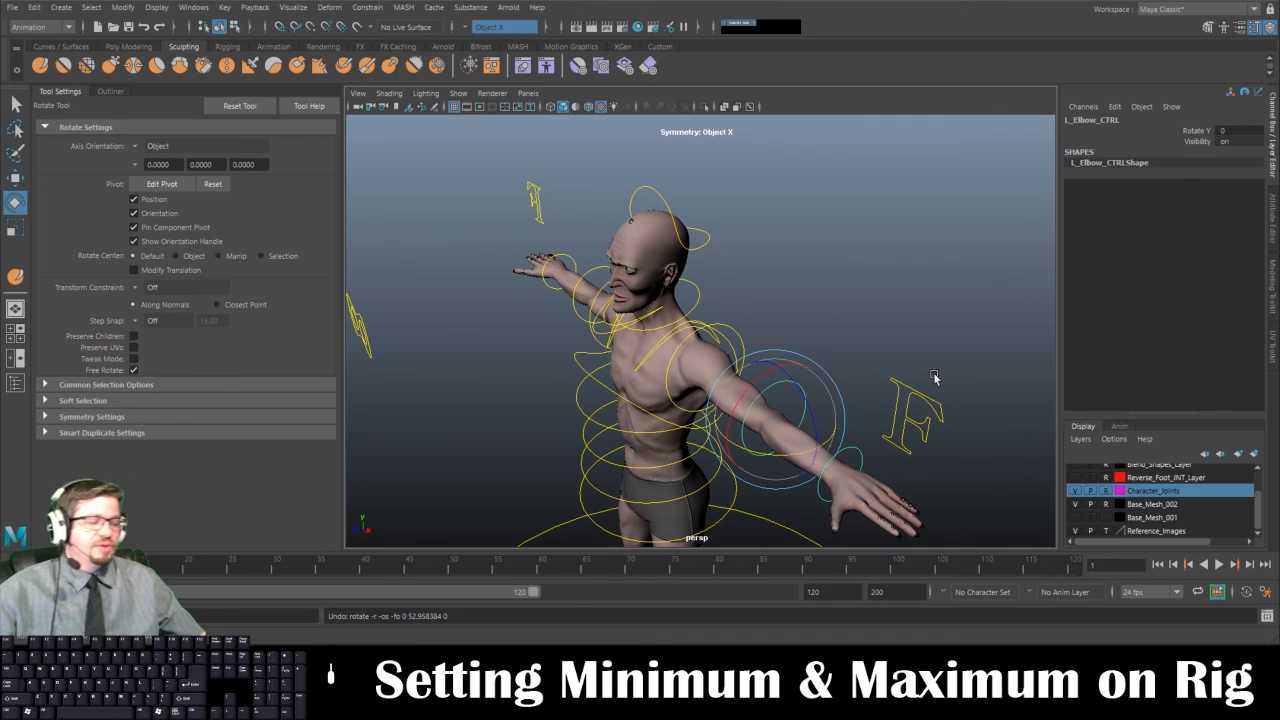
{"action": "left_click", "coordinate": [916, 322]}
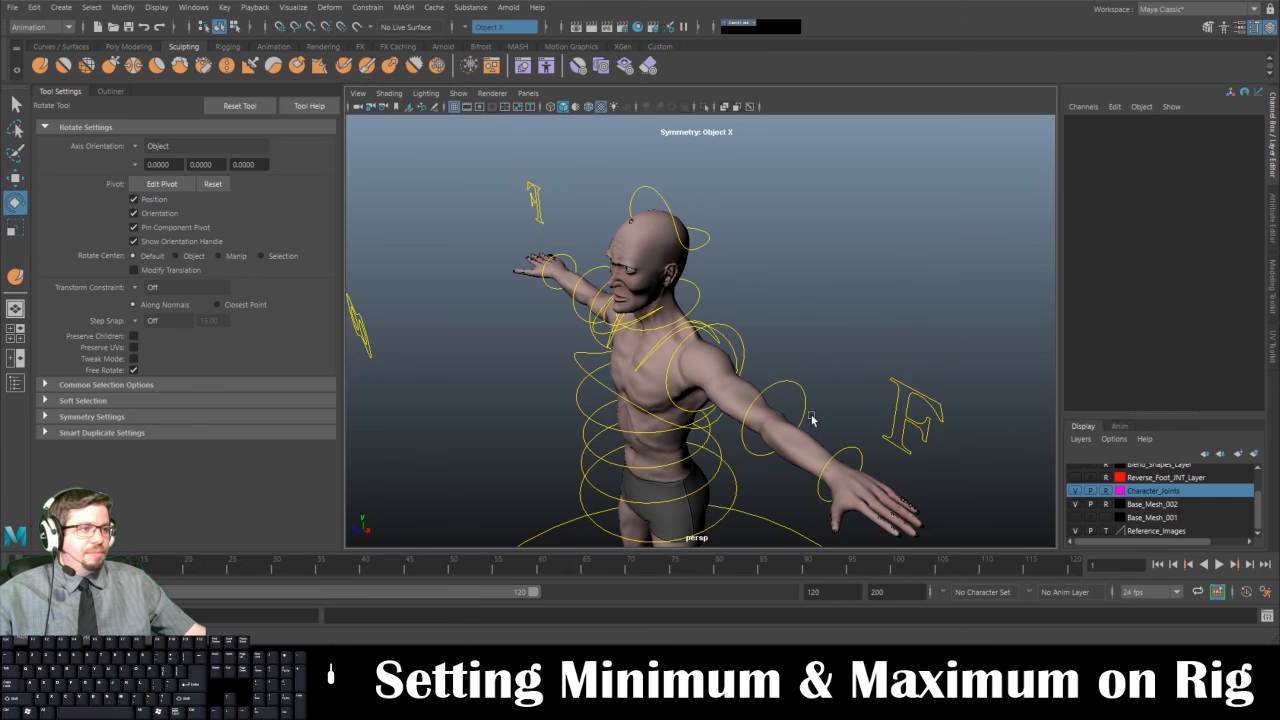
Test the left elbow control's Rotate Y channel by scrubbing it to about -40 degrees, and undo the change
{"action": "left_click_drag", "start_coordinate": [809, 377], "coordinate": [799, 393]}
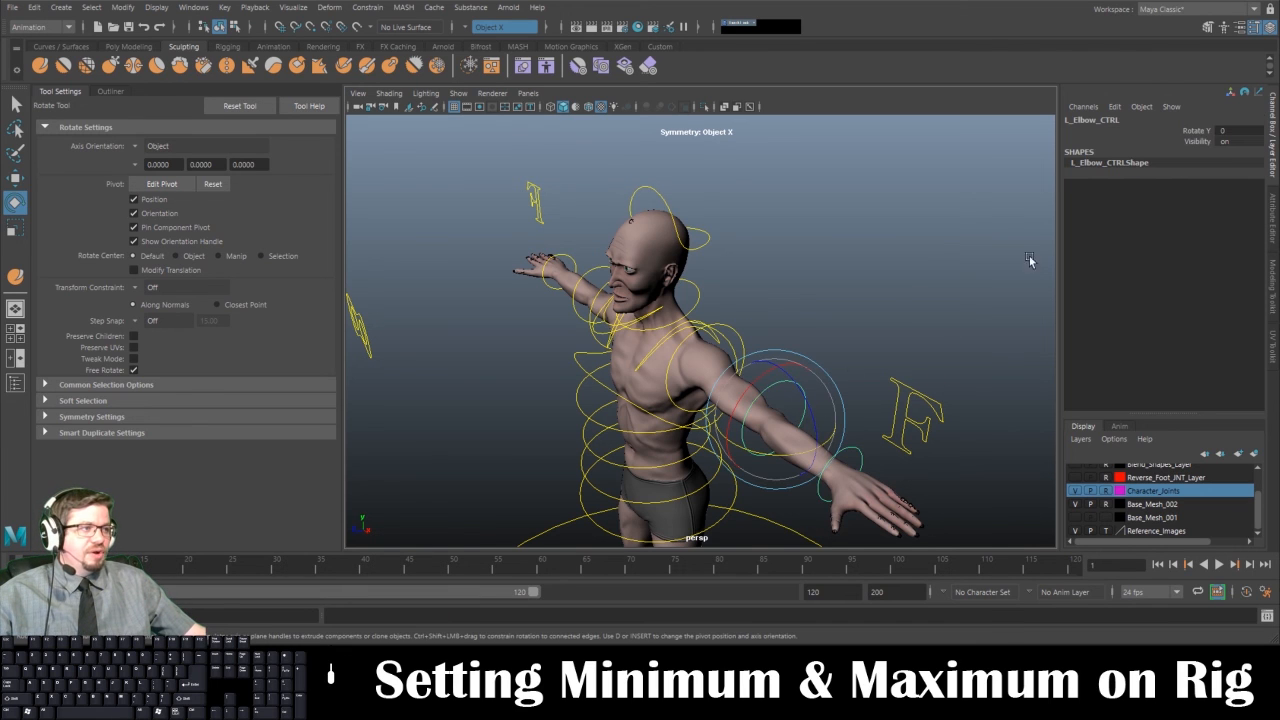
{"action": "left_click", "coordinate": [1180, 131]}
{"action": "mouse_move", "coordinate": [848, 306]}
{"action": "middle_mouse_down"}
{"action": "mouse_move", "coordinate": [776, 313]}
{"action": "mouse_move", "coordinate": [826, 312]}
{"action": "middle_mouse_up"}
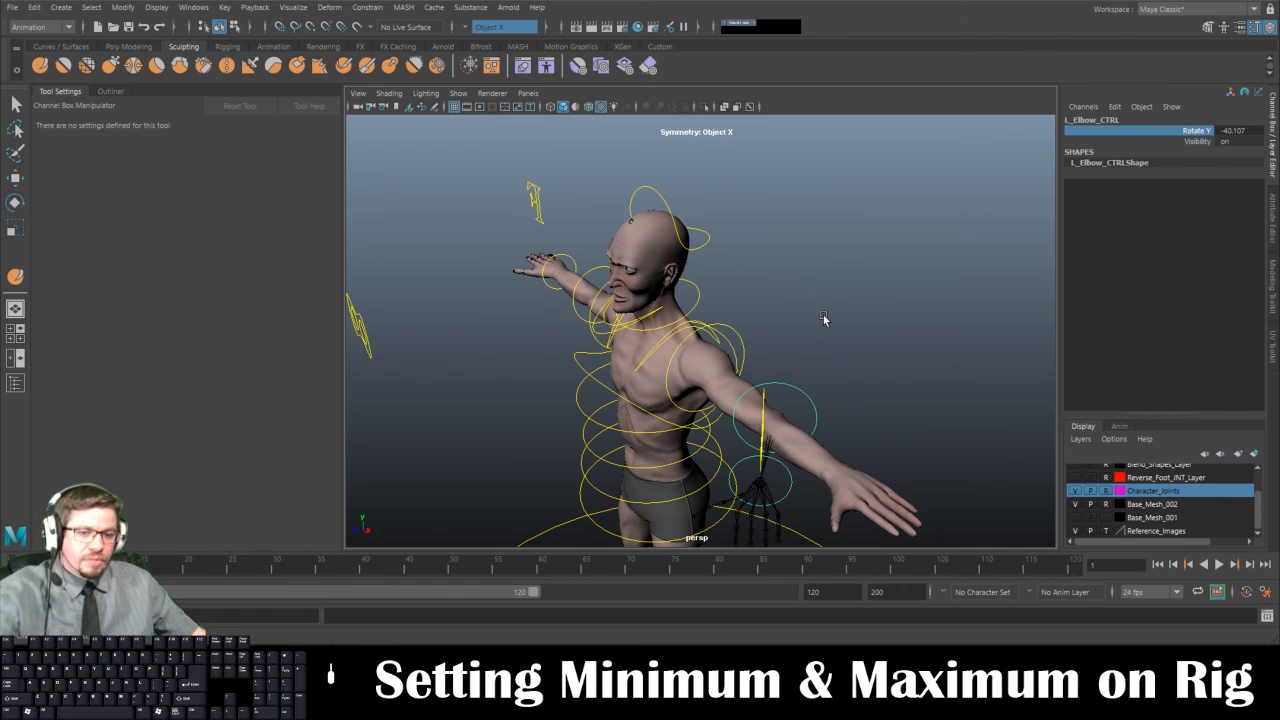
{"action": "key", "text": "ctrl+z"}
Clear the left elbow control selection with the whole rig in view and return to the Rotate tool
{"action": "right_click_drag", "start_coordinate": [846, 360], "coordinate": [803, 376], "text": "alt"}
{"action": "left_click_drag", "start_coordinate": [803, 376], "coordinate": [866, 323], "text": "alt"}
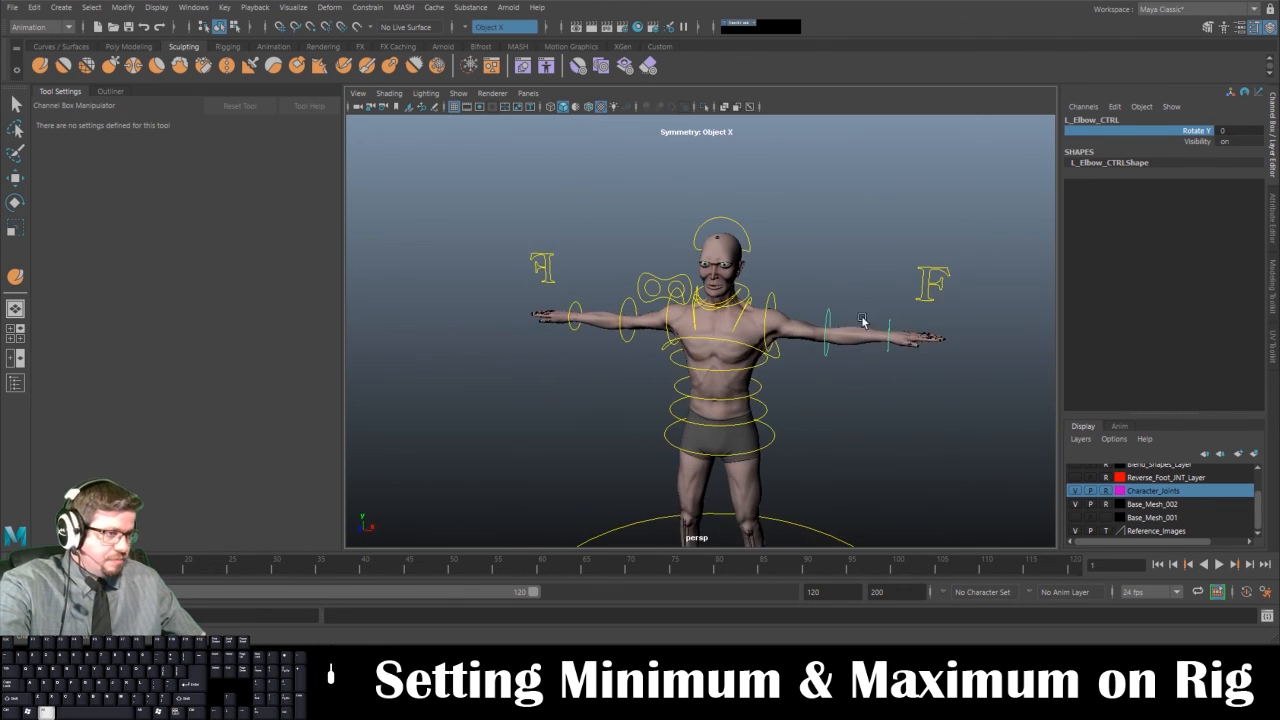
{"action": "right_click_drag", "start_coordinate": [866, 323], "coordinate": [800, 345], "text": "alt"}
{"action": "left_click_drag", "start_coordinate": [800, 345], "coordinate": [700, 305], "text": "alt"}
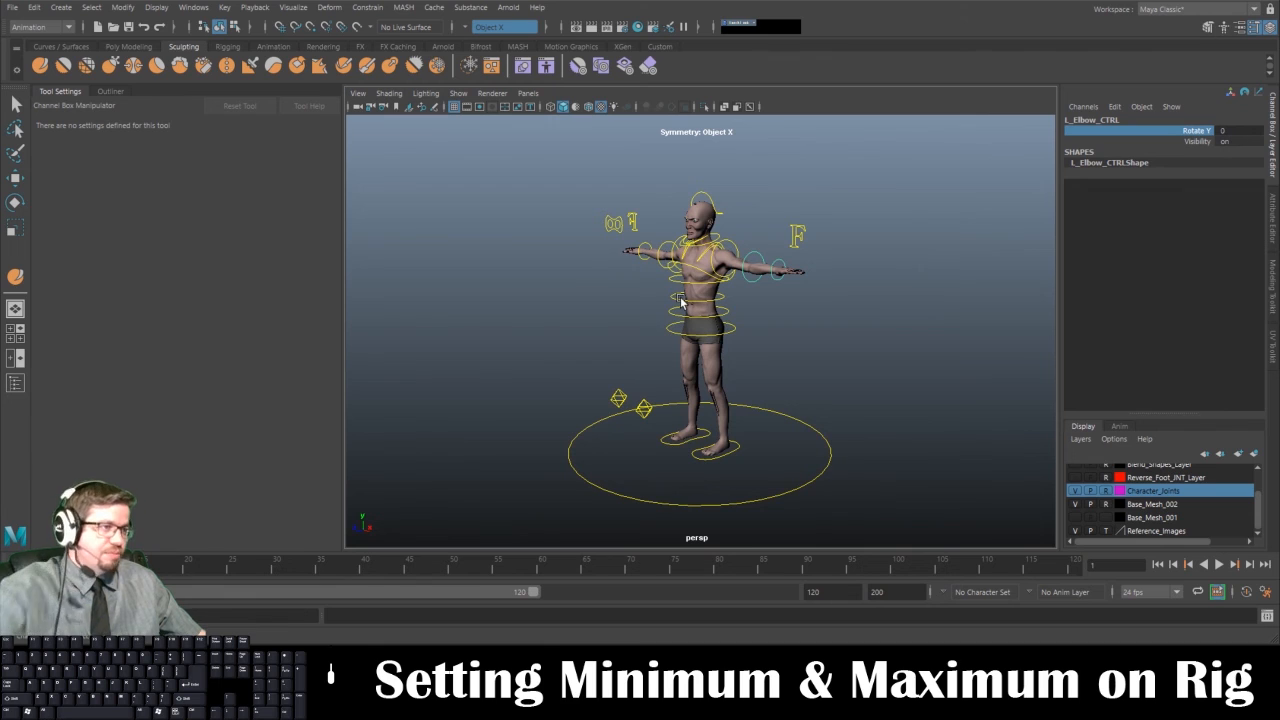
{"action": "left_click", "coordinate": [789, 323]}
{"action": "key", "text": "e"}
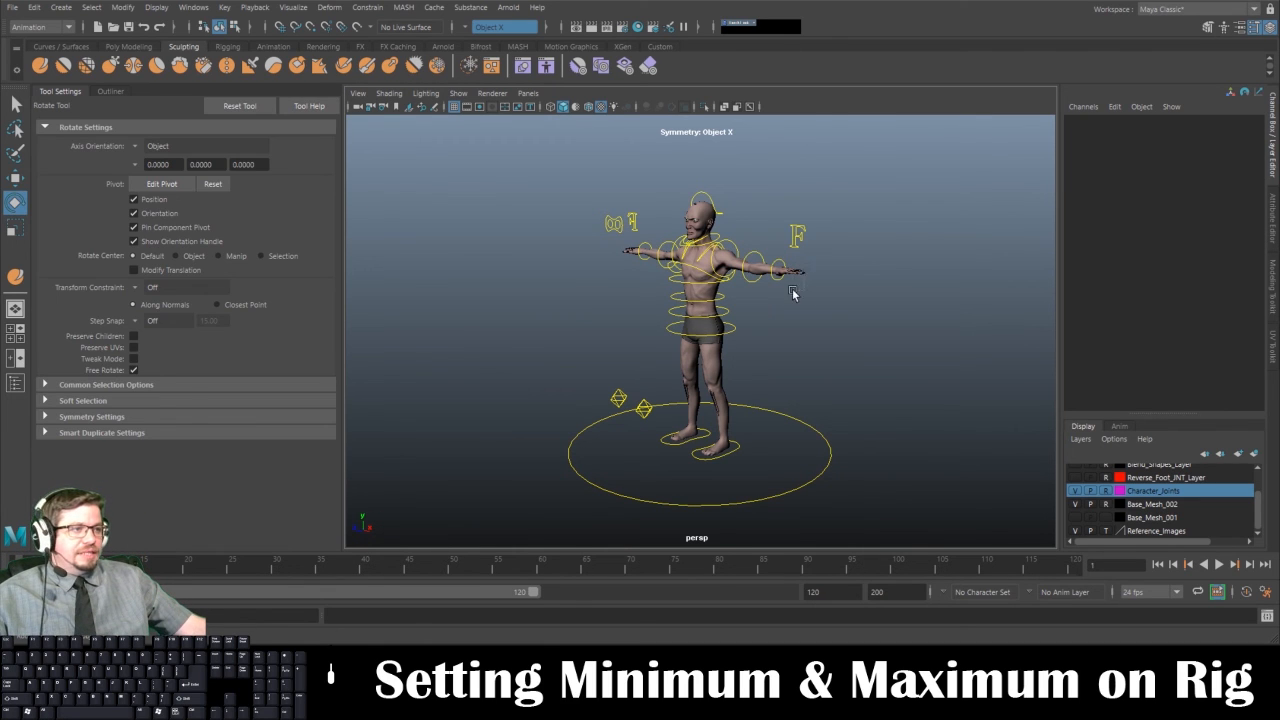